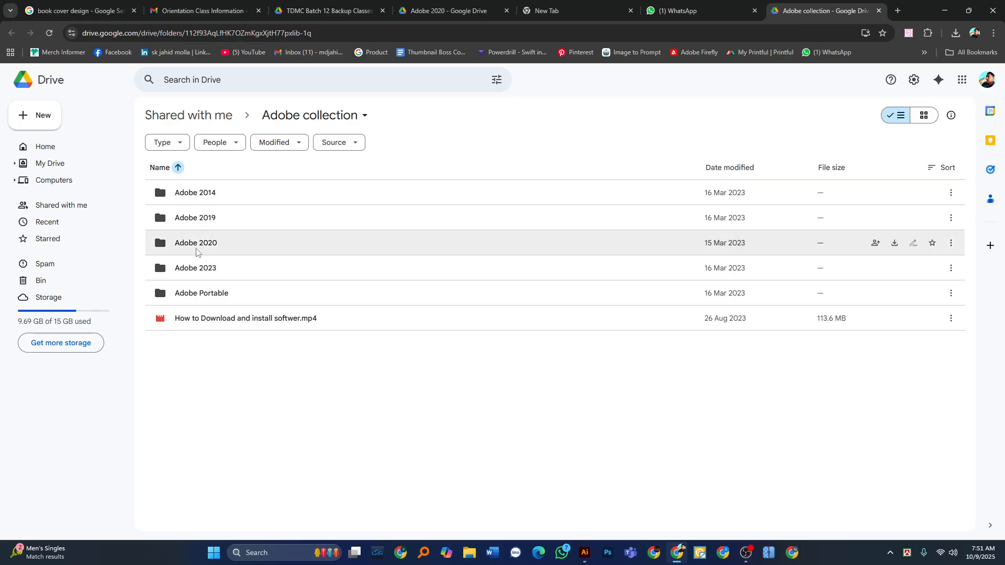
Open the Adobe 2020 folder and view the available actions for Adobe Illustrator 2020 SP_2.zip.
double_click(252, 245)
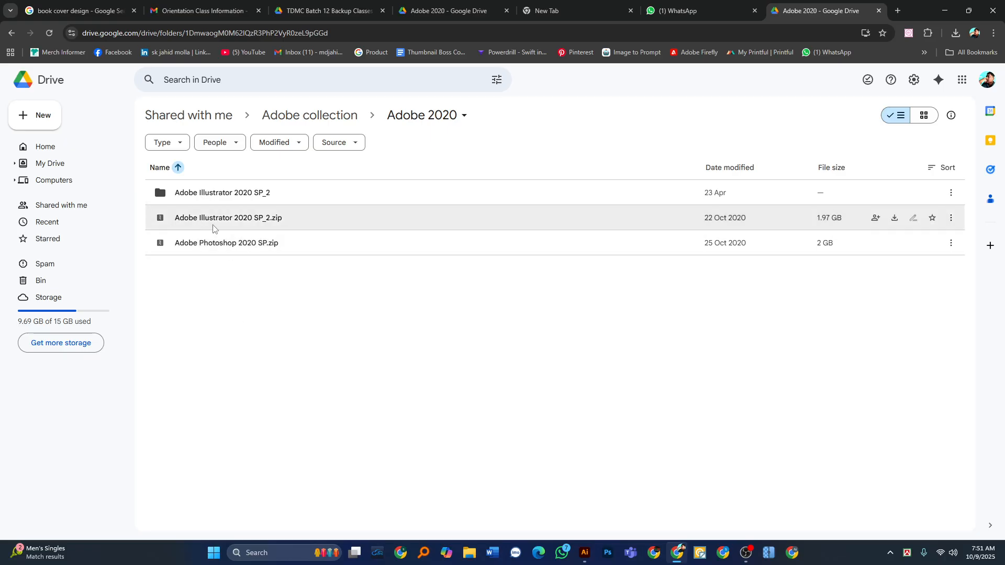
right_click(312, 218)
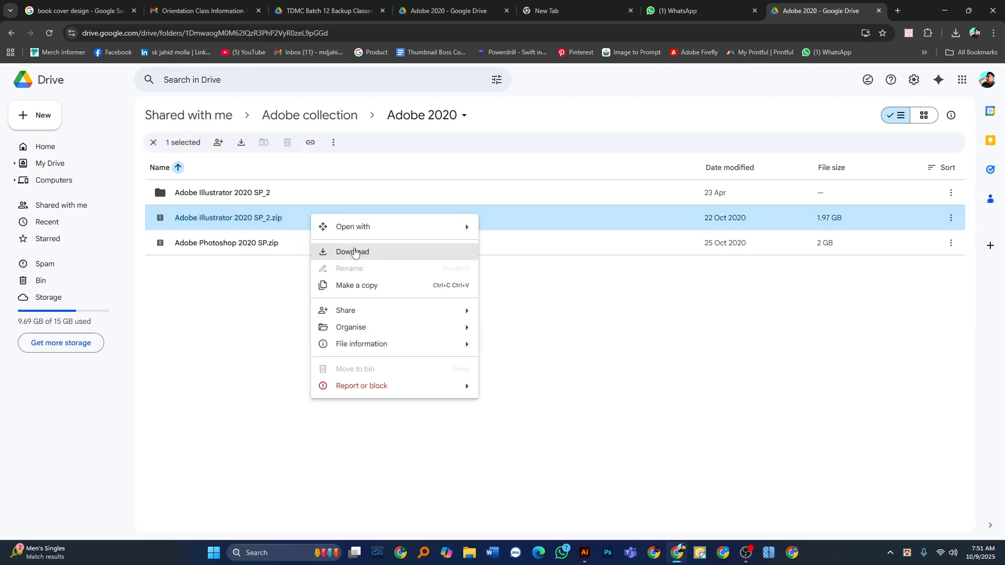
click(208, 325)
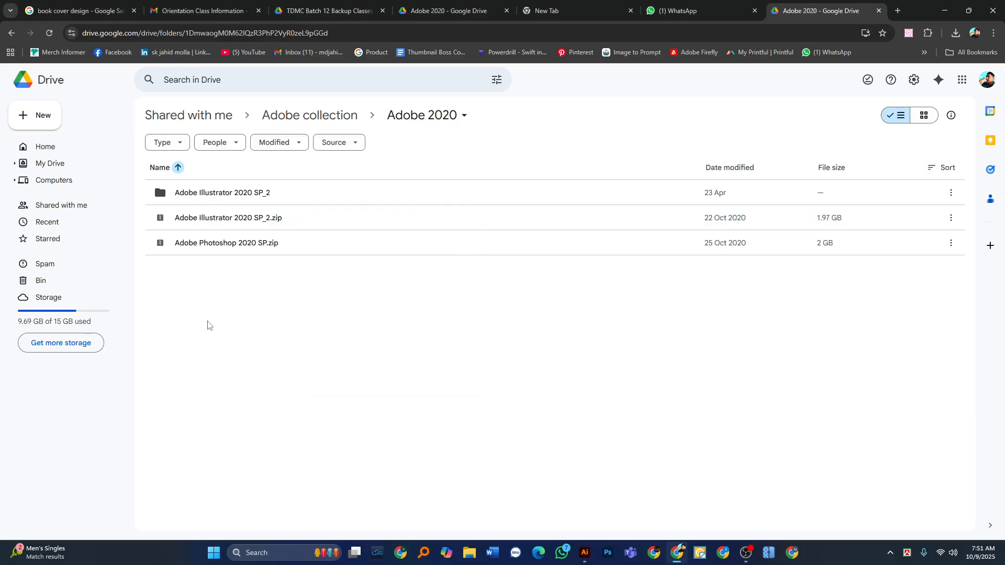
Close both Adobe 2020 Drive tabs, the TDMC Batch 12 backup classes tab and the Orientation Class Information tab.
click(879, 11)
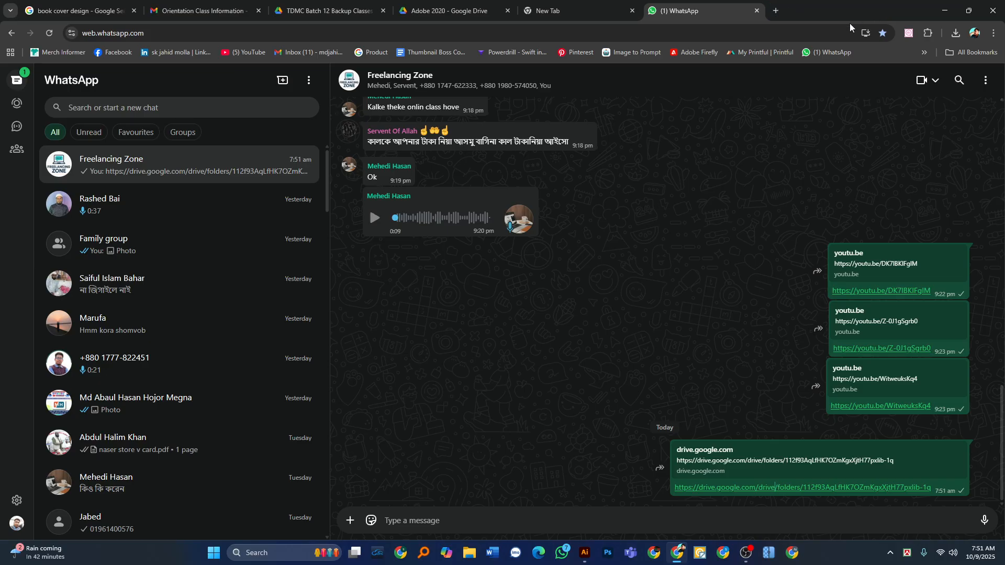
click(492, 12)
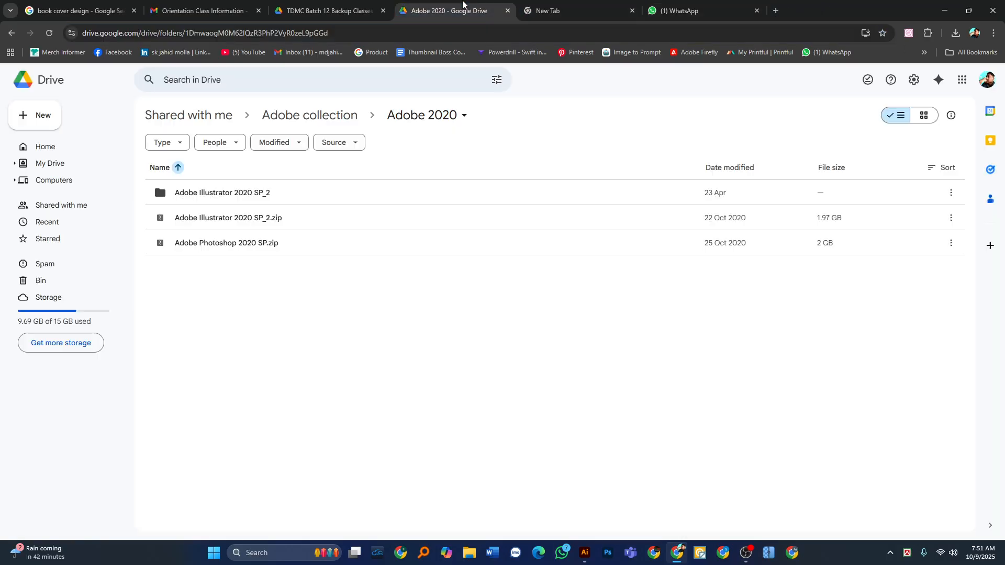
click(507, 10)
click(383, 10)
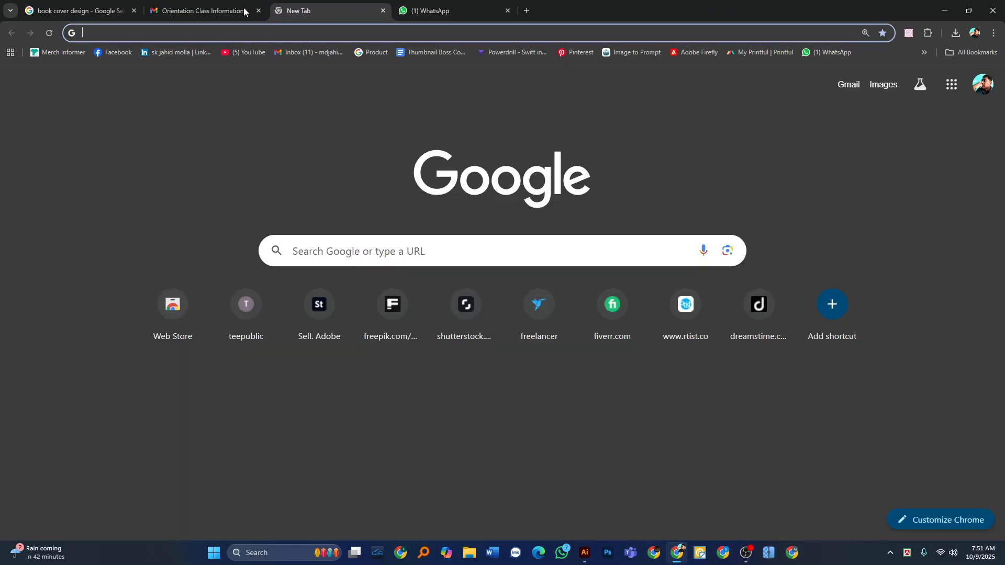
click(207, 10)
click(258, 10)
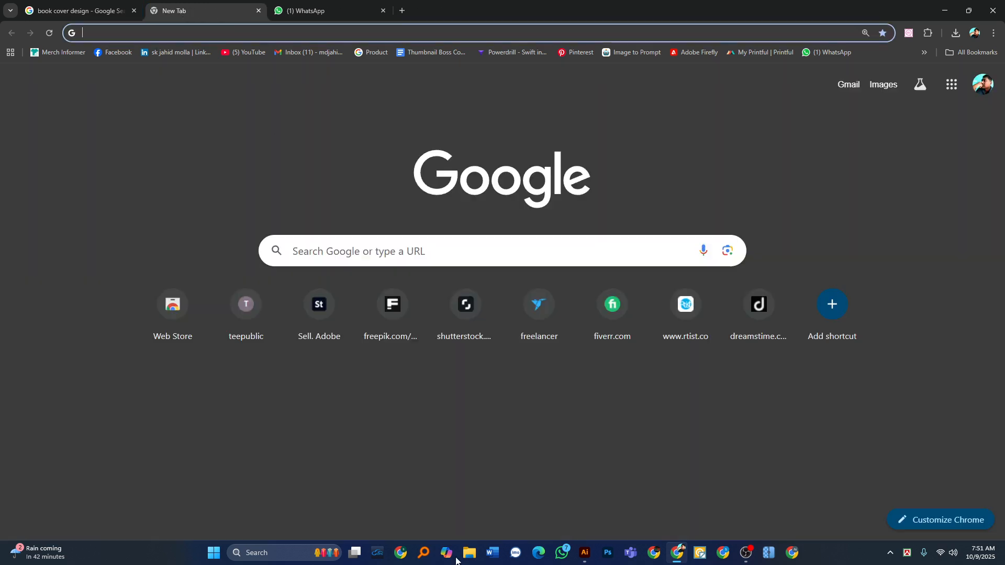
Copy the Pikbest corporate cover design preview image from the book cover design image results.
click(35, 4)
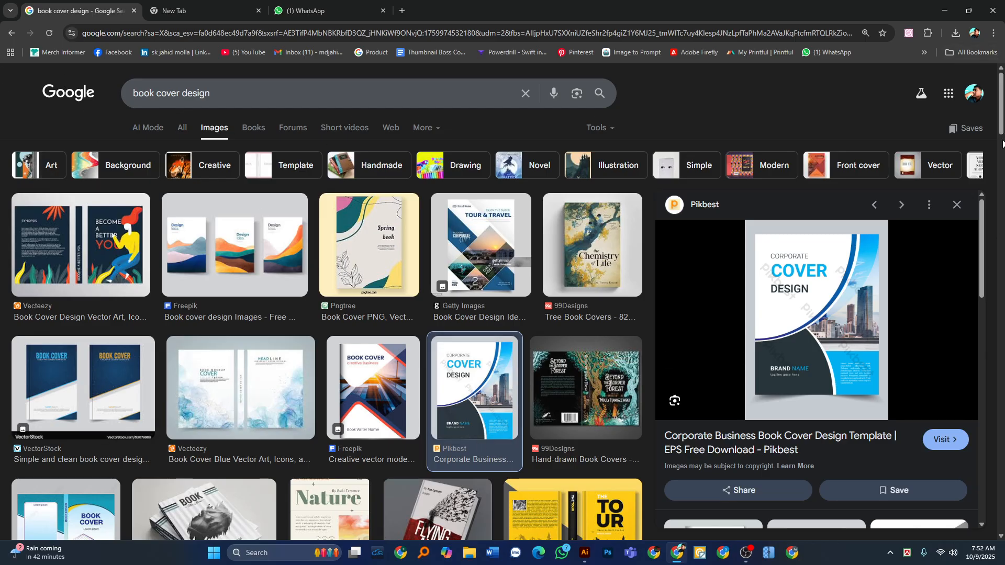
scroll(1002, 151, down, 5)
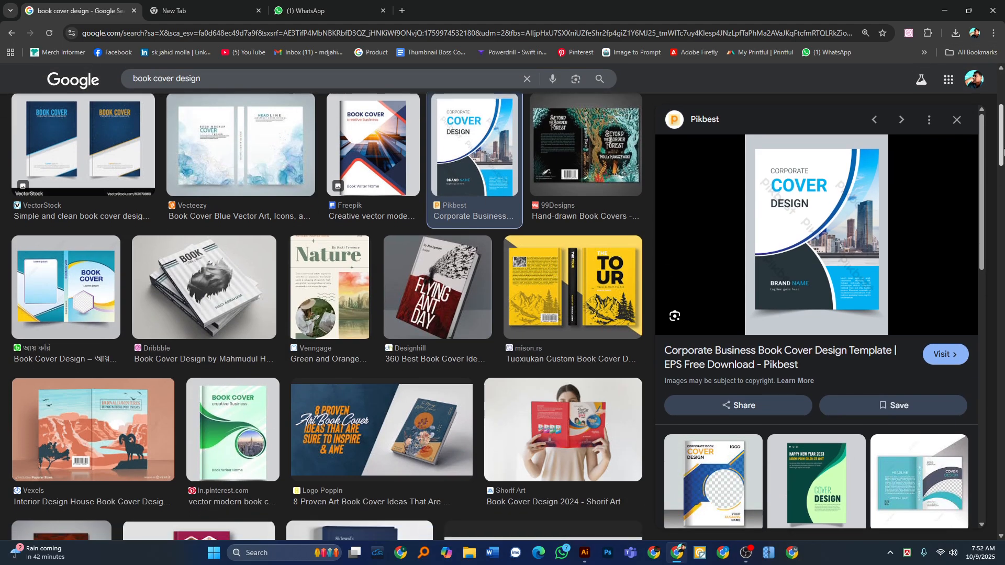
scroll(1003, 151, down, 3)
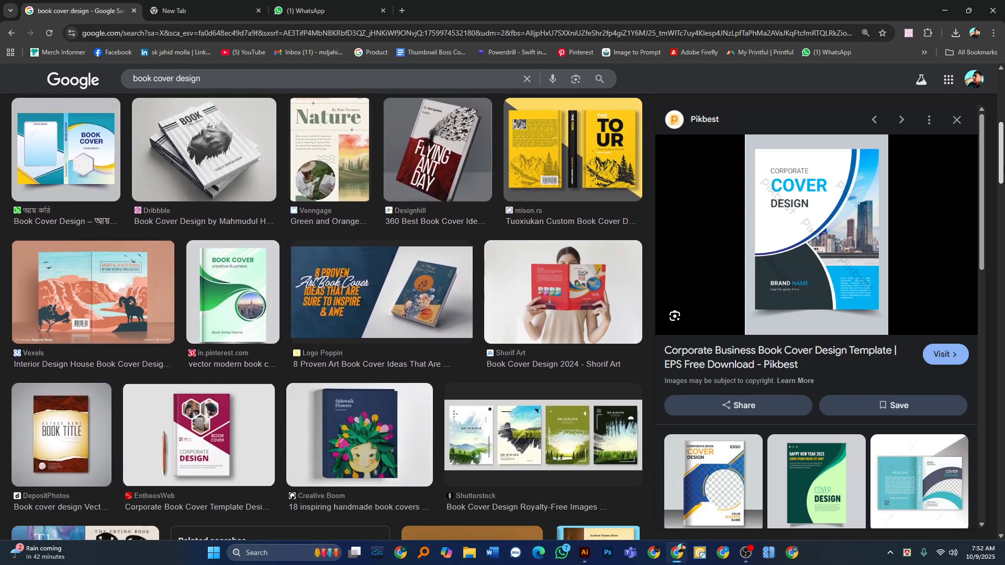
click(795, 217)
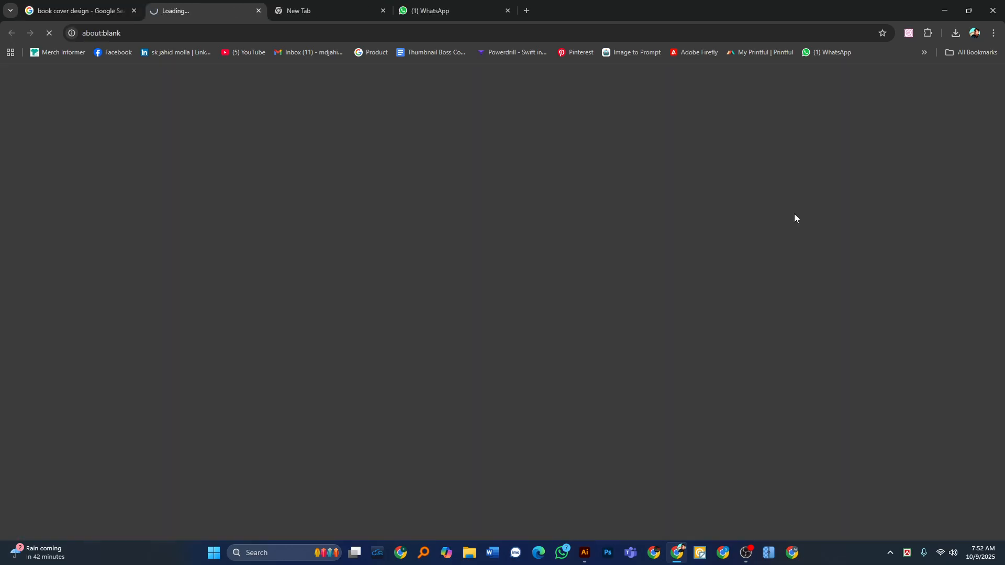
click(79, 10)
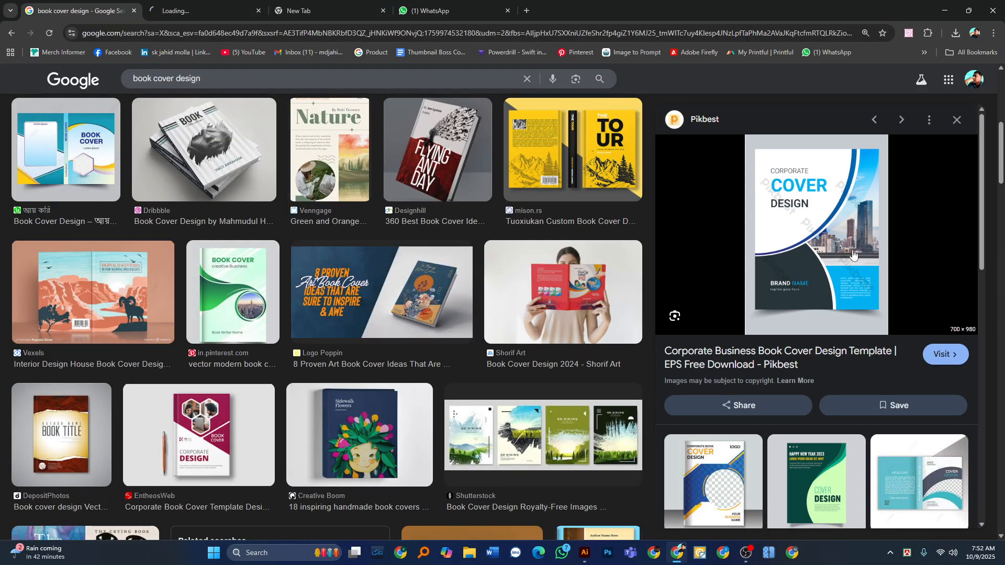
right_click(787, 148)
click(838, 323)
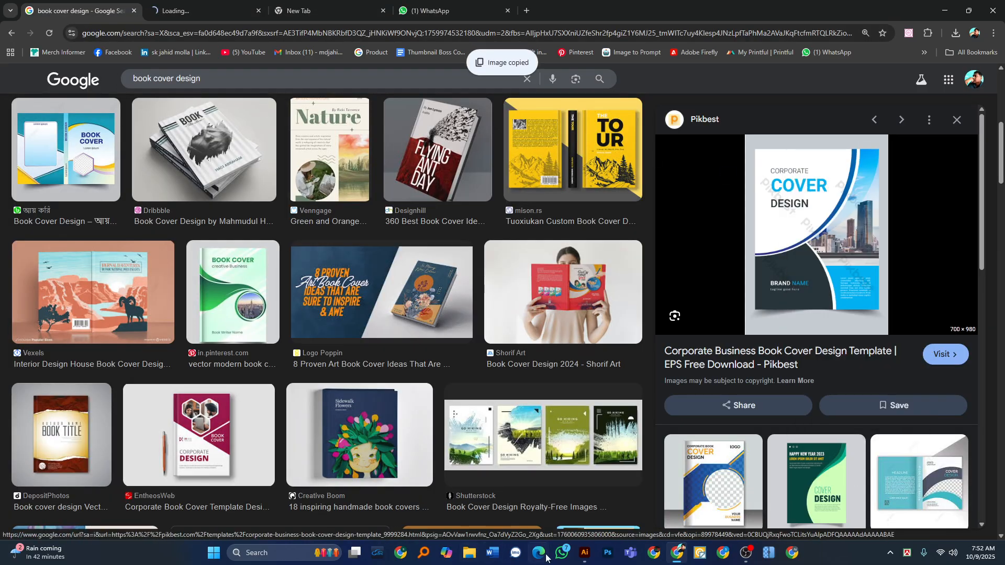
Switch to Adobe Illustrator, paste the copied cover image and centre it horizontally and vertically on the artboard.
mouse_move(580, 557)
click(519, 487)
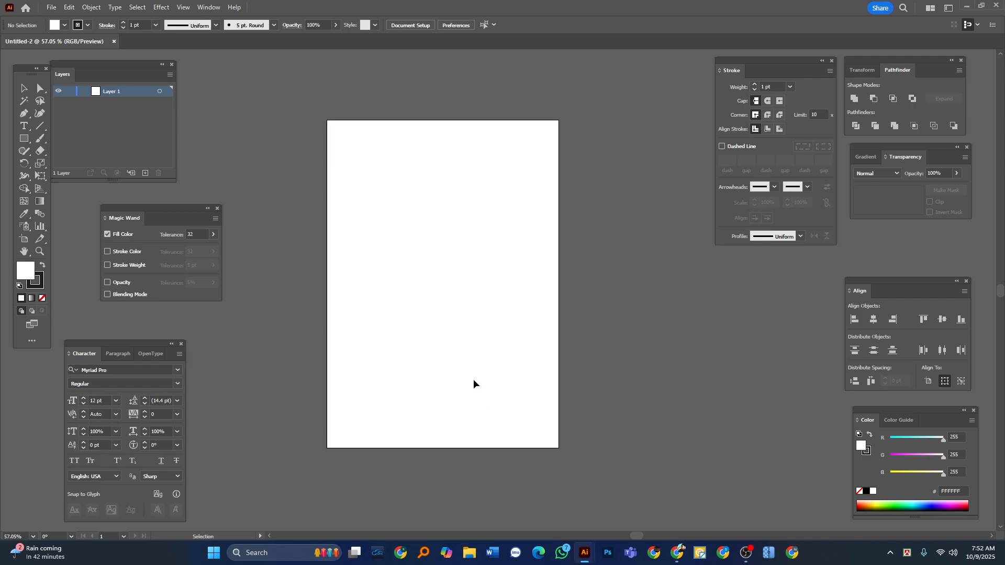
key(ctrl+v)
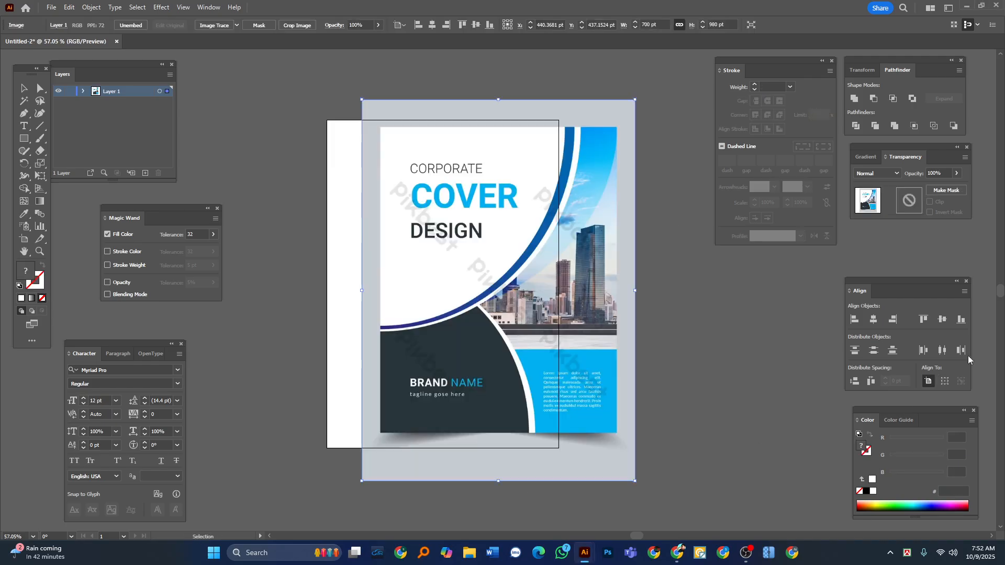
click(873, 319)
click(942, 319)
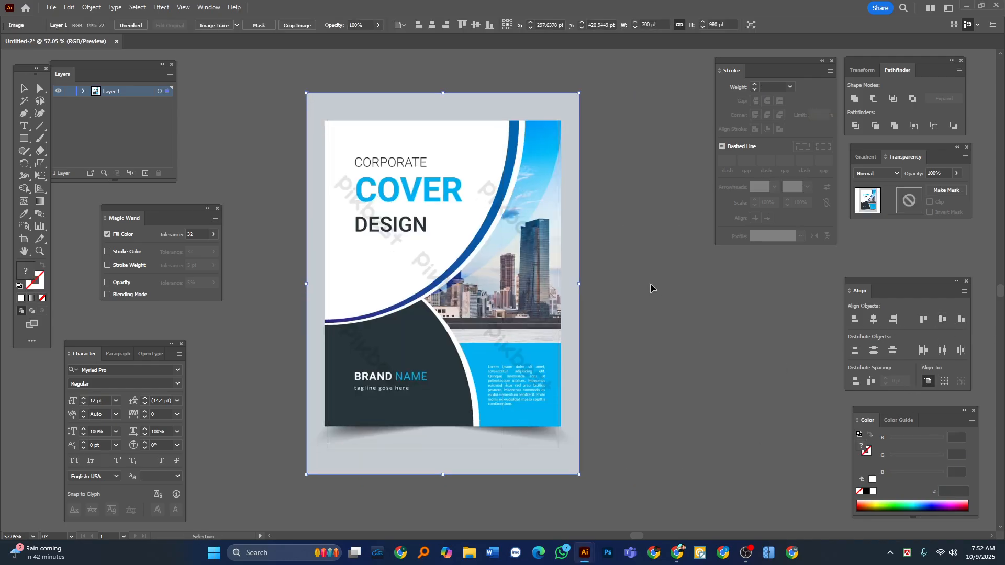
Move the cover image clear of the artboard to its right side and activate the Artboard tool.
click(647, 281)
key(Tab)
scroll(451, 281, down, 1)
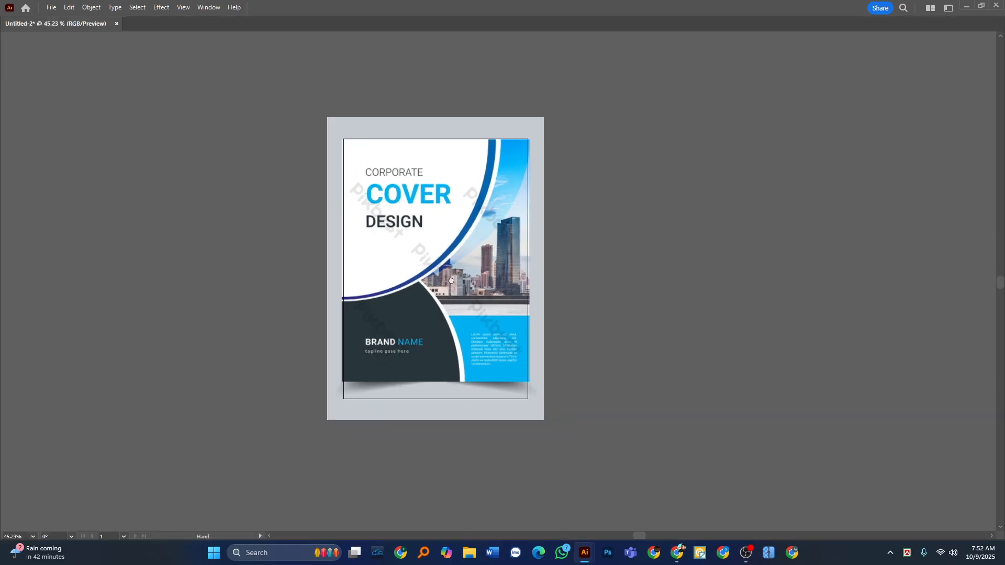
drag(451, 281, 287, 293)
drag(283, 266, 618, 251)
key(Tab)
click(28, 240)
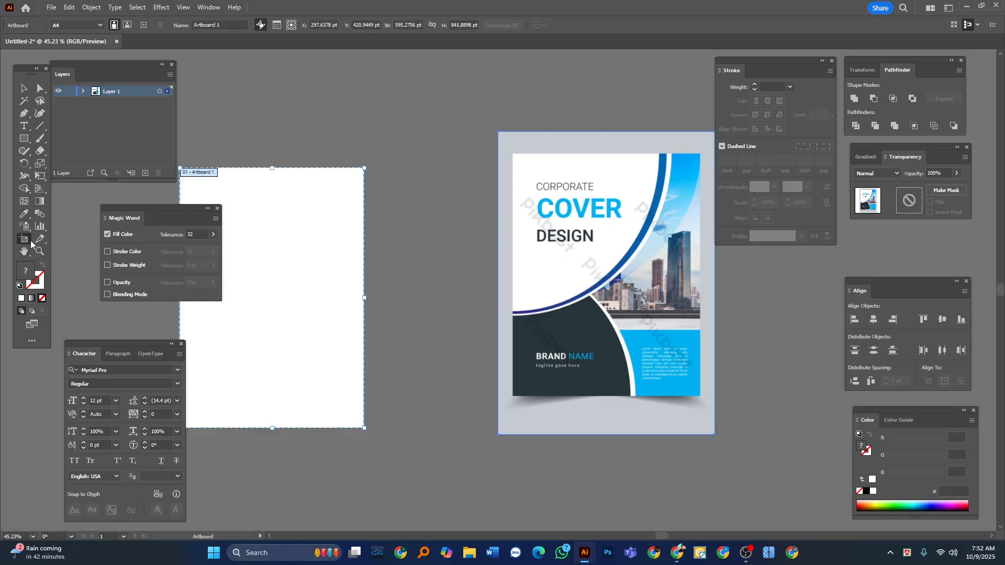
key(Tab)
Try to widen the artboard past the cover image and reduce its height, and undo both changes.
click(366, 280)
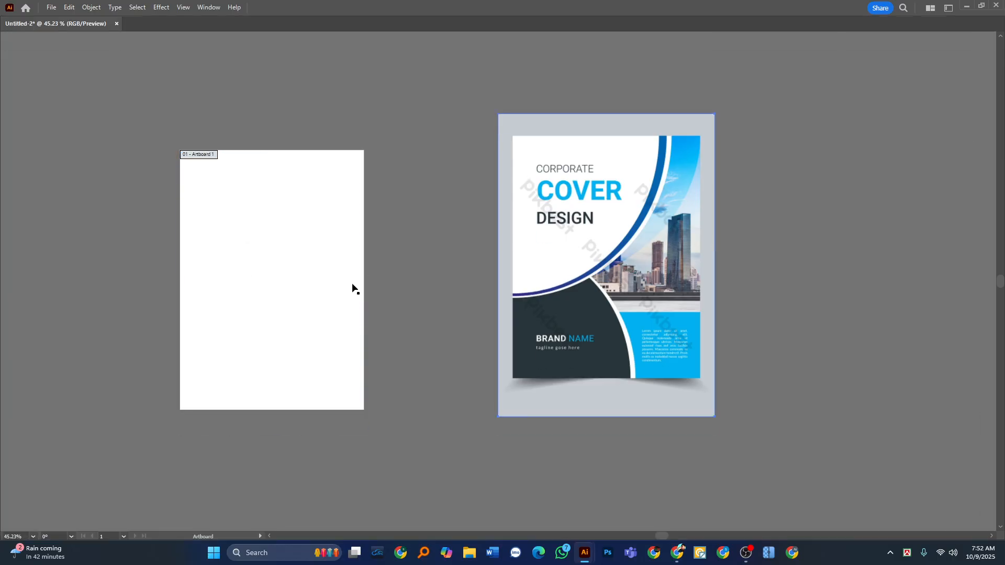
click(354, 288)
drag(366, 281, 720, 279)
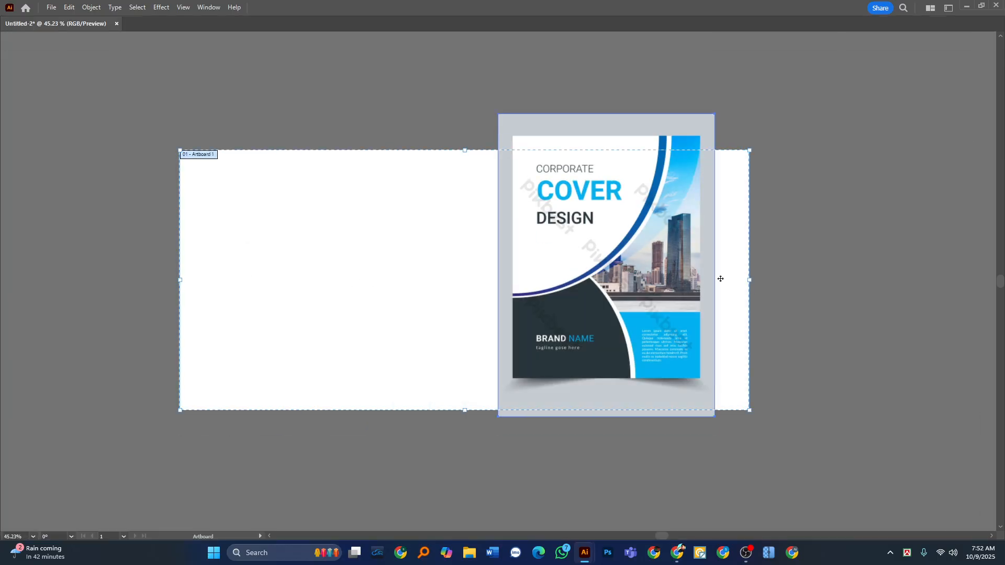
drag(463, 151, 462, 190)
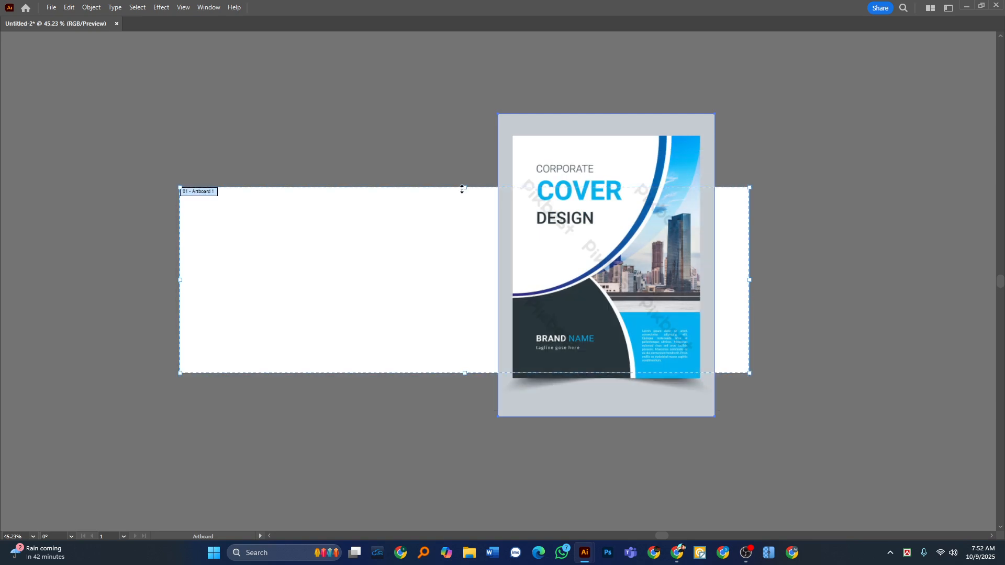
key(ctrl+z)
key(ctrl+z)
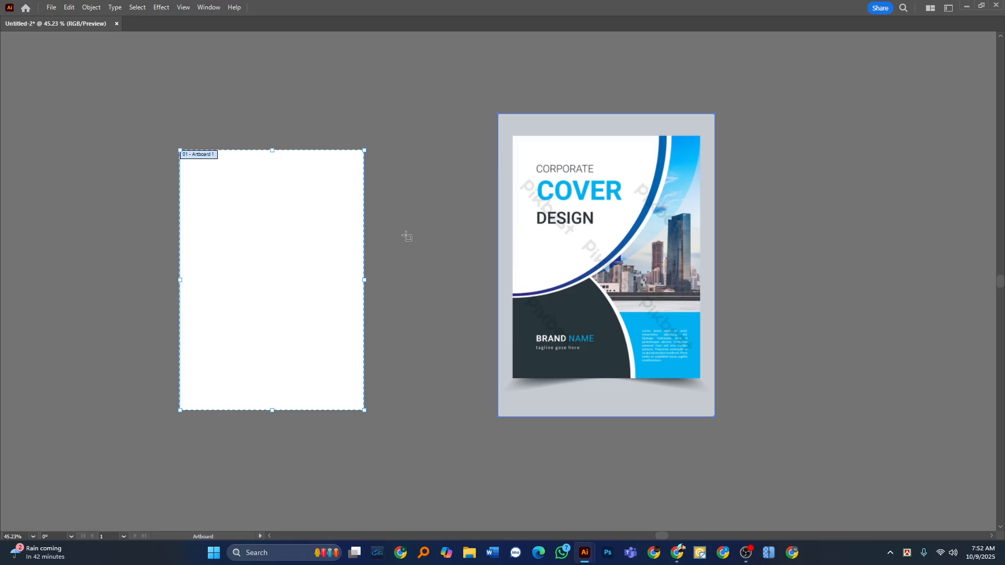
Draw a second artboard of about 700 by 977 pt around the cover image.
drag(270, 258, 273, 263)
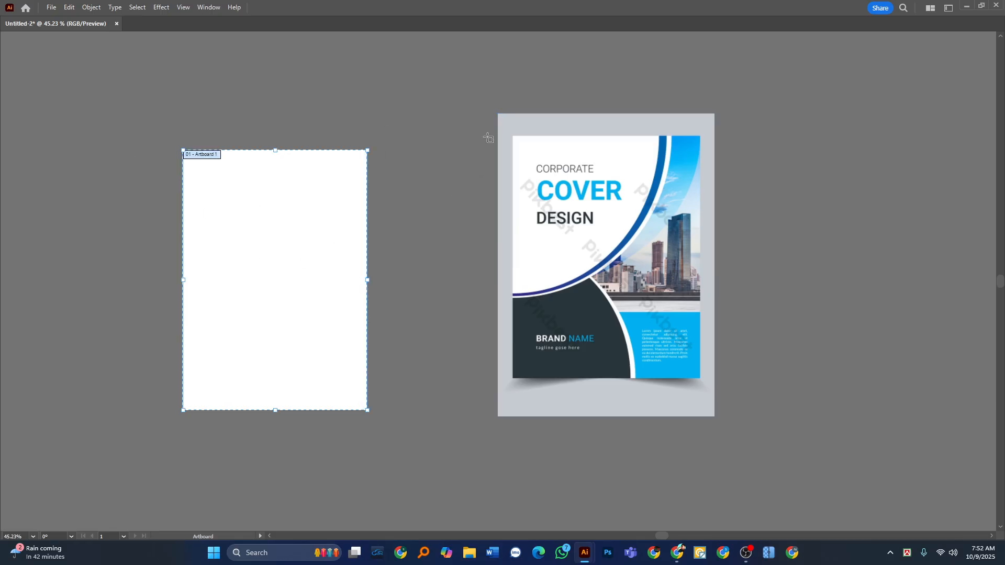
drag(498, 115, 718, 420)
key(Tab)
click(24, 88)
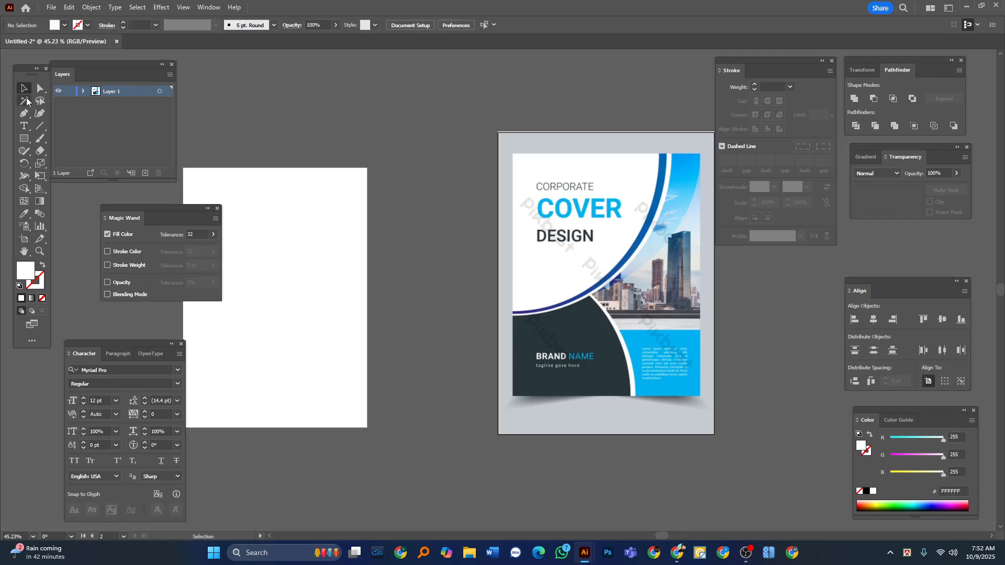
Delete the original empty artboard beside the cover image.
click(23, 239)
click(285, 220)
key(Delete)
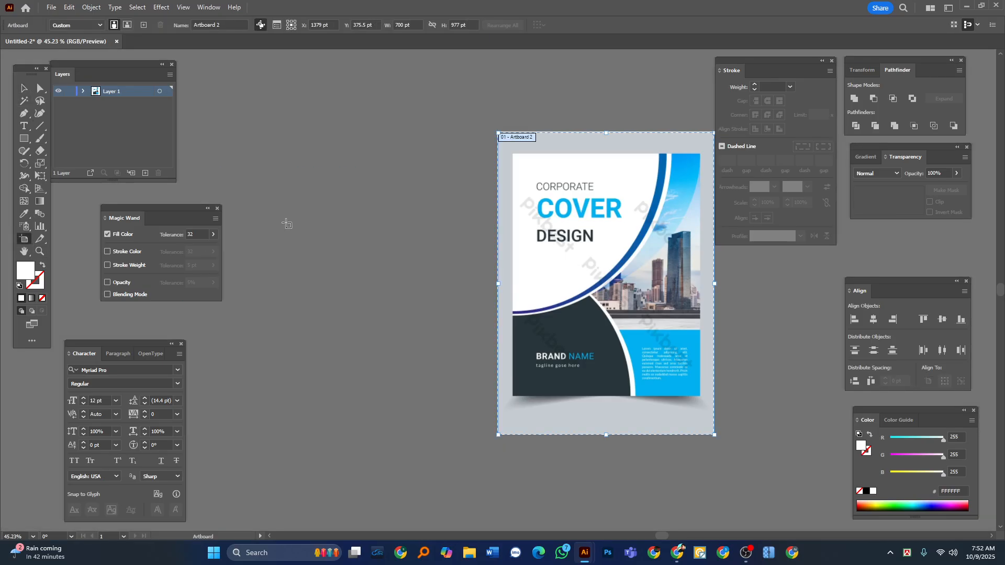
Extend the artboard's upper edge to the image's edge, making the artboard 980 pt high.
key(Tab)
drag(709, 280, 451, 276)
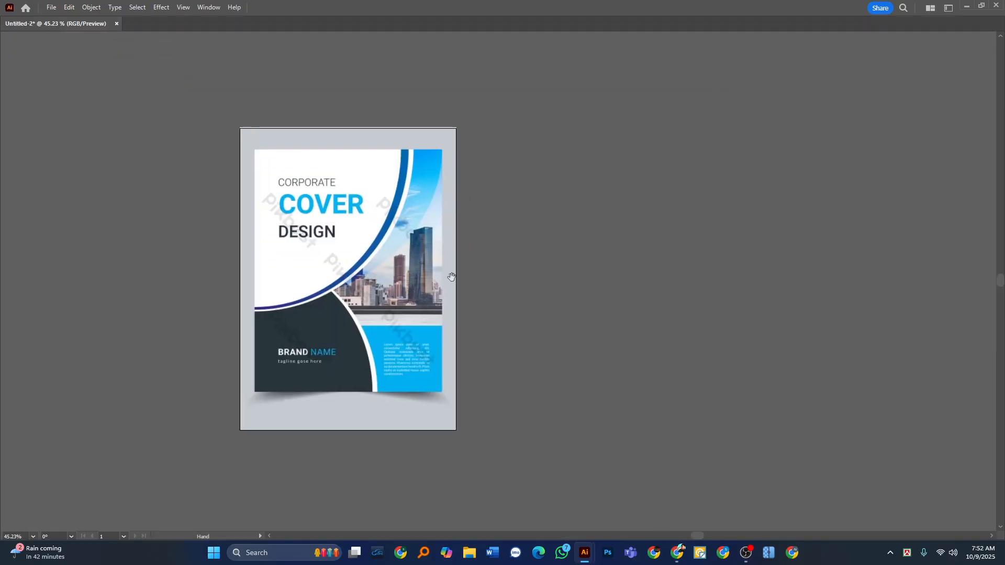
scroll(265, 244, up, 1)
key(Tab)
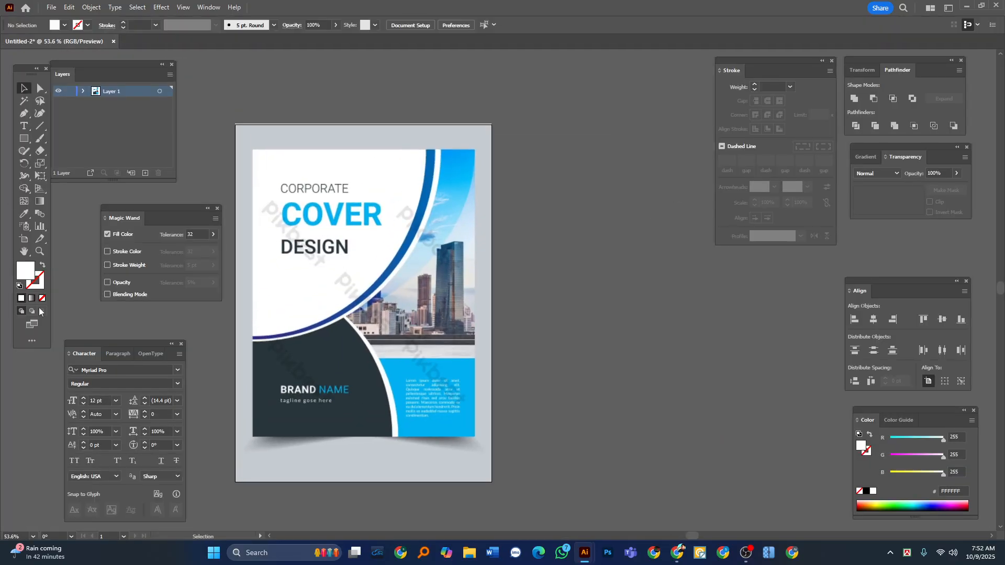
click(25, 240)
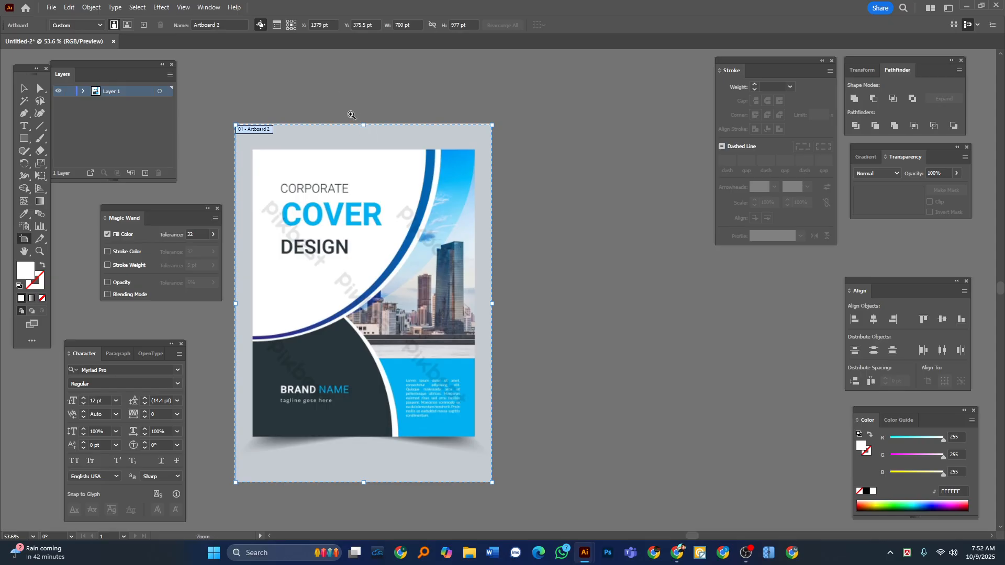
scroll(351, 115, up, 4)
drag(373, 136, 375, 133)
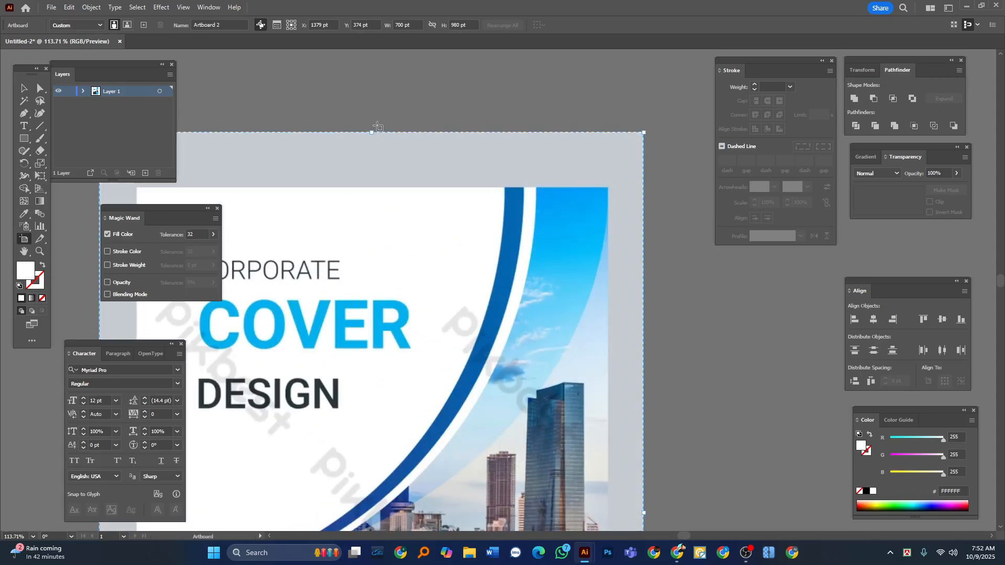
Move the cover image off the artboard and place it as a reference on the right of it.
click(24, 89)
key(Tab)
alt+drag(209, 196, 154, 197)
drag(216, 304, 212, 230)
alt+drag(367, 225, 301, 226)
drag(335, 267, 298, 260)
drag(318, 270, 675, 269)
key(Tab)
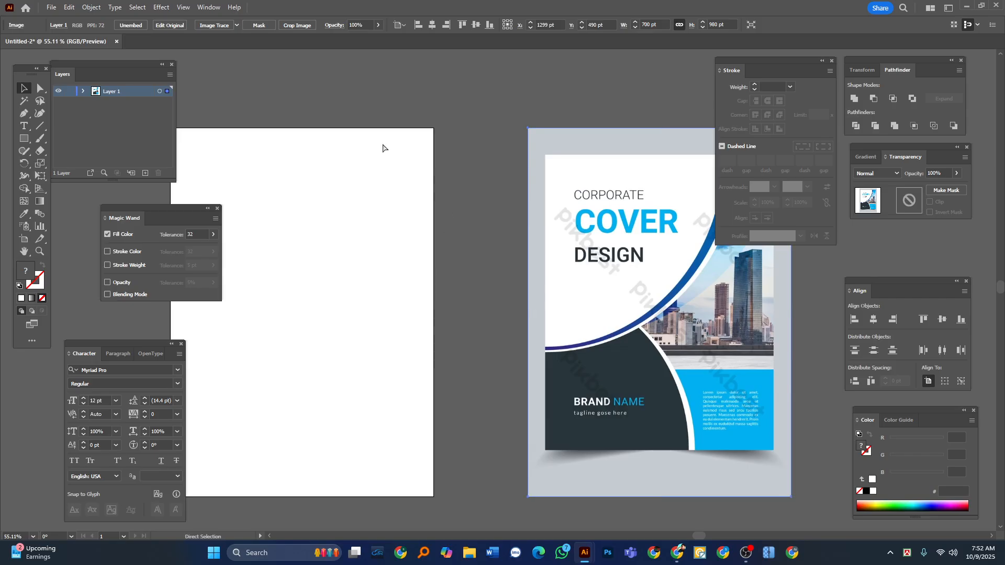
alt+drag(415, 218, 377, 213)
drag(317, 290, 364, 285)
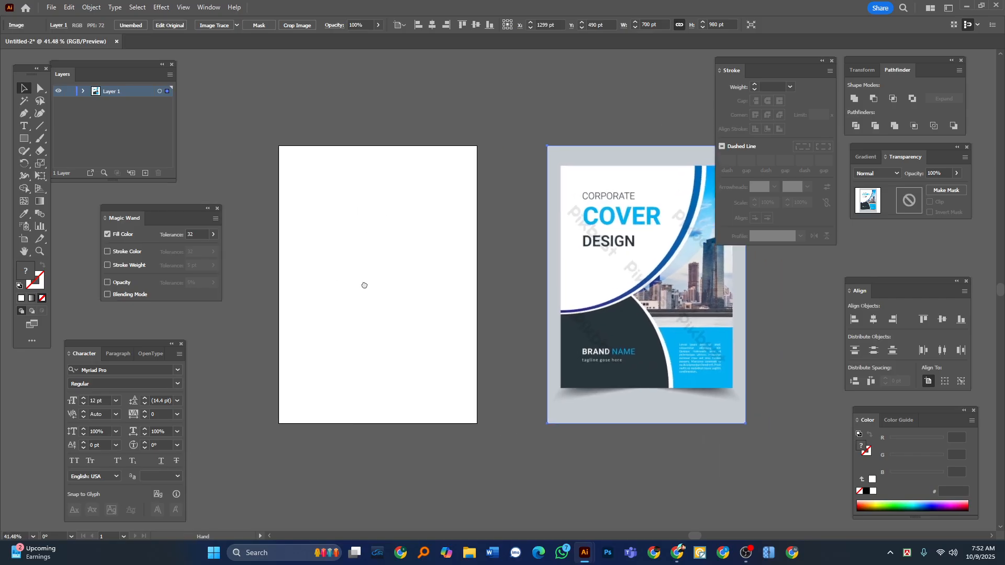
Draw a white rectangle of about 403 by 603 pt and align it to the artboard's upper-left corner.
click(24, 139)
drag(24, 139, 65, 146)
drag(320, 200, 433, 372)
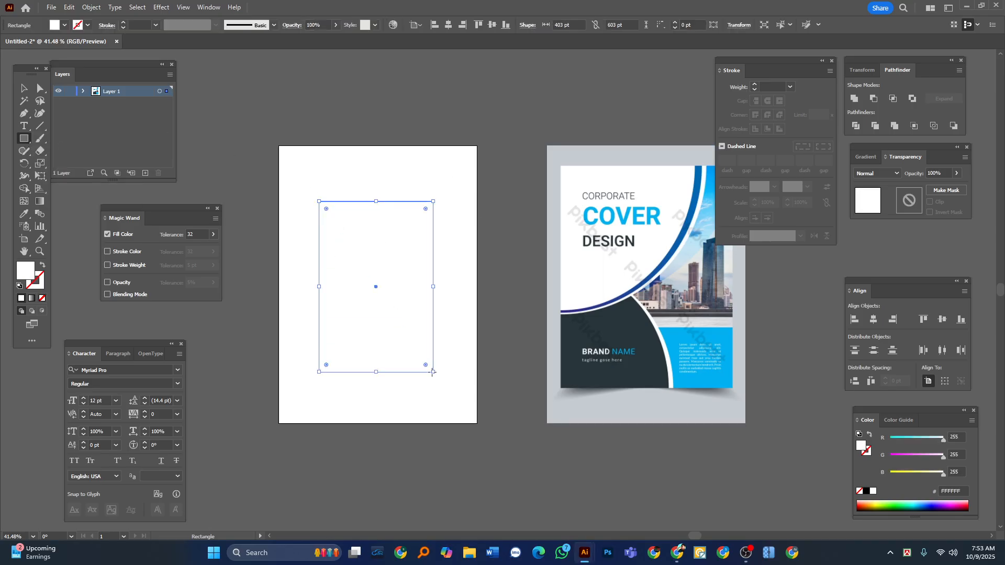
click(850, 323)
click(922, 320)
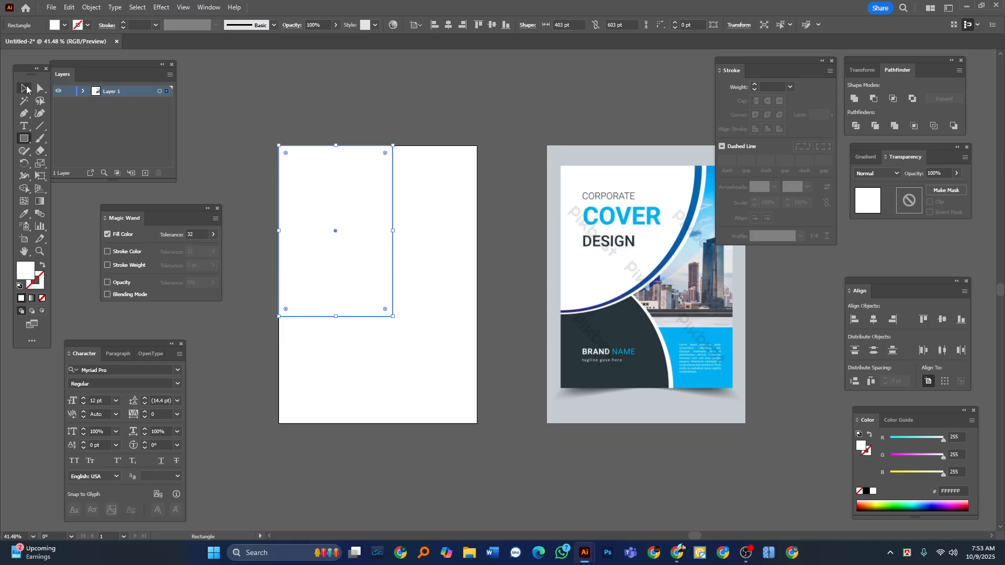
Stretch the rectangle to about 703 by 979 pt so that it covers the whole artboard.
click(21, 89)
drag(393, 317, 479, 424)
drag(501, 304, 448, 371)
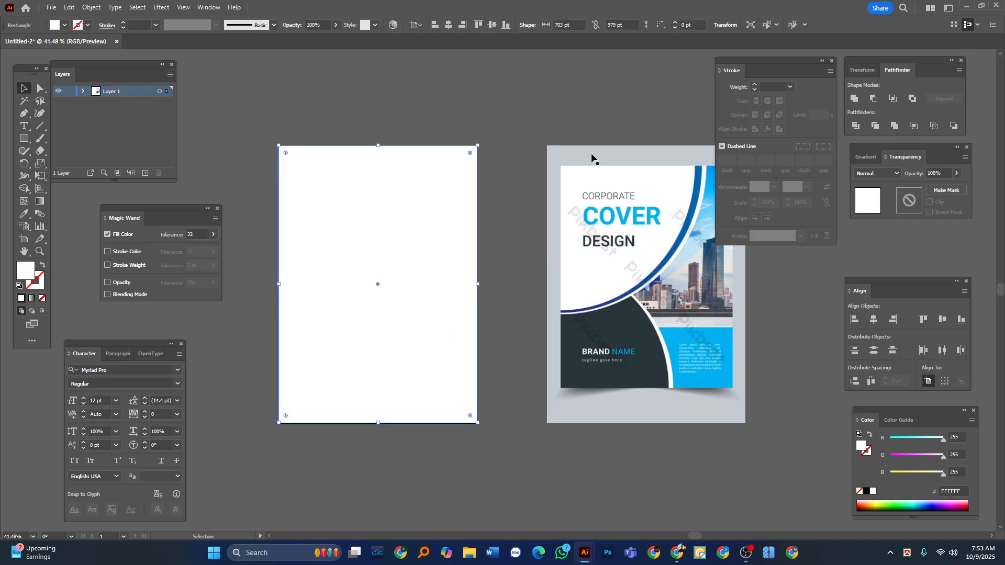
Fill the artboard's background rectangle with the light grey sampled from the reference image's backdrop.
click(17, 219)
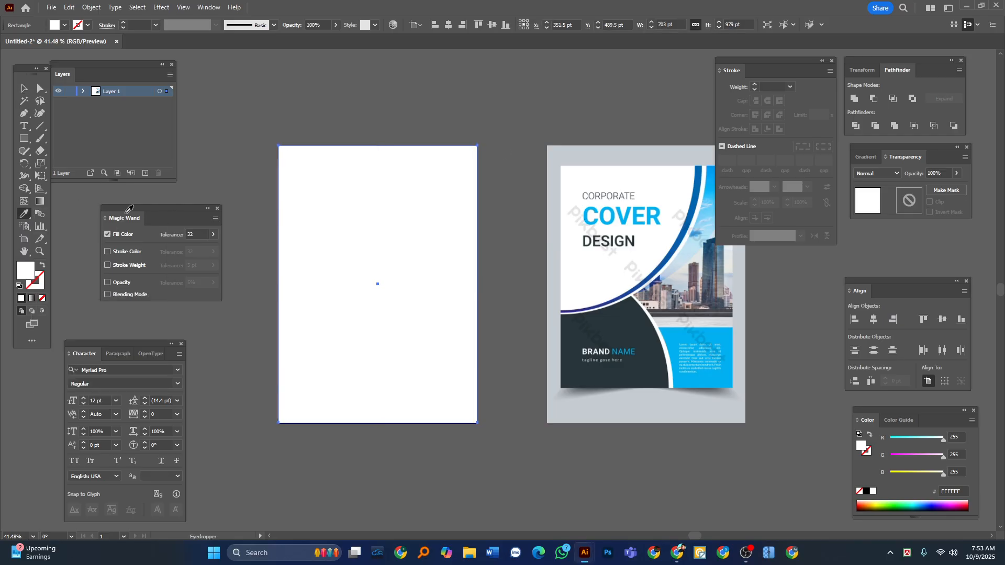
click(559, 154)
click(23, 88)
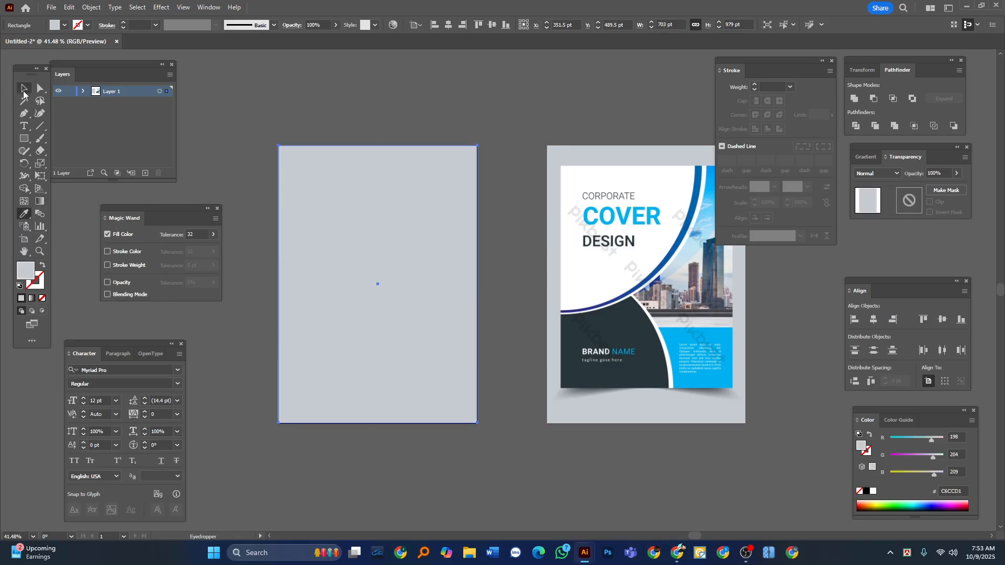
click(424, 72)
click(420, 155)
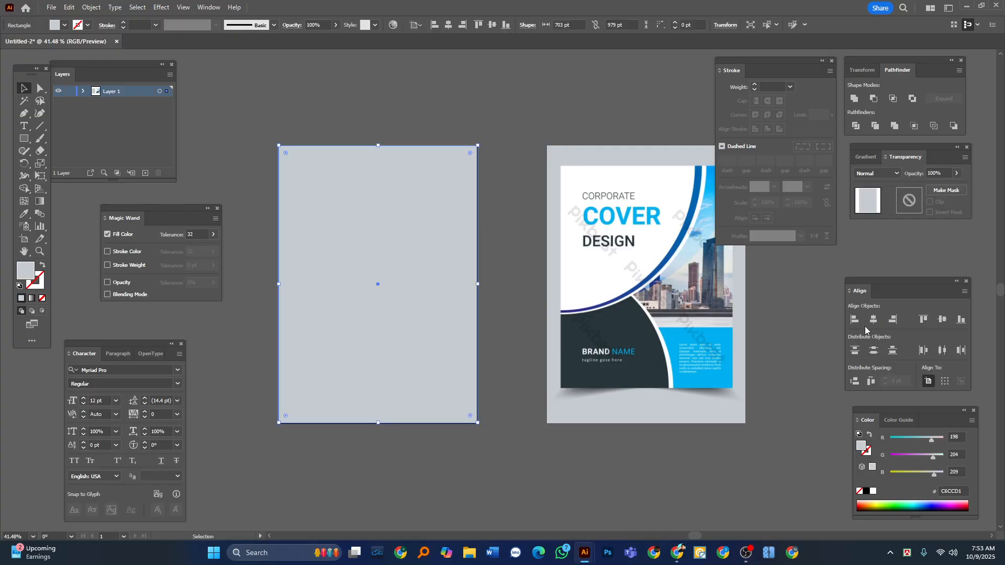
click(450, 107)
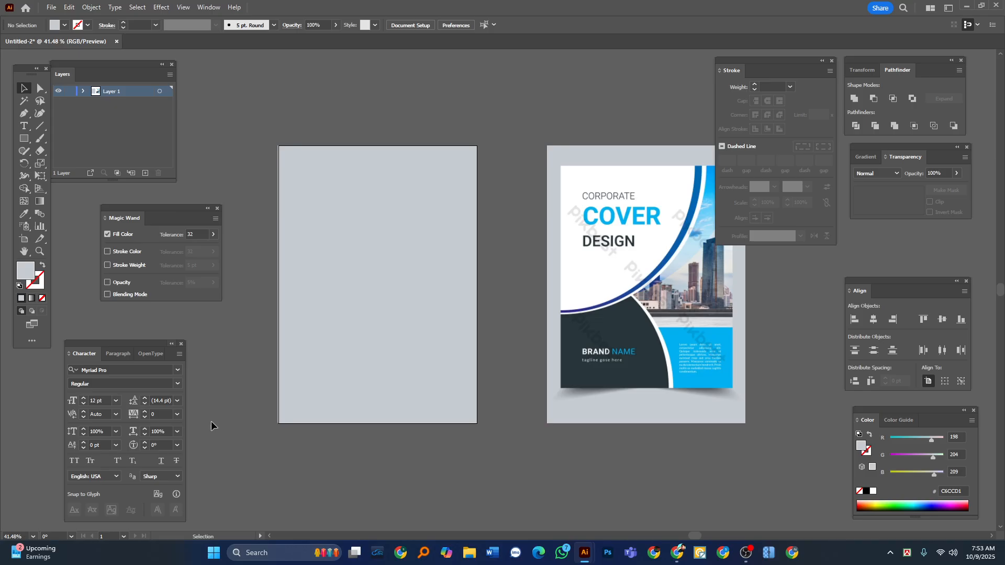
Draw a rectangle of about 606 by 788 pt exactly over the book cover in the reference image and fill it white.
key(Tab)
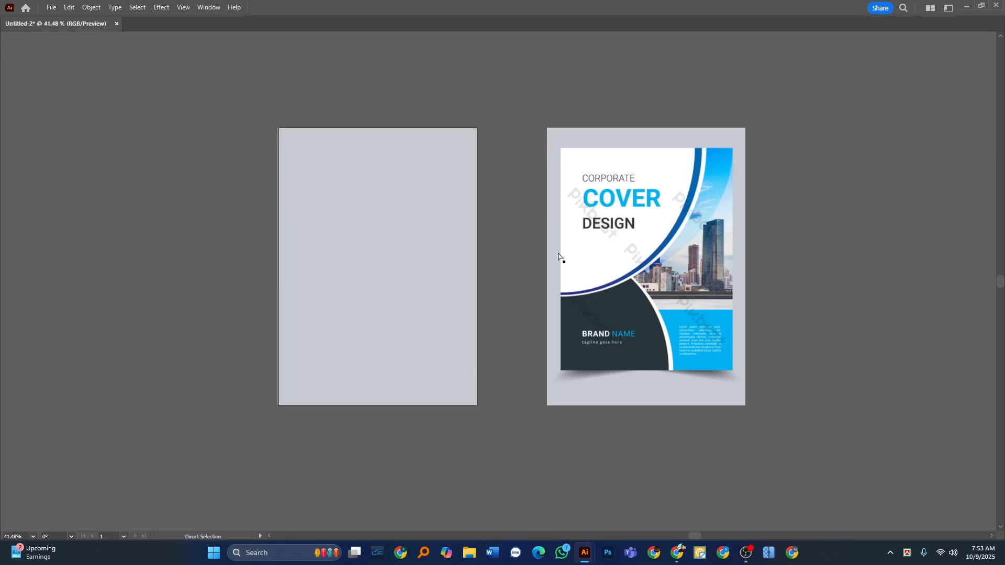
drag(592, 317, 417, 357)
drag(429, 252, 337, 327)
key(Tab)
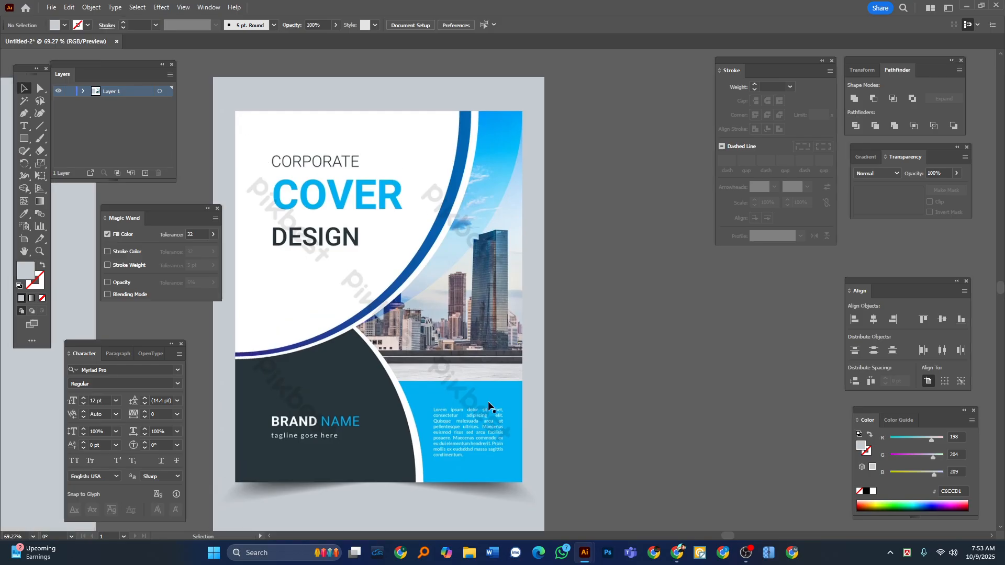
drag(24, 138, 73, 139)
drag(235, 111, 522, 483)
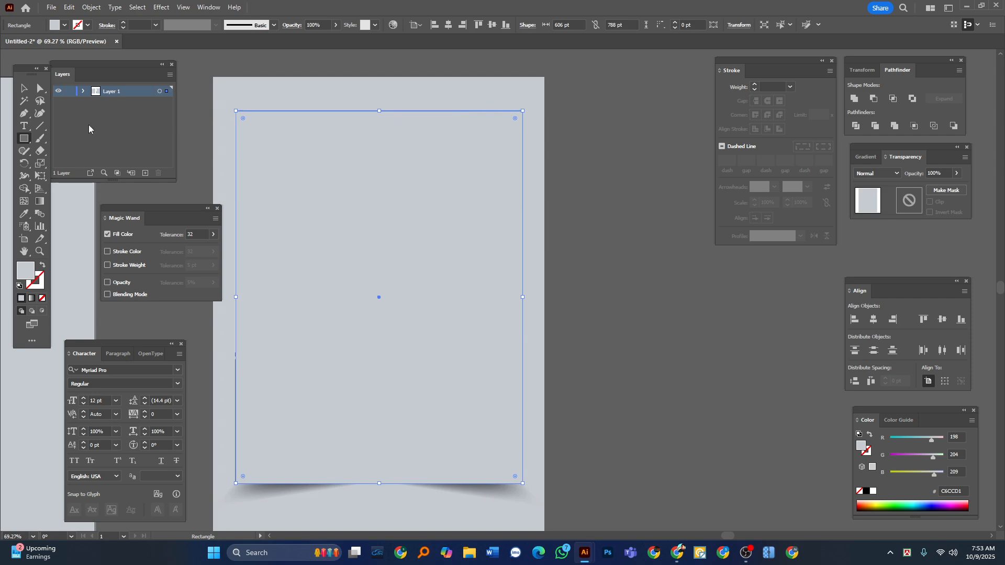
click(25, 91)
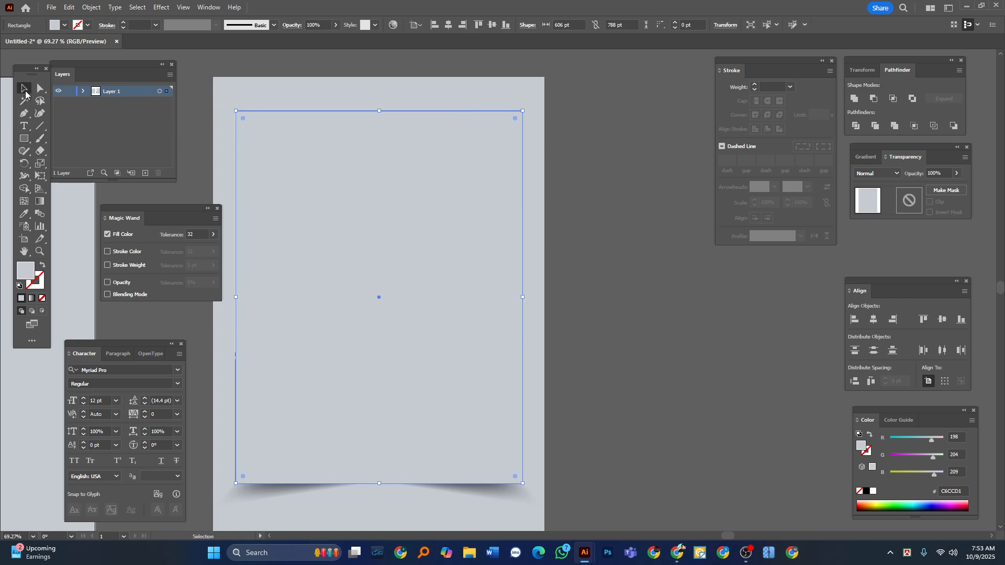
click(873, 492)
click(614, 332)
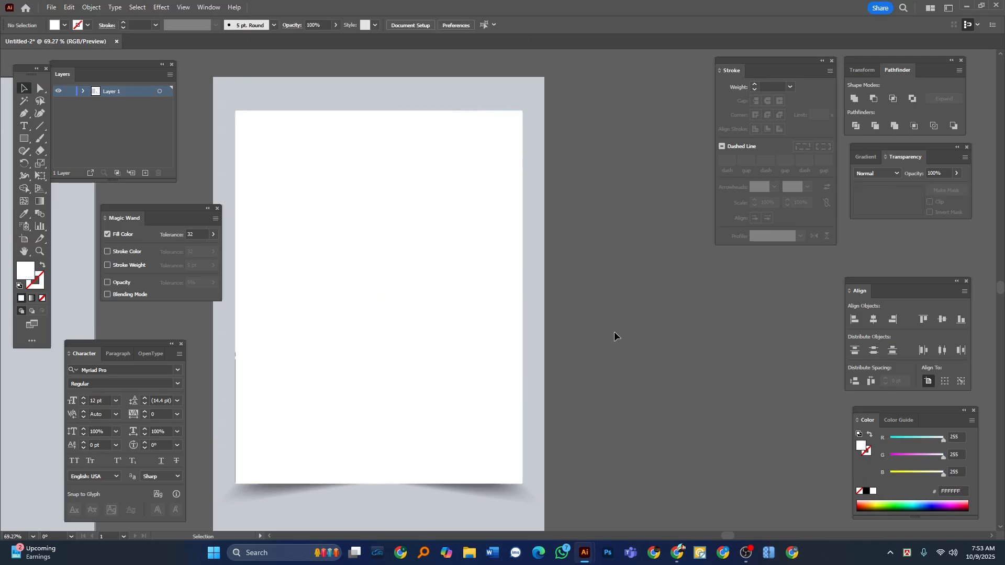
Swap the cover rectangle's fill and stroke, giving it a 1 pt white outline and no fill.
click(362, 346)
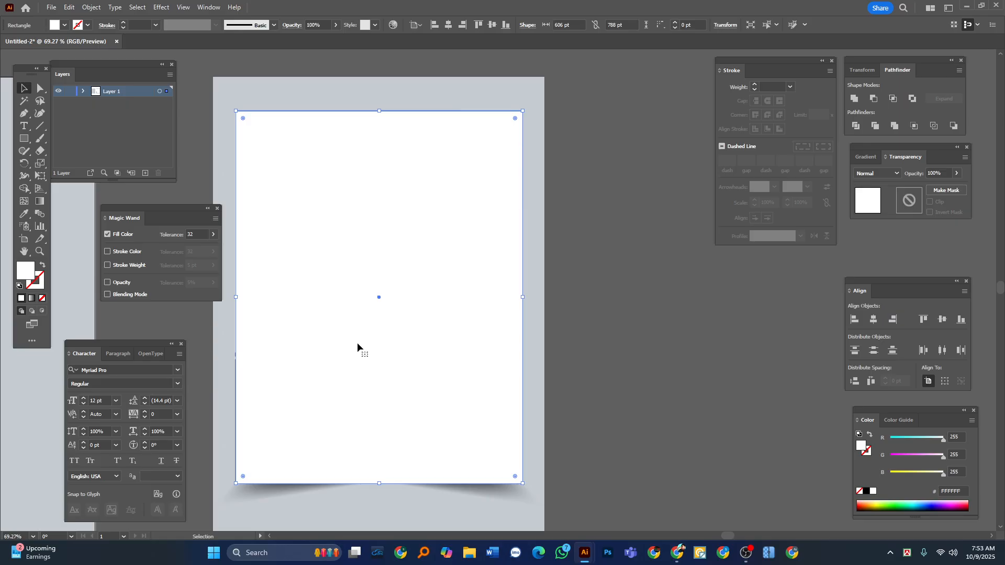
click(43, 266)
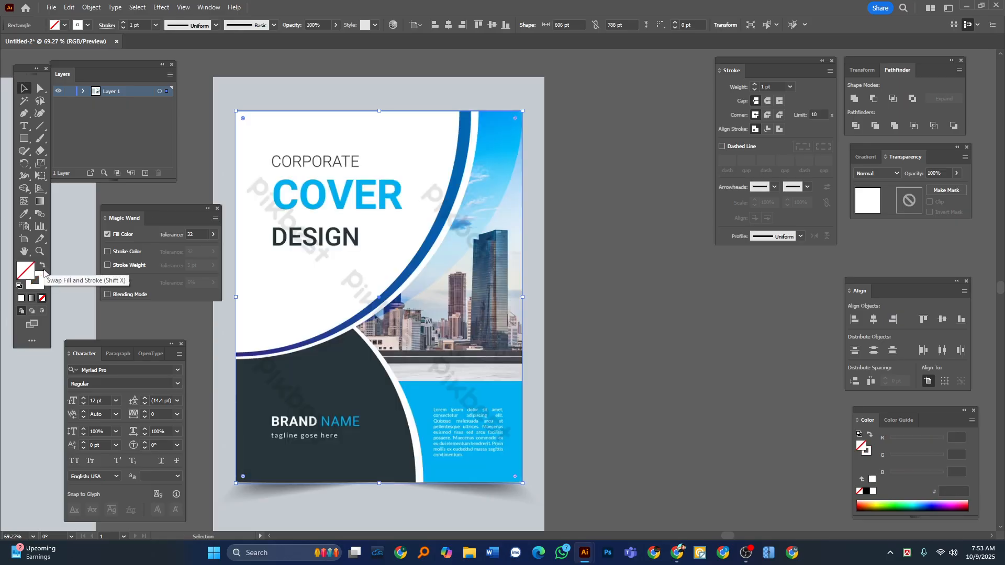
click(603, 259)
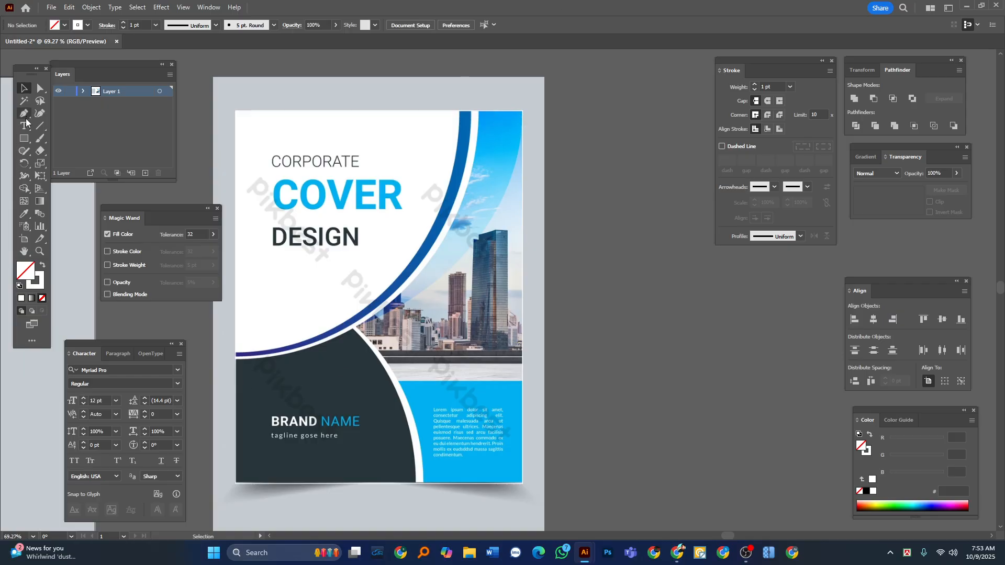
right_click(24, 138)
click(65, 163)
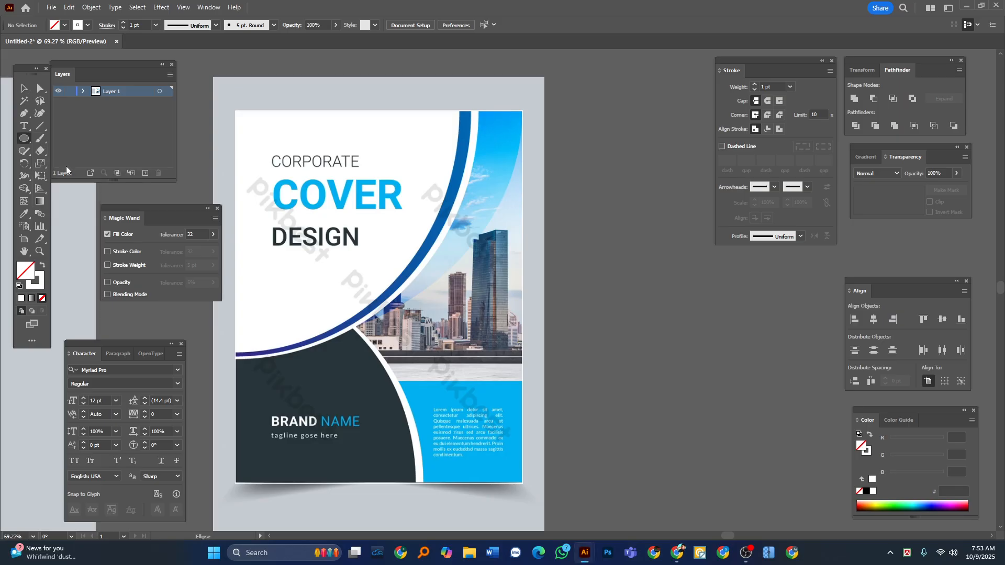
click(24, 113)
right_click(24, 138)
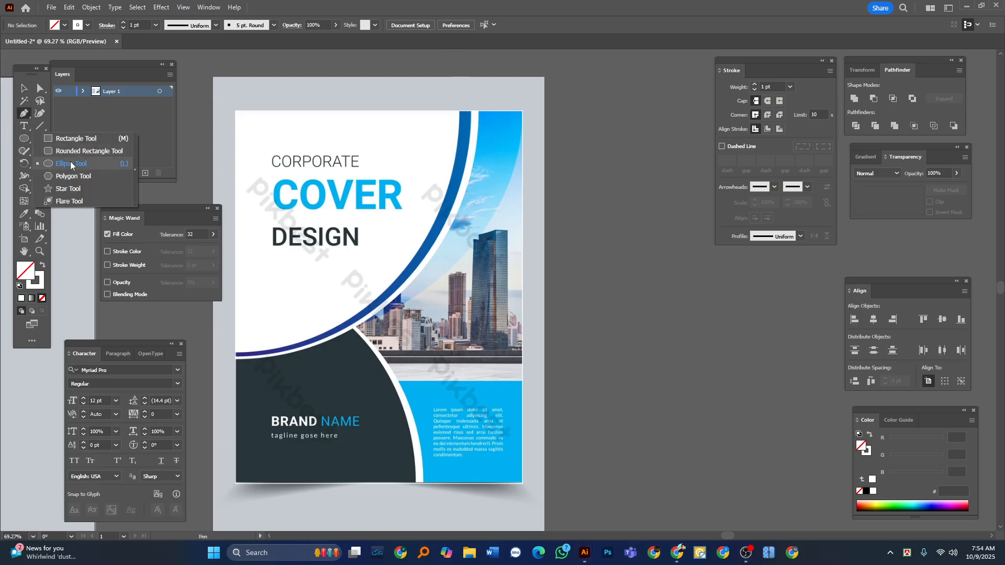
click(65, 164)
key(Tab)
scroll(358, 295, down, 3)
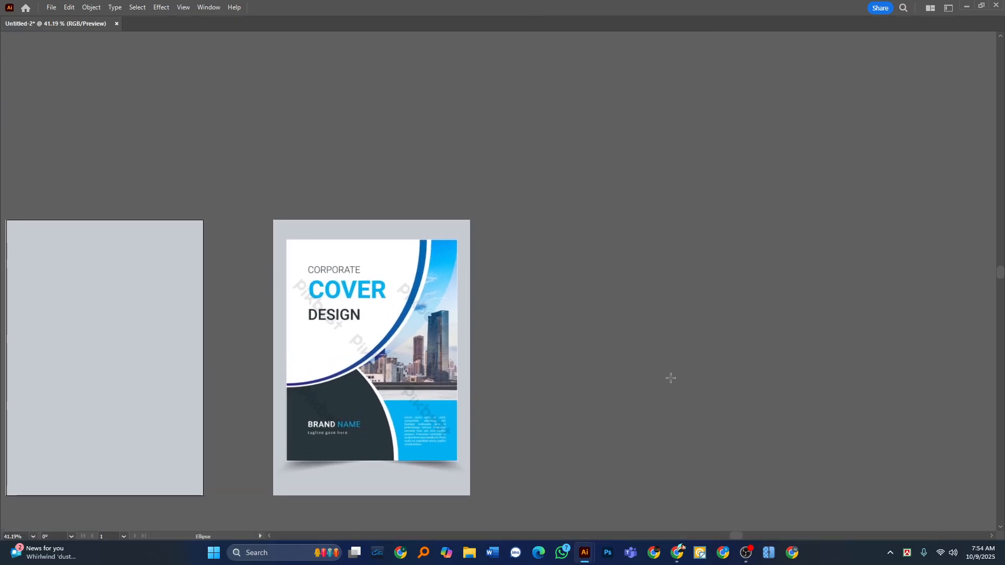
Draw a closed triangular Pen path of about 489 by 528 pt around the reference cover's white title area, ending at the blue arc.
key(Tab)
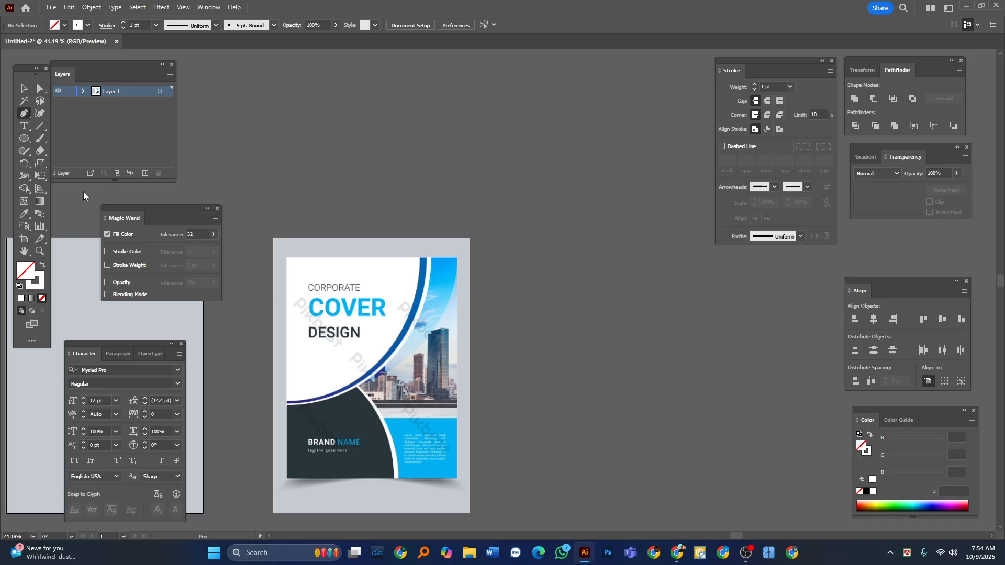
key(Tab)
scroll(304, 372, up, 3)
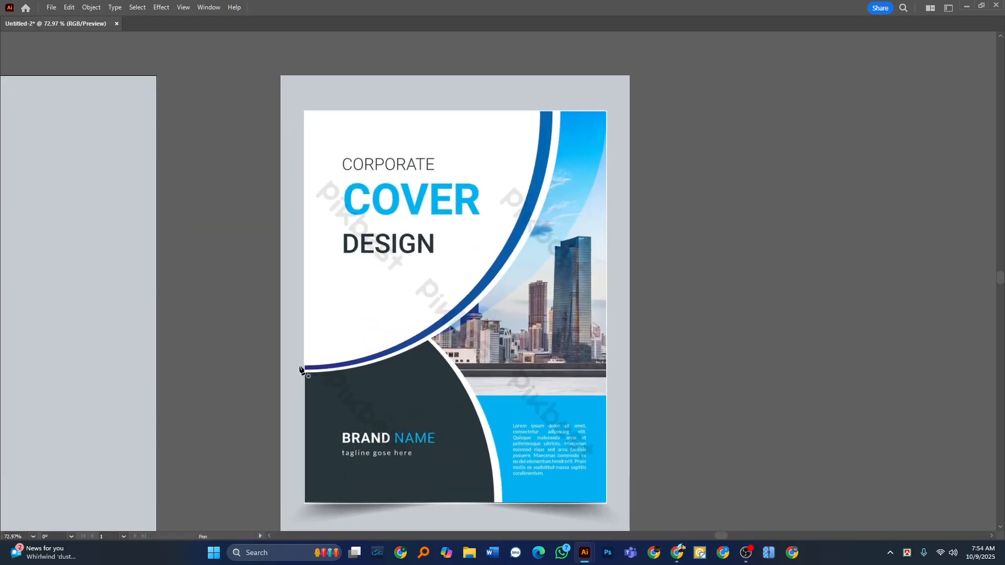
click(298, 367)
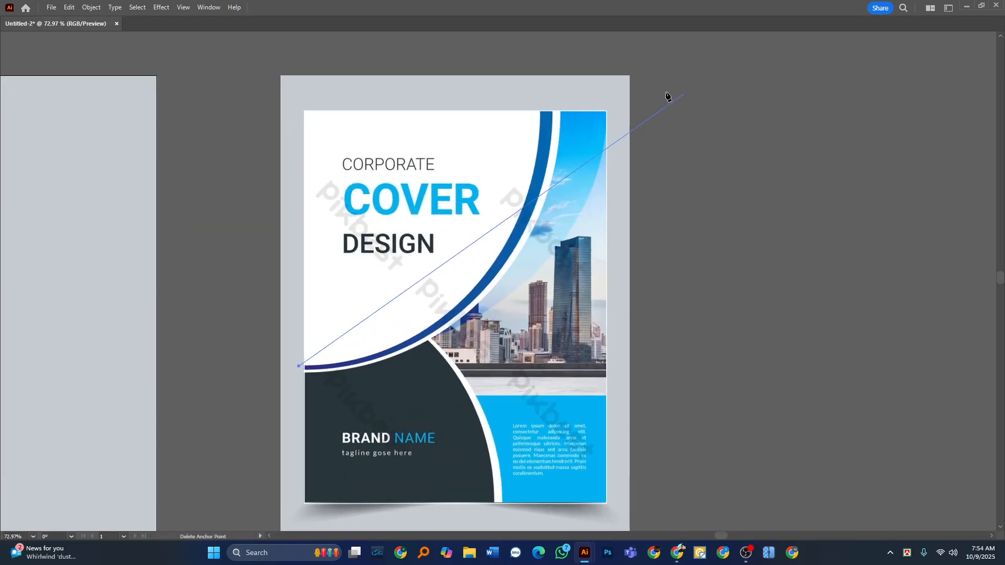
click(541, 103)
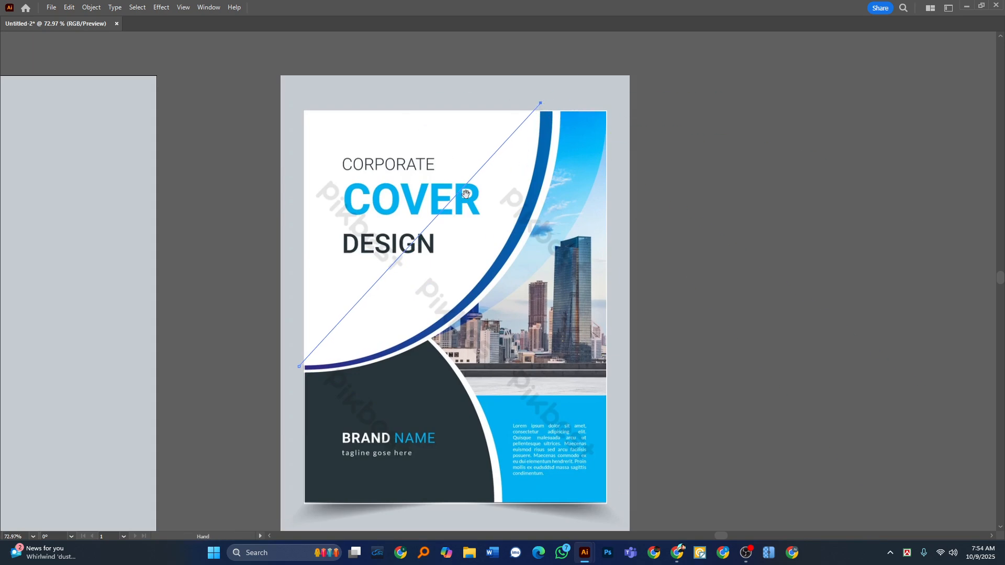
scroll(768, 183, up, 1)
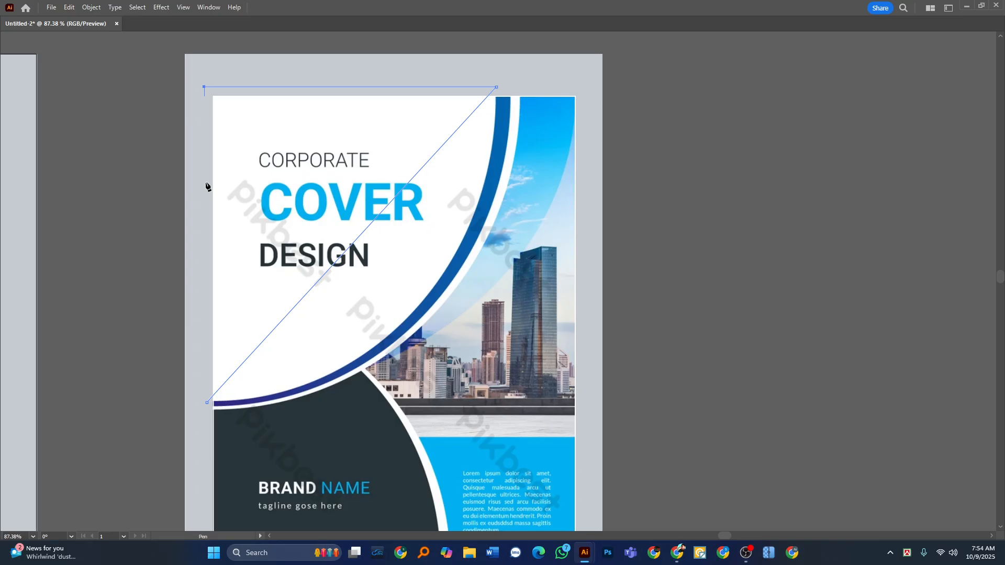
click(207, 403)
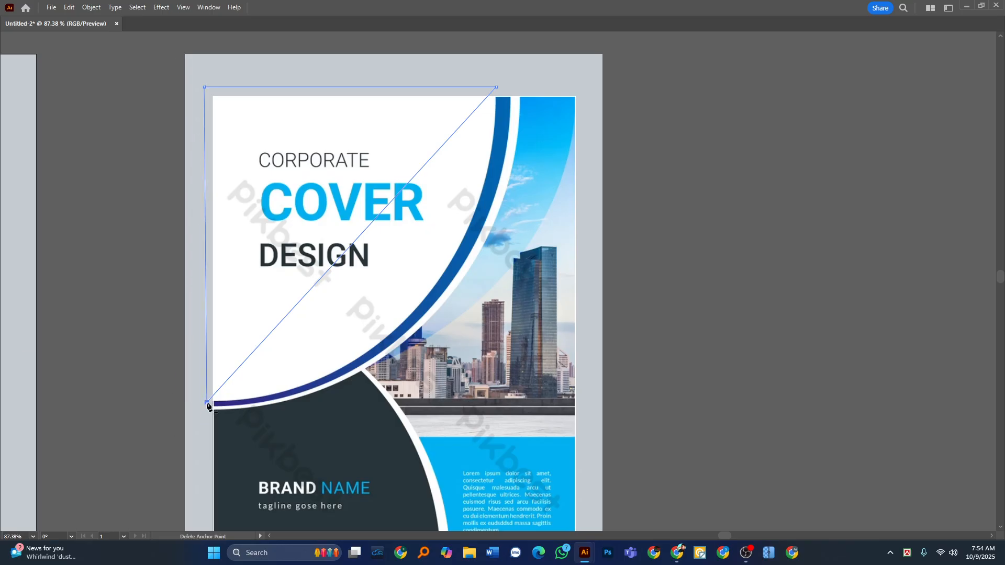
Bend the path's diagonal side with the Anchor Point tool so that it follows the inner edge of the blue arc.
key(Tab)
click(23, 119)
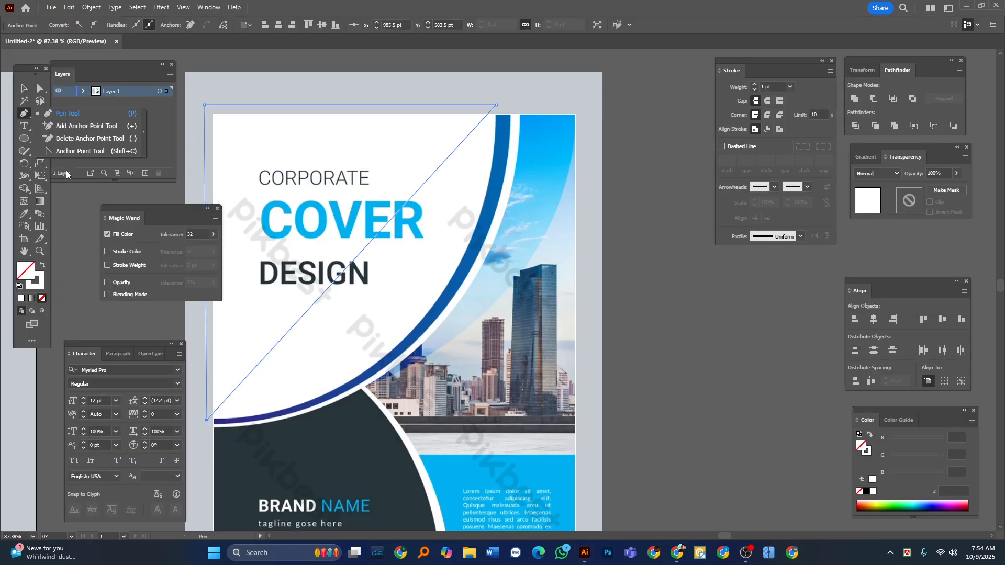
click(71, 153)
key(Tab)
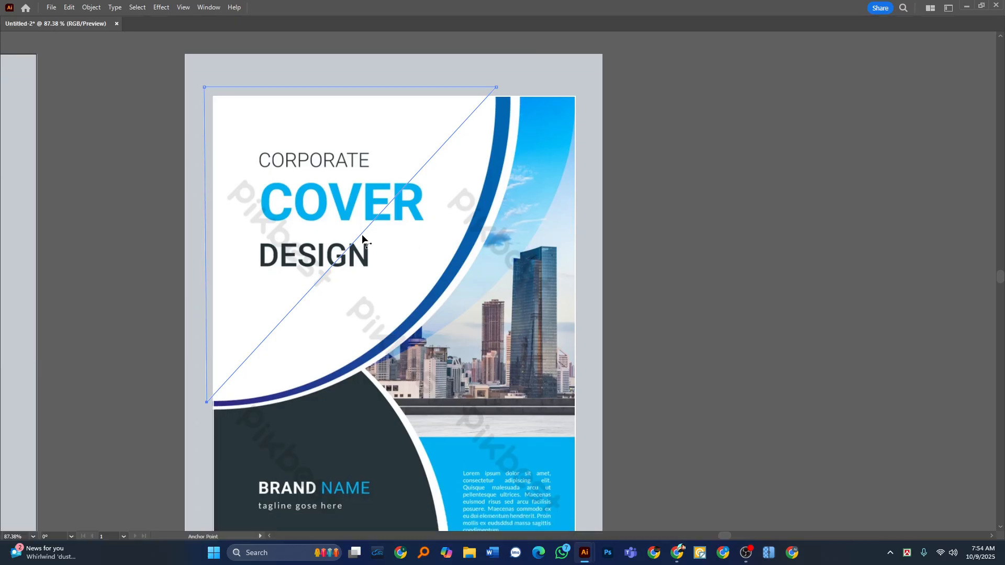
drag(363, 239, 499, 263)
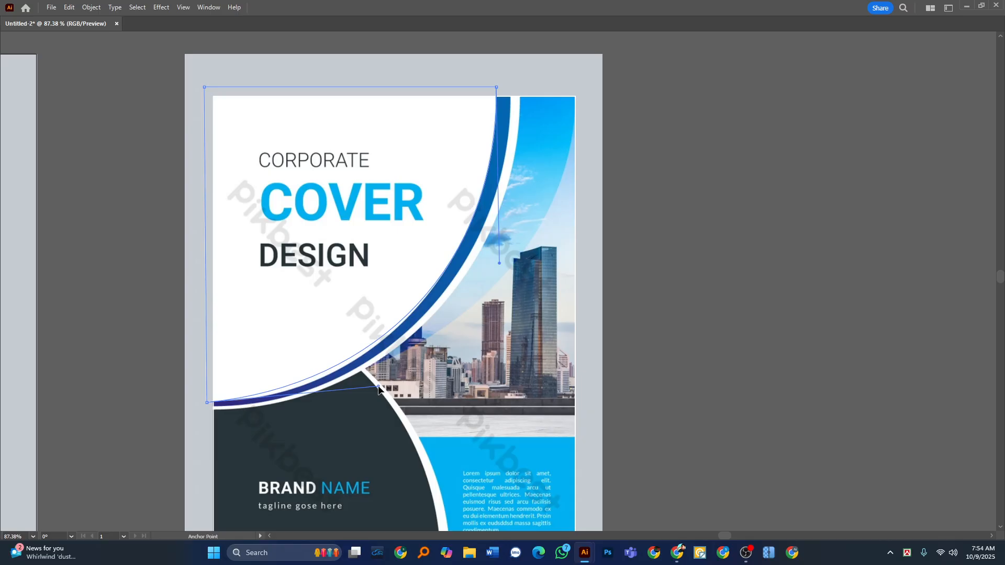
drag(378, 387, 366, 407)
Fill the curved title shape with the white sampled from the reference cover.
key(Tab)
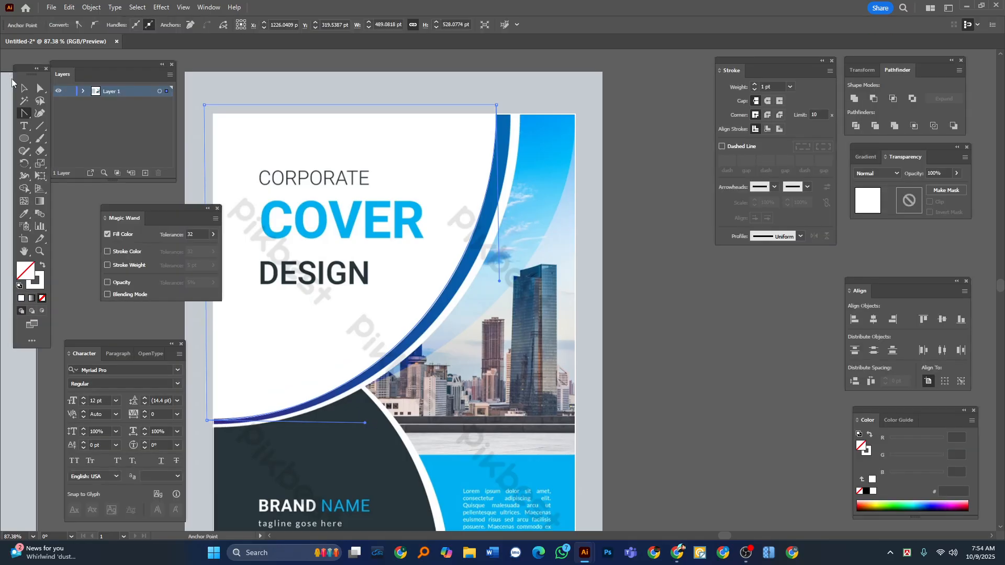
click(23, 89)
click(24, 213)
click(456, 118)
click(24, 89)
key(Tab)
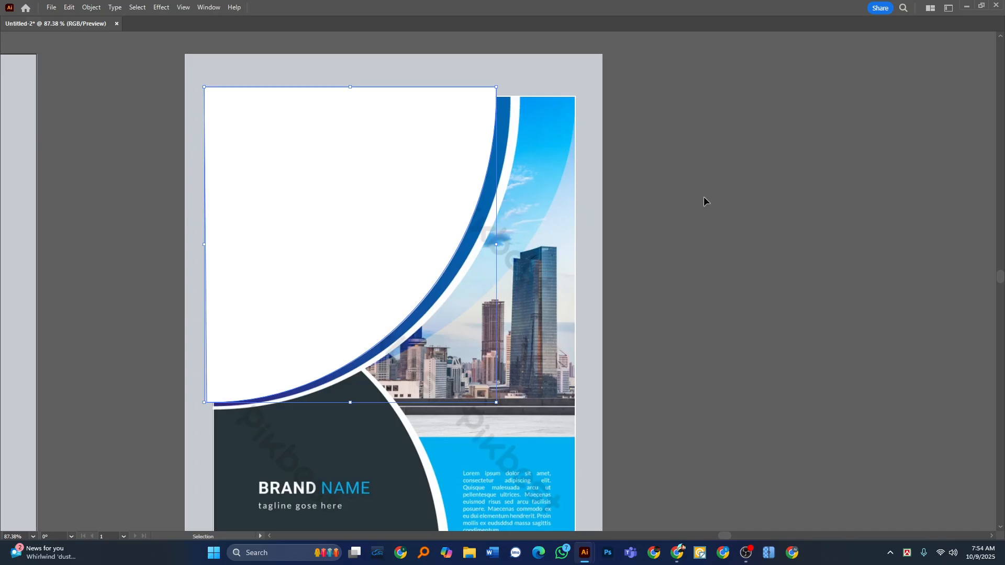
click(703, 197)
Duplicate the white curved shape slightly to the right and widen the copy to about 505 pt, up to the blue arc's outer edge.
key(z)
drag(400, 314, 442, 331)
key(v)
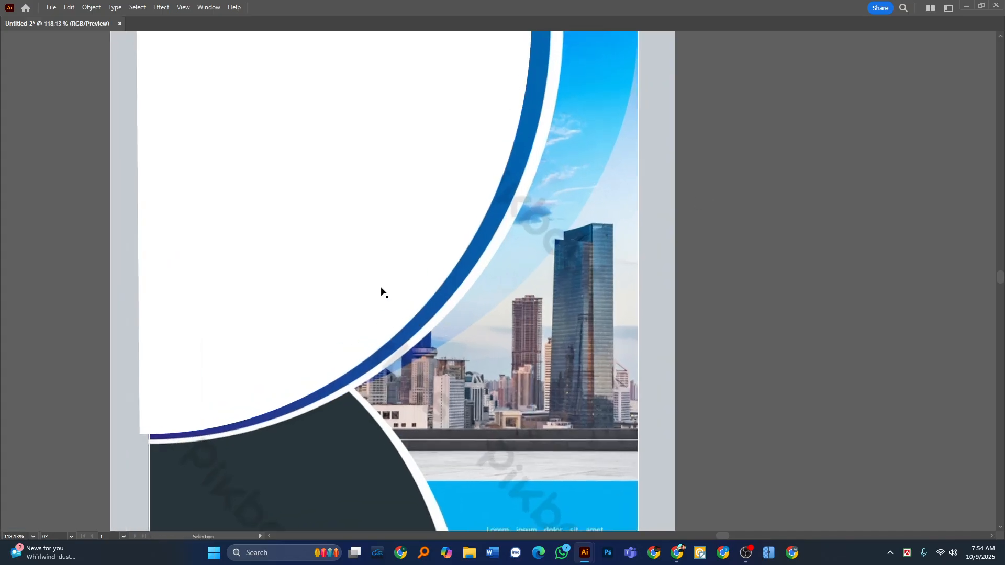
drag(381, 283, 398, 286)
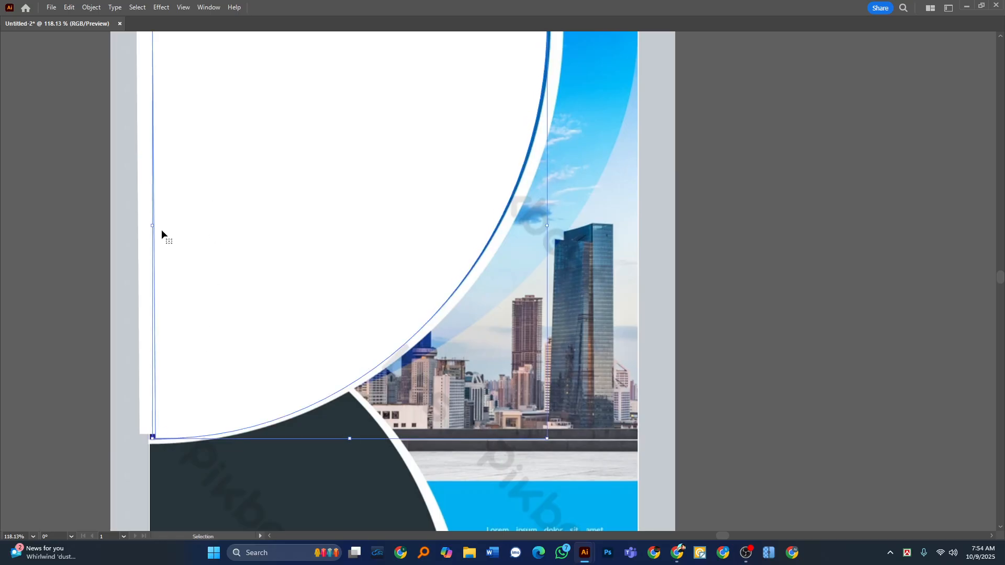
drag(153, 226, 145, 230)
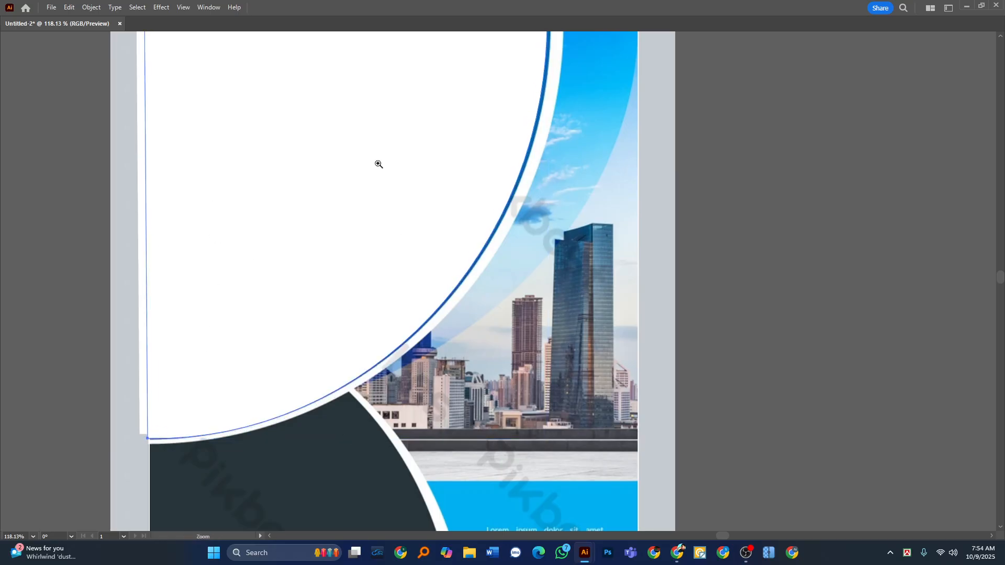
scroll(368, 188, down, 2)
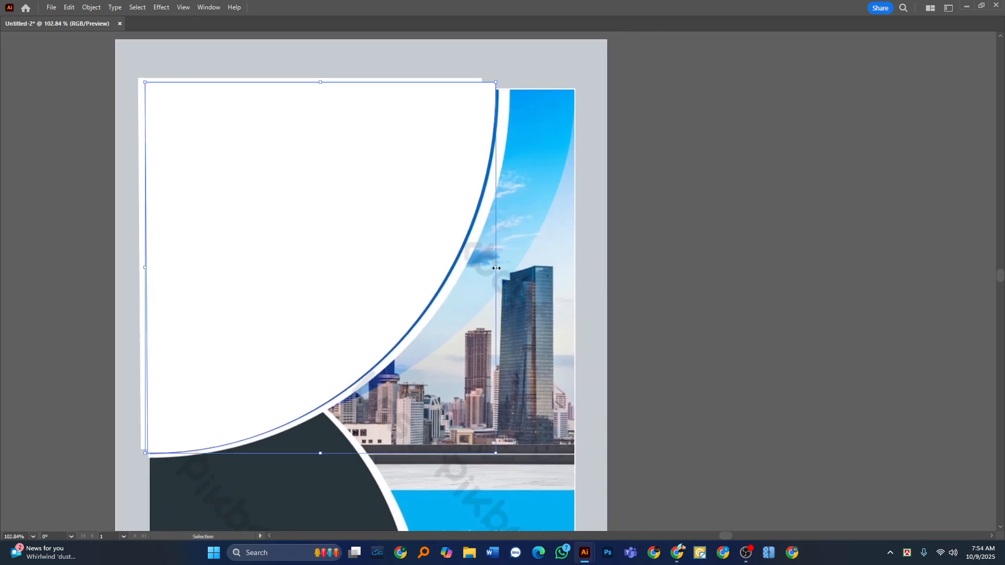
drag(496, 268, 500, 268)
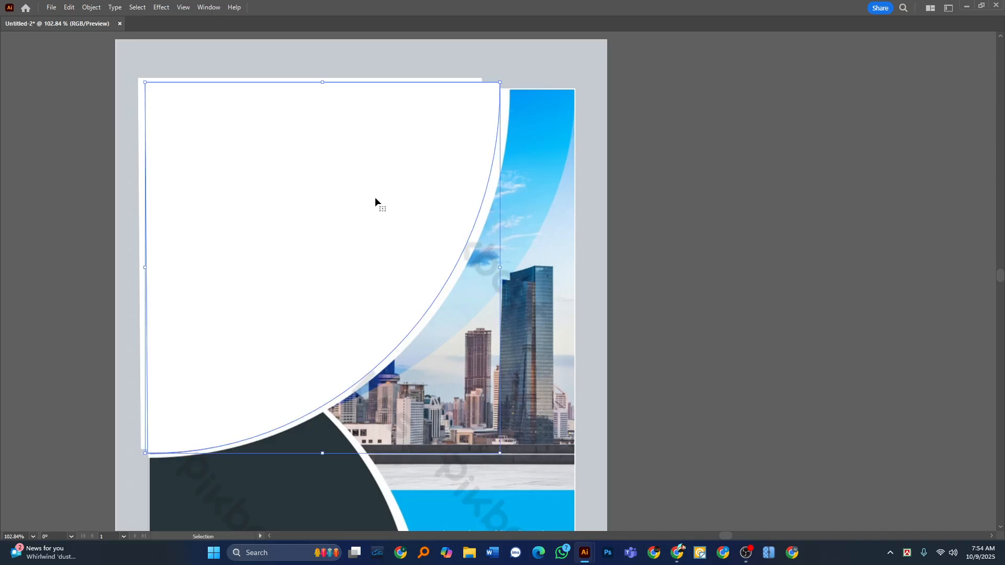
Fill the widened copy of the white curved shape with the blue (0265B1) sampled from the reference arc.
shift+click(164, 78)
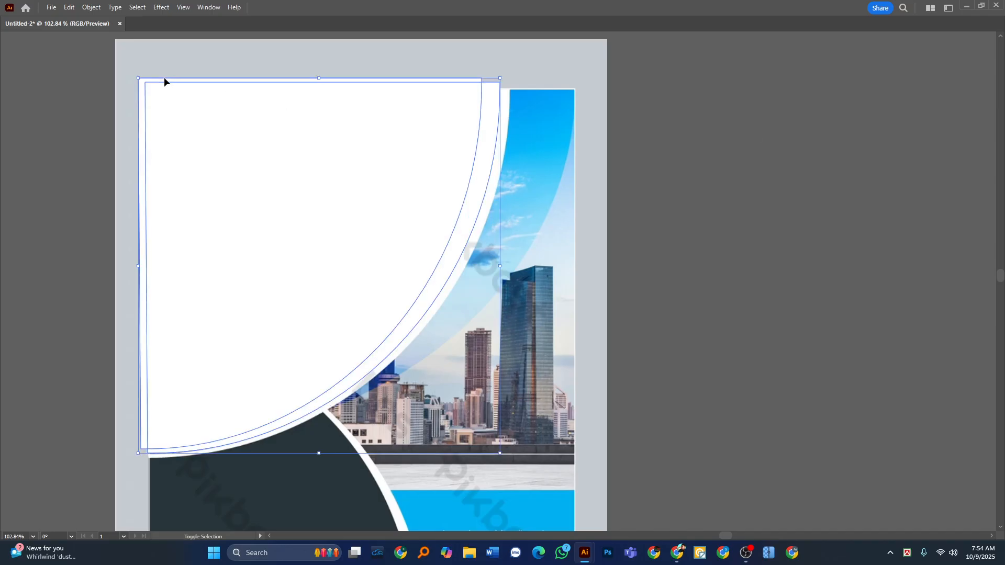
click(747, 184)
click(400, 174)
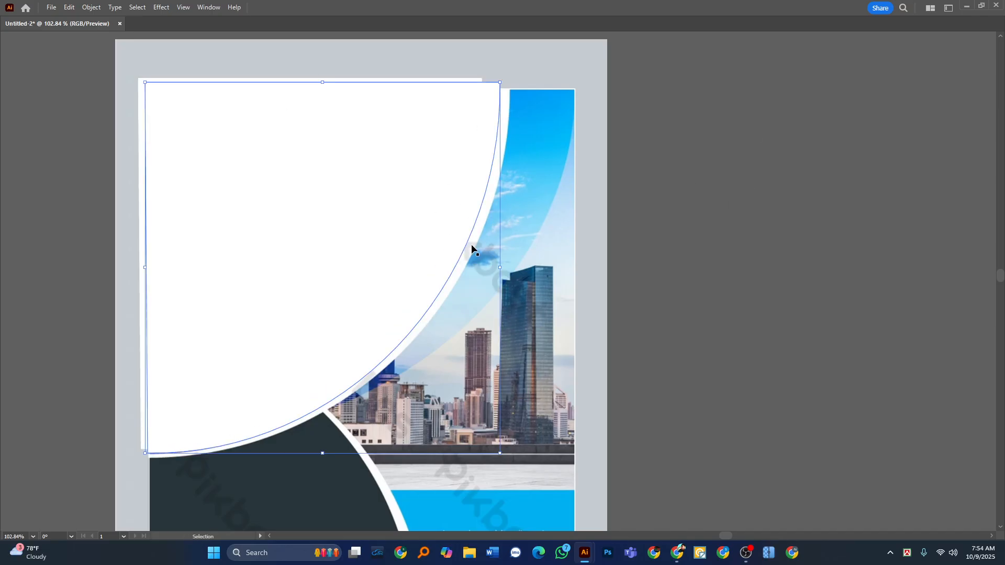
click(493, 246)
click(813, 203)
key(Tab)
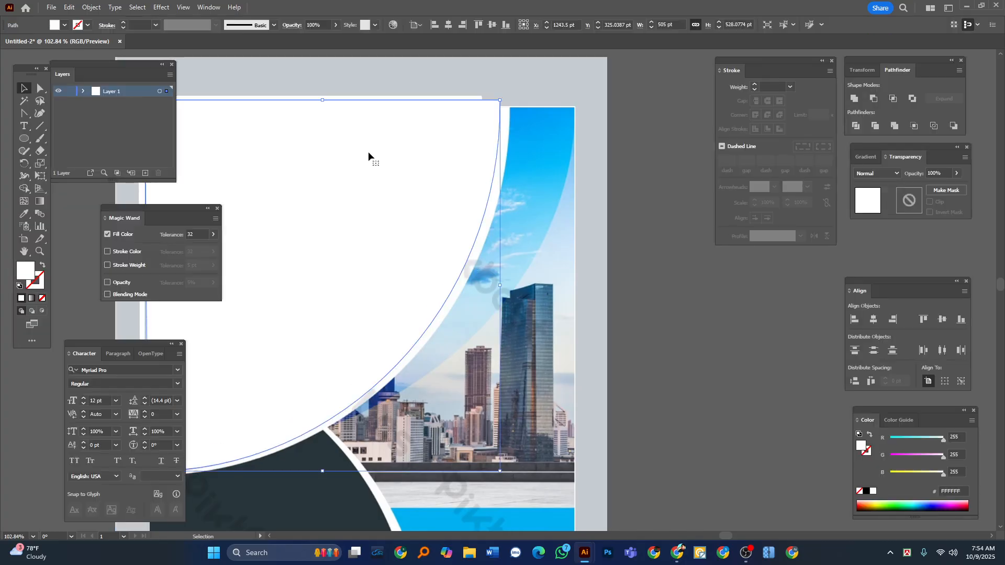
key(ctrl+z)
click(27, 212)
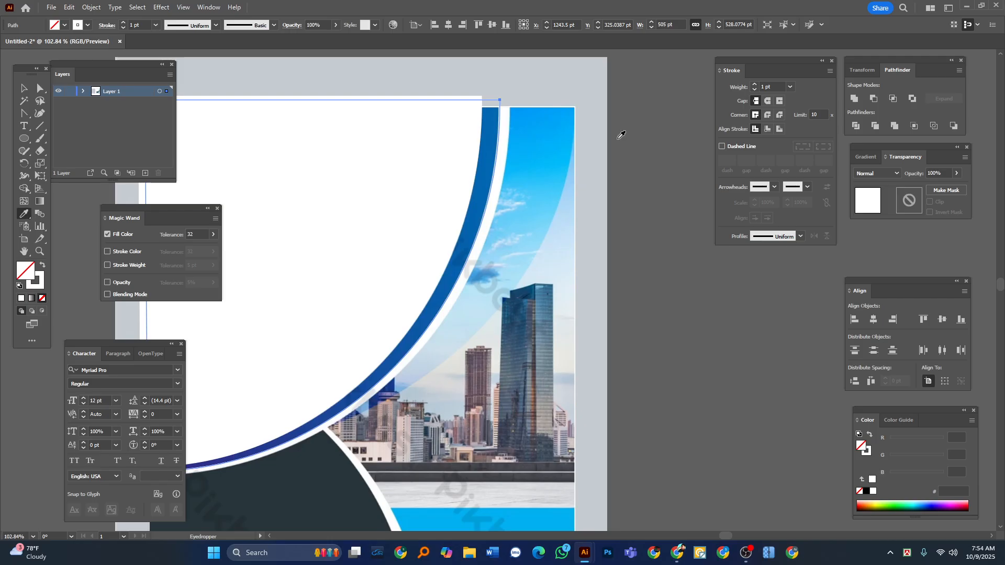
click(493, 132)
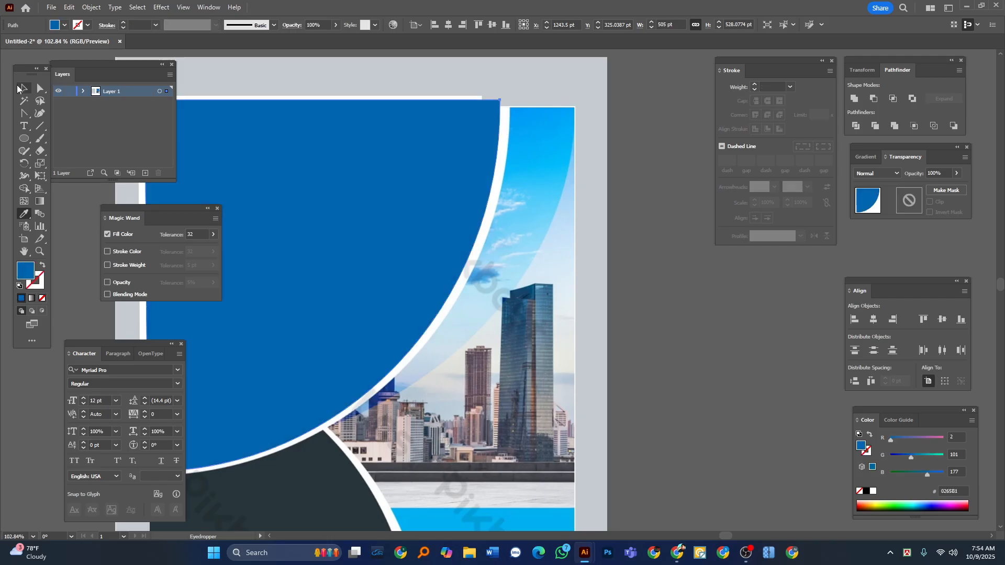
key(v)
key(Tab)
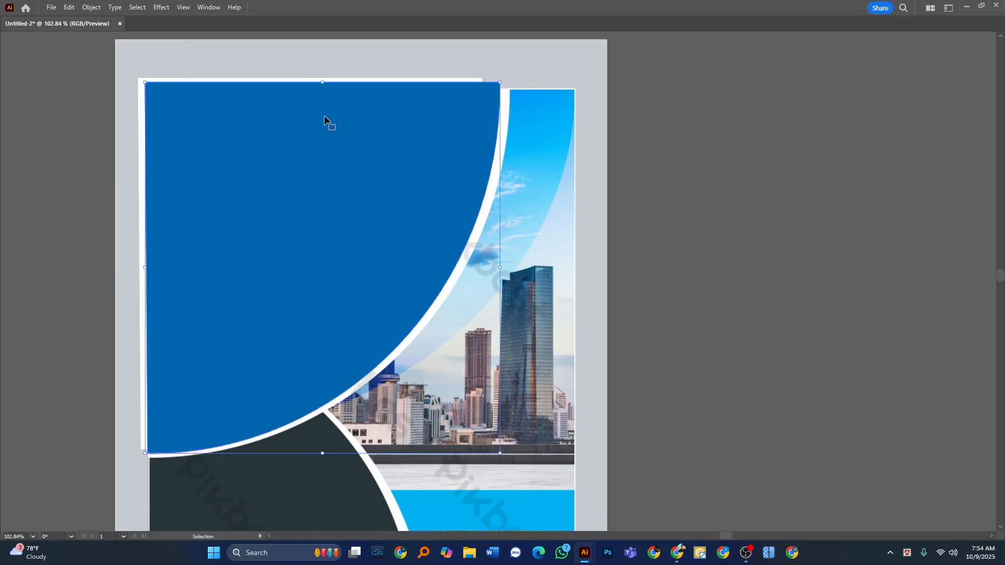
Remove the original white shape and its overlap with the blue shape using the Shape Builder tool, leaving only the curved blue band.
shift+click(145, 165)
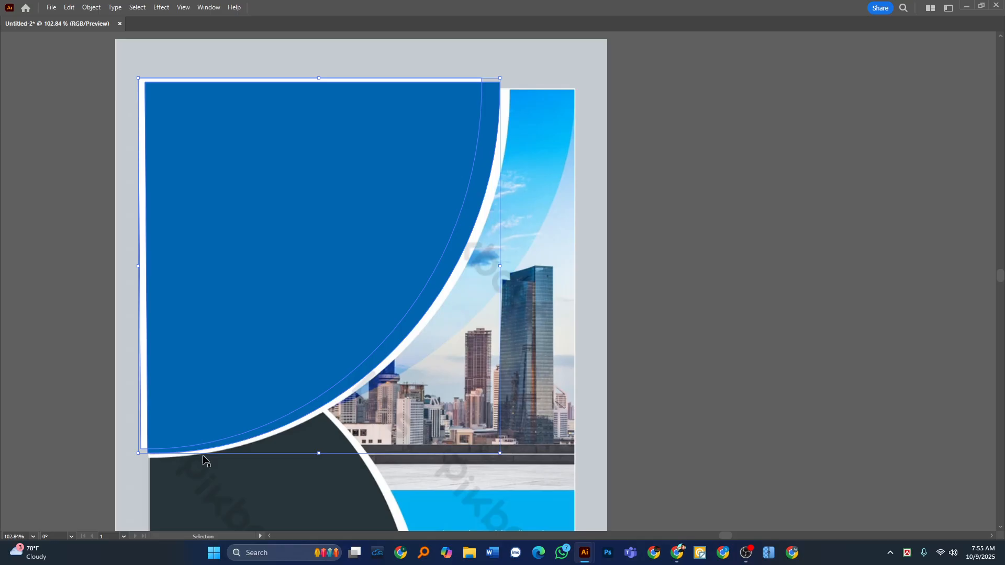
key(Tab)
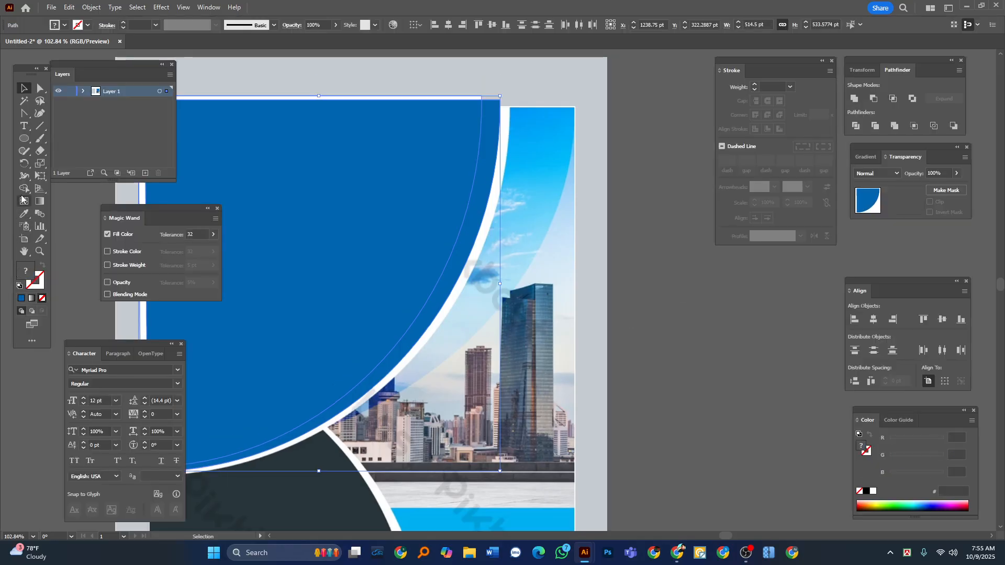
drag(24, 190, 69, 197)
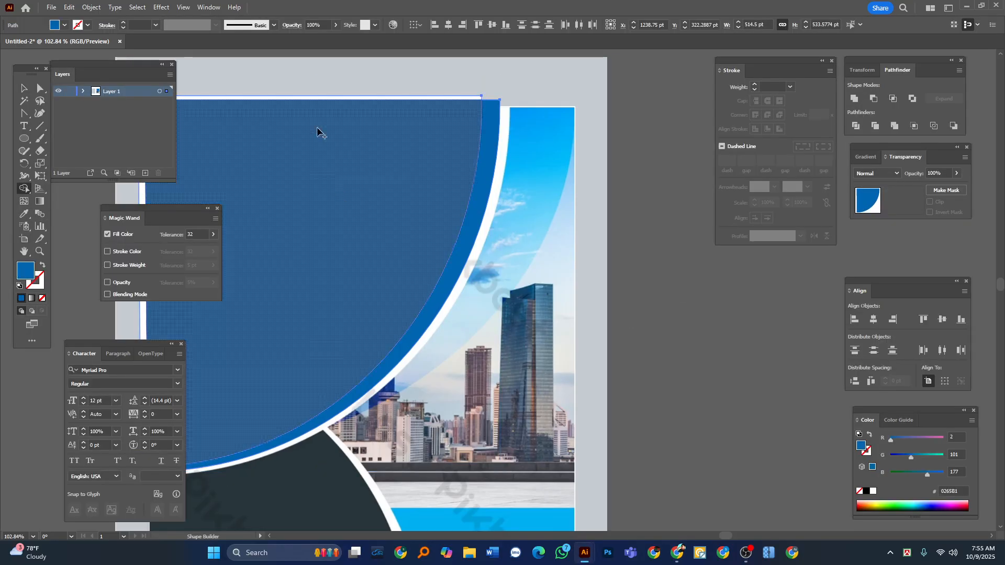
key(Tab)
alt+click(164, 280)
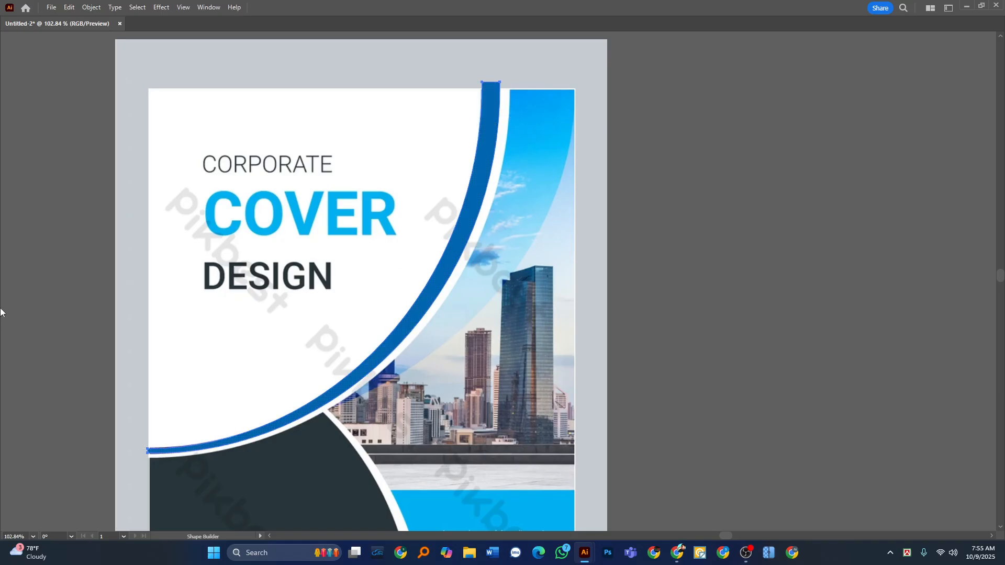
Move the blue arc aside to compare it with the reference arc, and undo the move.
key(Tab)
click(25, 90)
key(Tab)
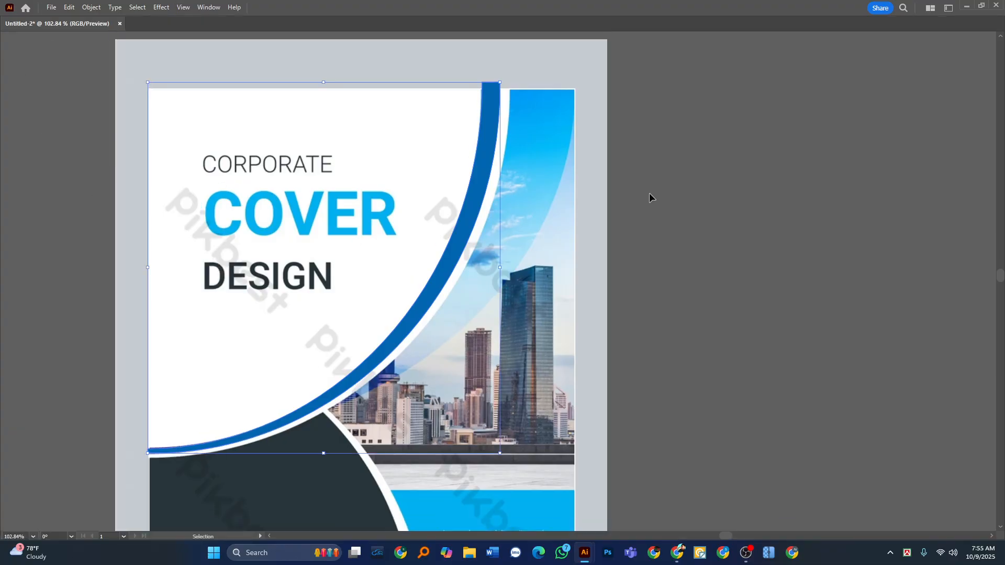
drag(511, 180, 732, 193)
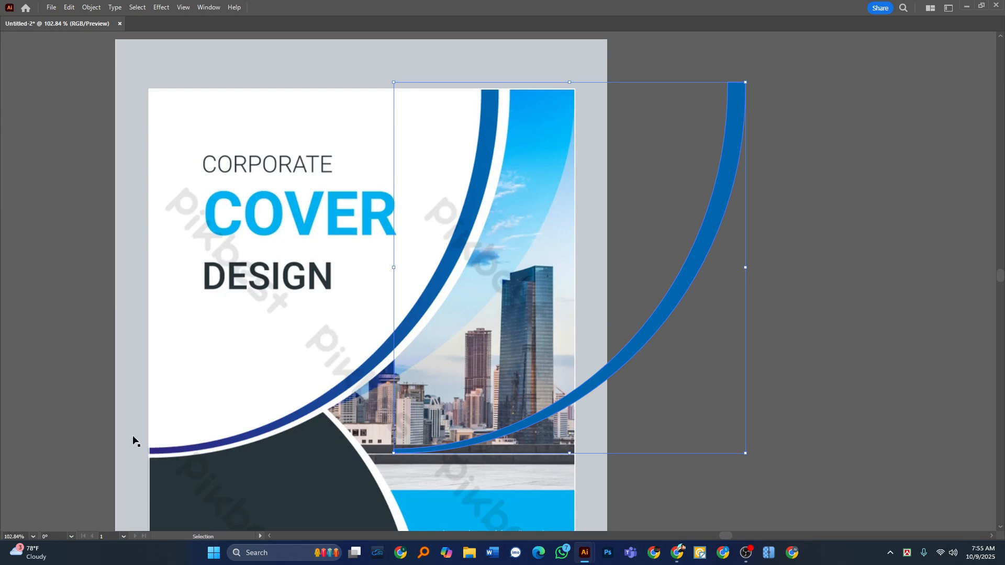
key(ctrl+z)
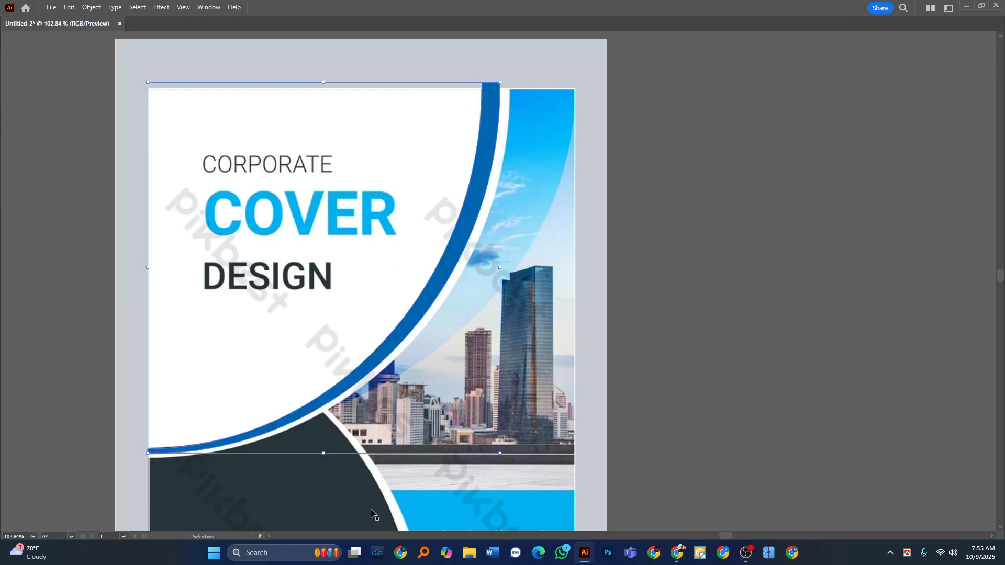
Apply a linear gradient to the blue arc and set its end stop at 100% to CMYK 100, 45, 0, 0.
key(Tab)
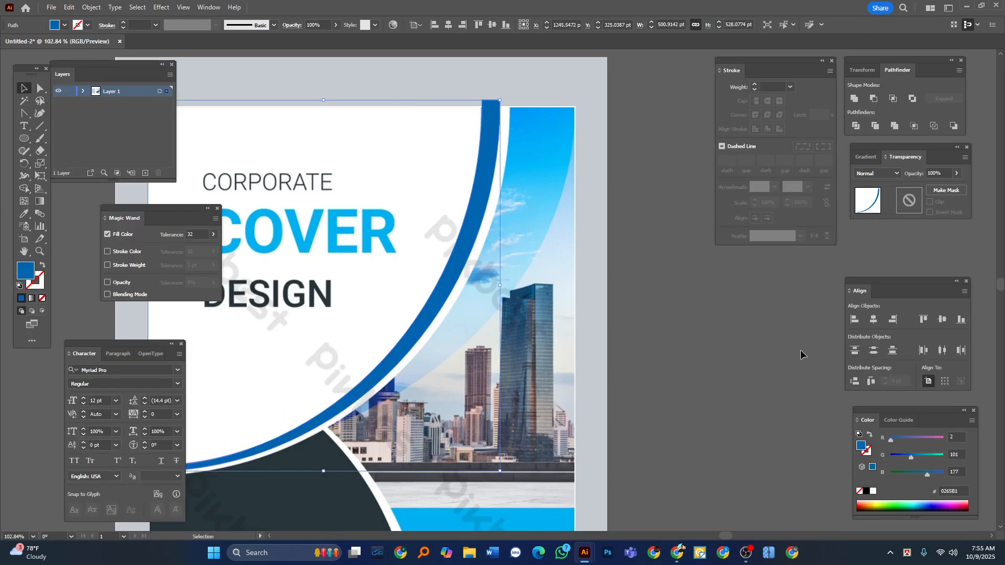
click(866, 160)
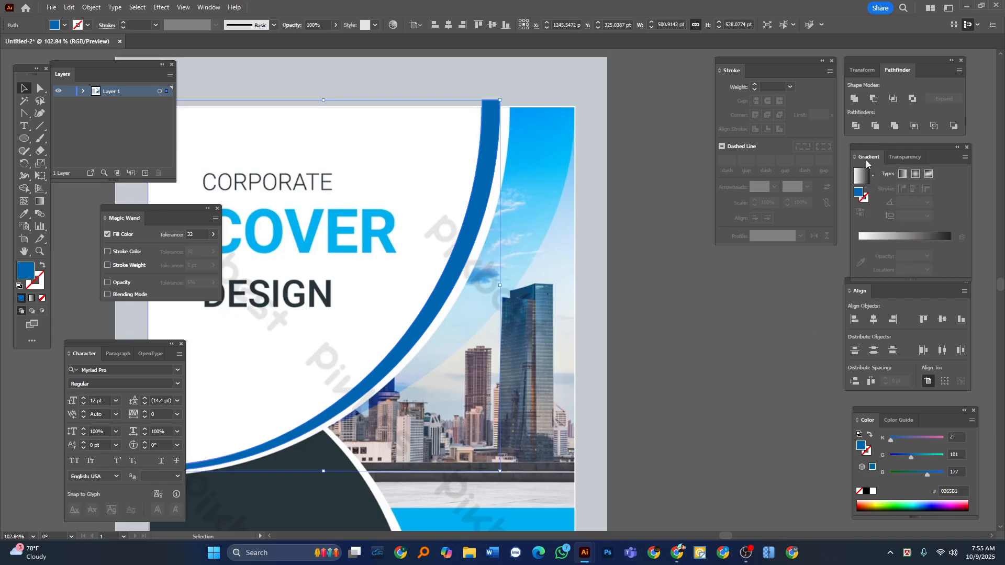
click(902, 237)
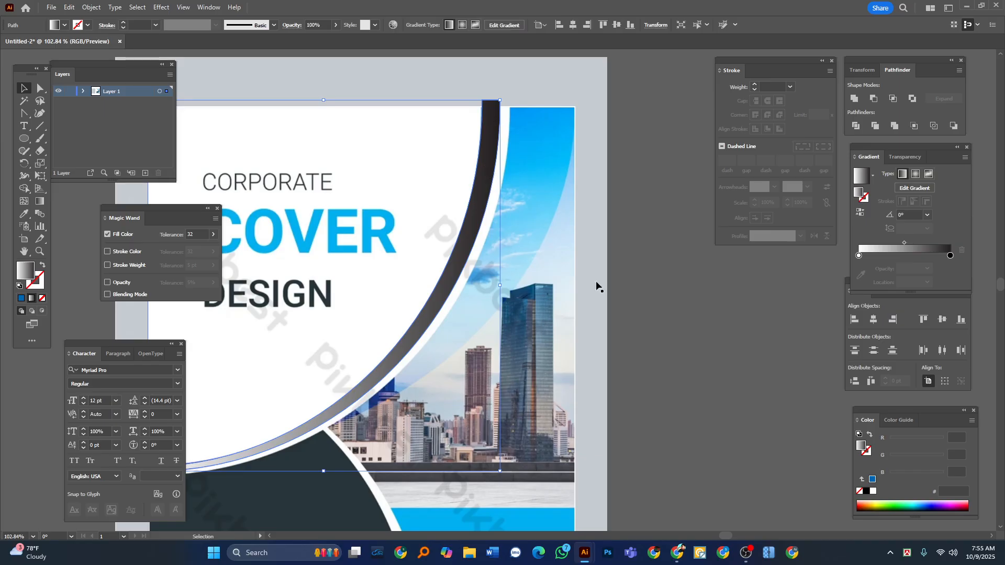
click(951, 256)
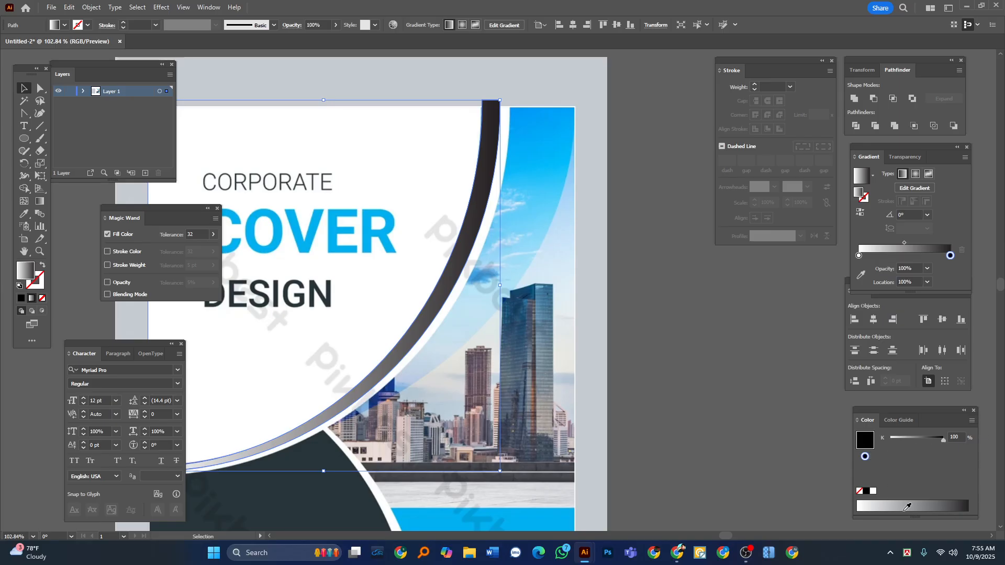
click(970, 422)
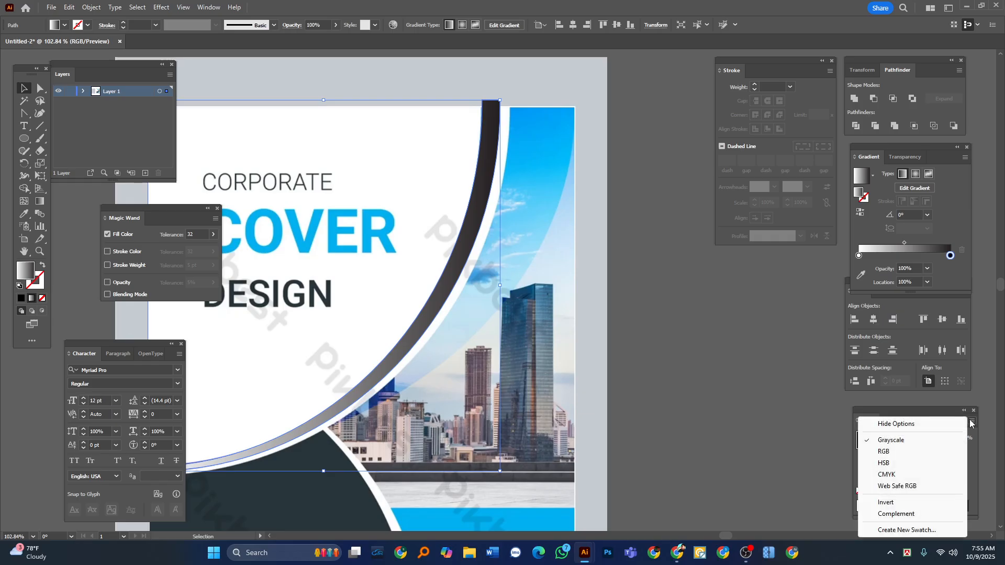
click(901, 475)
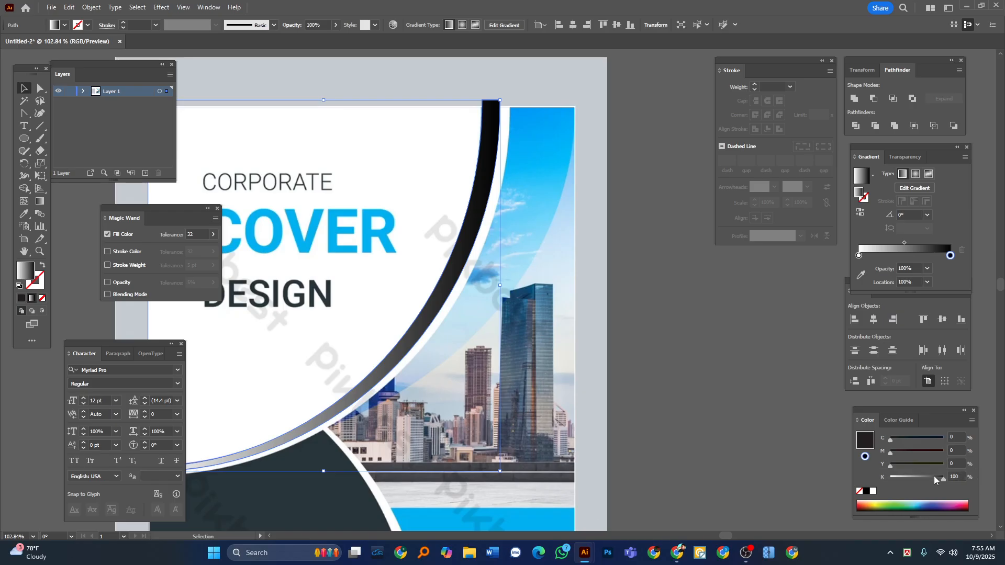
drag(934, 477, 886, 478)
drag(930, 438, 998, 470)
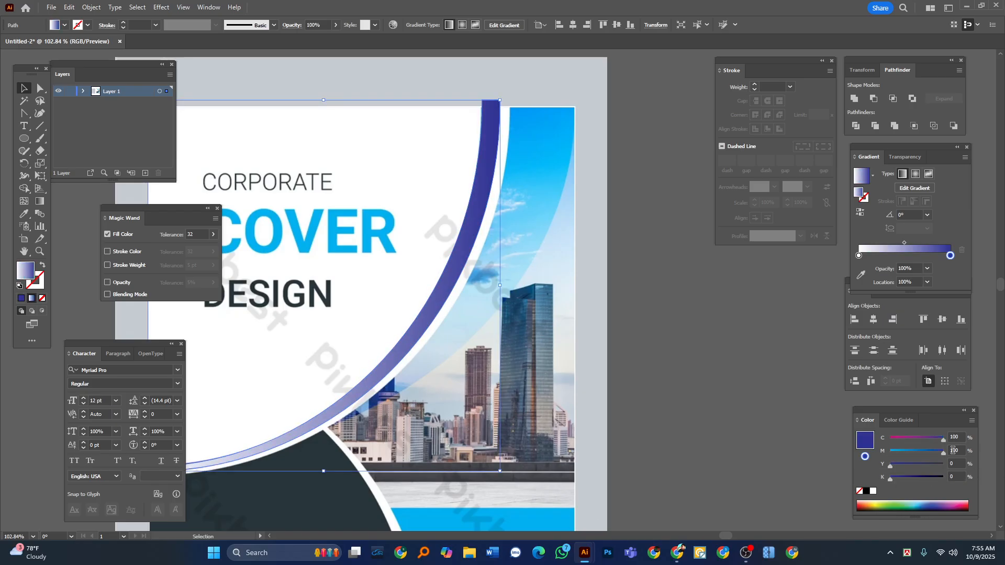
drag(928, 451, 914, 453)
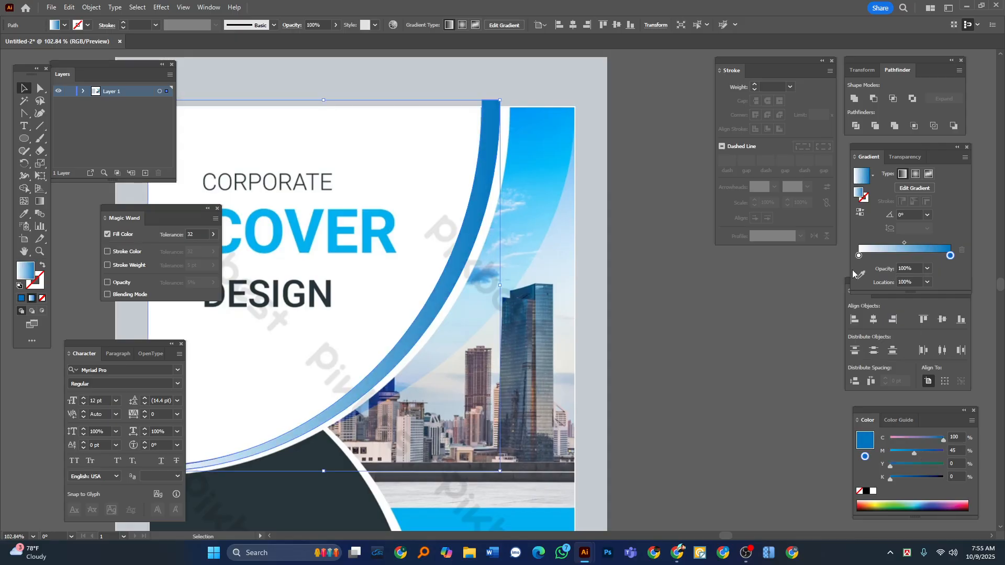
Set the arc gradient's start stop at 0% to CMYK 100, 100, 0, 74 and deselect the arc.
click(859, 255)
click(971, 421)
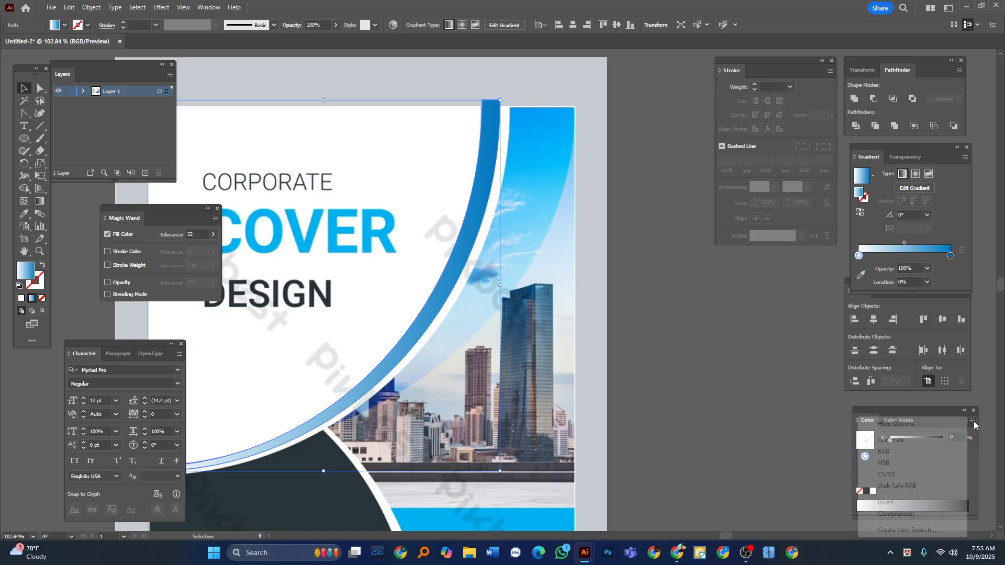
click(925, 474)
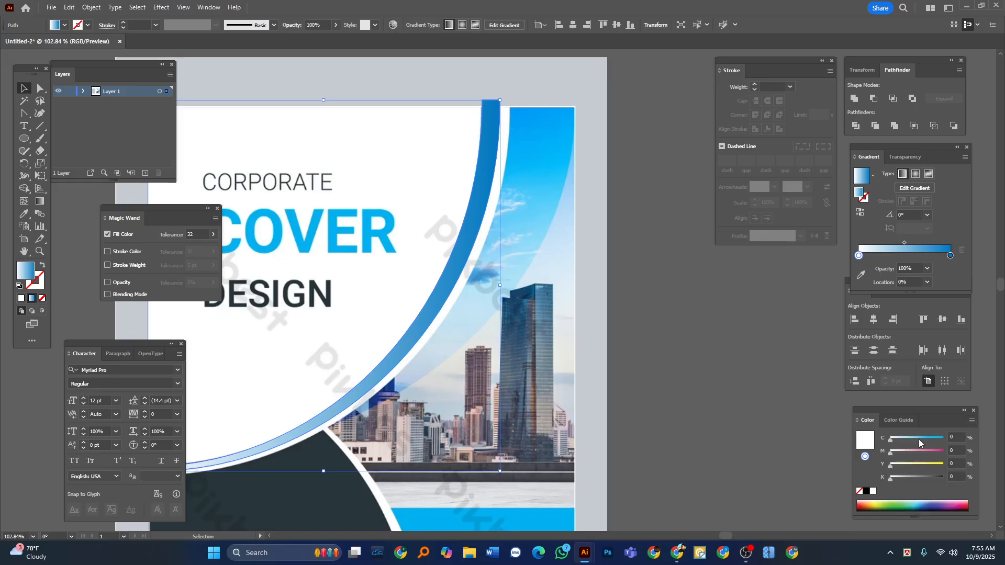
drag(919, 439, 985, 464)
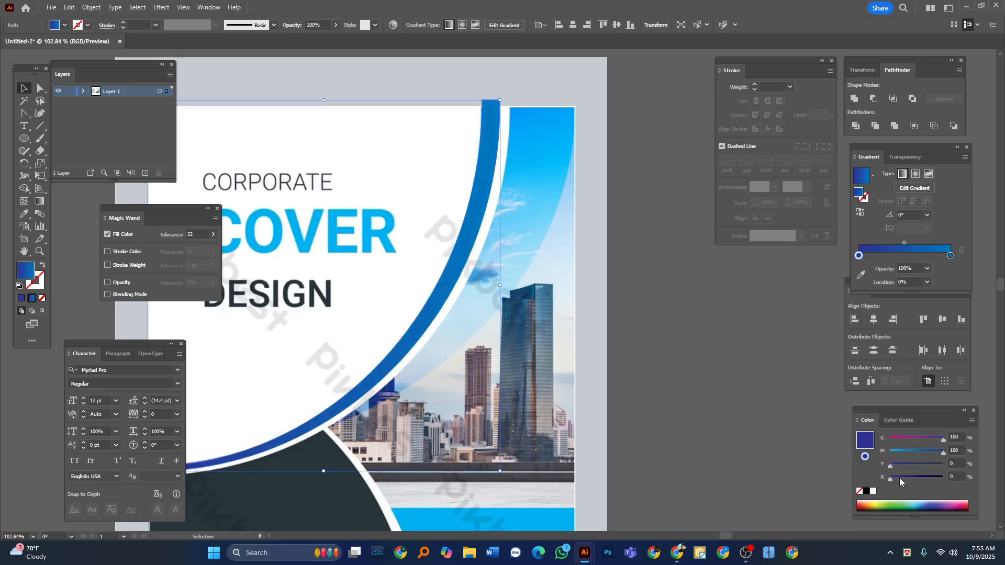
drag(899, 479, 917, 480)
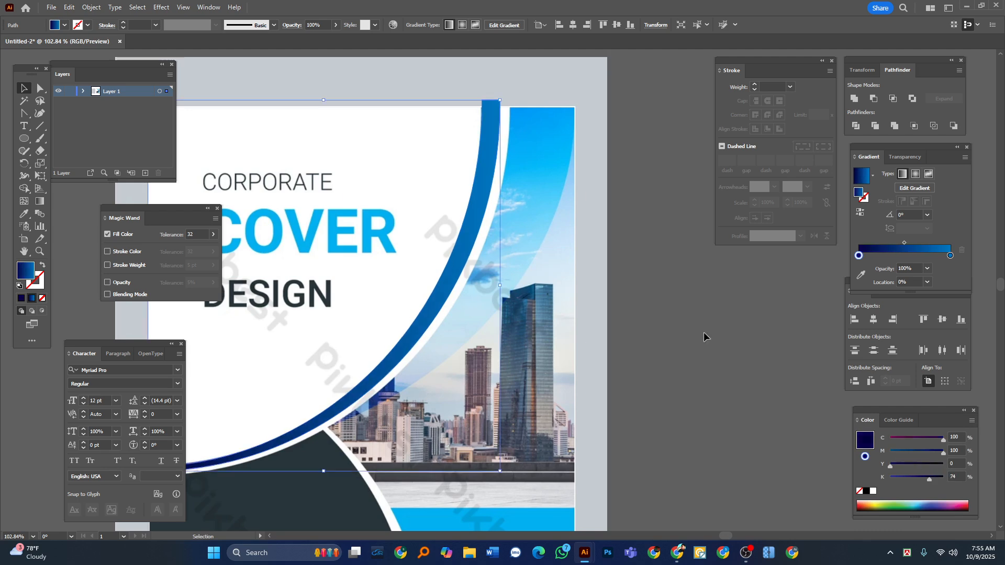
click(679, 411)
key(Tab)
Try to duplicate the gradient arc slightly right and down over the reference's white outer strip.
drag(336, 193, 304, 188)
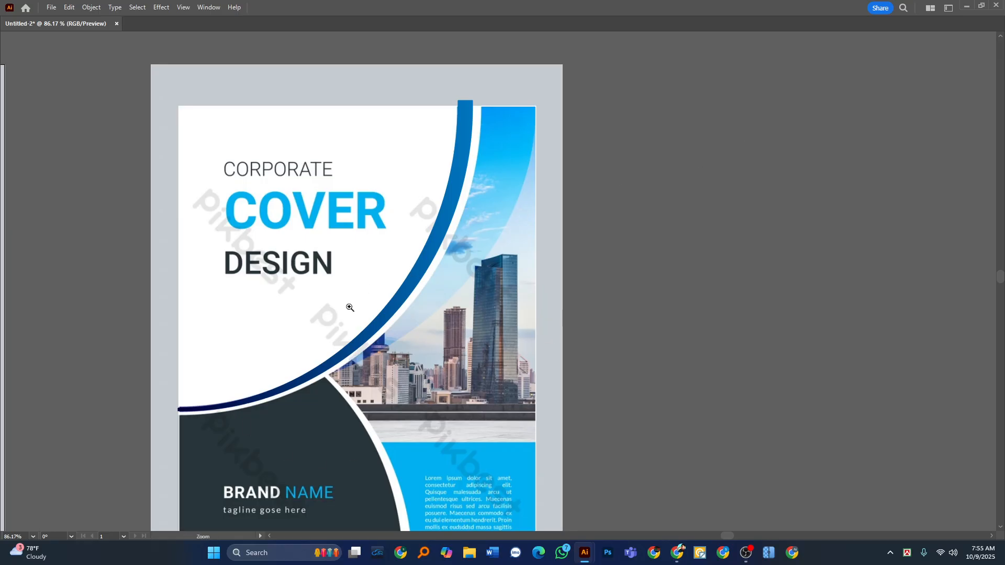
scroll(333, 382, up, 2)
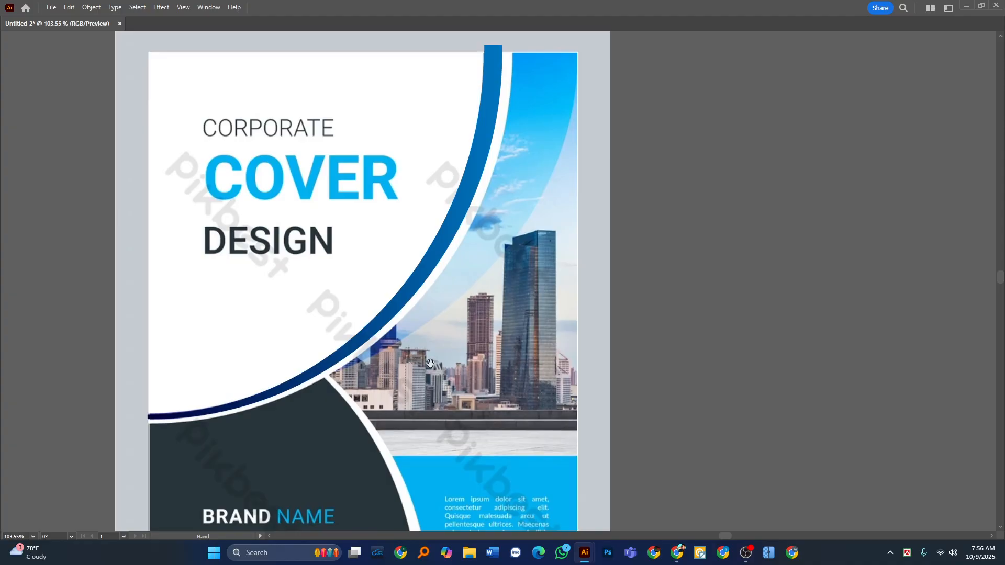
scroll(381, 341, up, 1)
drag(374, 333, 382, 337)
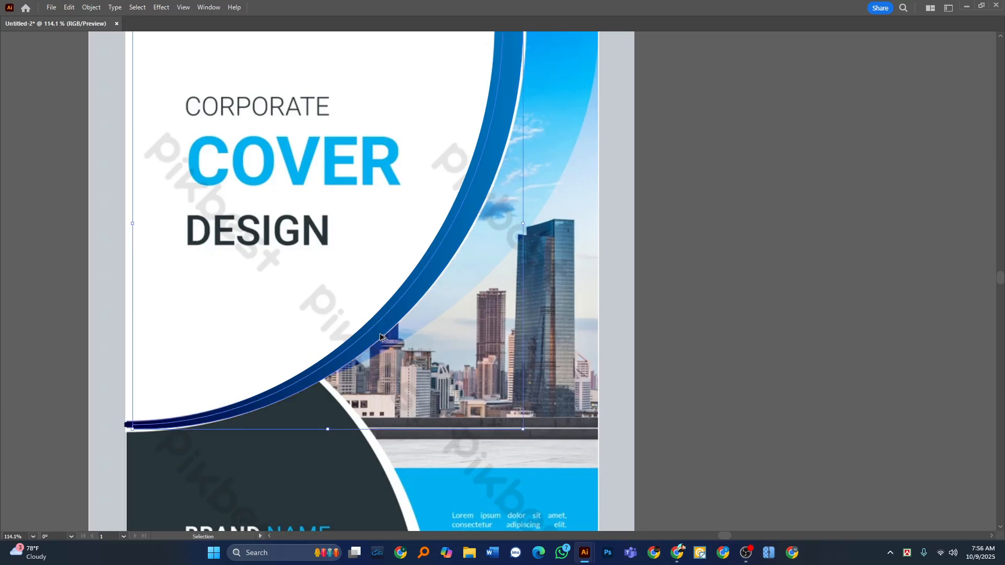
key(a)
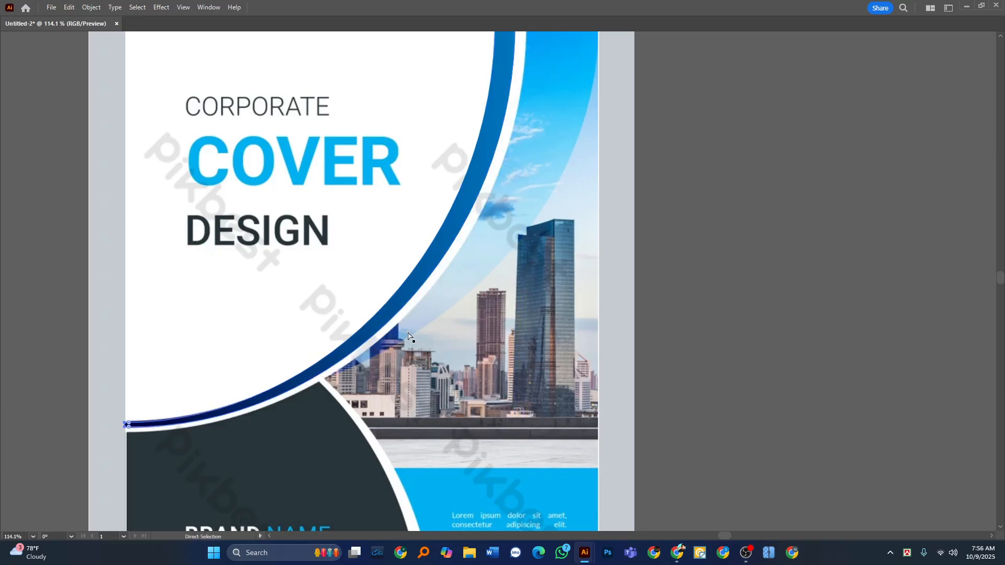
key(v)
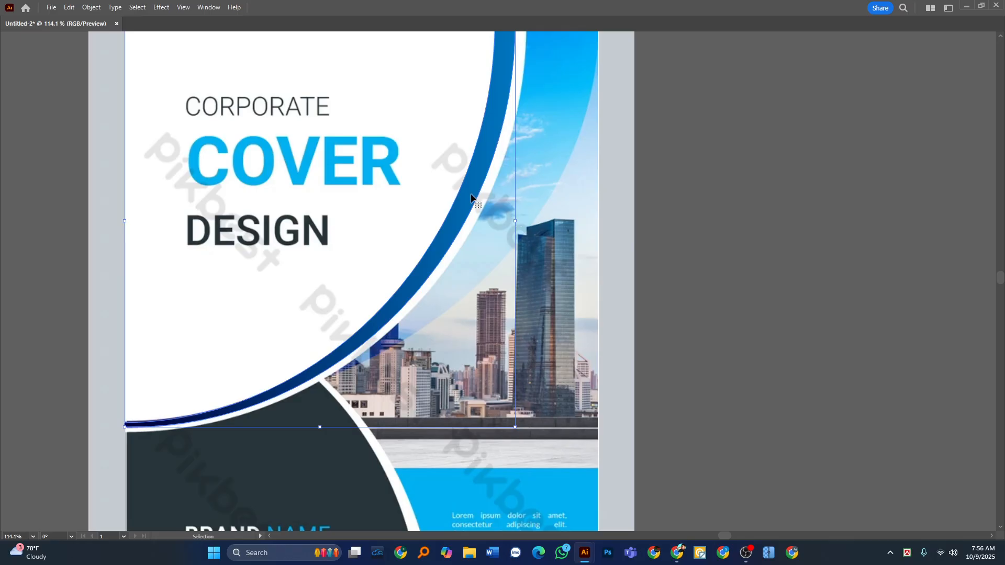
Duplicate the gradient arc slightly to the right over the white strip and stretch the copy to the cover's left edge and slightly downward.
drag(471, 198, 481, 196)
key(a)
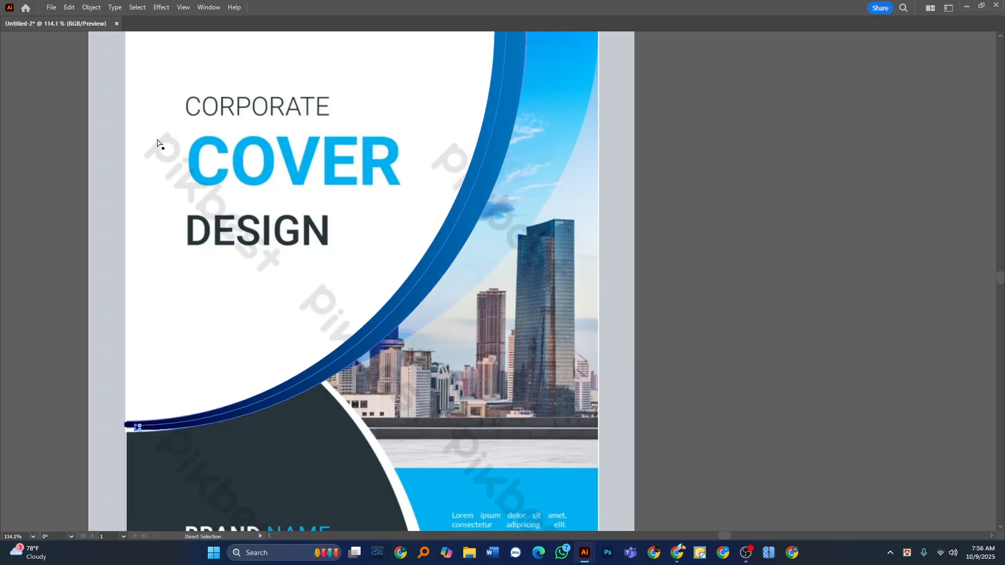
scroll(360, 176, down, 2)
scroll(393, 168, up, 1)
key(v)
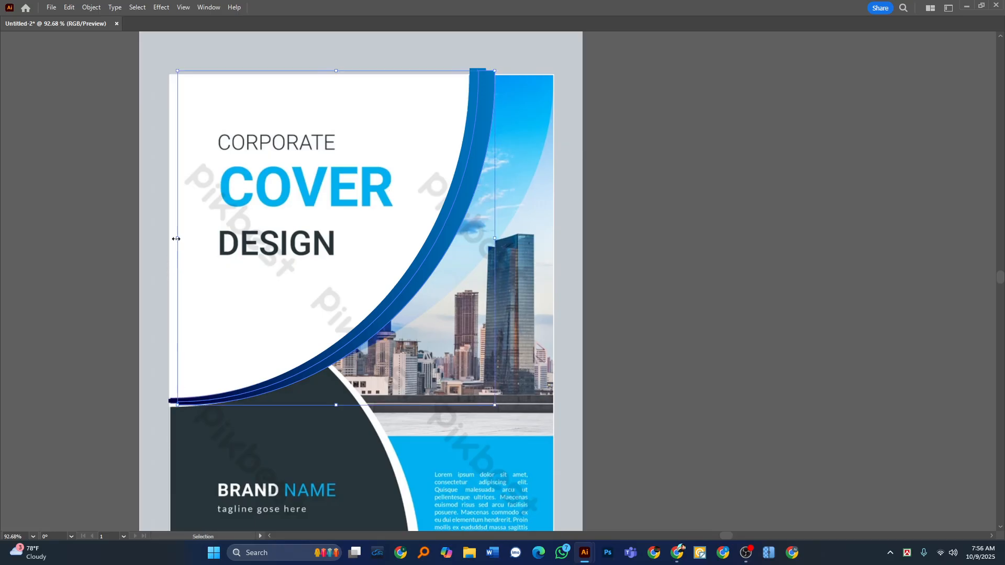
drag(175, 238, 171, 240)
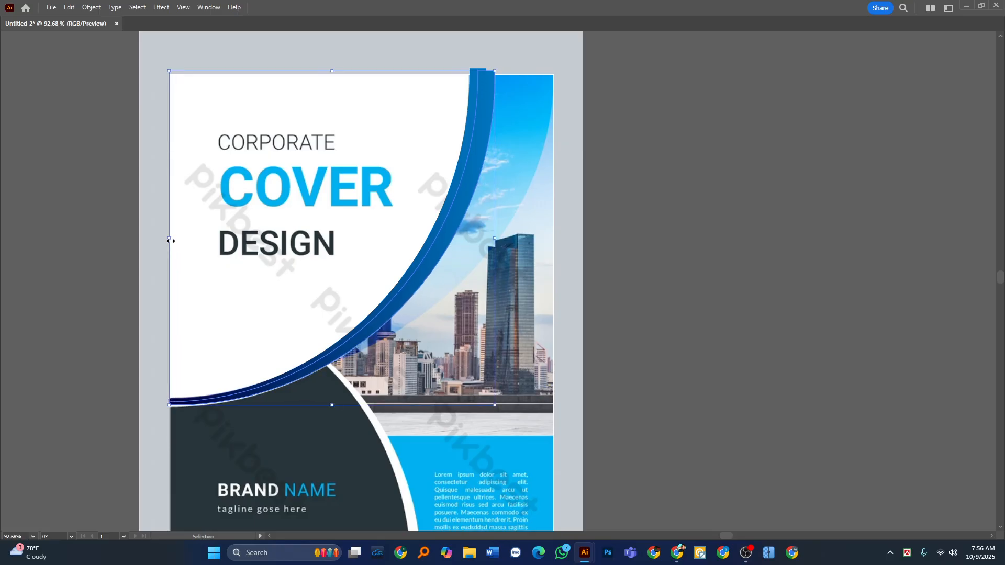
drag(332, 405, 333, 410)
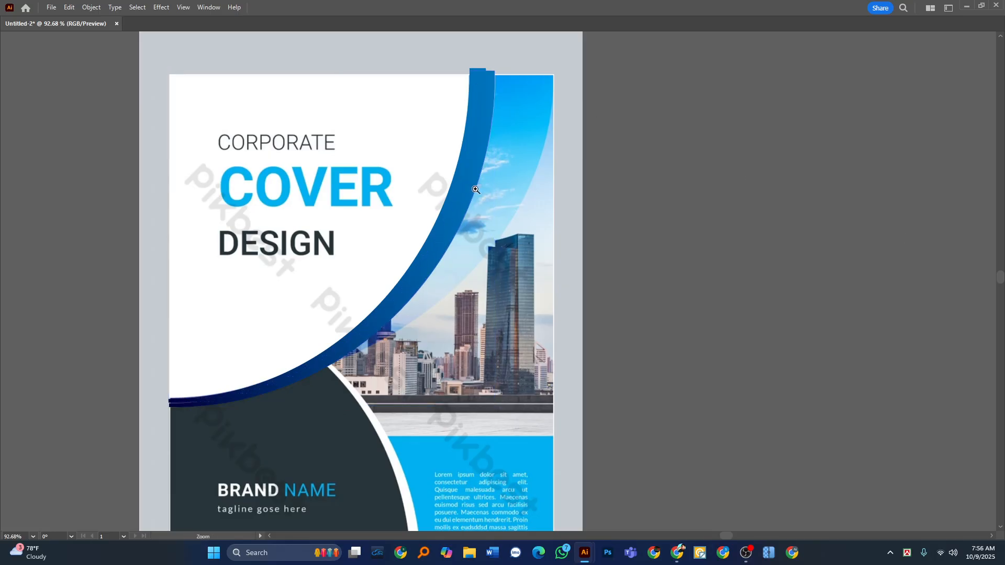
Replace the copied arc's gradient with a solid white fill and deselect it.
scroll(467, 175, up, 2)
key(Tab)
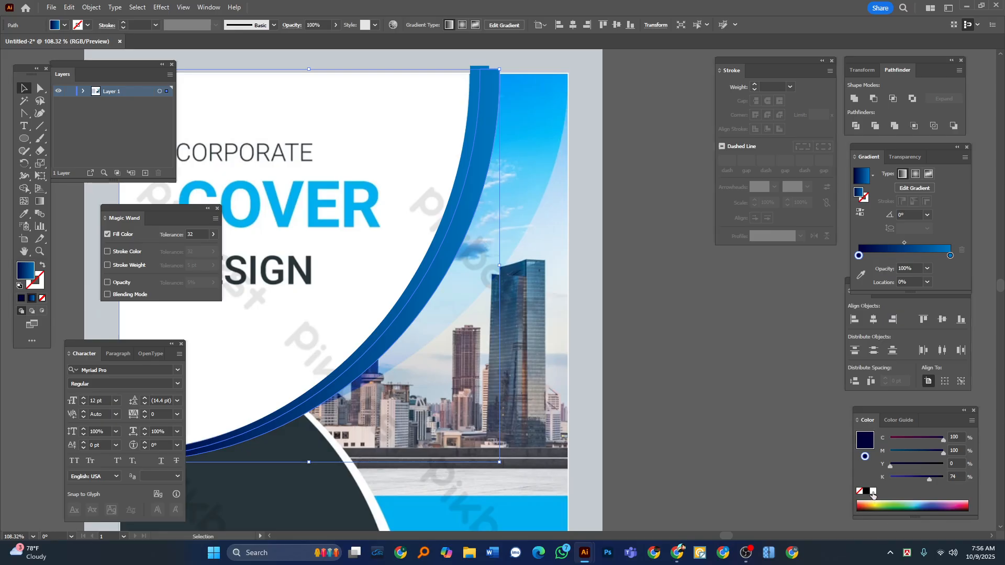
click(872, 492)
click(746, 428)
click(474, 238)
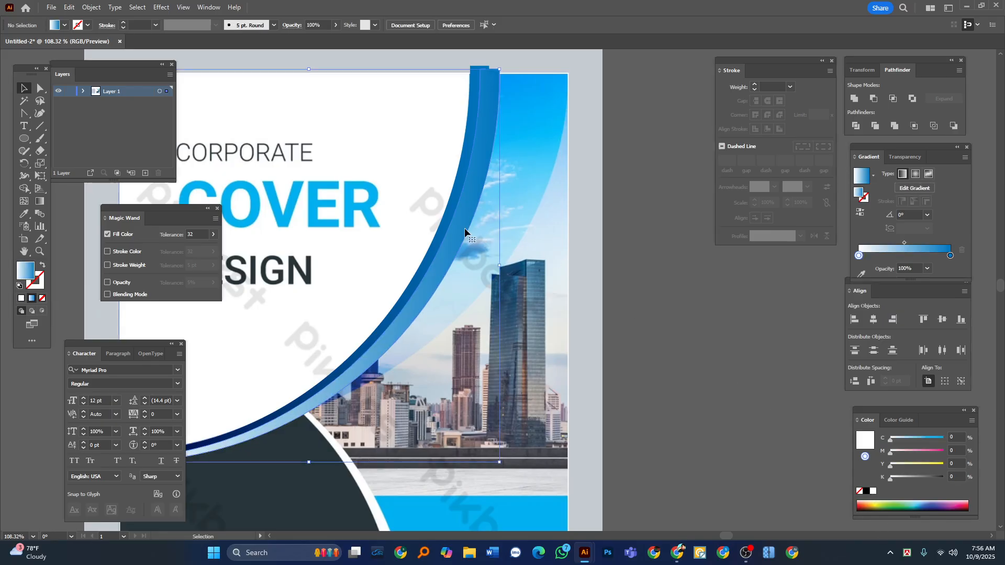
key(i)
click(721, 301)
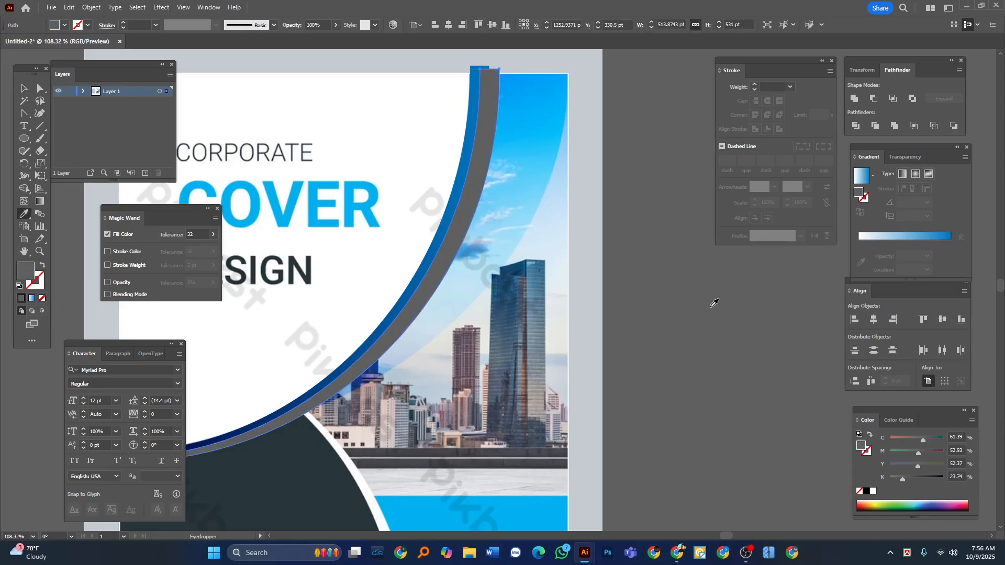
key(v)
click(873, 490)
click(657, 370)
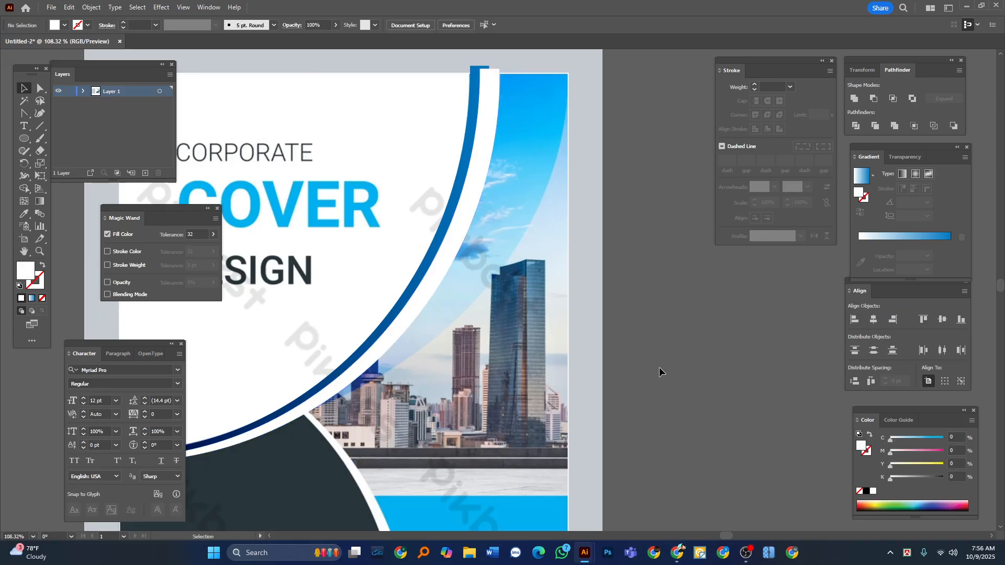
Bring the original blue gradient arc to the front, above the white arc, and deselect it.
key(Tab)
click(470, 86)
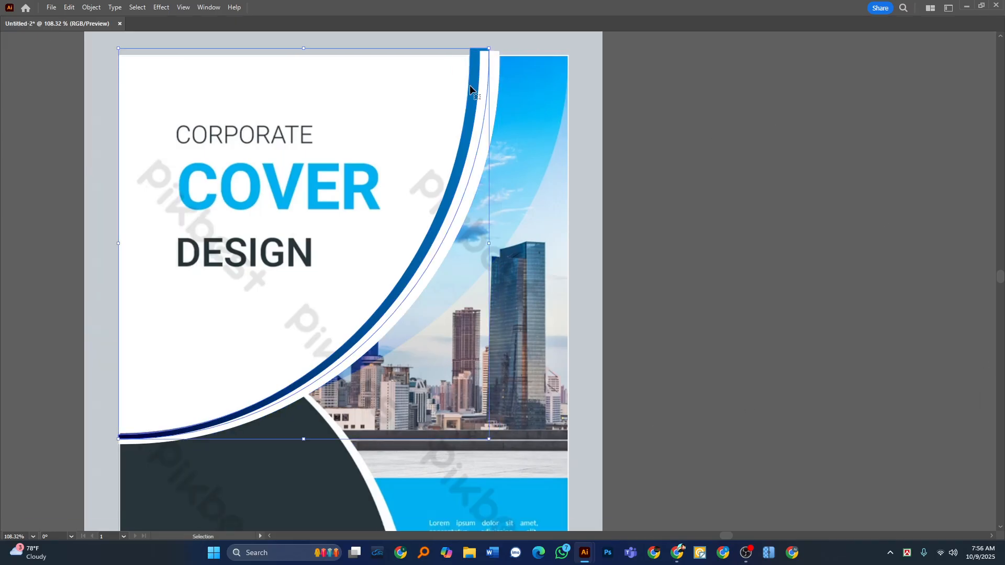
key(ctrl+shift+])
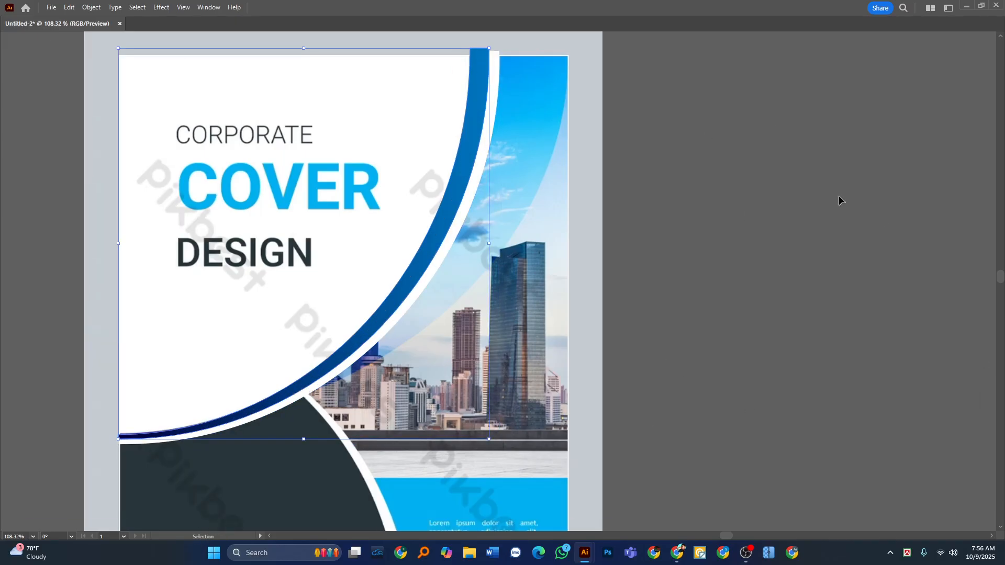
click(839, 200)
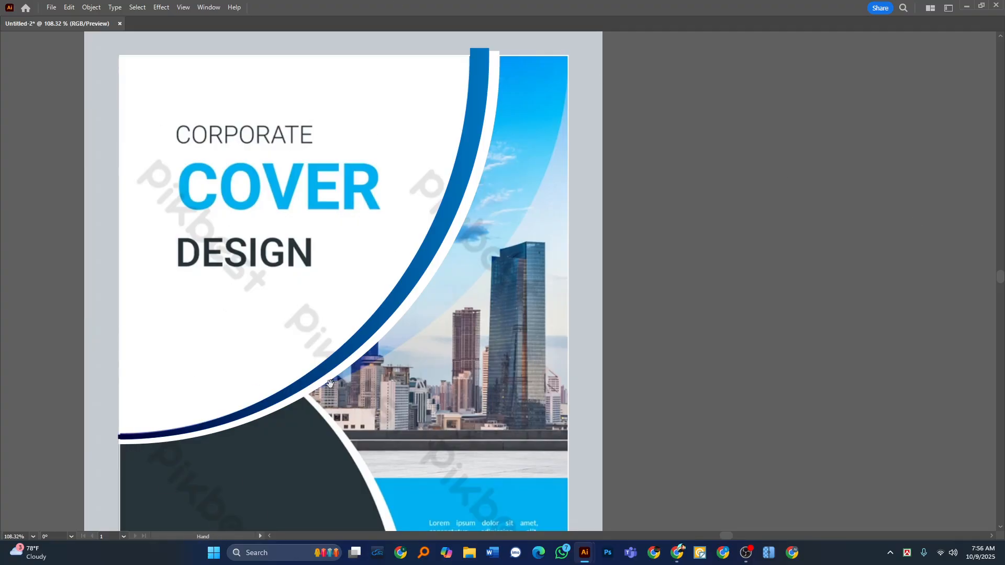
Draw a closed three-point Pen shape from the arc's lower junction with the dark panel up to two points above the cover's upper right.
drag(482, 136, 431, 164)
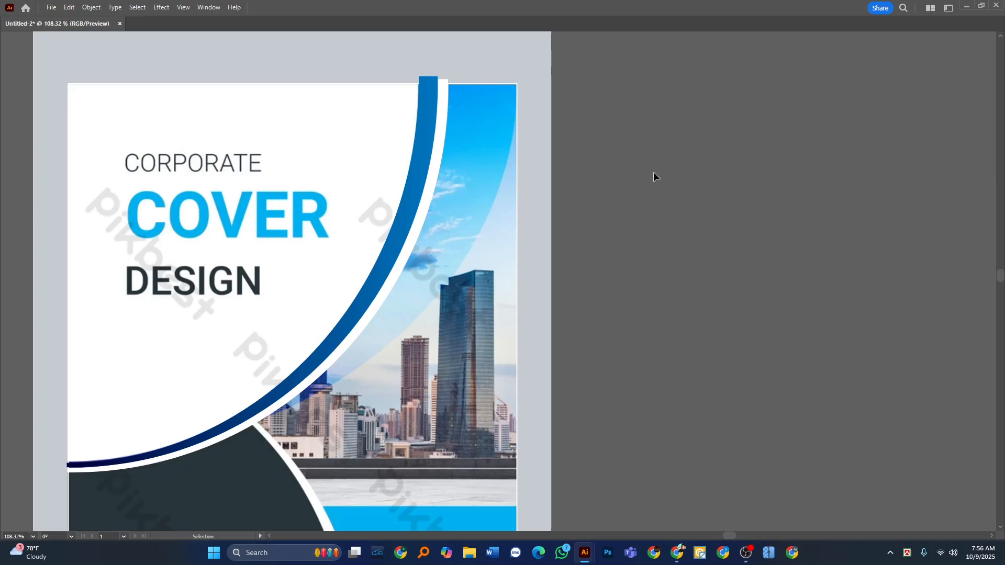
key(Tab)
click(23, 113)
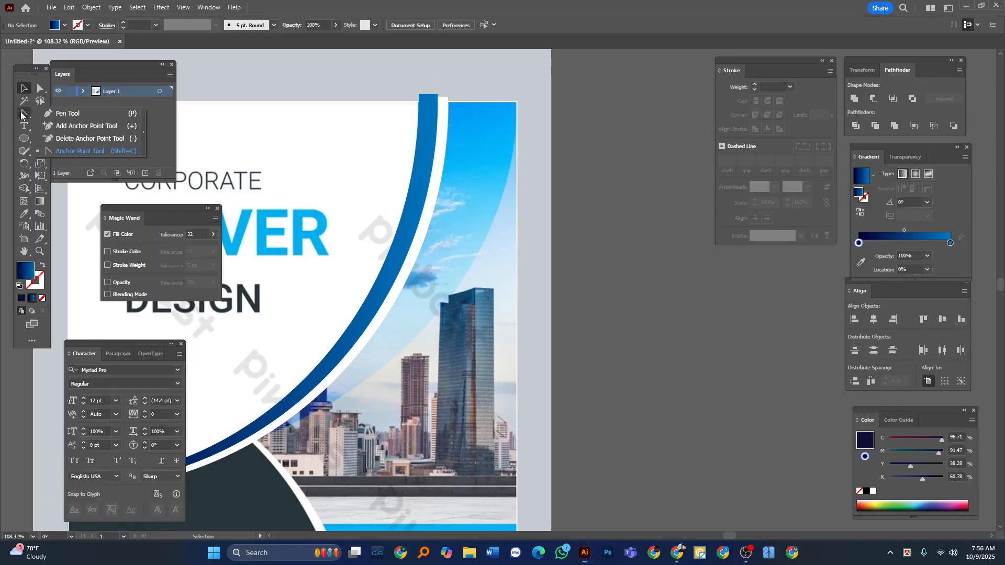
click(75, 115)
key(Tab)
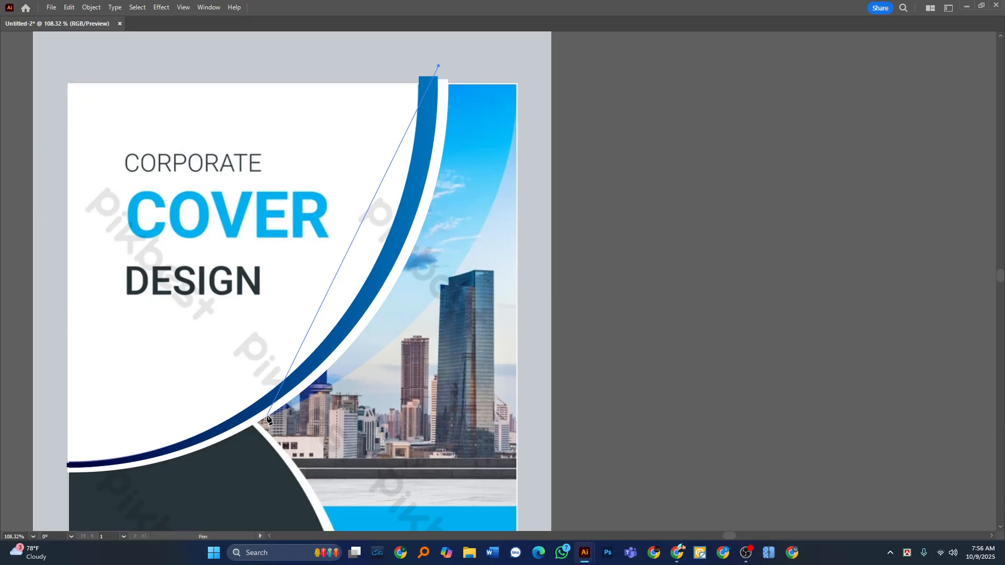
click(533, 83)
key(ctrl+z)
click(541, 68)
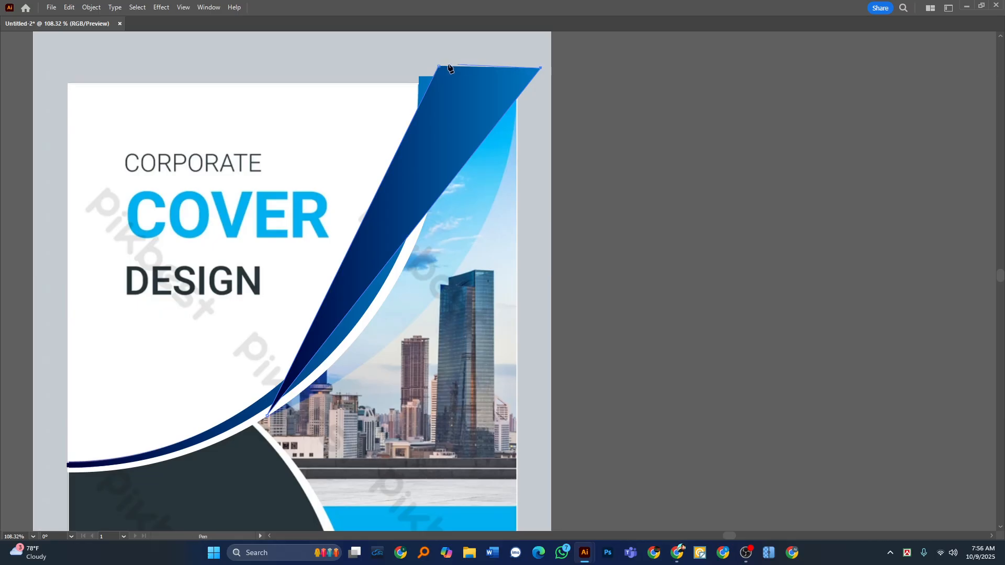
Curve the triangle's outer edge outward with the Anchor Point tool to follow the reference's translucent curved band over the photo.
key(Tab)
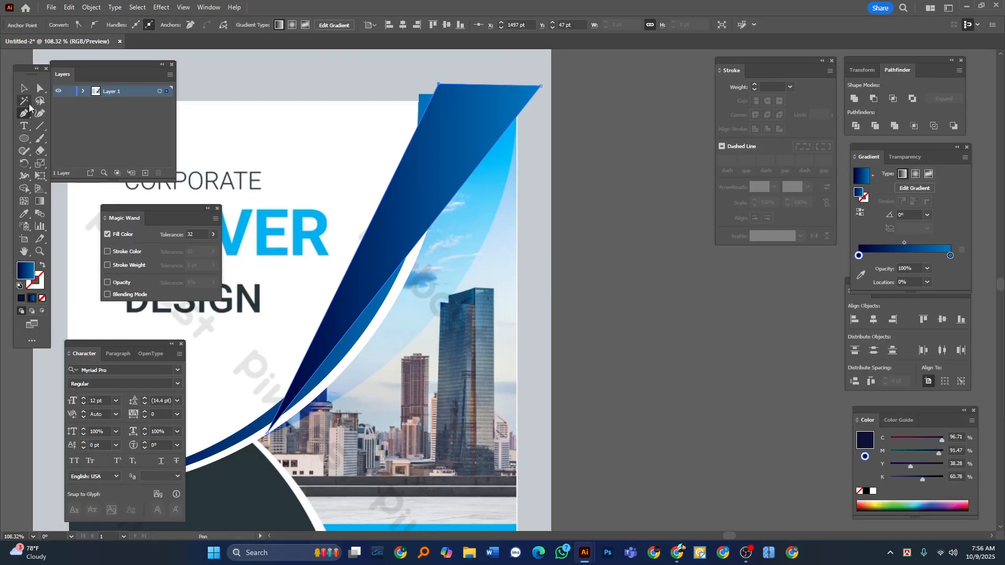
click(24, 113)
click(61, 152)
key(Tab)
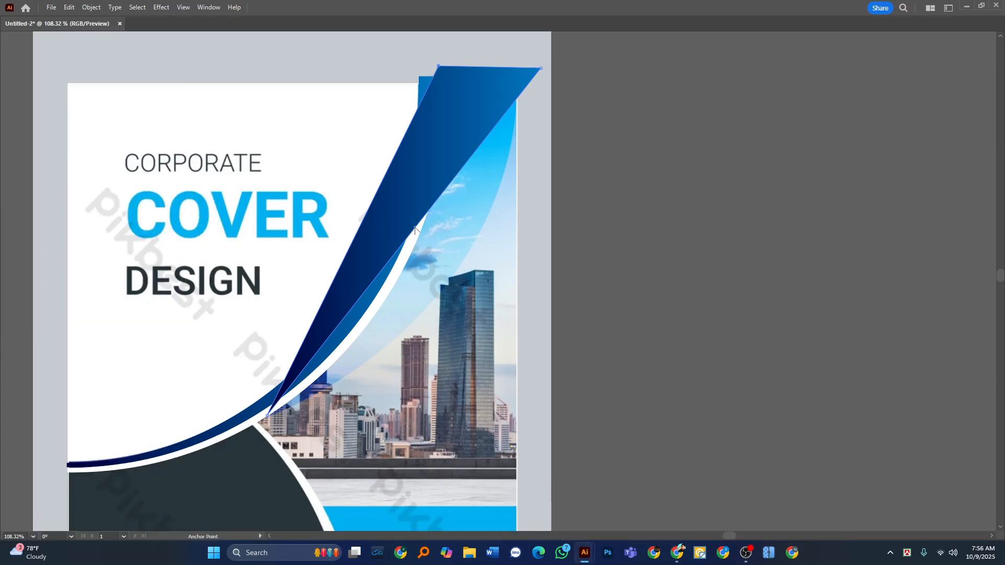
drag(414, 228, 438, 294)
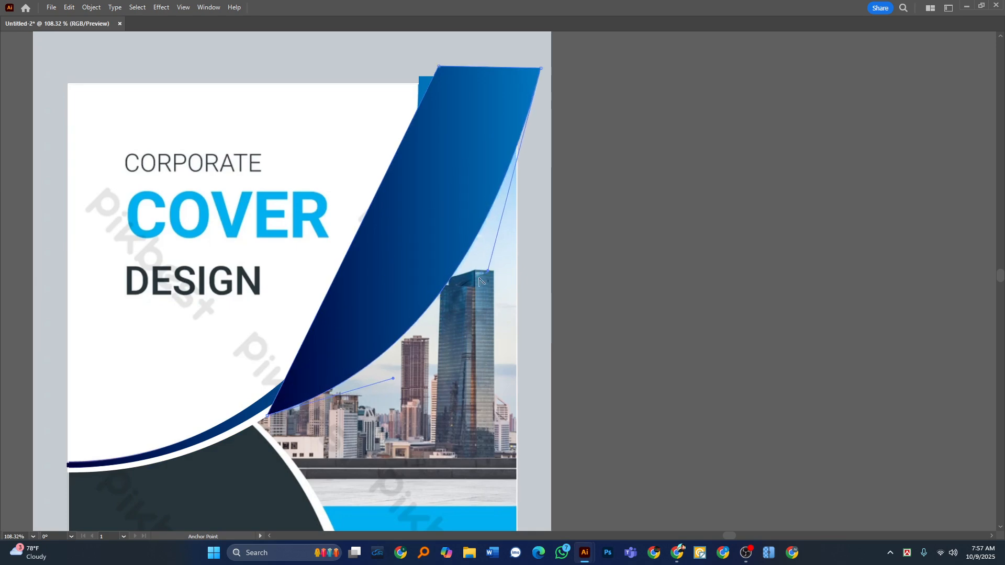
Arrange the curved gradient shape beneath the blue arc and the white arc.
key(Tab)
click(24, 88)
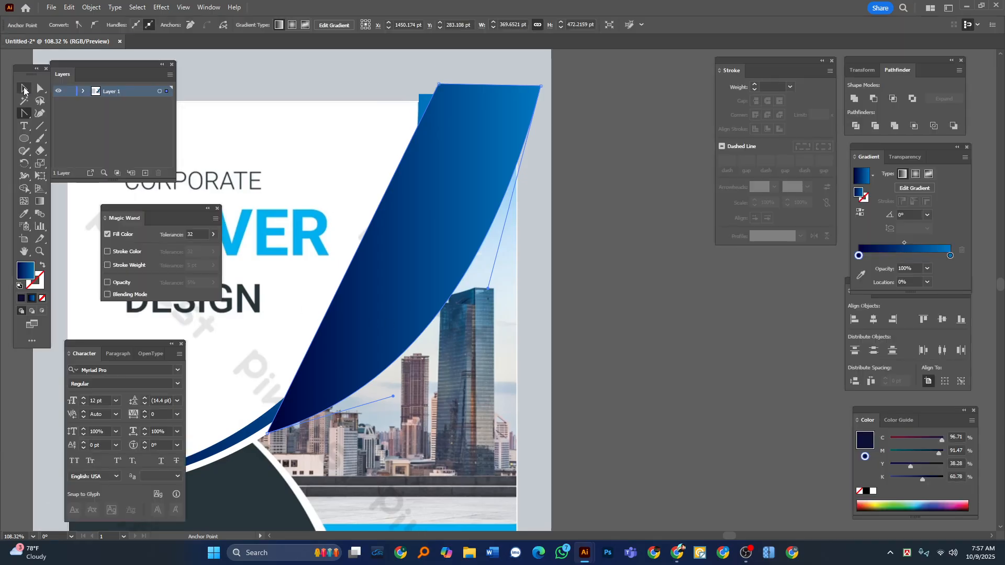
key(Tab)
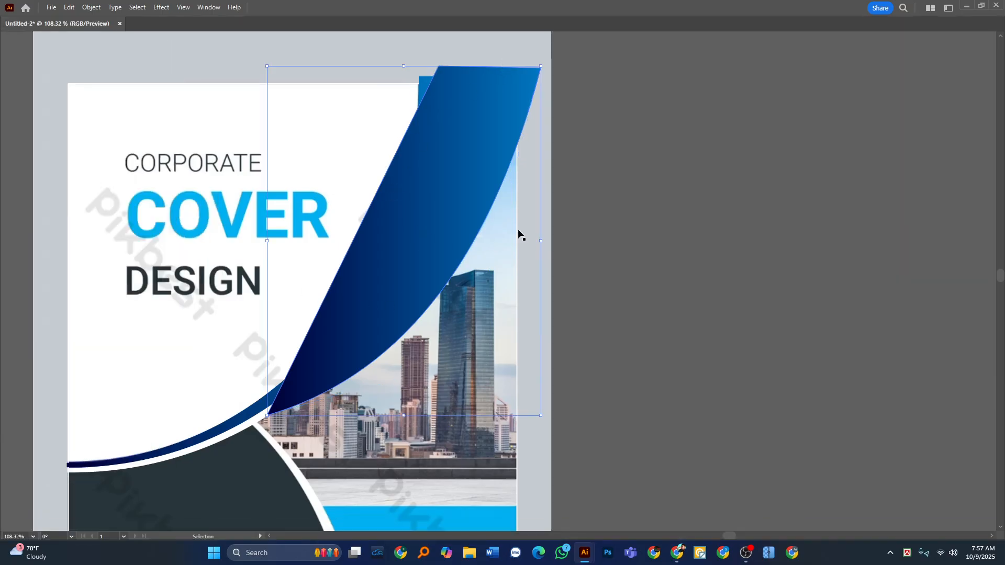
key(a)
key(Delete)
click(434, 181)
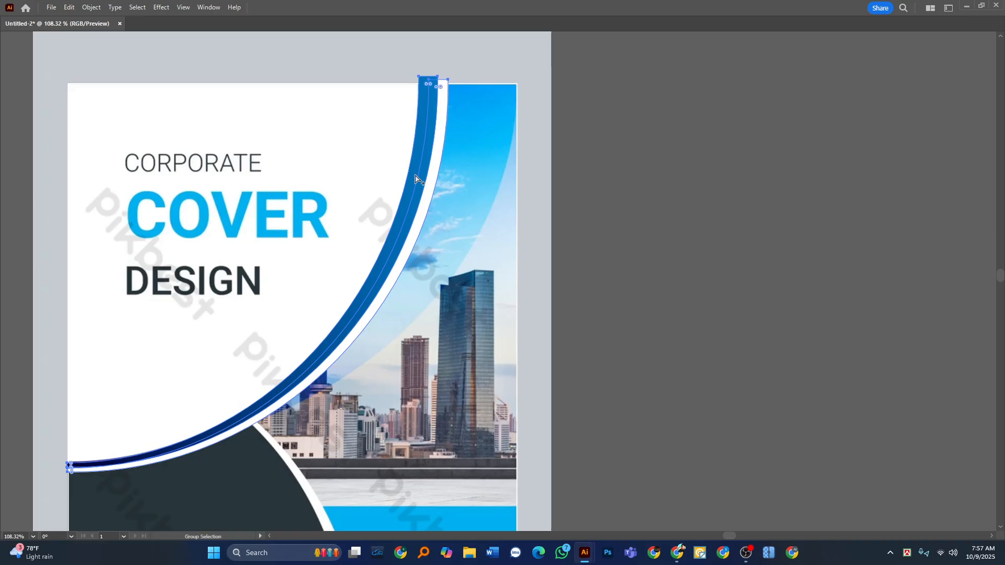
key(ctrl+z)
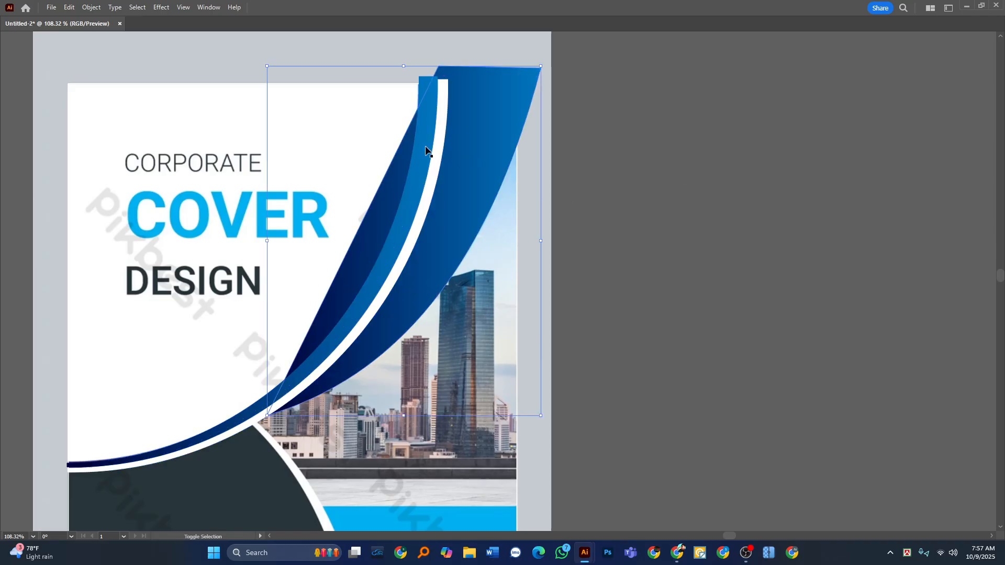
Select the curved shape with both arcs and remove its portion inside the blue arc using Shape Builder.
click(445, 149)
key(Tab)
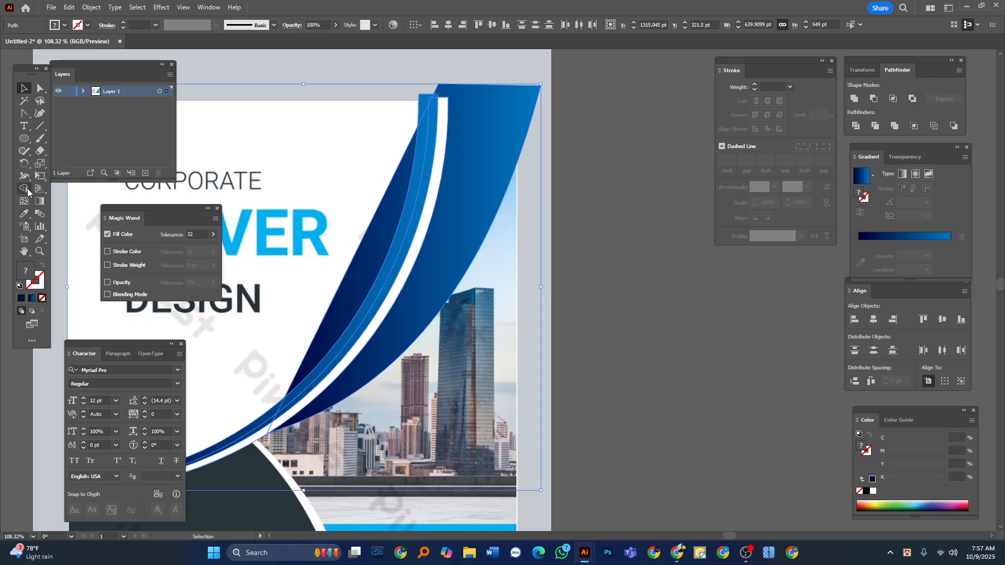
drag(23, 189, 60, 196)
alt+click(348, 278)
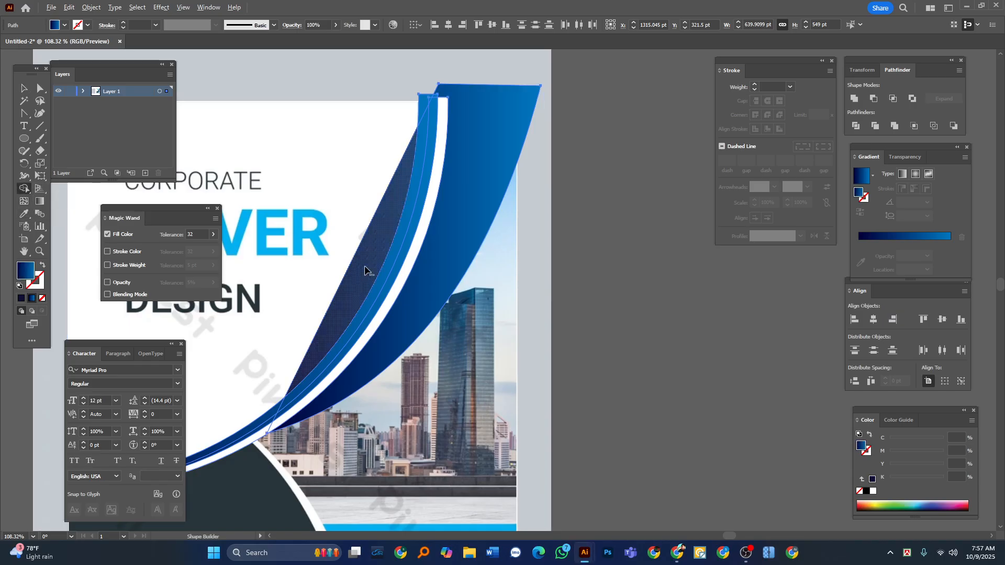
click(23, 88)
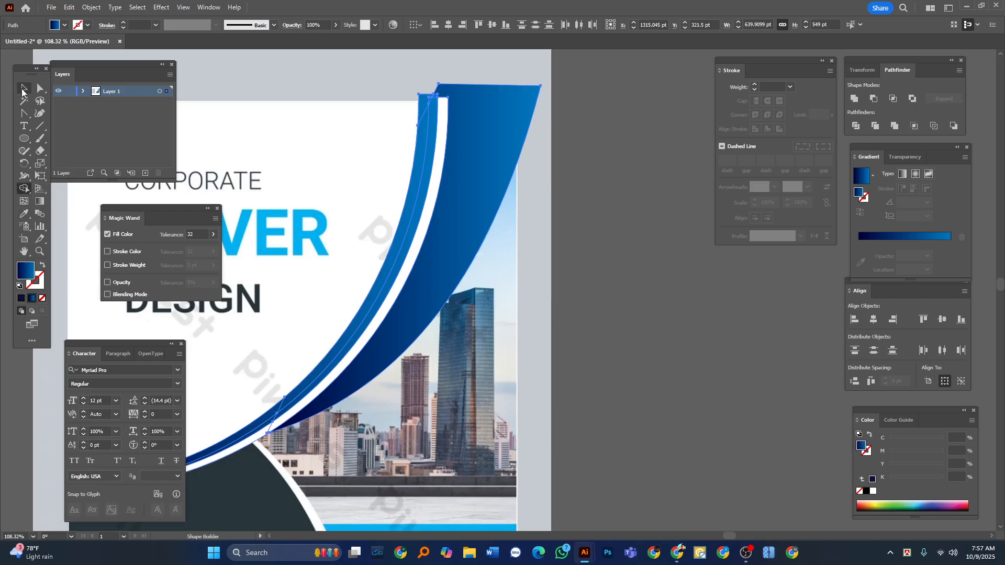
click(635, 243)
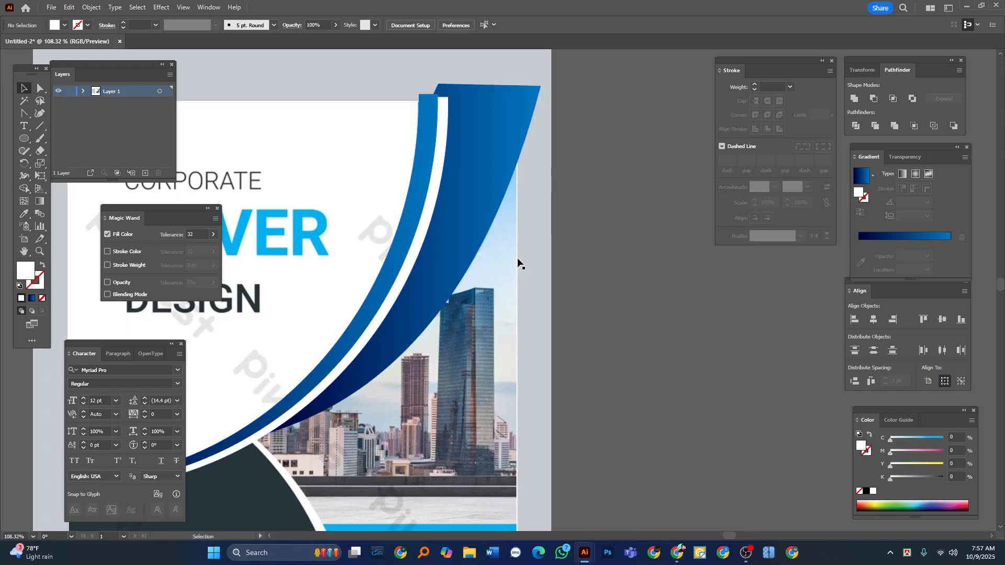
key(Tab)
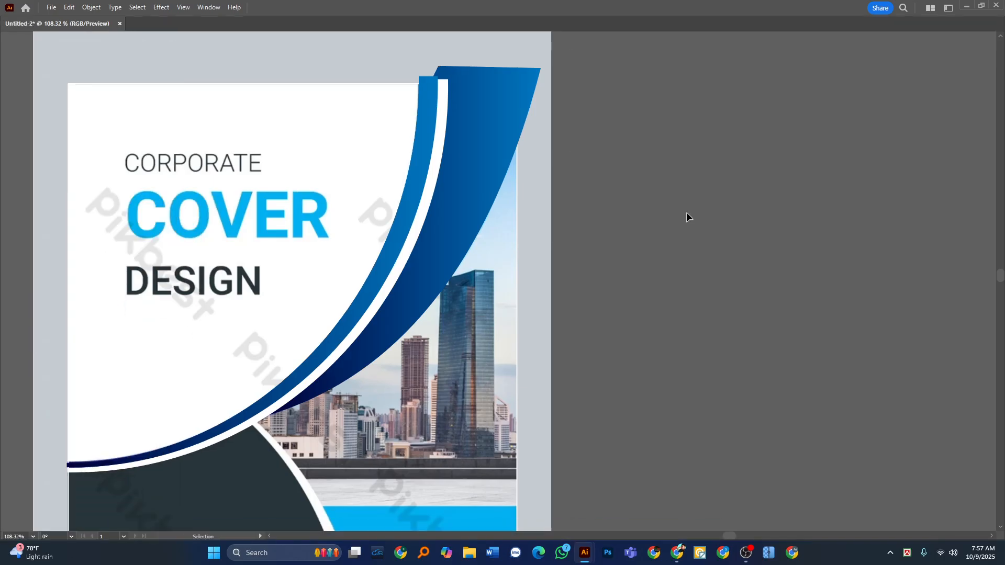
Trace the dark brand-name panel as a closed Pen path, overshooting the cover's left and bottom edges.
key(a)
key(z)
drag(478, 228, 446, 277)
drag(446, 278, 434, 160)
drag(285, 256, 269, 291)
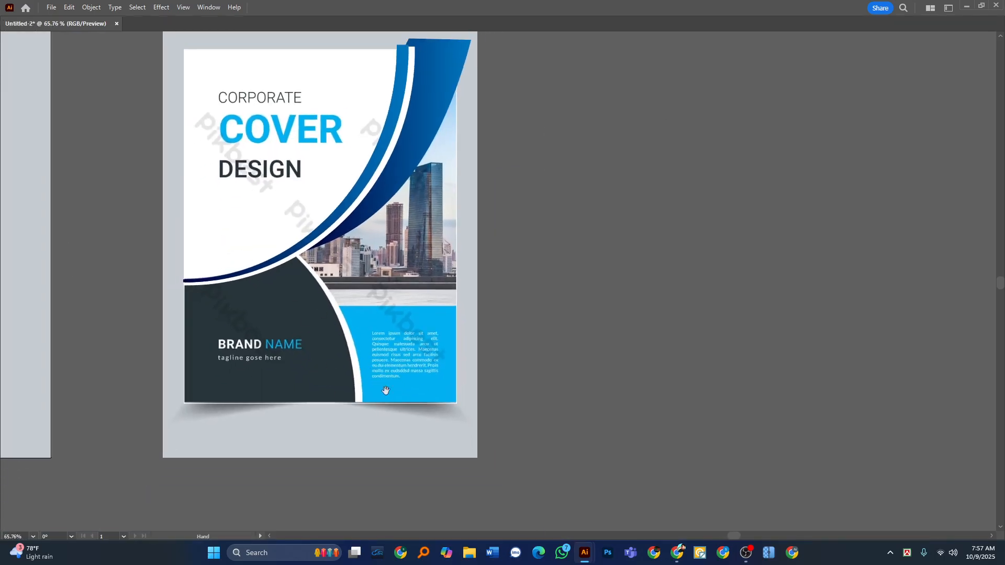
drag(233, 378, 305, 363)
drag(355, 343, 362, 336)
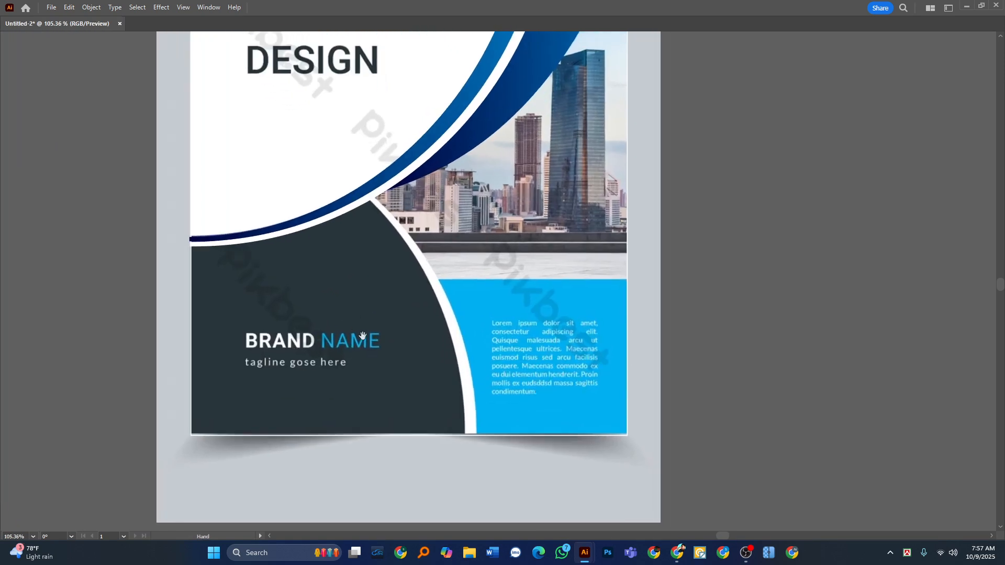
key(Tab)
click(24, 114)
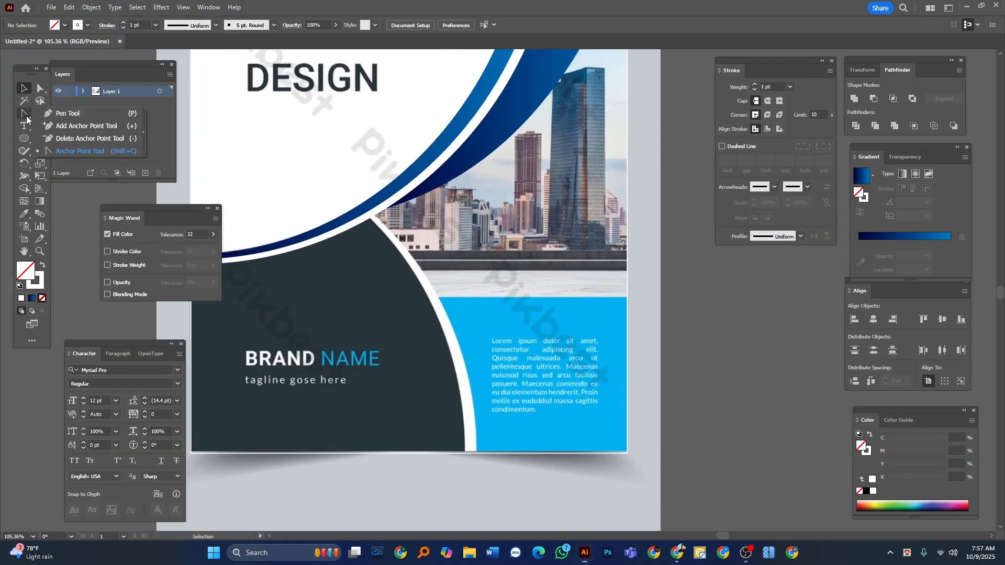
click(77, 113)
key(Tab)
click(182, 187)
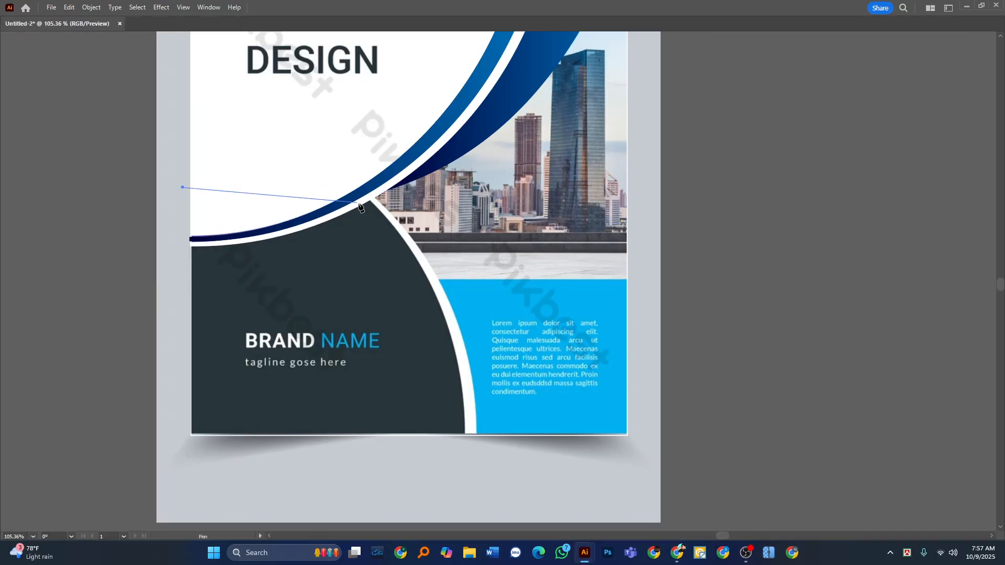
drag(416, 233, 410, 171)
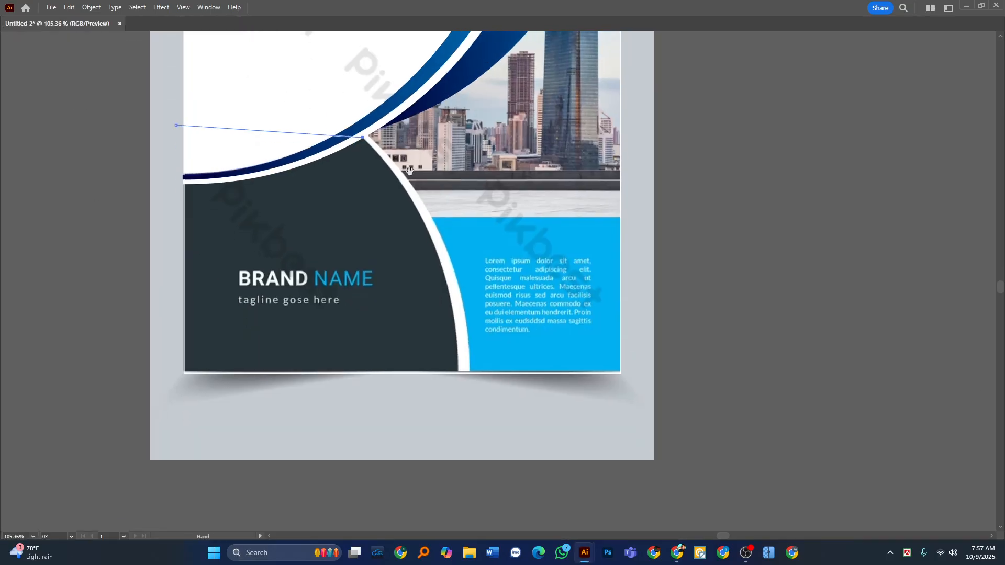
scroll(359, 259, down, 1)
drag(402, 359, 460, 308)
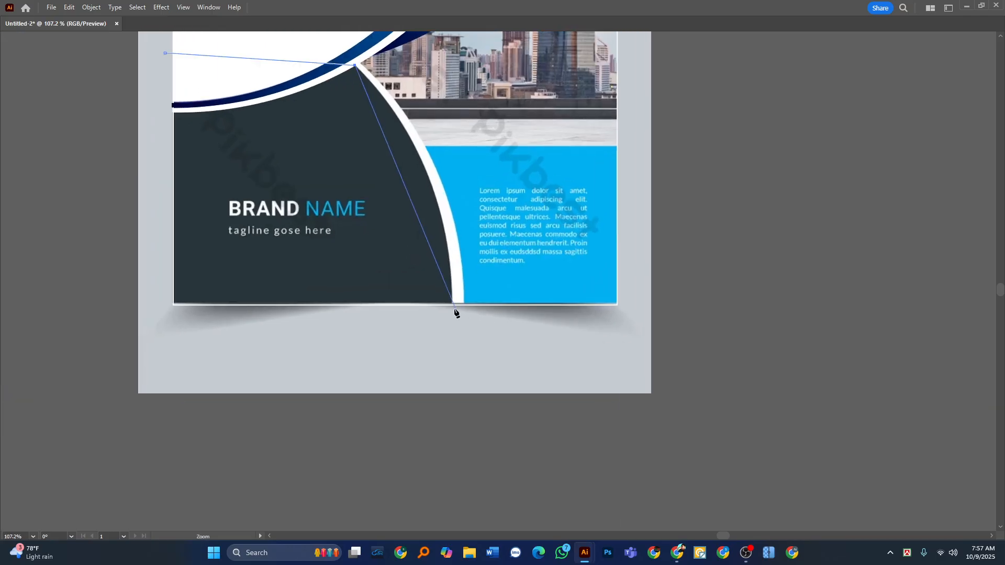
click(451, 308)
click(157, 328)
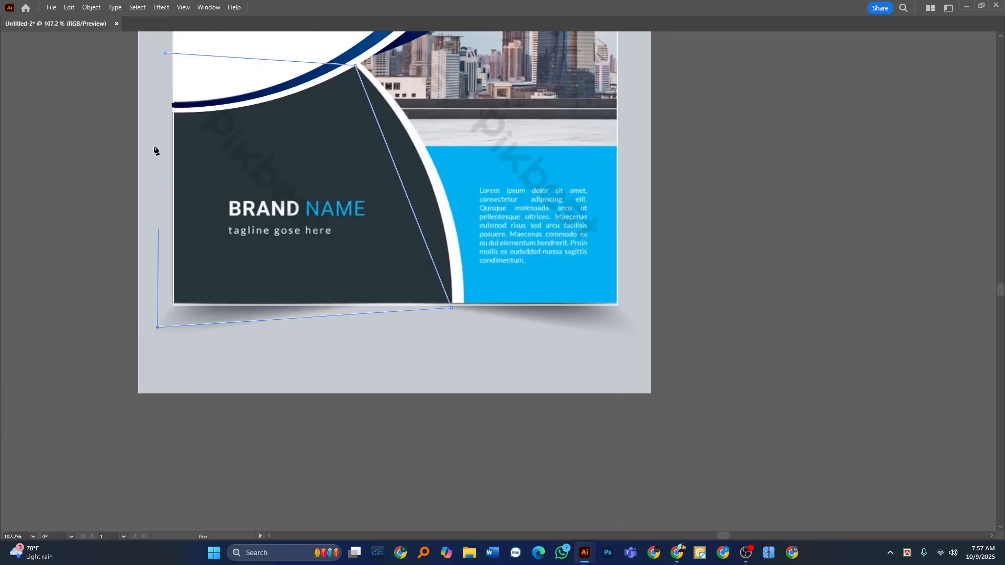
key(shift+Tab)
click(165, 54)
key(Tab)
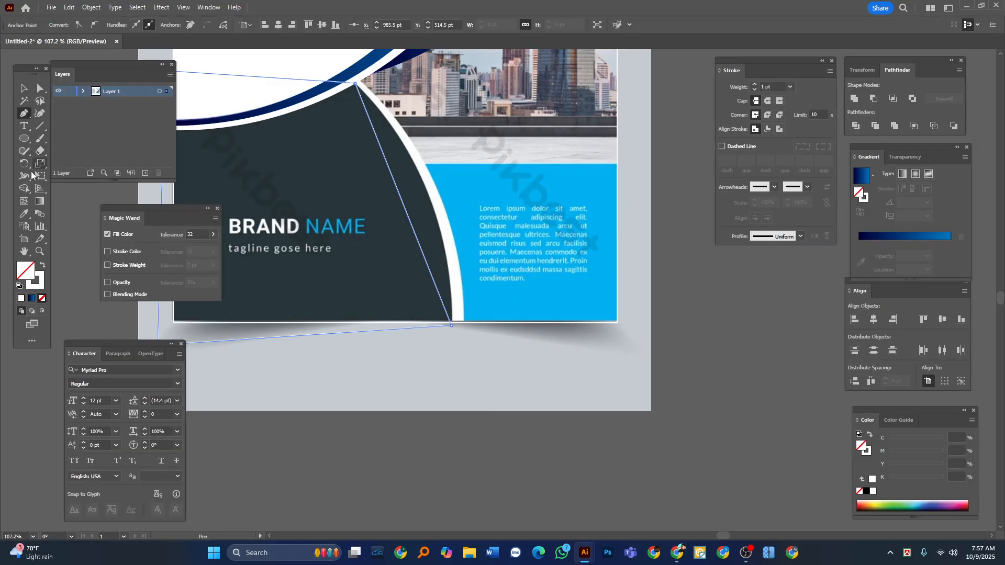
Curve the panel outline's right edge along the white strip and fill it with the reference panel's dark slate color.
drag(24, 109, 63, 152)
drag(400, 196, 425, 190)
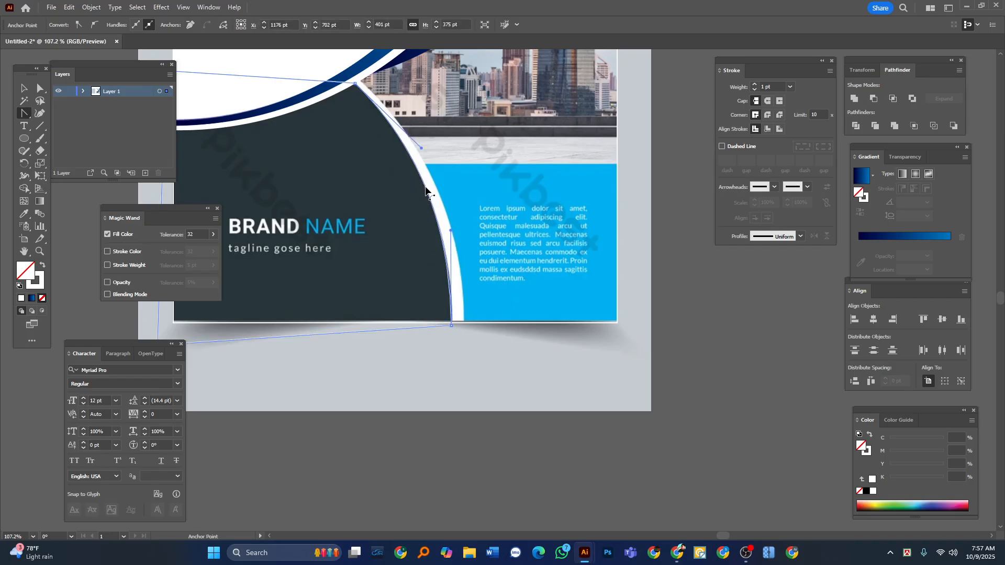
click(24, 214)
click(258, 117)
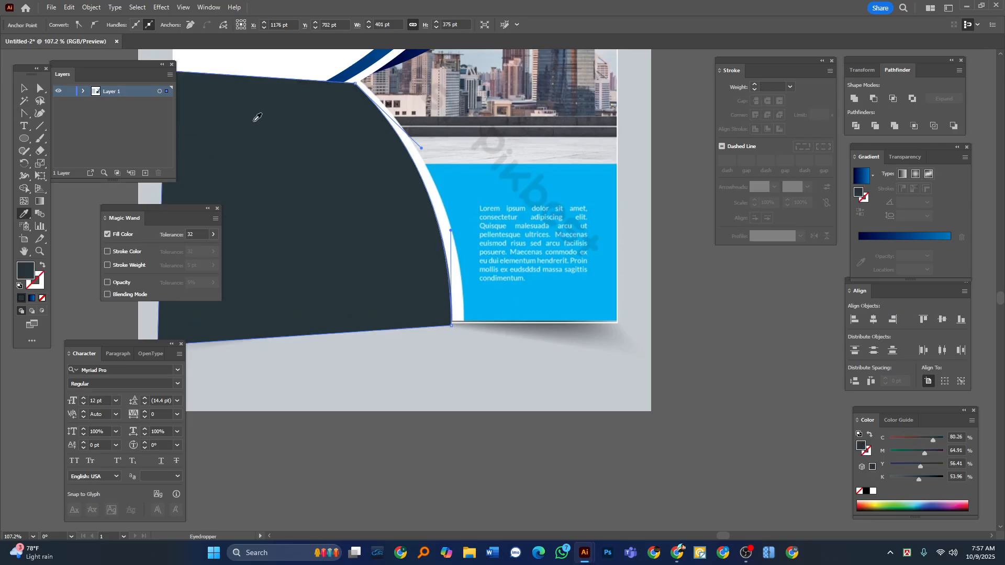
click(26, 88)
Duplicate the dark panel slightly right and down over the white strip and stretch the copy to the strip's outer edge.
key(Tab)
scroll(368, 128, up, 2)
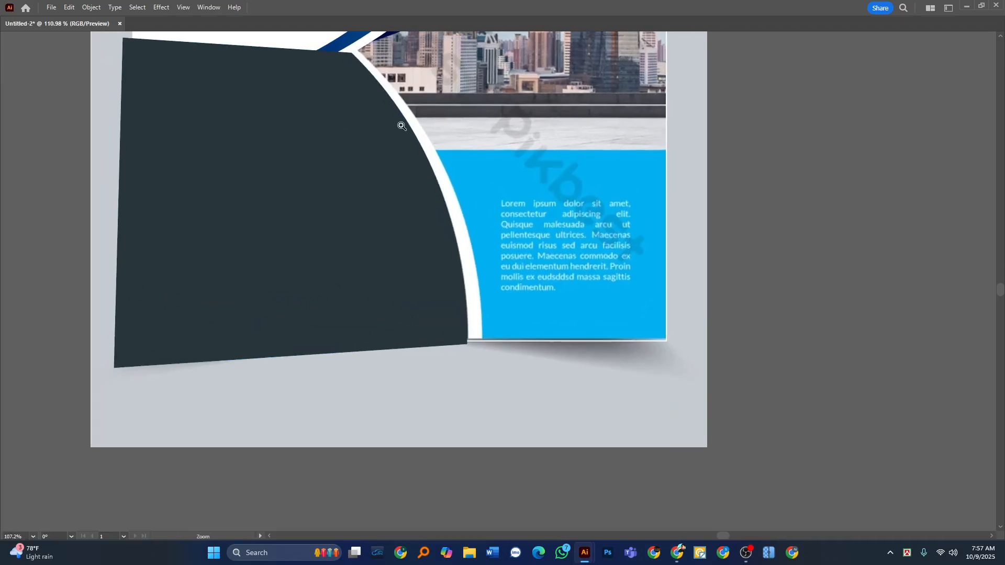
drag(328, 140, 262, 203)
mouse_move(281, 188)
mouse_down()
mouse_move(288, 179)
mouse_move(296, 199)
mouse_up()
drag(417, 444, 423, 443)
key(Tab)
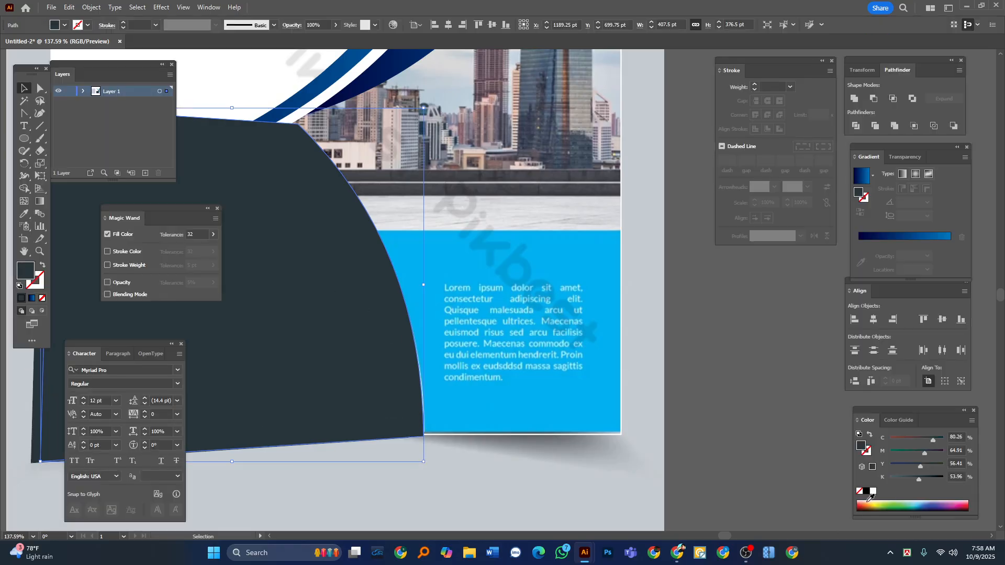
Fill the duplicated panel with white and send it backward behind the dark panel as its curved border.
click(873, 492)
key(Tab)
key(a)
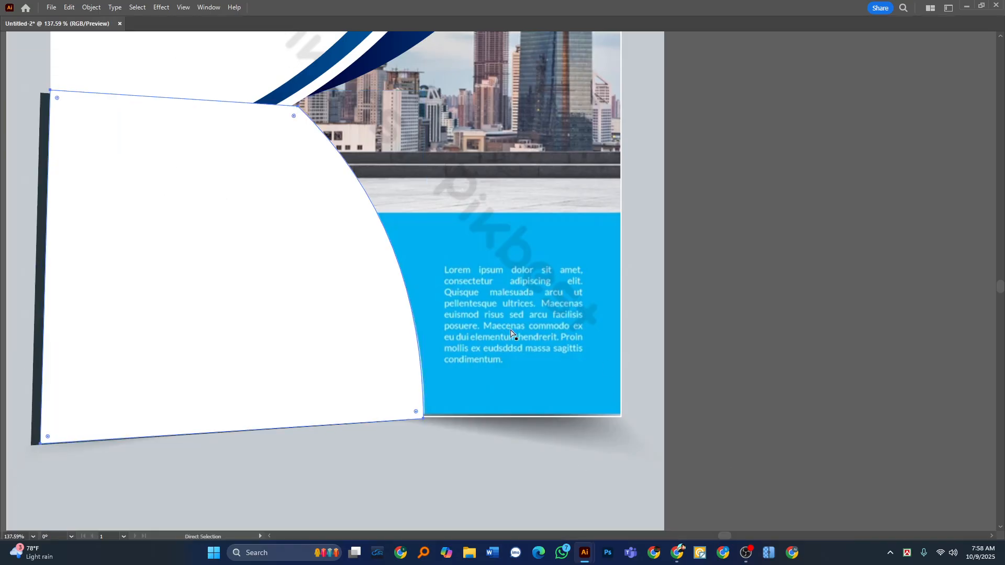
key(ctrl+z)
key(v)
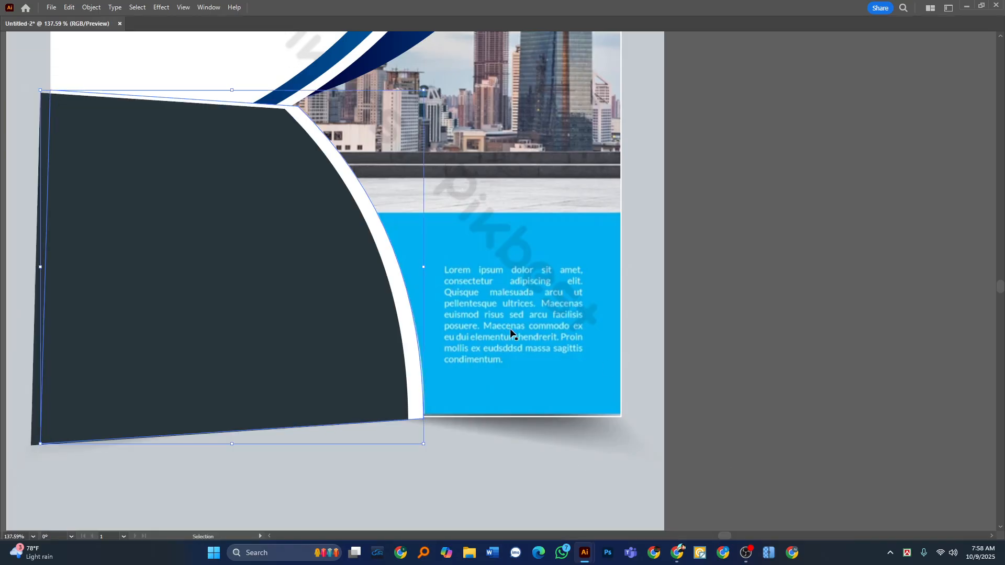
key(ctrl+shift+z)
right_click(299, 233)
mouse_move(342, 477)
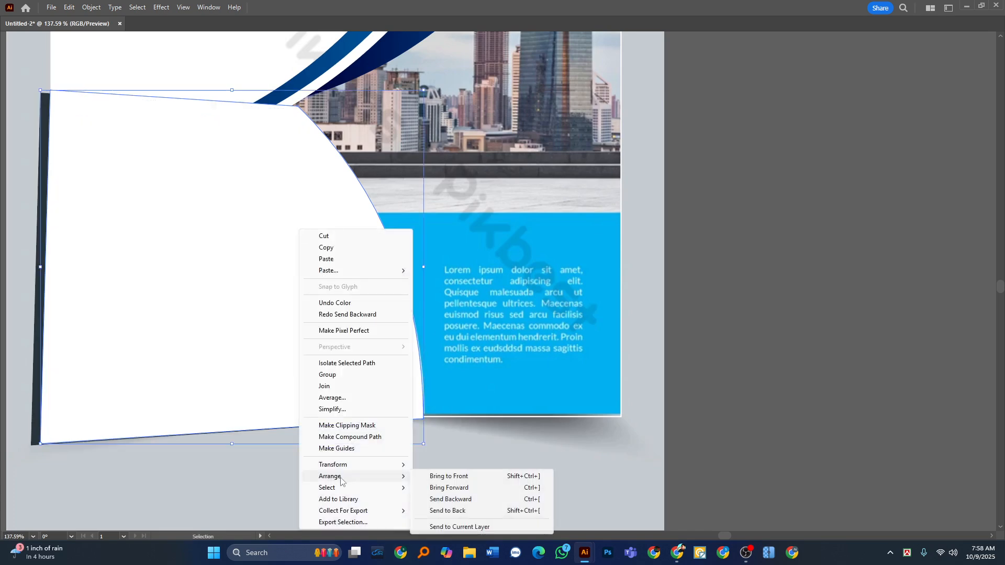
click(458, 499)
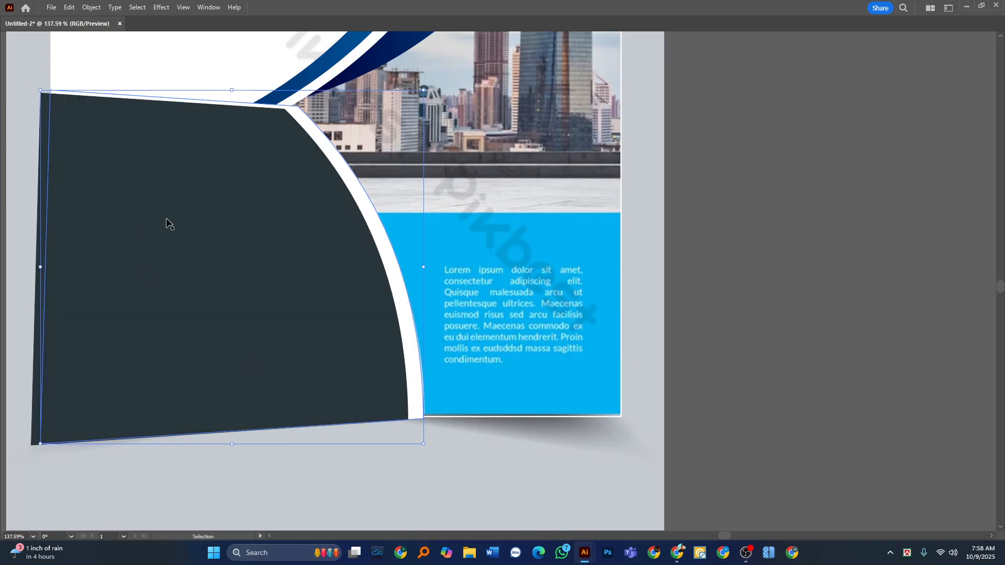
click(755, 268)
Draw a rectangle of about 461 x 249 pt over the light-blue text area, overshooting the cover's right and bottom edges.
drag(343, 175, 322, 312)
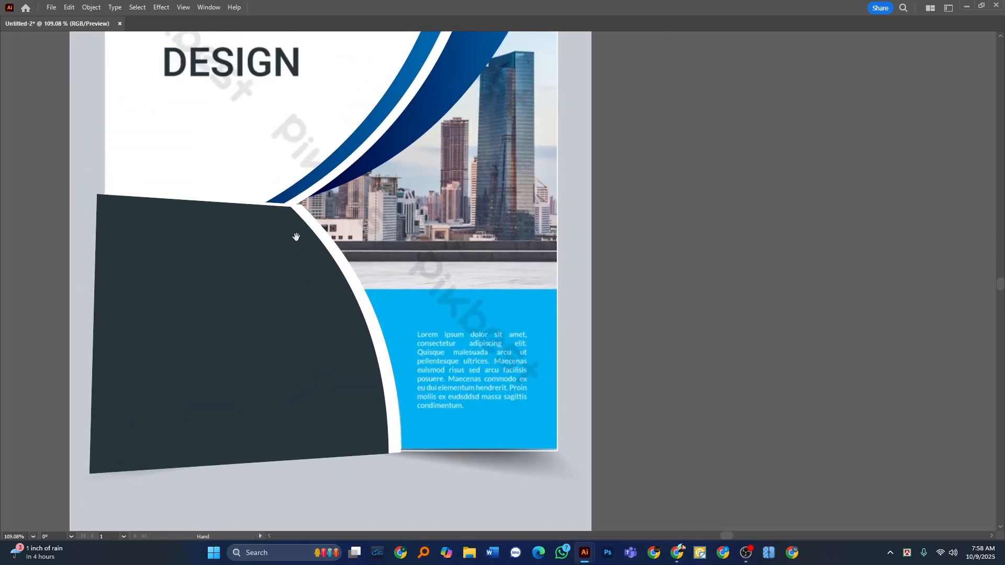
drag(356, 369, 299, 360)
key(Tab)
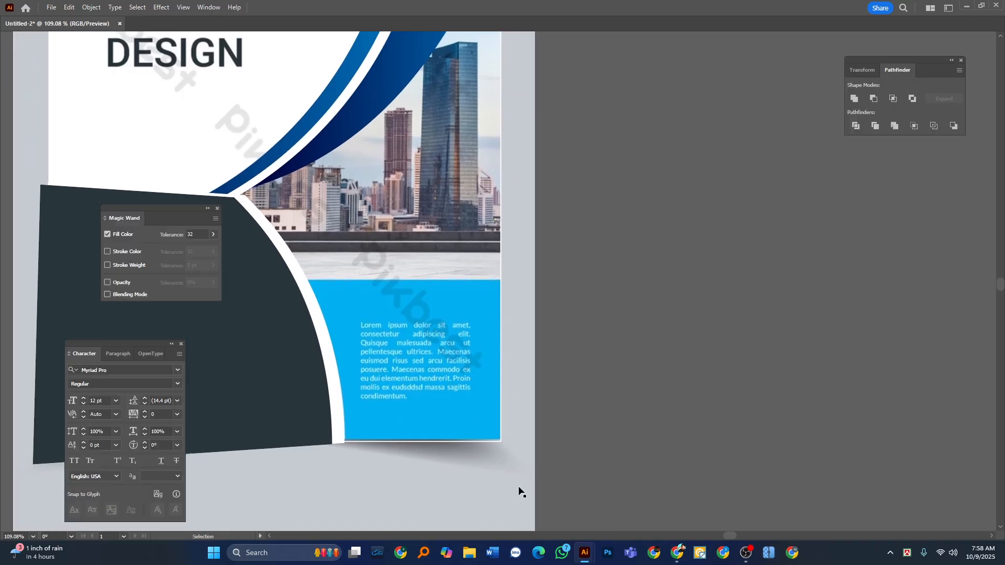
click(24, 138)
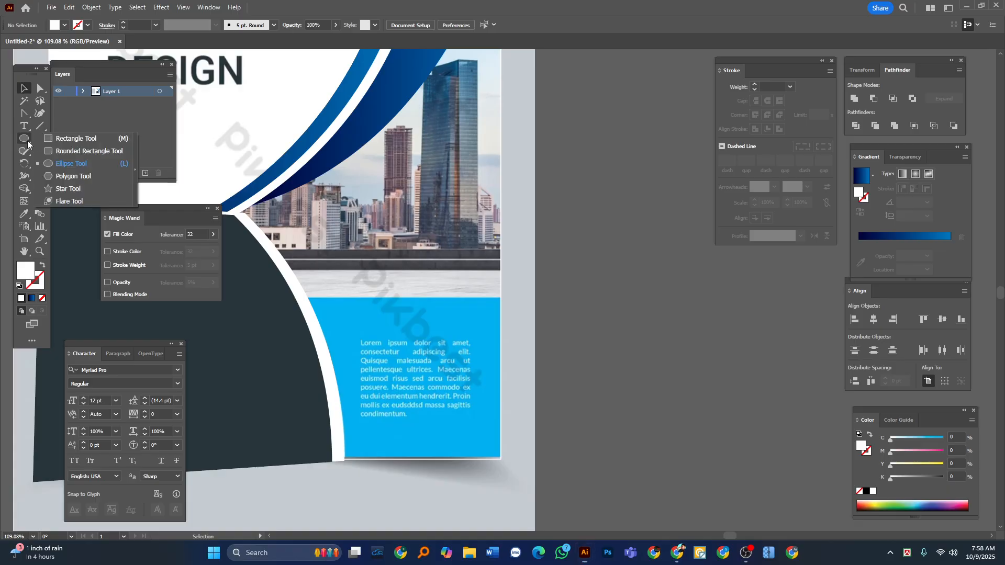
click(67, 138)
key(Tab)
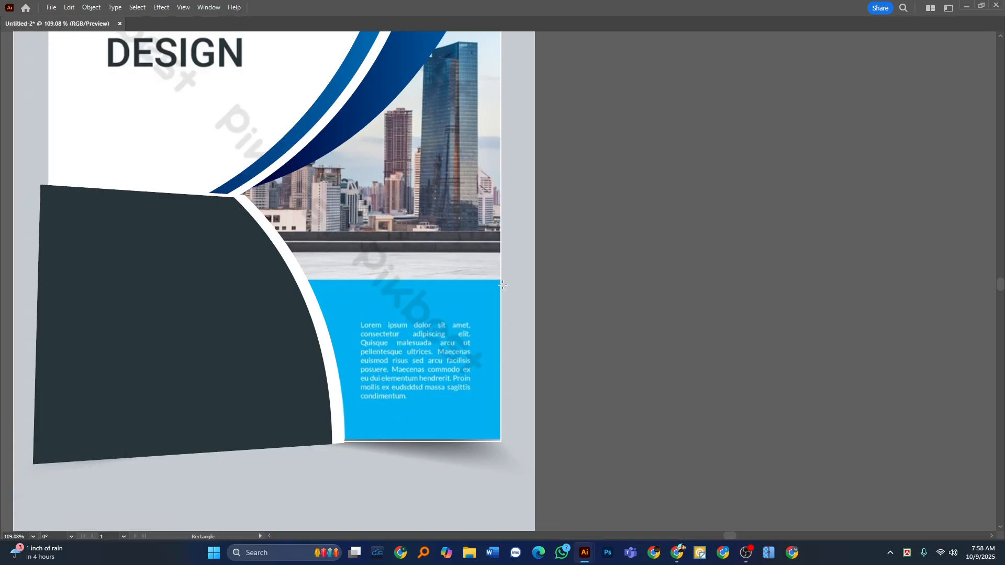
drag(510, 277, 167, 462)
key(Tab)
Fill the new rectangle with a bright blue mixed from 100% cyan and a moderate amount of magenta.
click(23, 88)
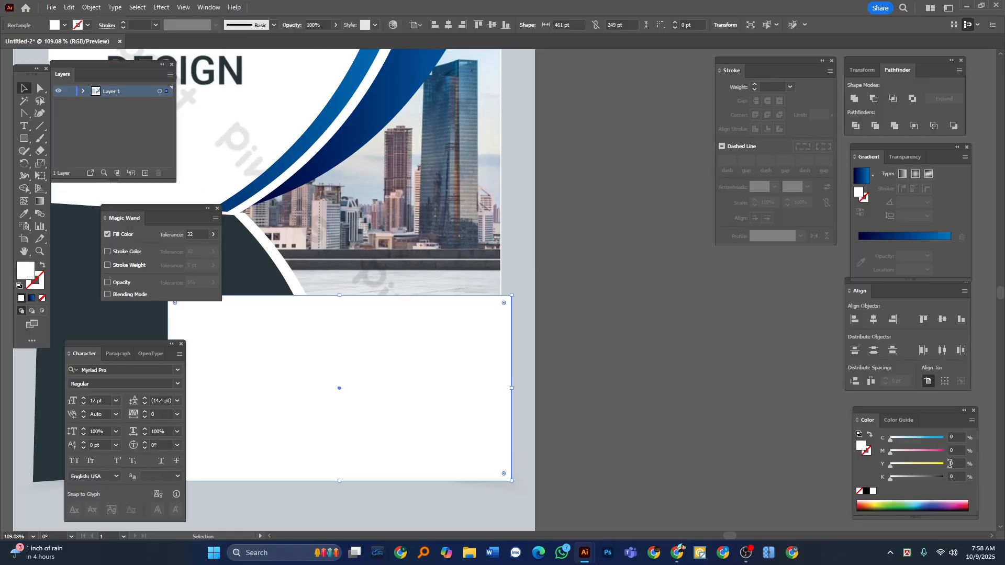
click(943, 439)
click(914, 453)
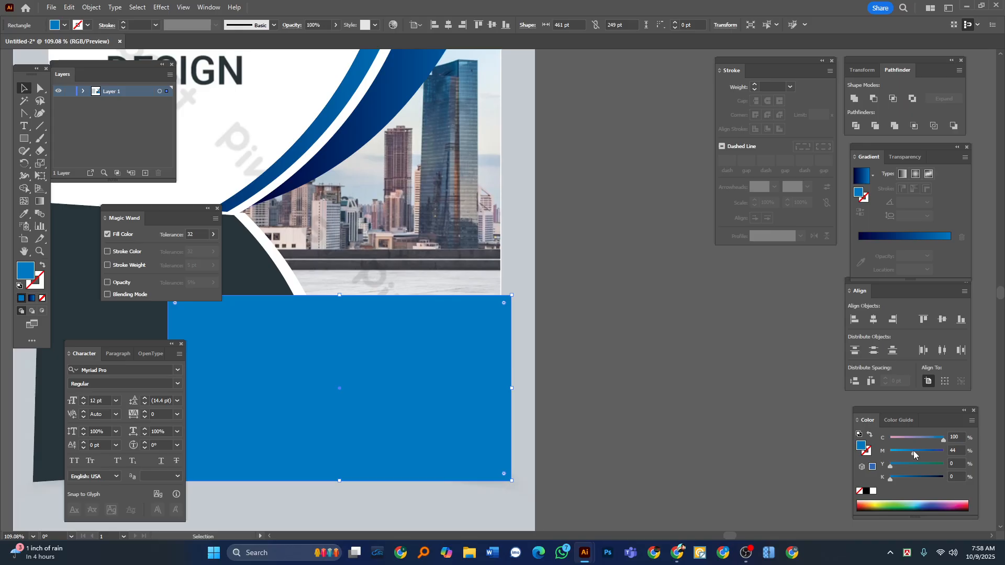
drag(913, 453, 901, 454)
click(703, 393)
Move the reference image out from under the traced shapes to the empty area on their right.
key(Tab)
key(a)
scroll(278, 272, down, 4)
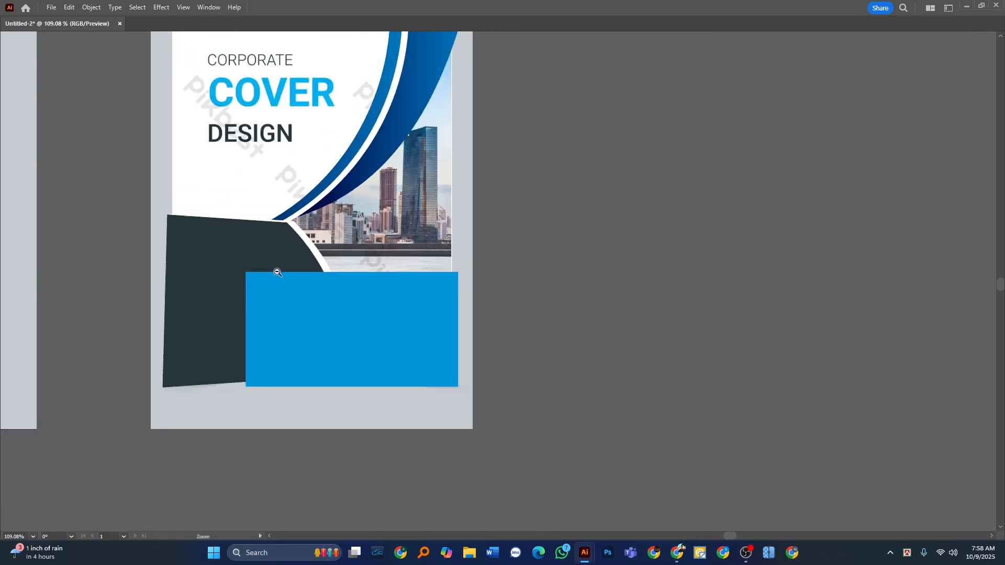
drag(352, 290, 350, 342)
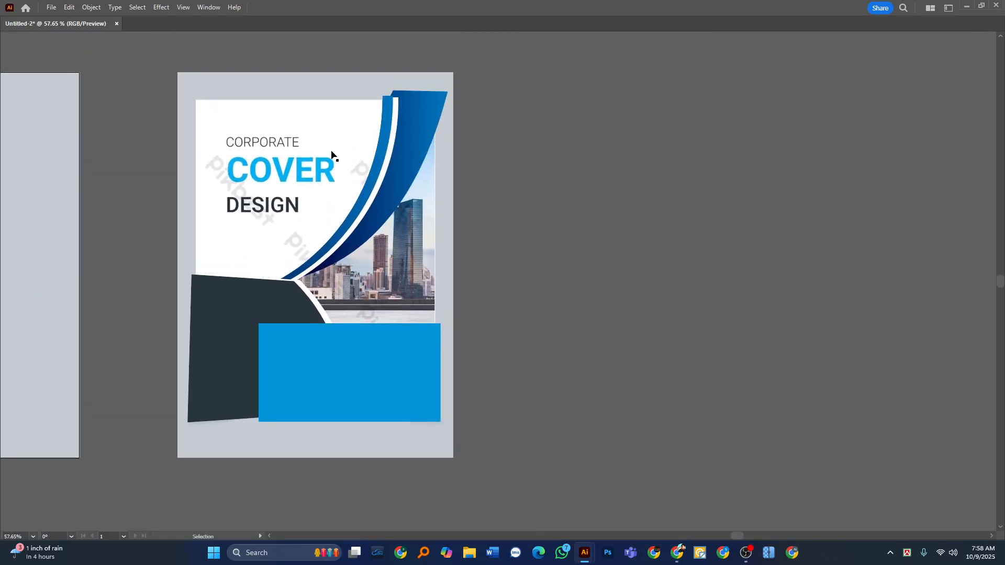
drag(331, 152, 747, 162)
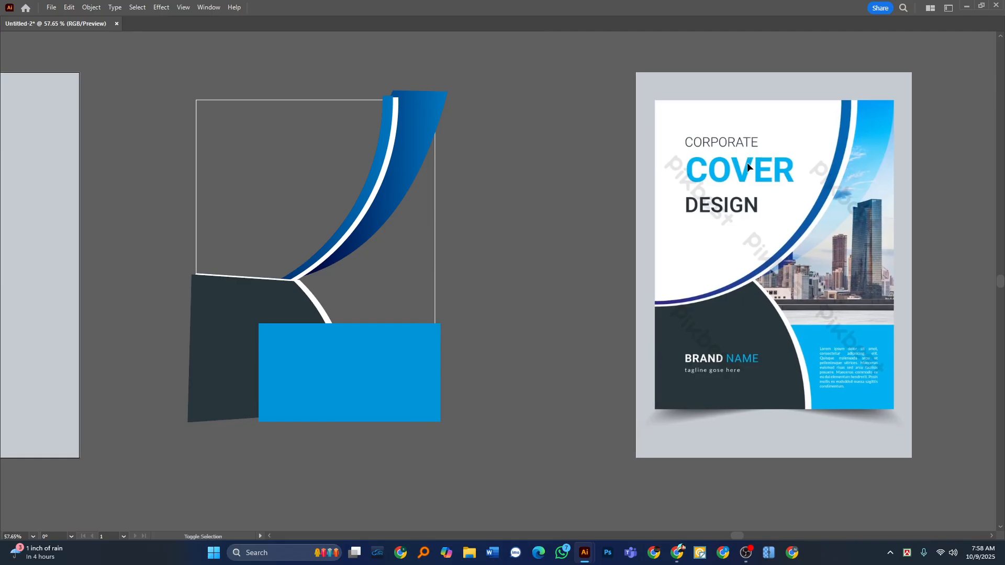
Swap the cover frame's fill and stroke so it has a white fill and no stroke.
click(434, 254)
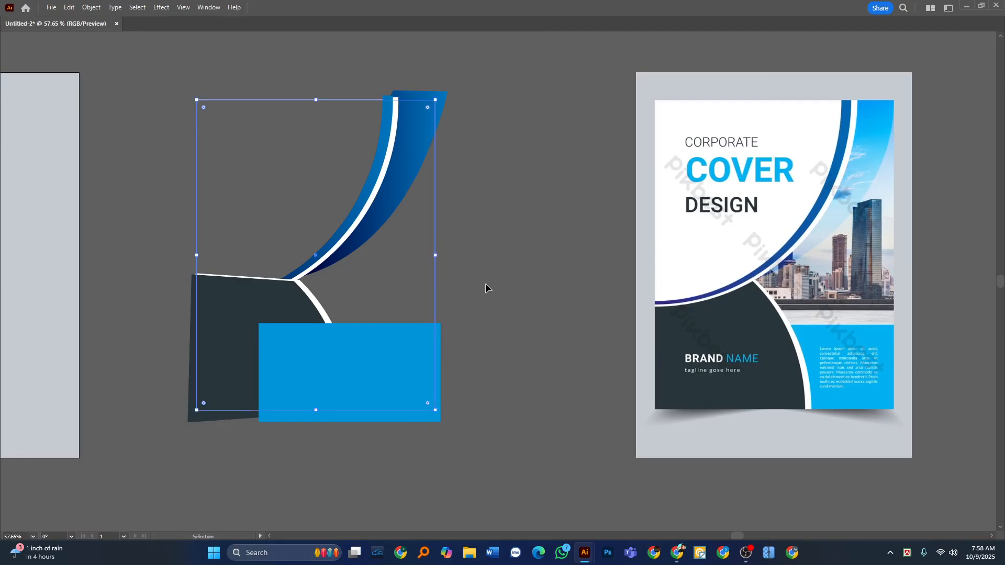
key(Tab)
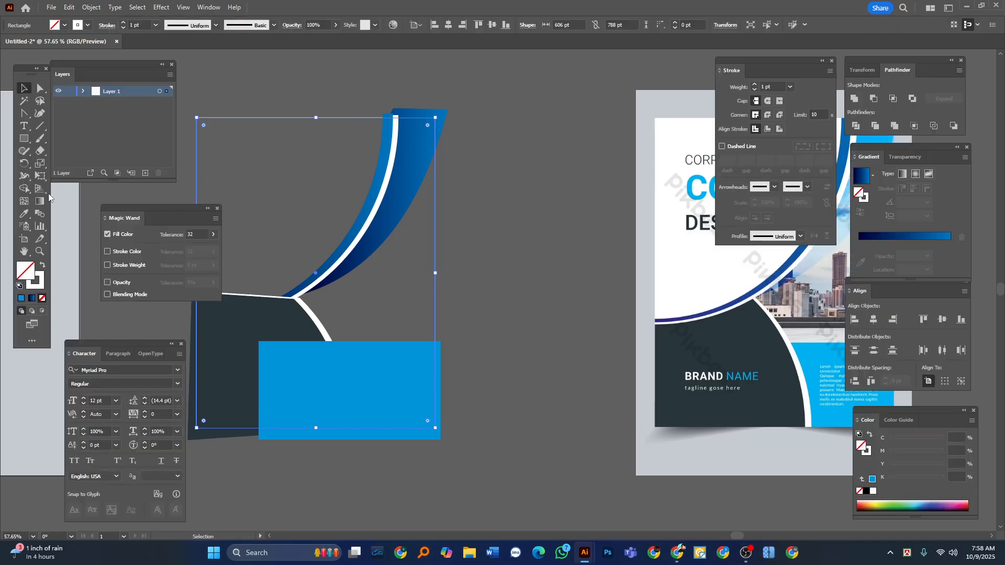
click(42, 266)
key(Tab)
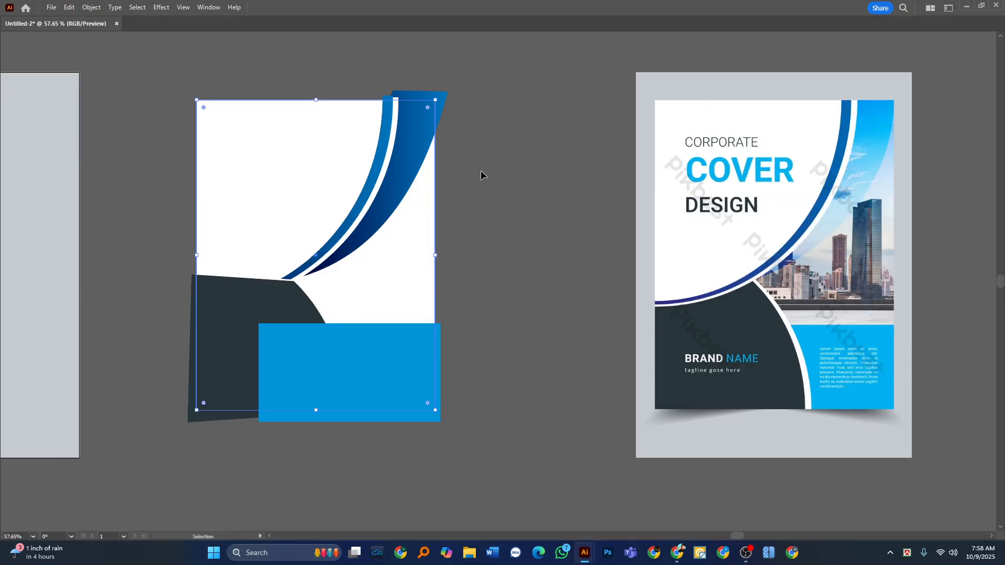
click(475, 88)
Select all cover shapes and remove the arc and strip pieces above the frame's top edge with Shape Builder.
key(ctrl+a)
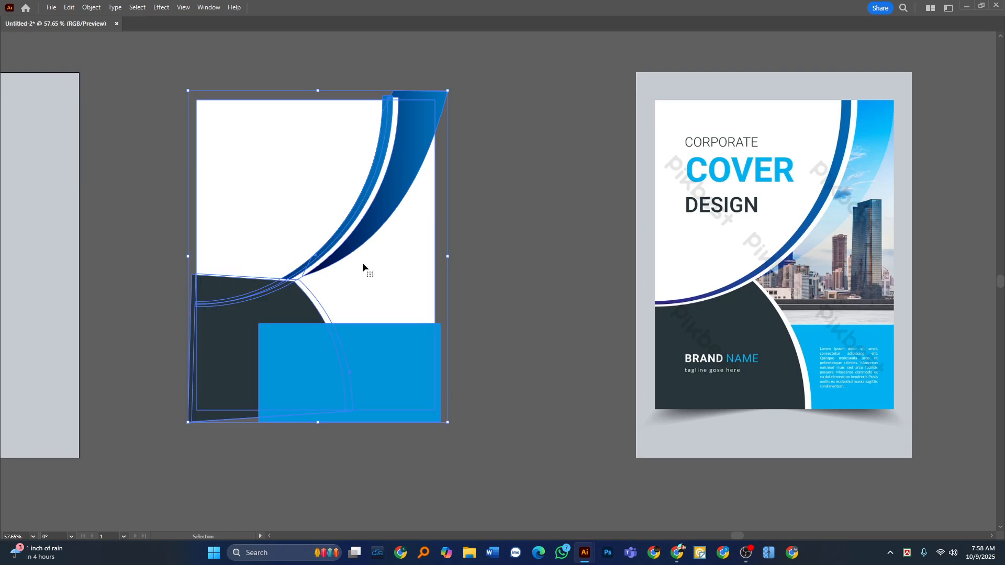
key(Tab)
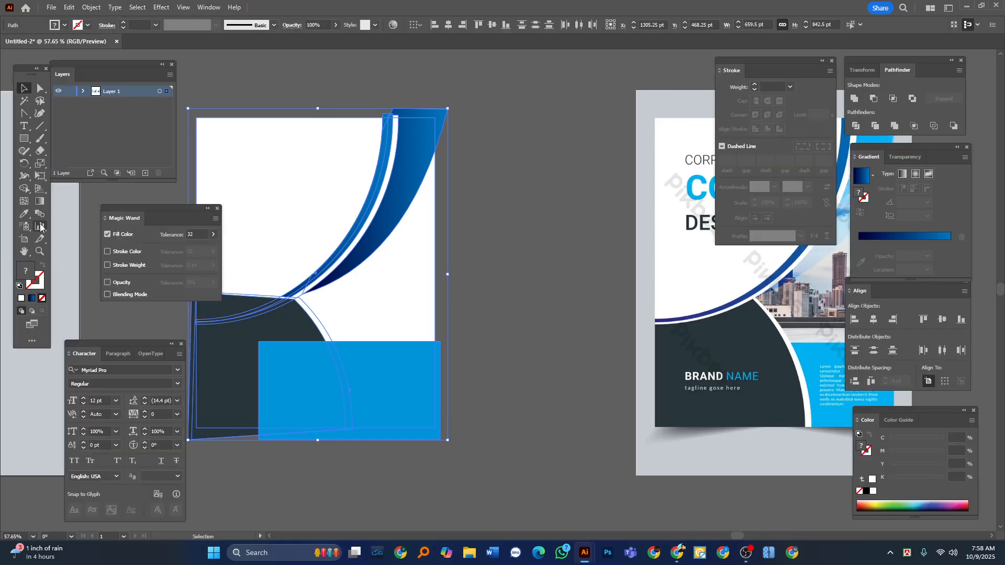
click(25, 189)
key(Tab)
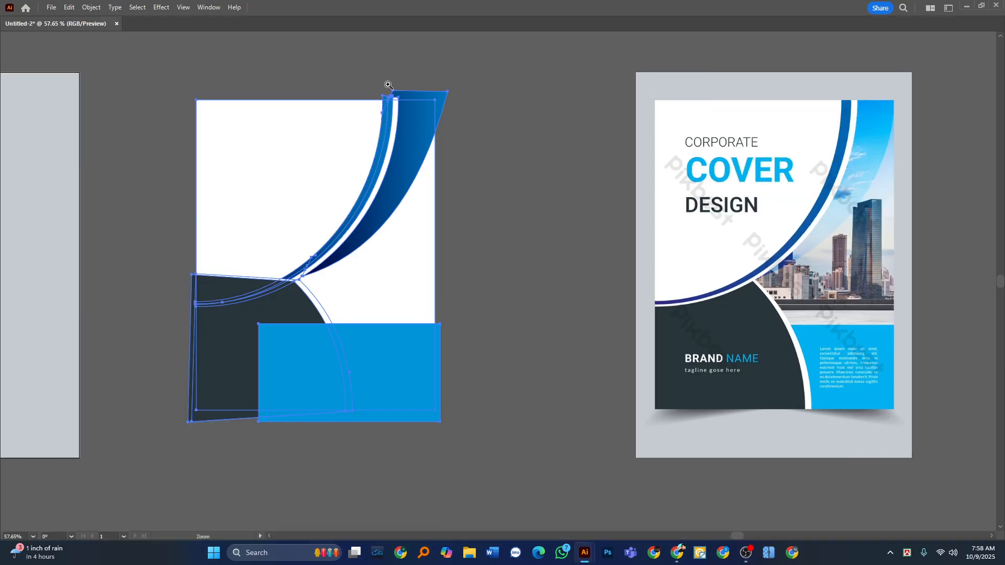
drag(392, 89, 456, 99)
drag(346, 144, 511, 173)
drag(266, 142, 462, 143)
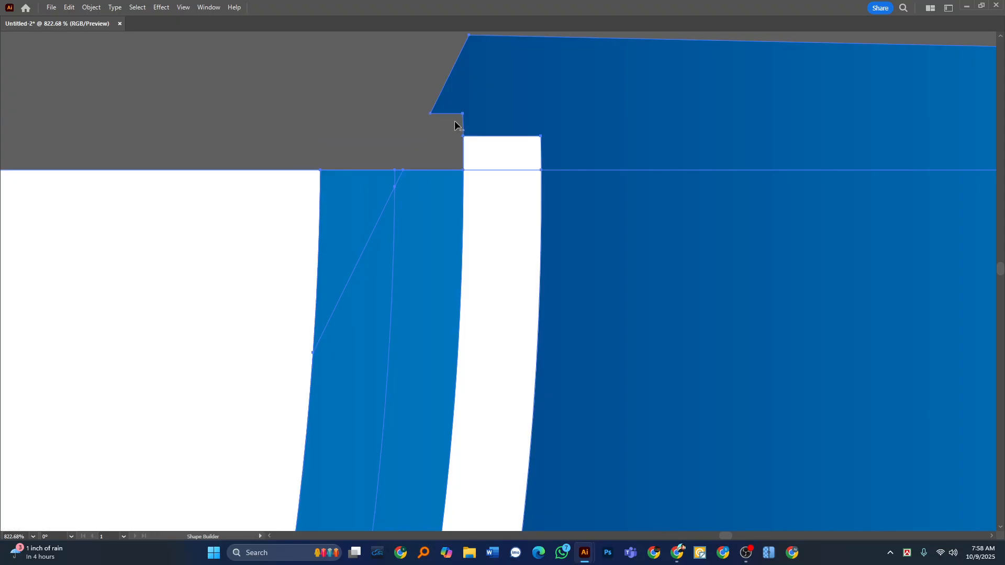
alt+click(498, 87)
alt+click(478, 155)
scroll(483, 147, down, 6)
scroll(524, 220, down, 5)
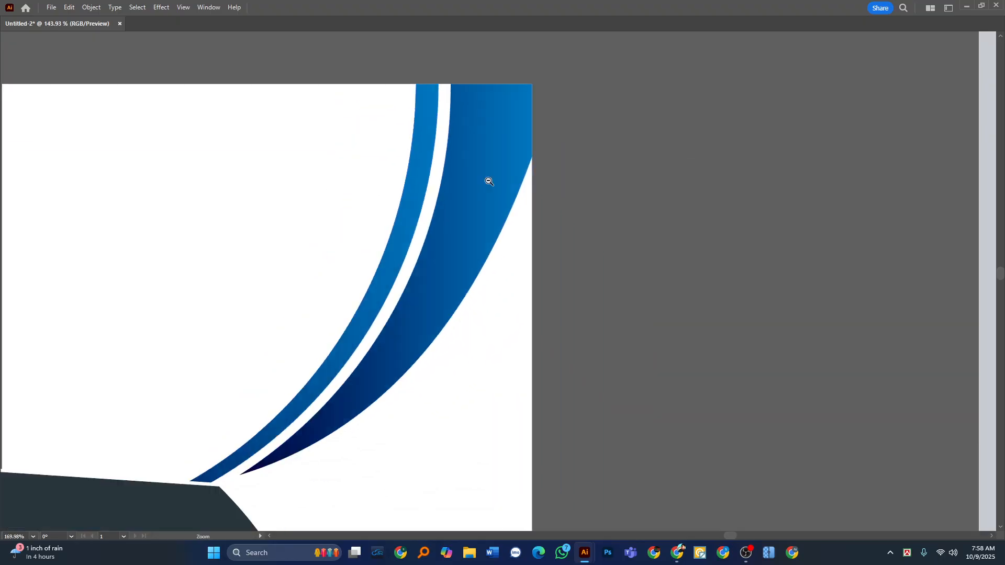
Remove the dark panel and blue rectangle pieces overshooting the frame's right, left and bottom edges with Shape Builder, and clear the selection.
scroll(419, 265, up, 4)
alt+click(702, 287)
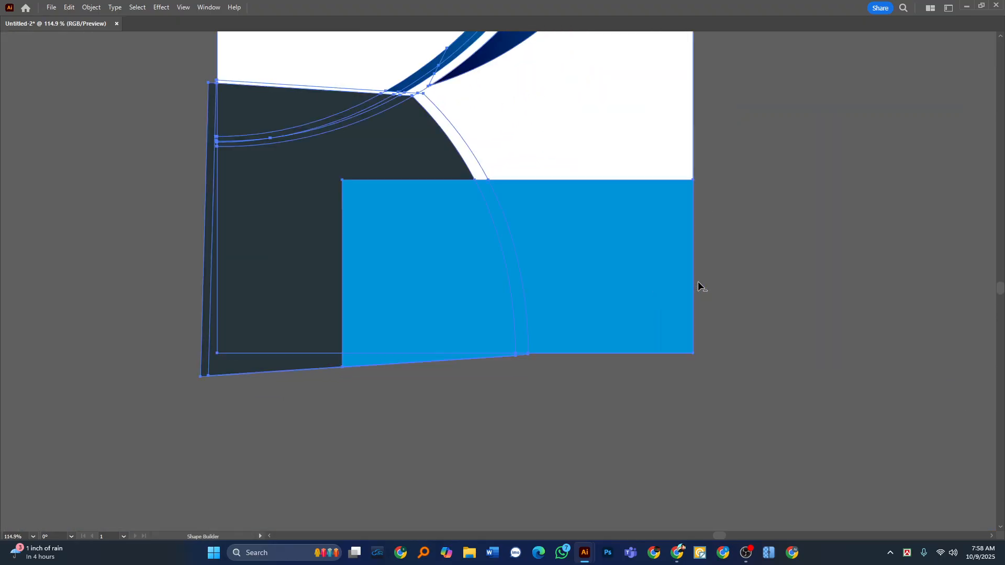
alt+click(213, 353)
alt+click(207, 352)
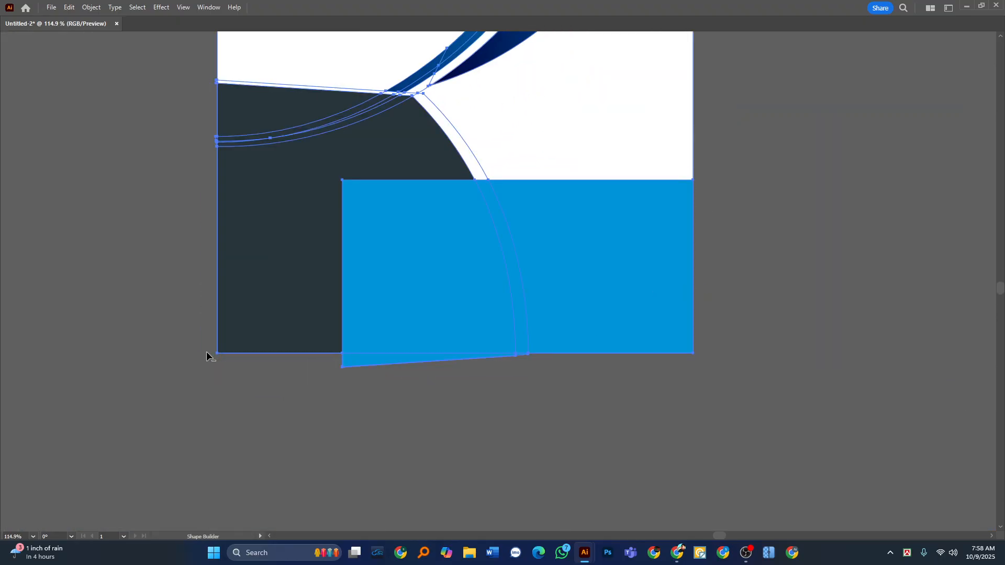
alt+click(369, 365)
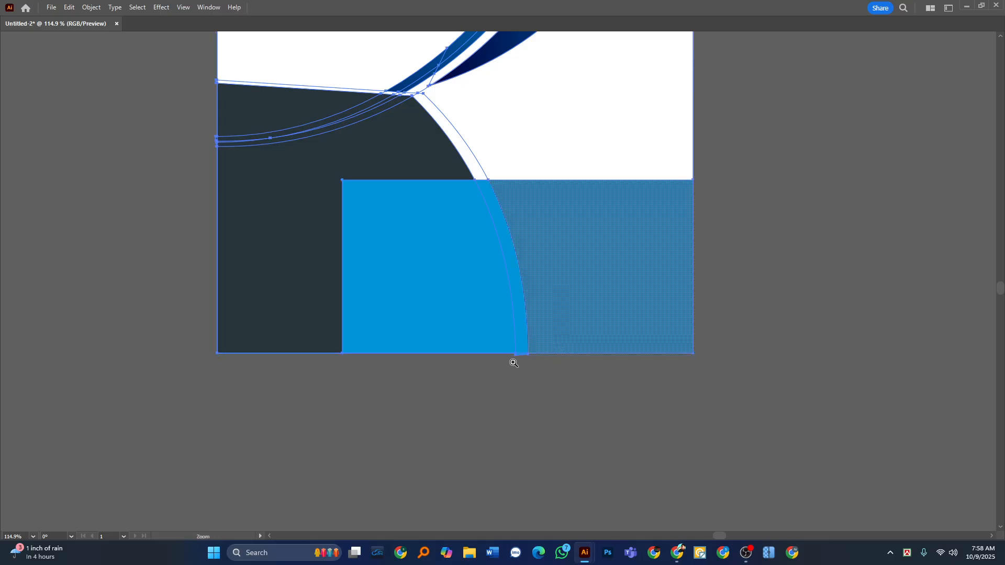
scroll(515, 361, up, 10)
scroll(435, 253, down, 12)
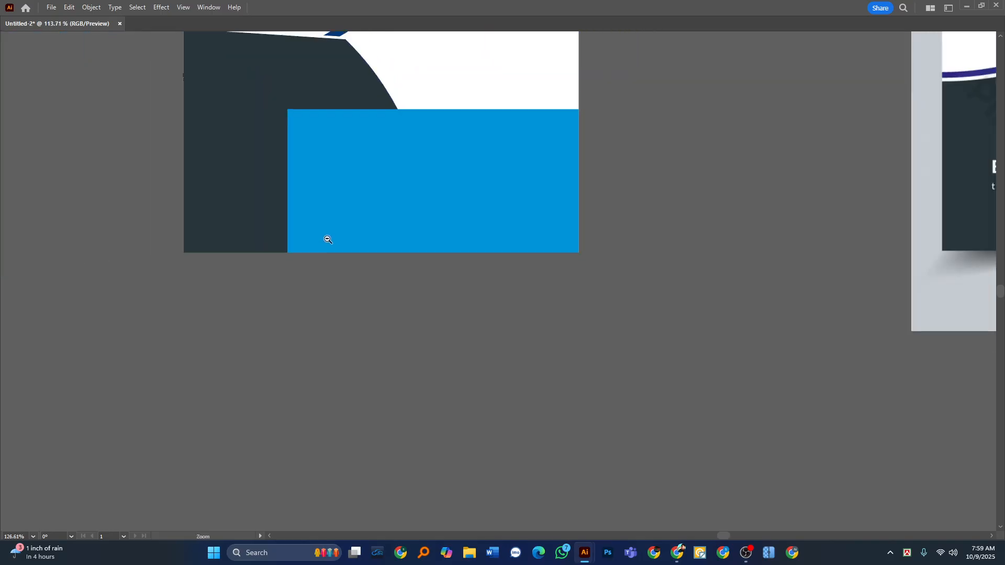
scroll(316, 323, up, 3)
key(Tab)
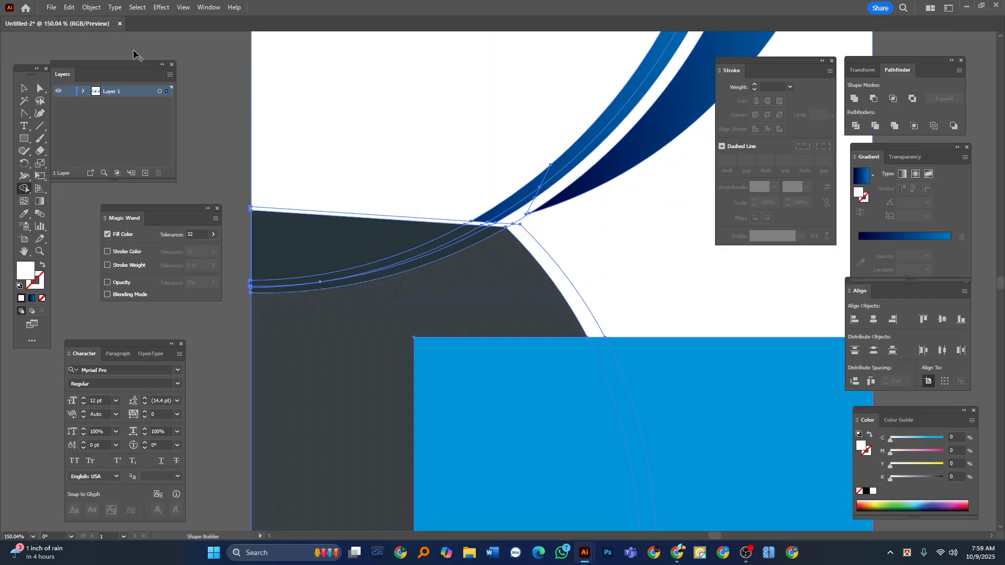
click(24, 89)
key(Tab)
click(136, 241)
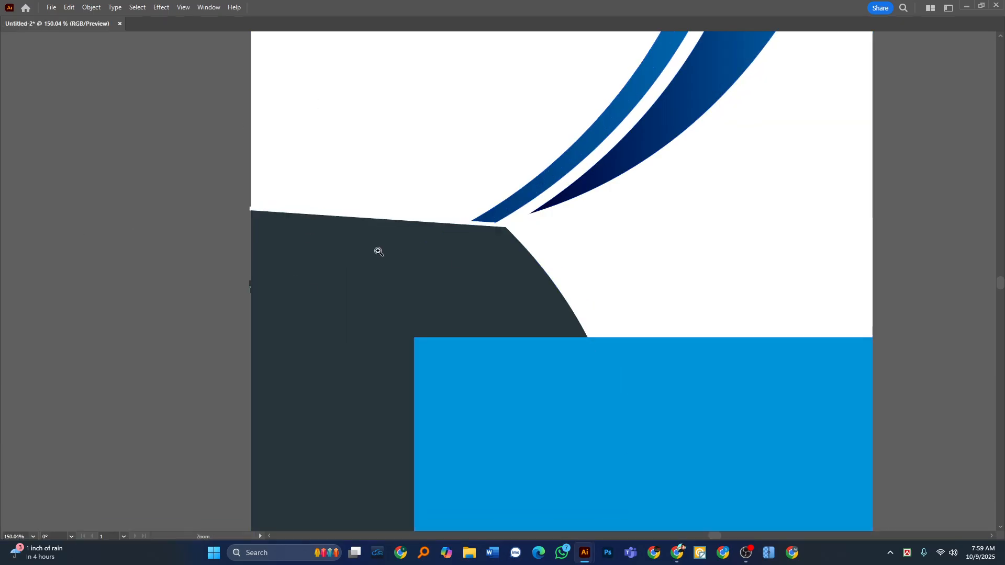
Send the bright blue rectangle to the back of the stacking order.
drag(378, 252, 326, 258)
click(368, 290)
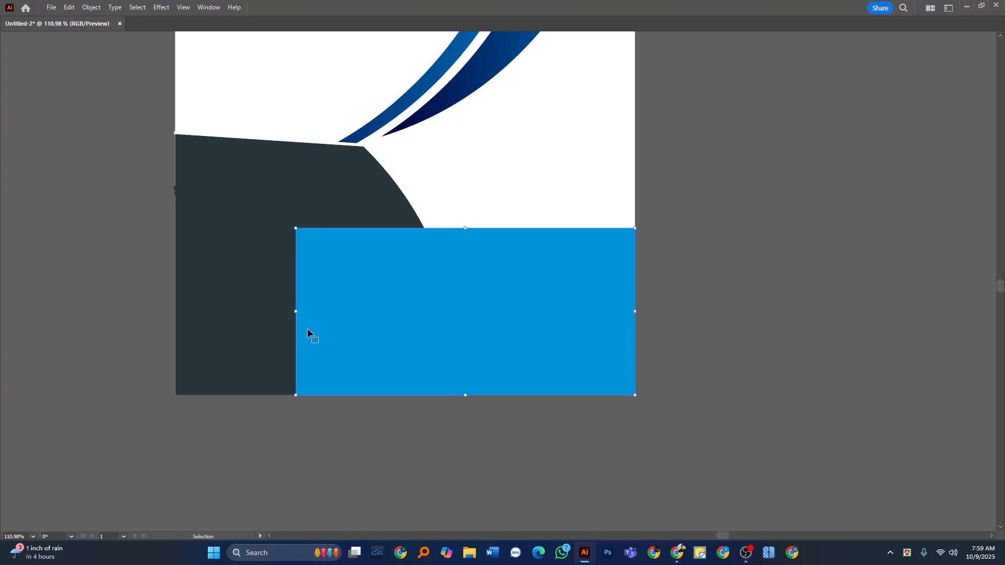
right_click(369, 292)
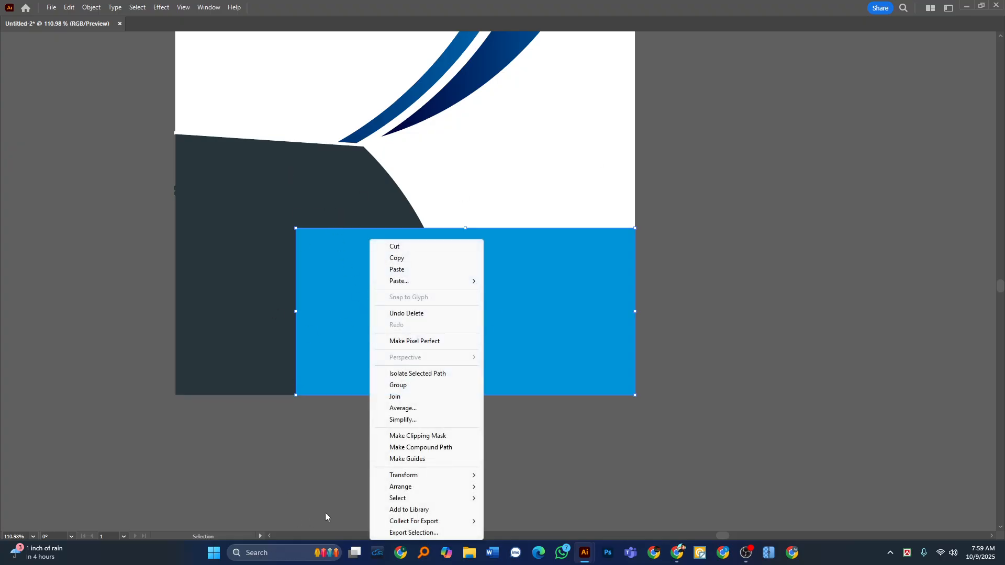
mouse_move(403, 487)
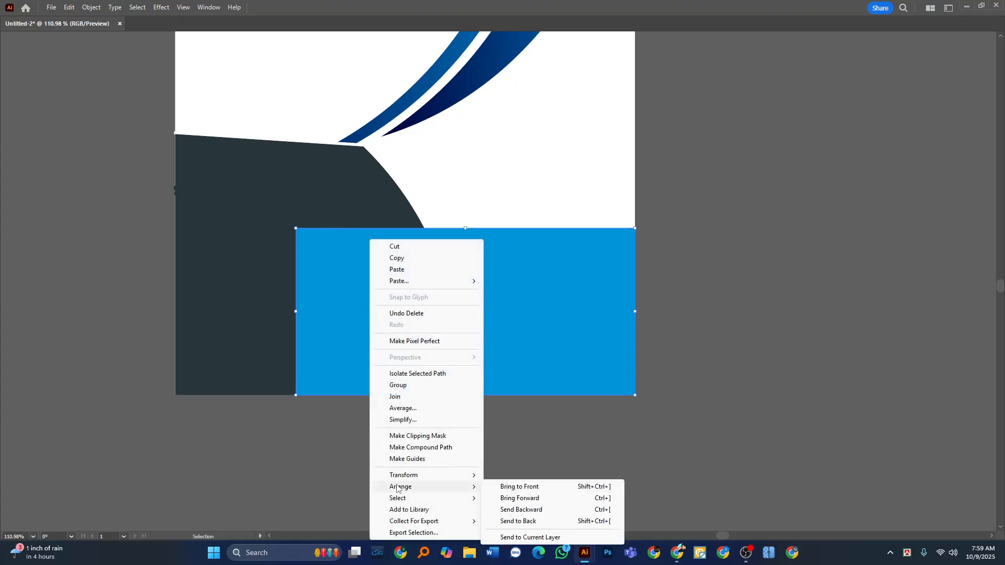
click(536, 521)
Send the white cover background to the back, behind the blue rectangle.
click(538, 178)
right_click(539, 178)
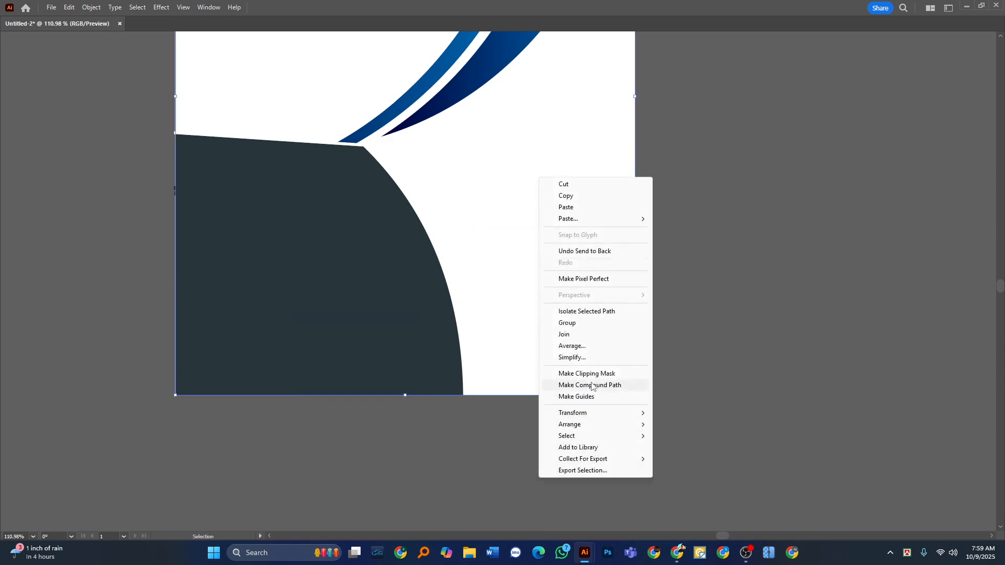
mouse_move(607, 425)
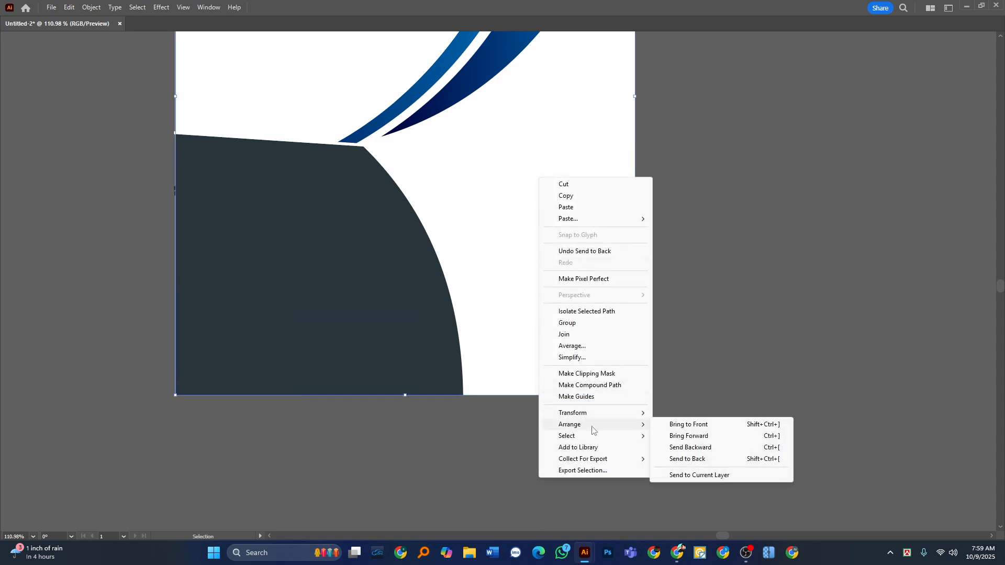
click(697, 459)
click(723, 362)
Select the blue arcs and white curved strips, bring them to the front of the stacking order, and clear the selection.
drag(328, 229, 327, 189)
drag(327, 188, 333, 238)
drag(685, 124, 385, 58)
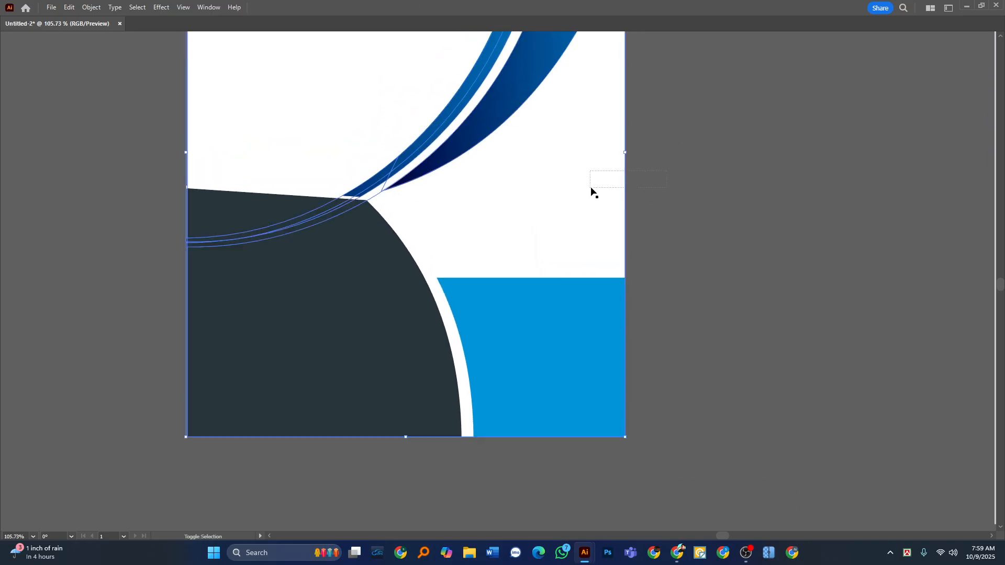
drag(591, 188, 590, 187)
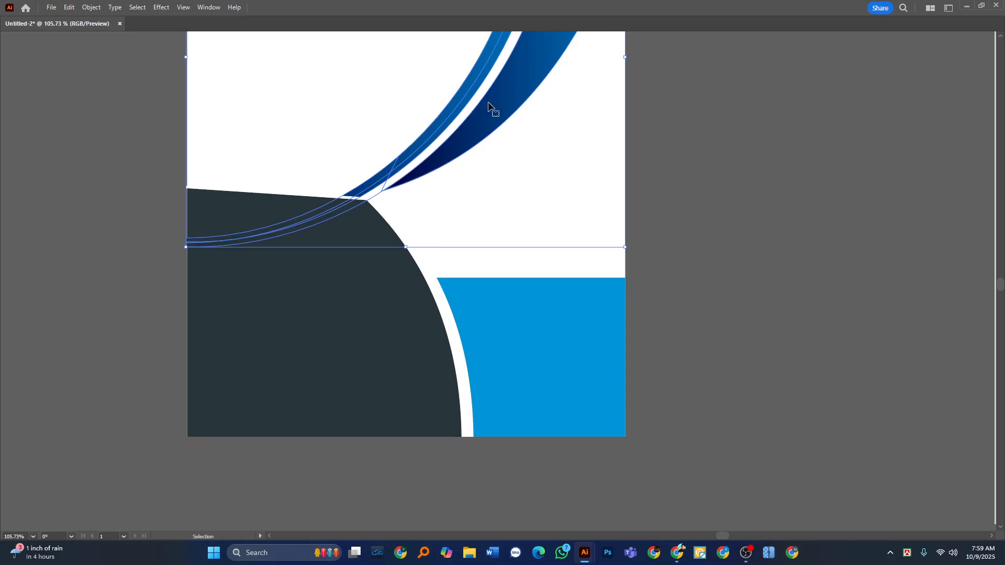
right_click(498, 106)
mouse_move(554, 326)
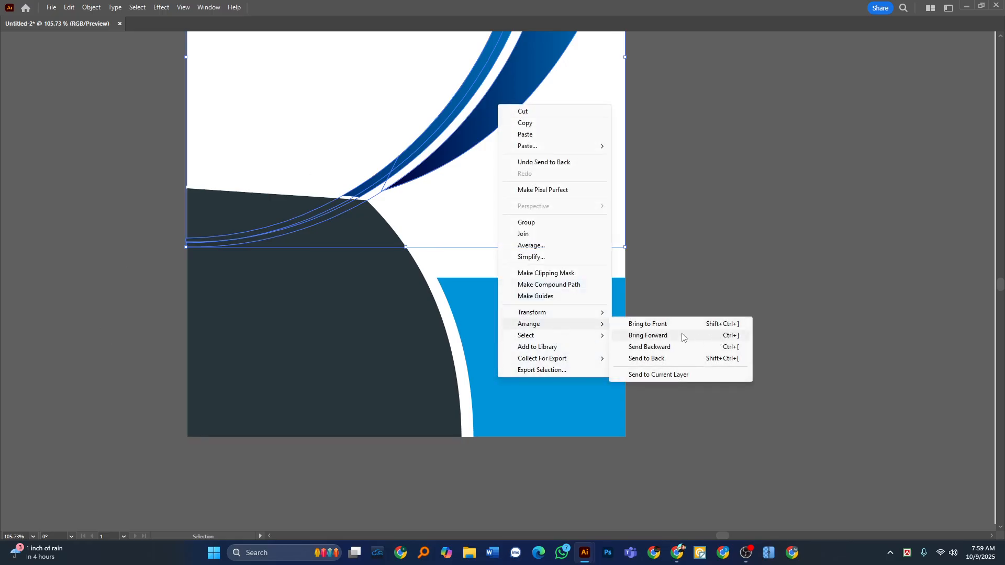
click(654, 324)
click(751, 173)
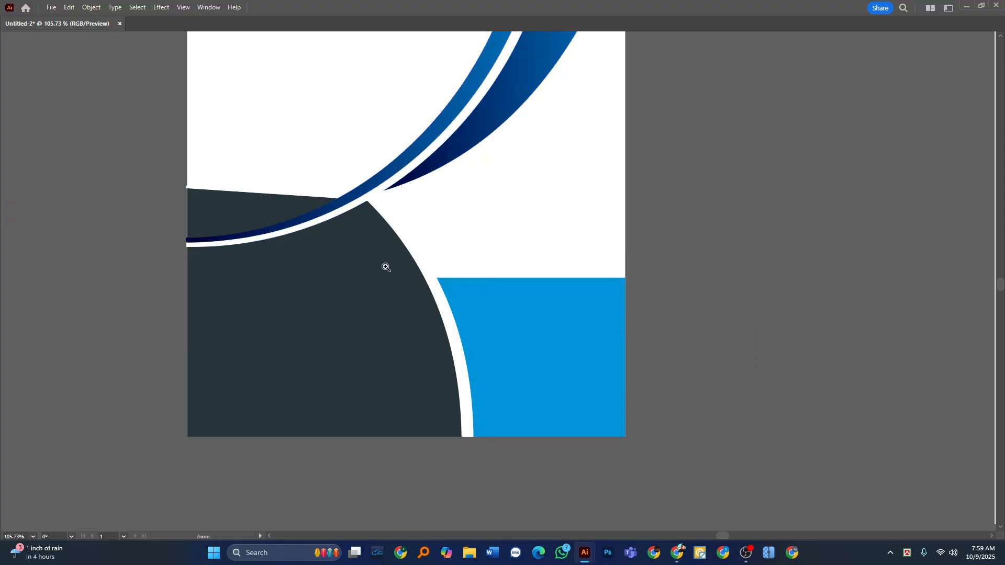
scroll(298, 249, up, 4)
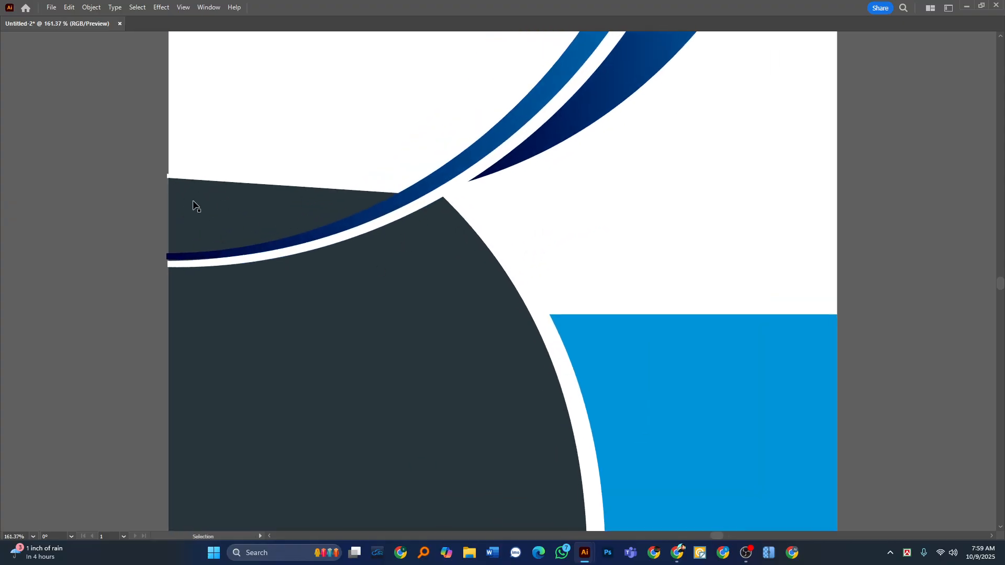
click(219, 197)
key(Delete)
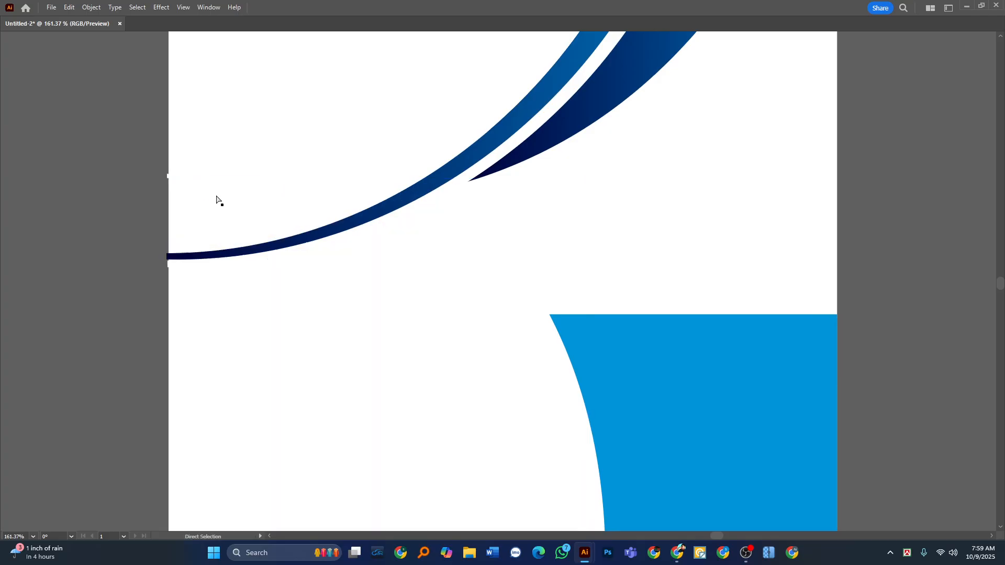
click(218, 198)
key(Delete)
key(ctrl+z)
key(ctrl+z)
key(v)
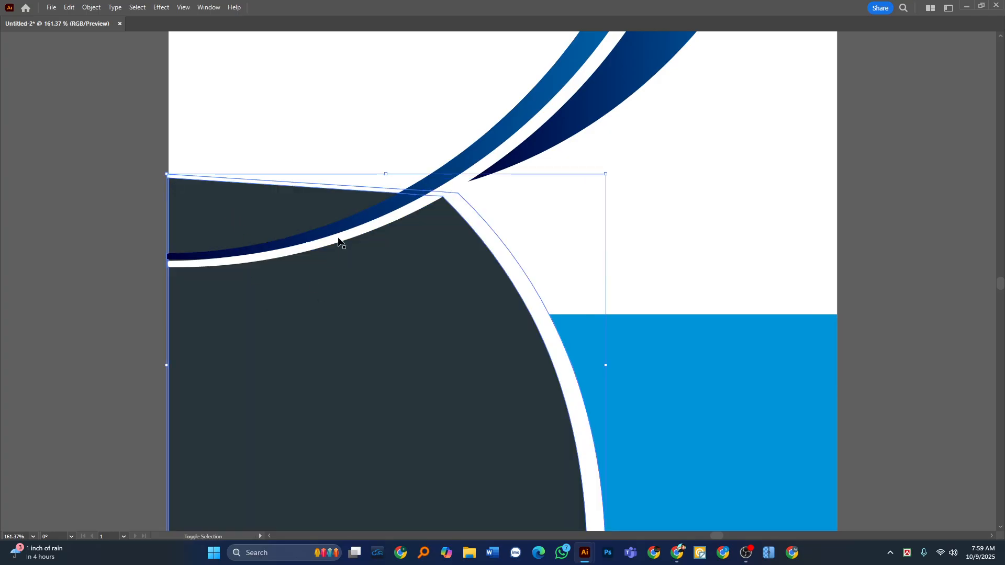
Remove the dark panel and white border pieces above the arc with Shape Builder, and clear the selection.
click(329, 246)
key(Tab)
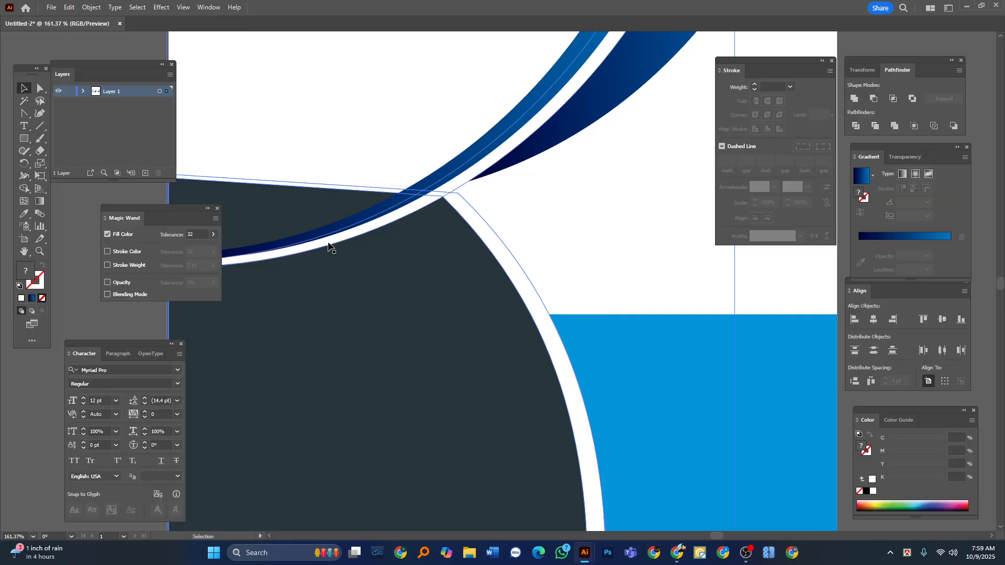
click(24, 189)
key(Tab)
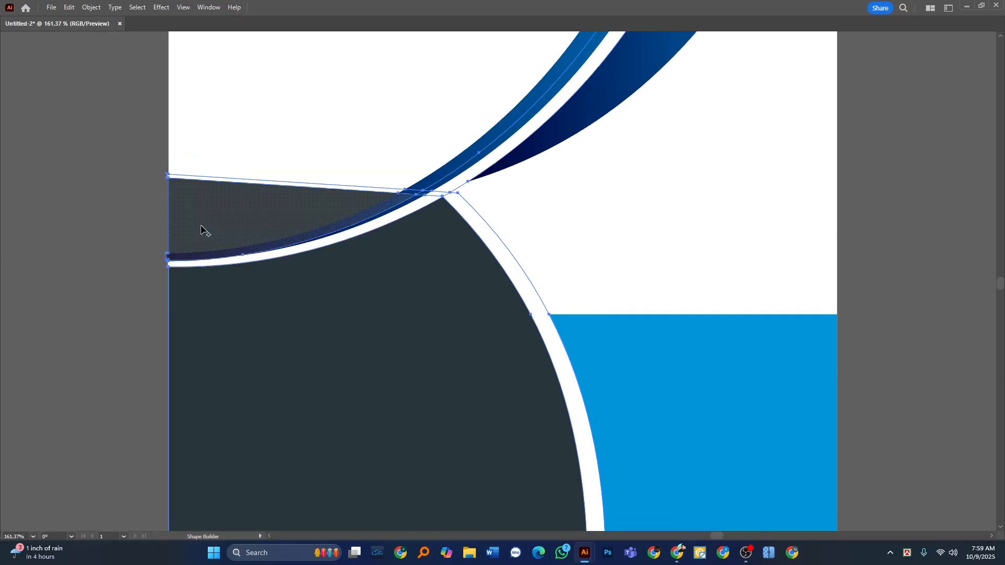
alt+click(209, 180)
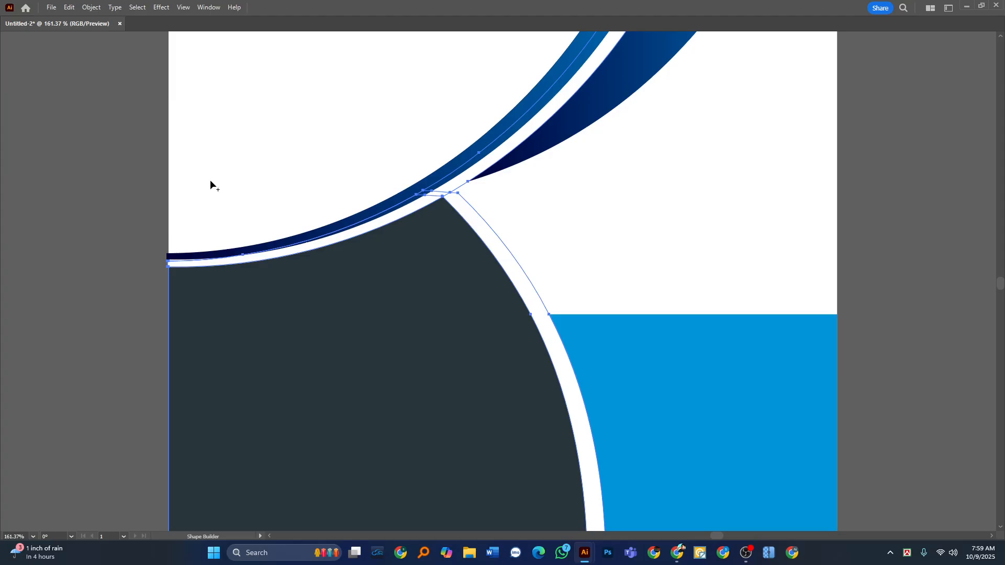
key(Tab)
click(24, 89)
key(Tab)
click(65, 160)
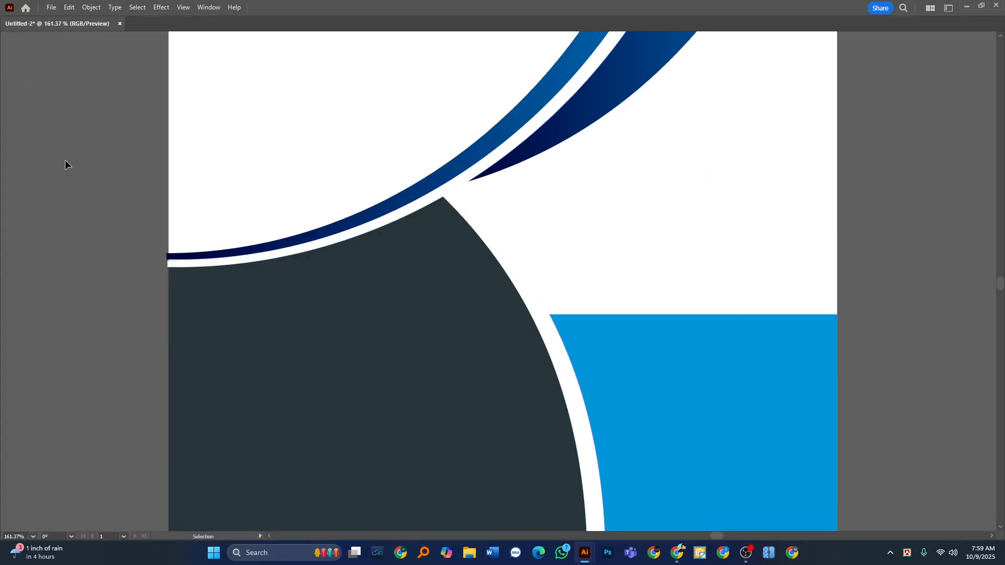
drag(438, 216, 390, 278)
drag(390, 278, 363, 287)
scroll(399, 213, up, 1)
click(318, 166)
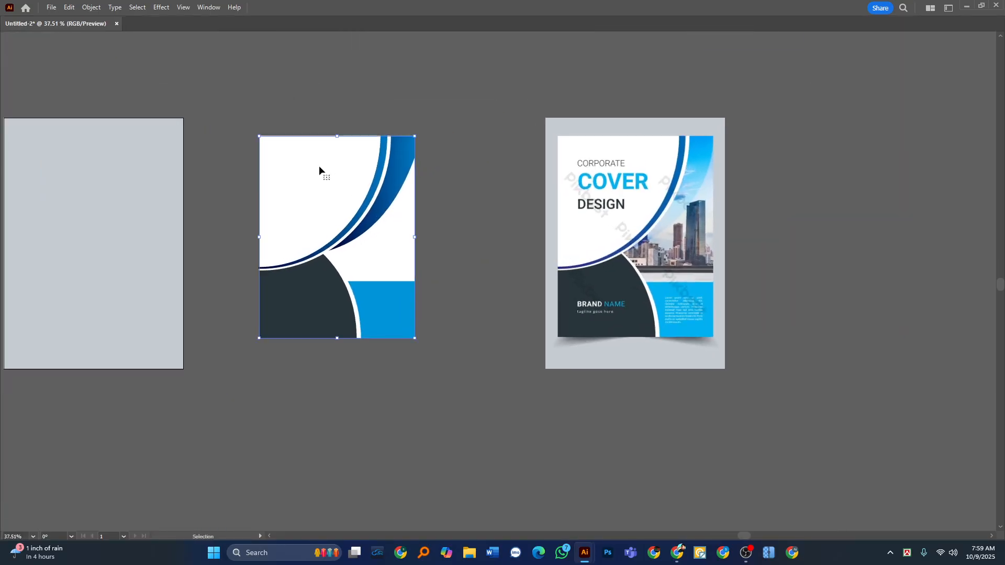
key(Delete)
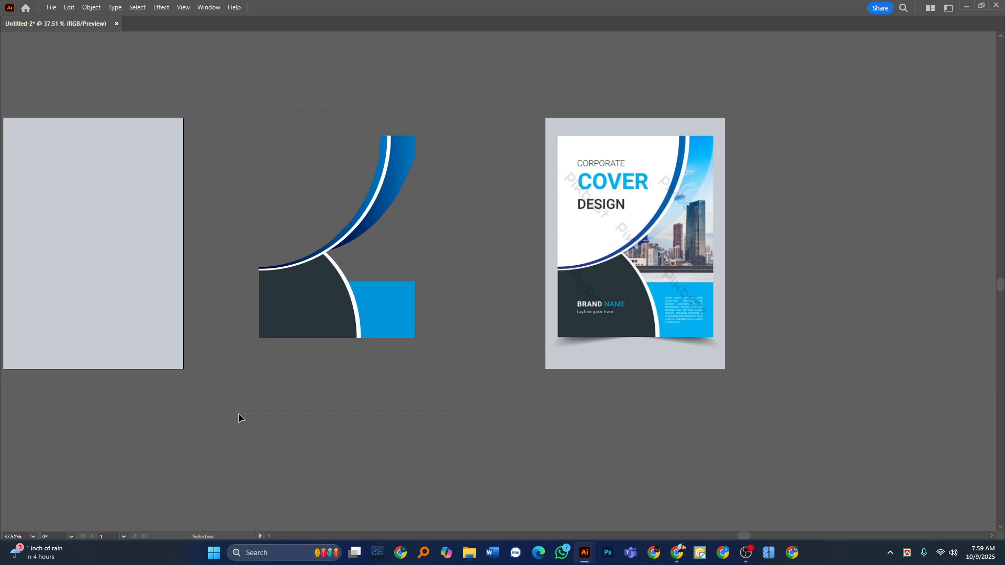
key(ctrl+a)
key(a)
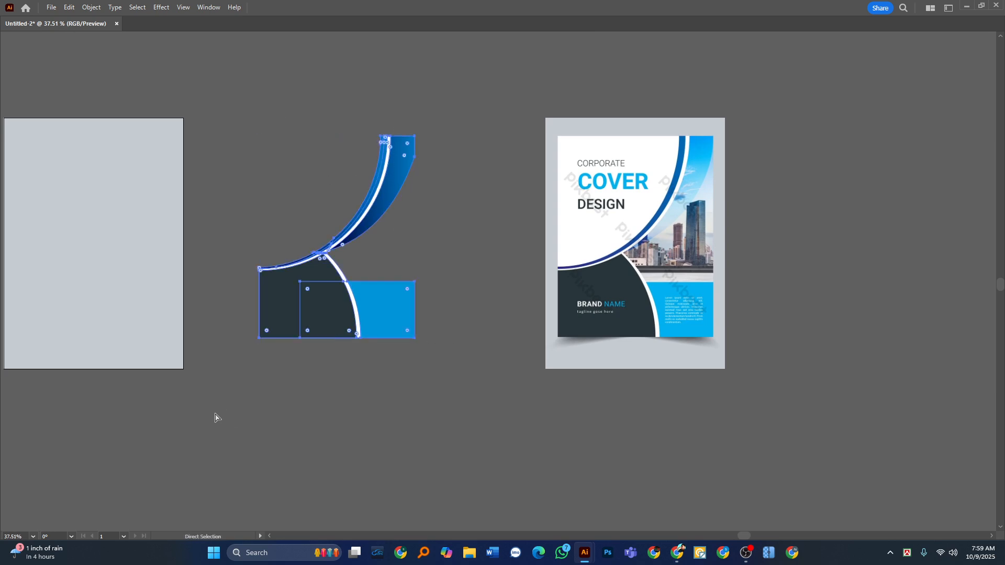
key(ctrl+z)
key(v)
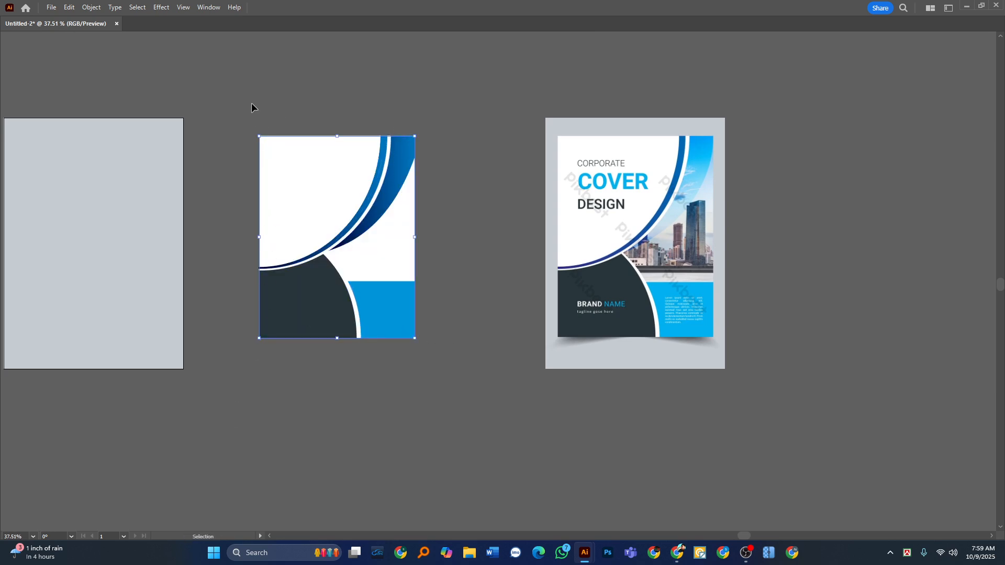
click(400, 505)
scroll(401, 184, down, 2)
drag(326, 258, 360, 269)
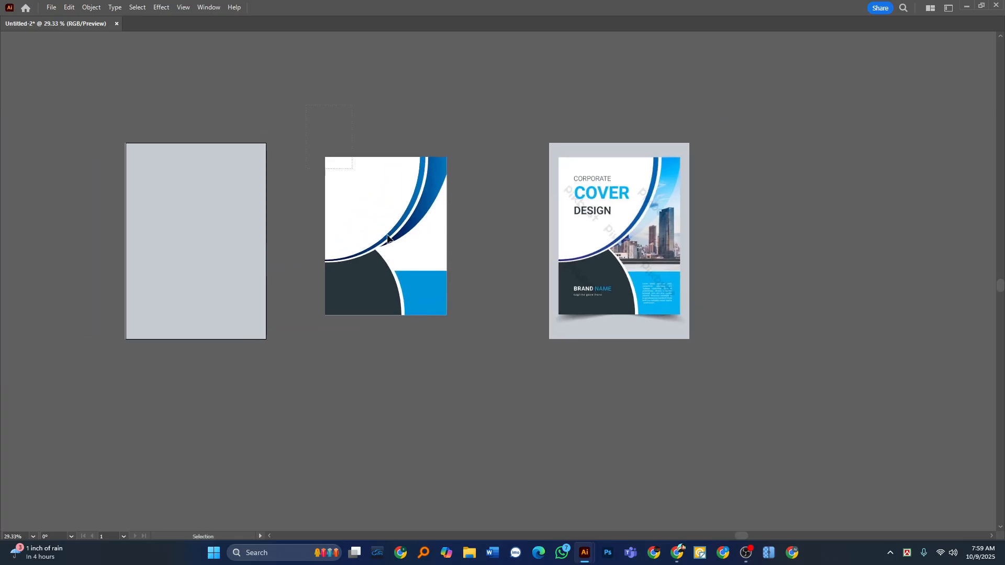
drag(474, 388, 471, 387)
key(a)
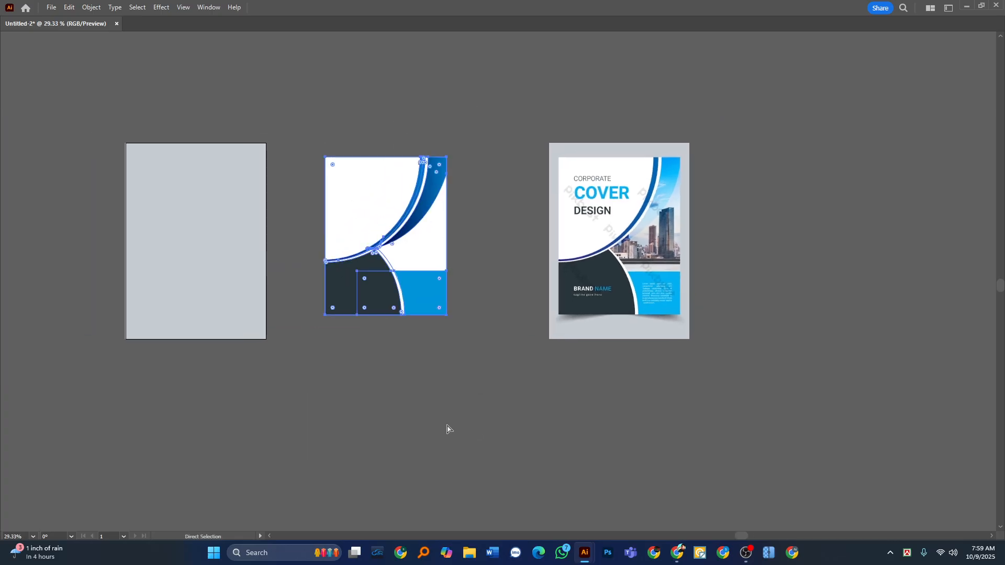
key(v)
click(418, 403)
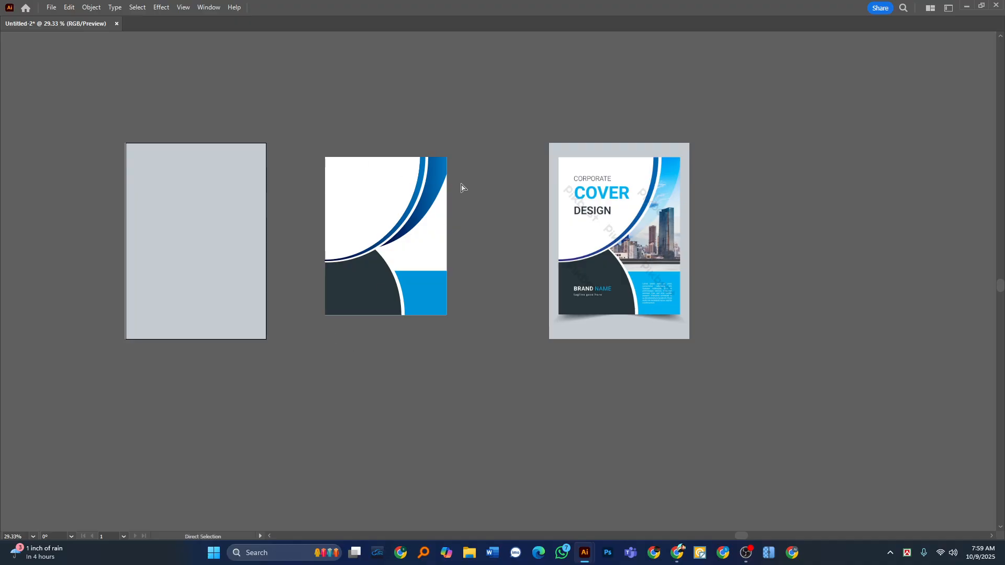
Add a text object above the reference title reading "corporate", "cover" and "design" on three separate lines.
key(space)
drag(457, 283, 415, 397)
scroll(471, 285, up, 7)
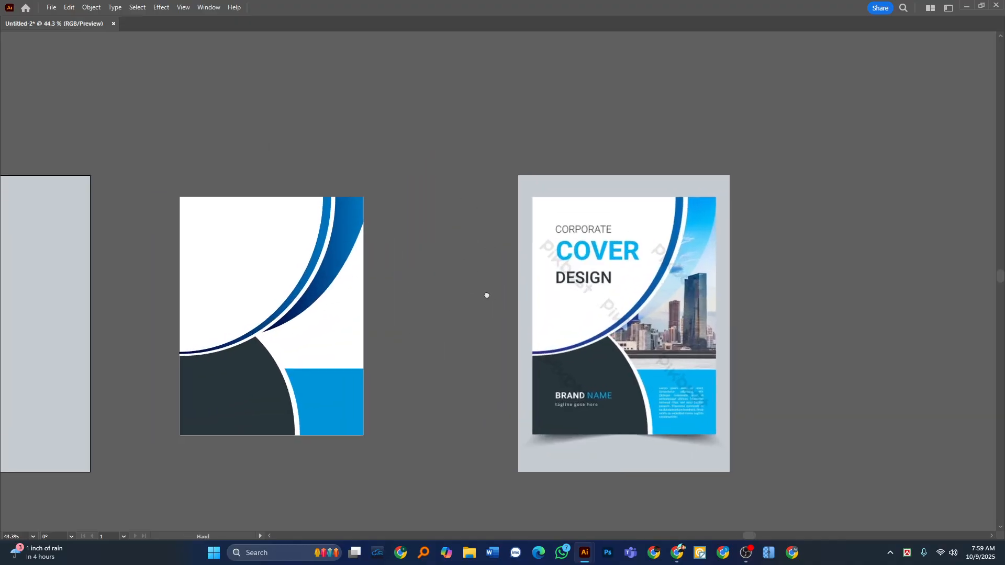
scroll(414, 264, up, 1)
key(Tab)
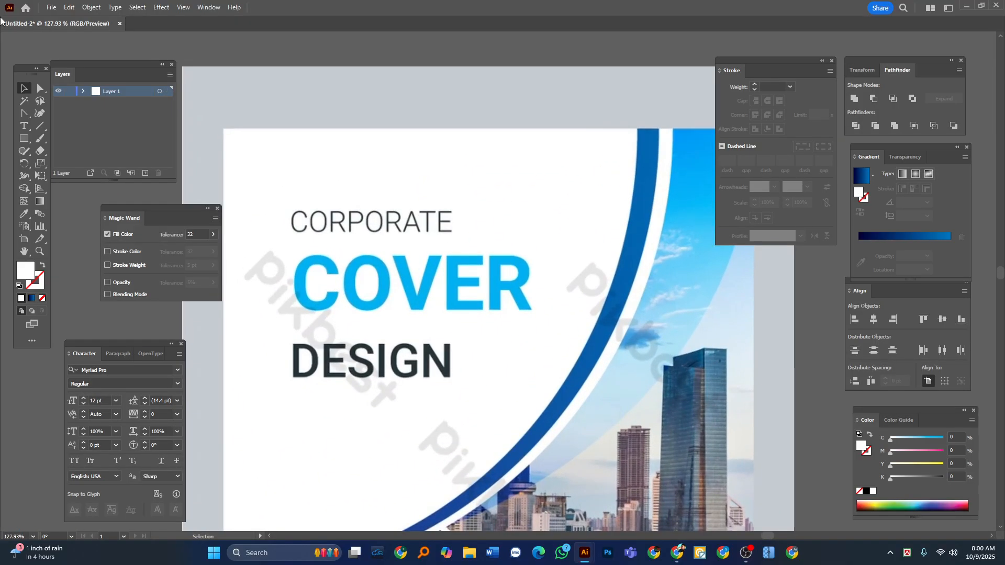
click(292, 169)
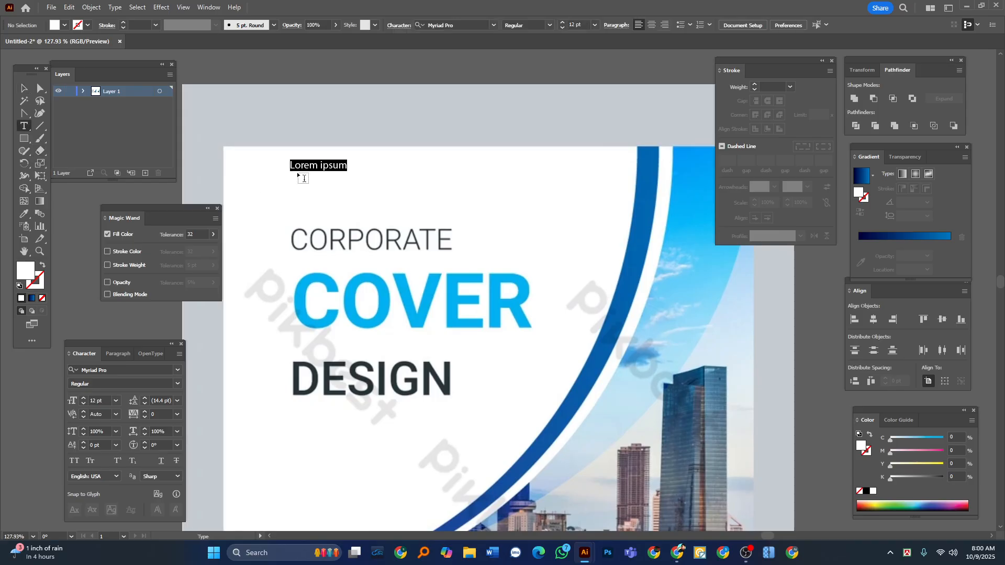
key(BackSpace)
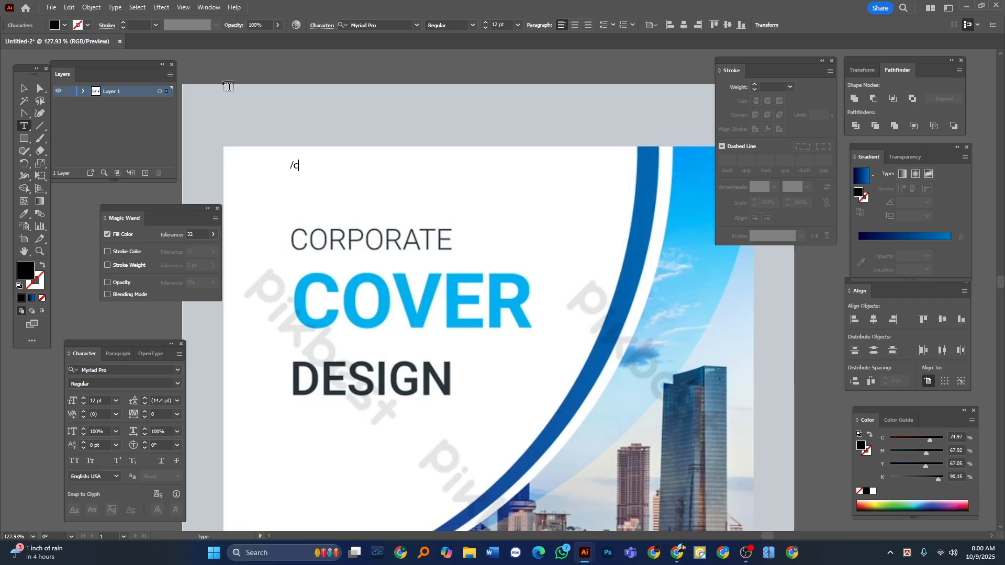
text(Co)
key(BackSpace)
key(BackSpace)
text(corporate)
key(Return)
text(cover)
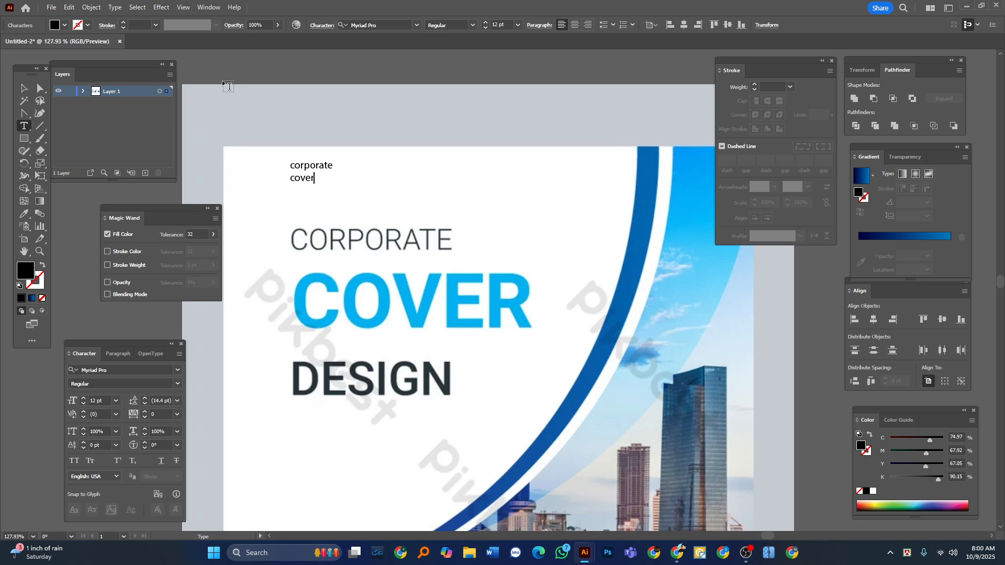
key(Return)
text(design)
key(Escape)
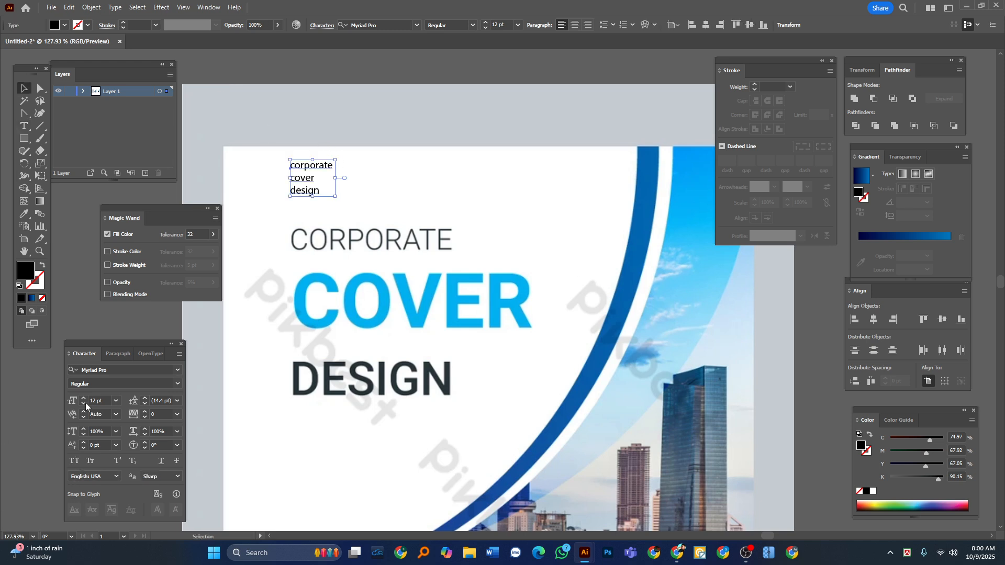
Set the three-line title text to All Caps and clear the selection.
click(73, 461)
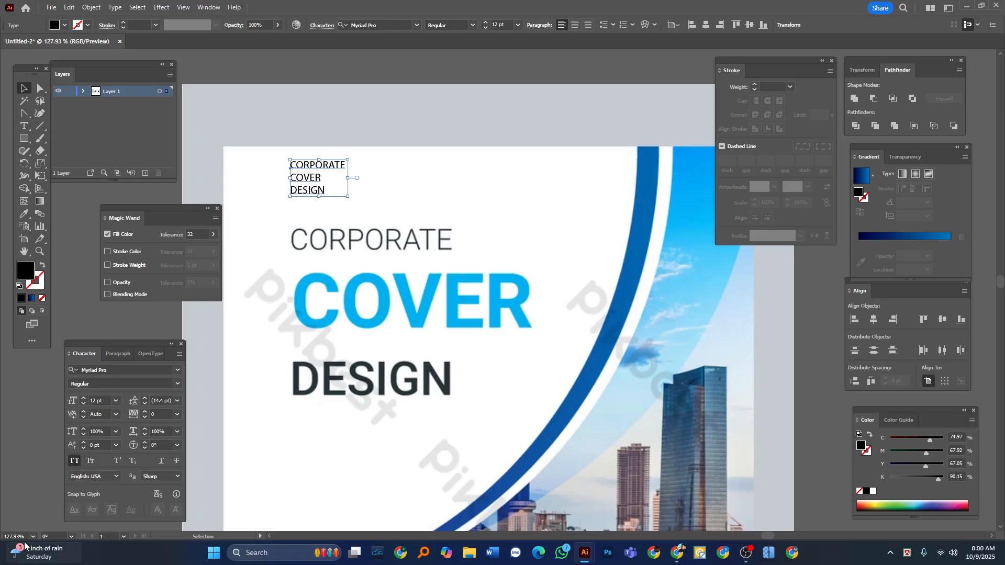
click(61, 331)
key(Tab)
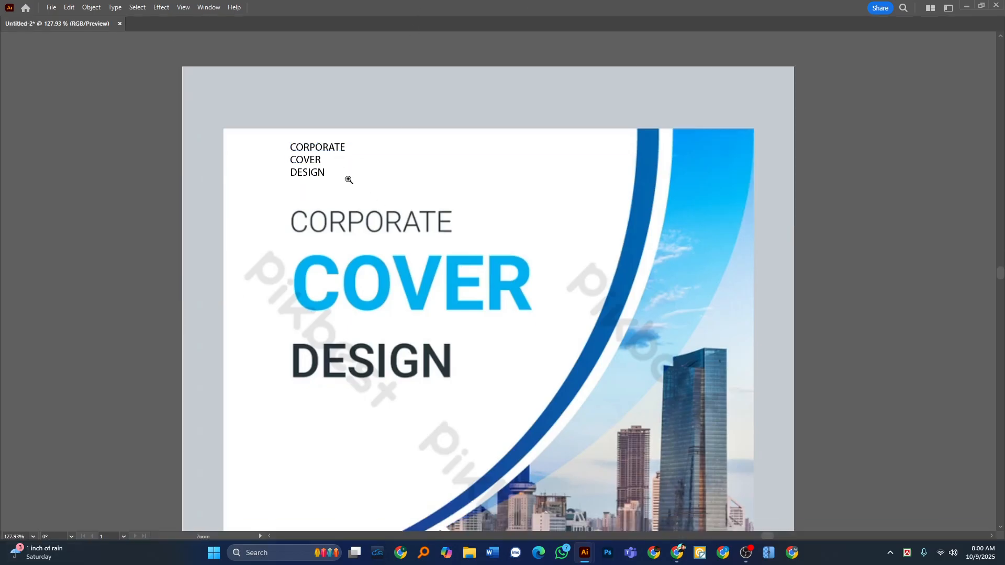
Duplicate the three-line title text onto the reference's dark panel above the brand name and fill the copy with white.
scroll(349, 161, down, 2)
drag(350, 162, 719, 435)
drag(659, 355, 610, 300)
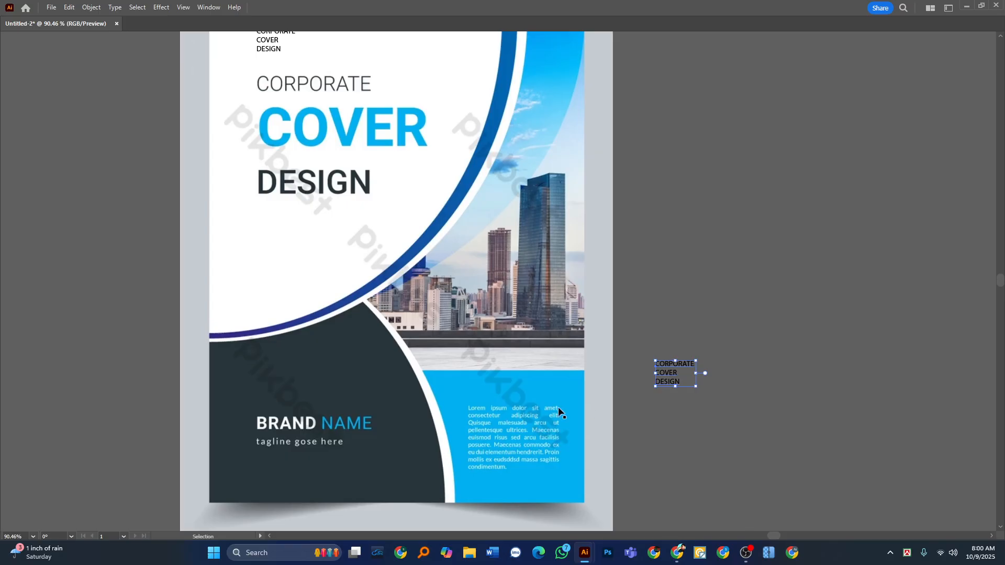
drag(680, 380, 380, 405)
key(Tab)
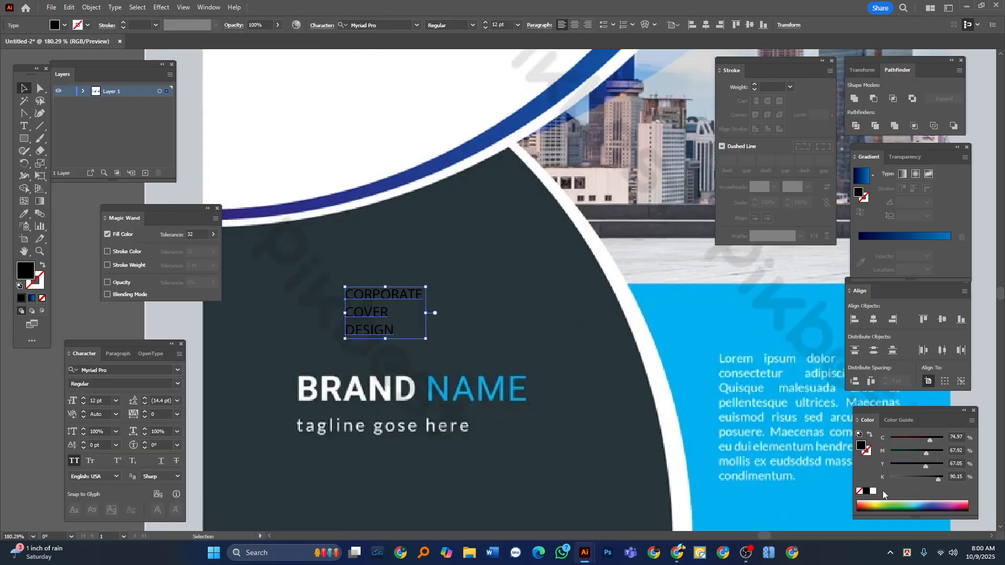
key(v)
Replace the white copy's wording with "BRAND NAME" and, on a second line, "TAGLINE GOSE HERE".
double_click(376, 313)
key(ctrl+a)
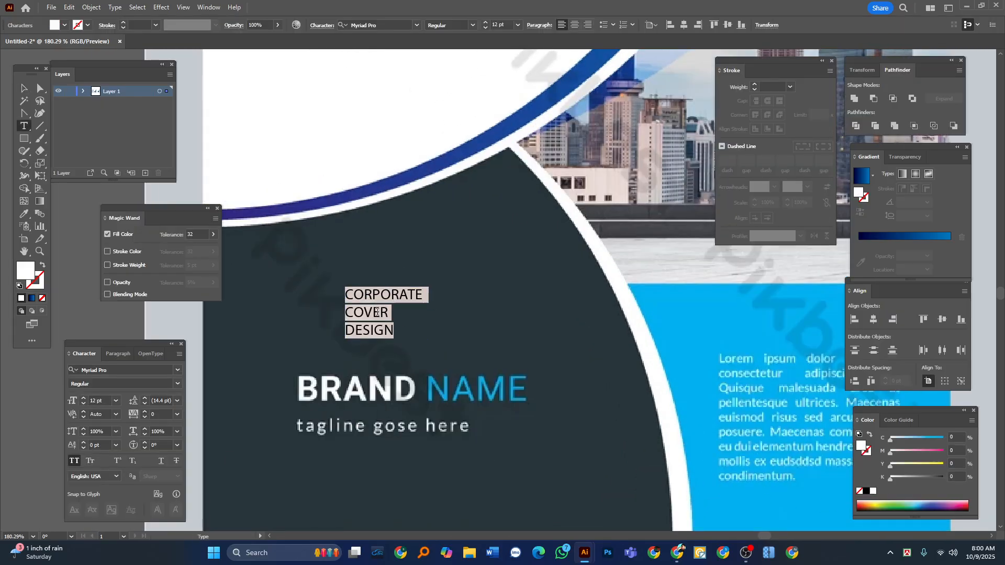
text(BR)
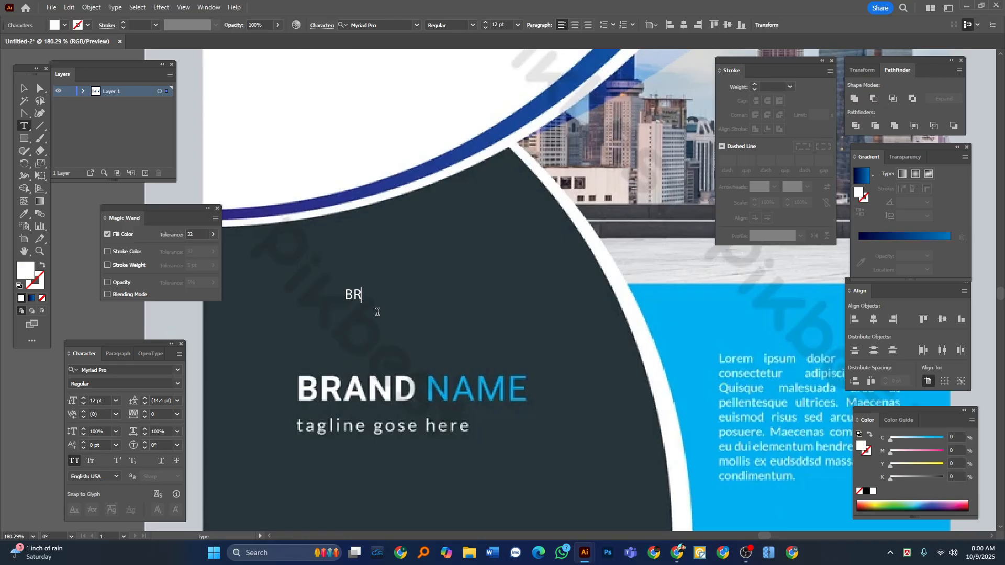
text(AND NAME)
key(Return)
text(TAGLINE )
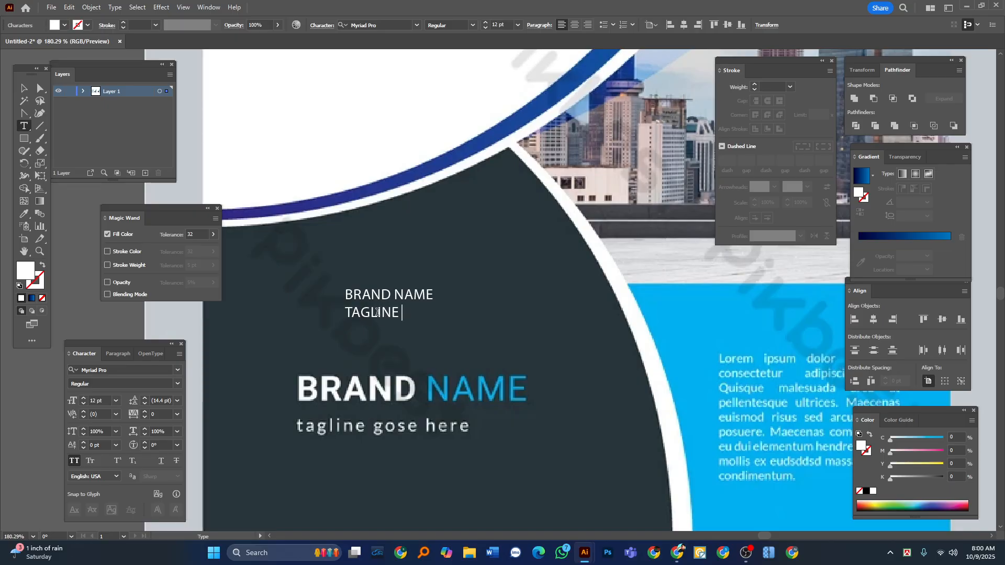
text(GOSE HE)
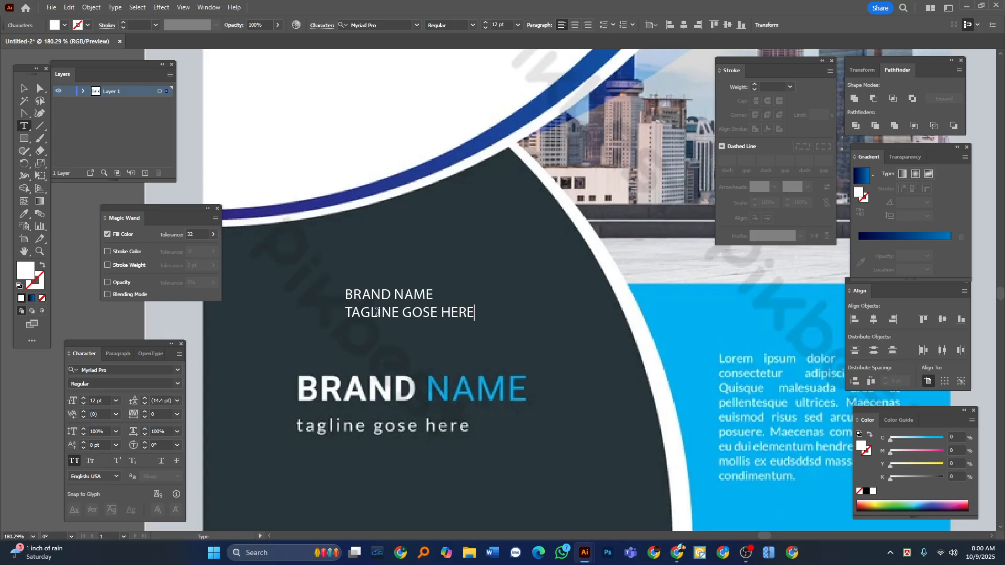
text(RE)
key(Escape)
key(Tab)
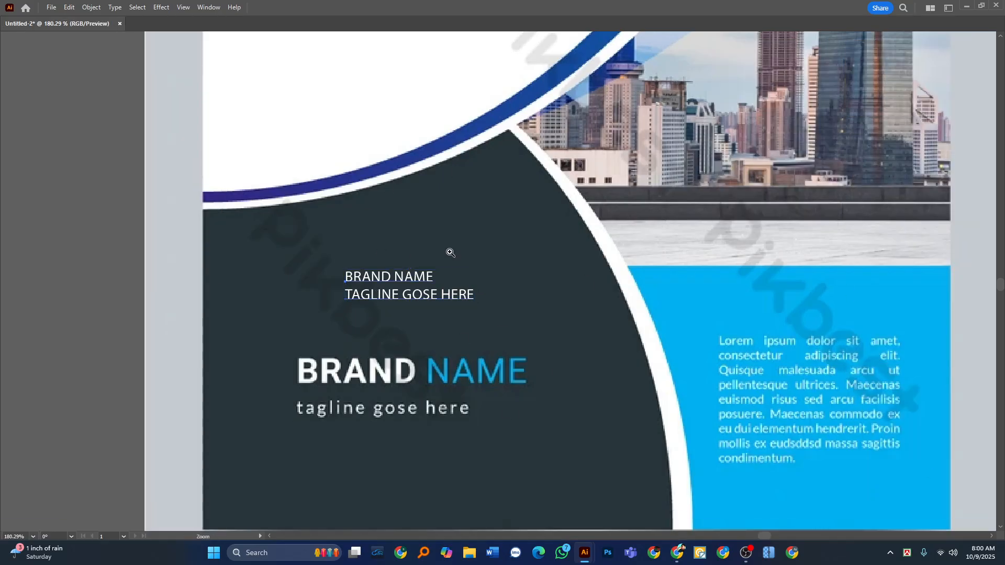
Transfer the three-line title text from the reference to the recreated cover's white area and enlarge it to about 61 pt.
drag(451, 252, 433, 249)
drag(433, 249, 418, 342)
drag(418, 343, 749, 413)
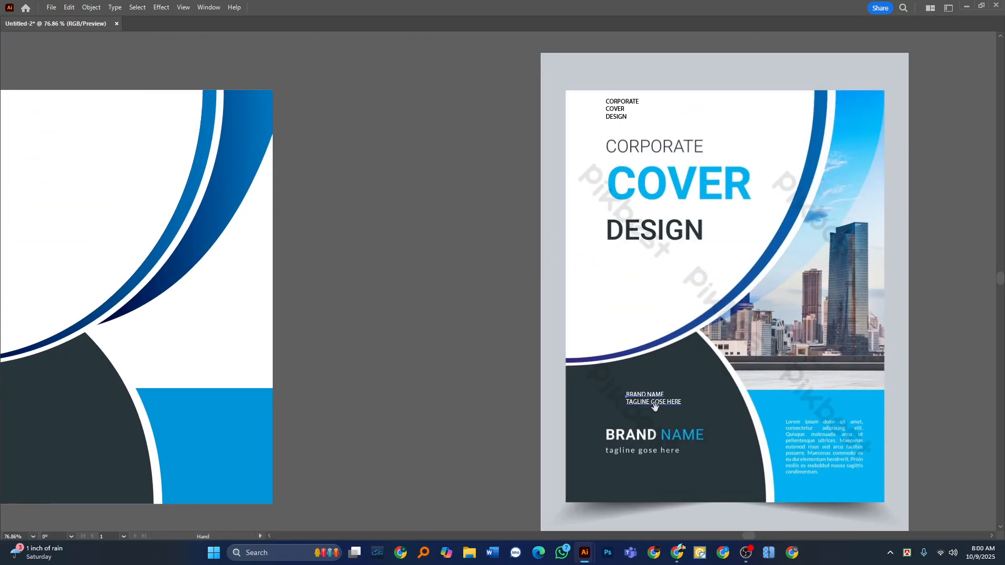
click(615, 113)
key(Delete)
drag(97, 217, 498, 261)
scroll(511, 244, up, 2)
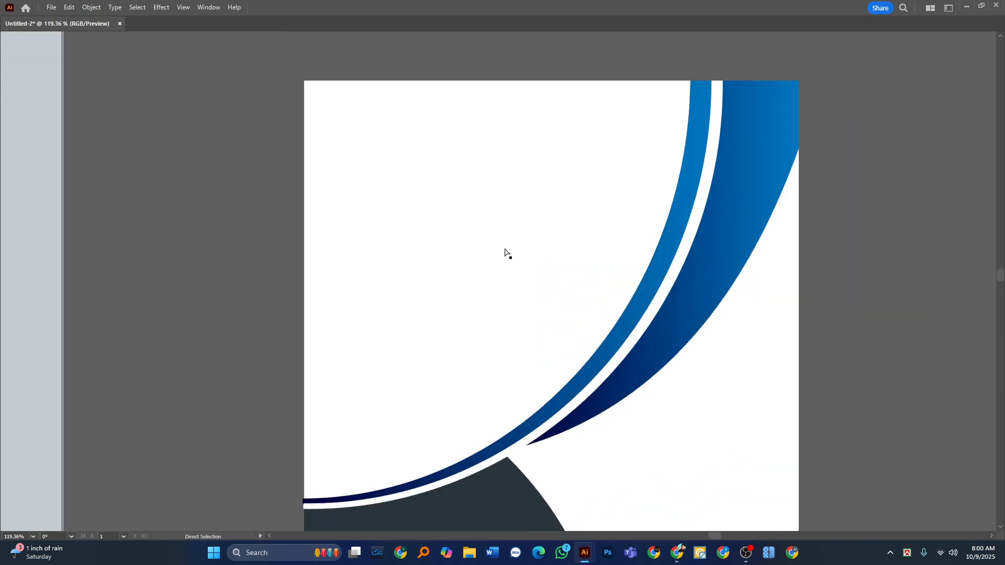
key(ctrl+z)
drag(497, 265, 506, 185)
scroll(441, 210, up, 1)
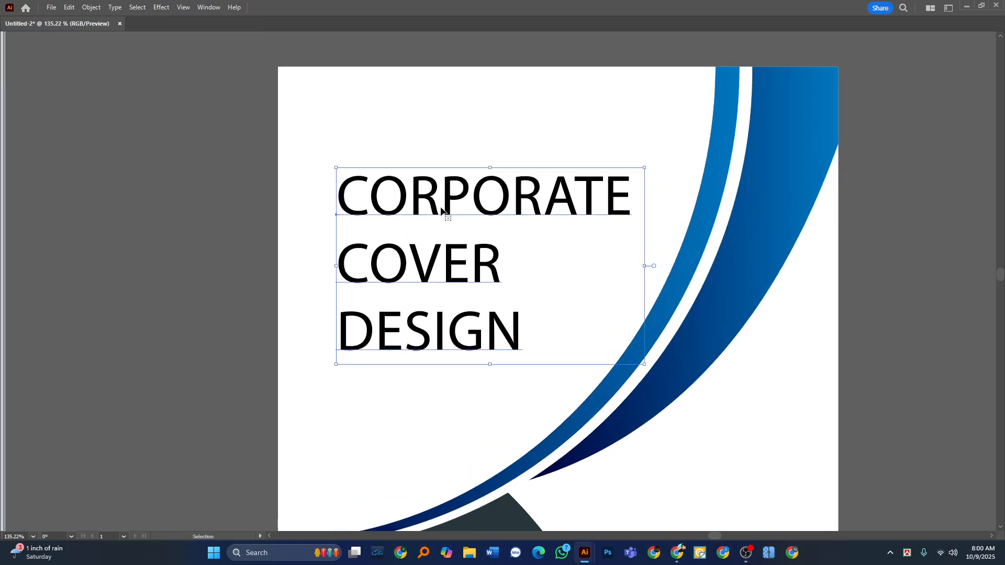
Split the word CORPORATE out of the title into its own text object and place it above COVER and DESIGN.
double_click(440, 206)
triple_click(440, 206)
key(ctrl+c)
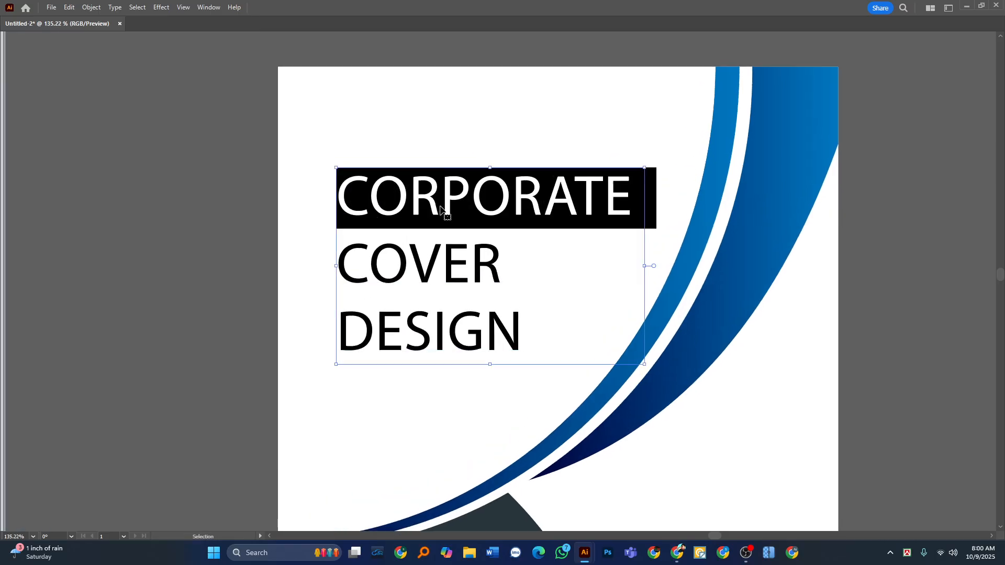
key(BackSpace)
key(Escape)
drag(432, 203, 443, 282)
key(ctrl+v)
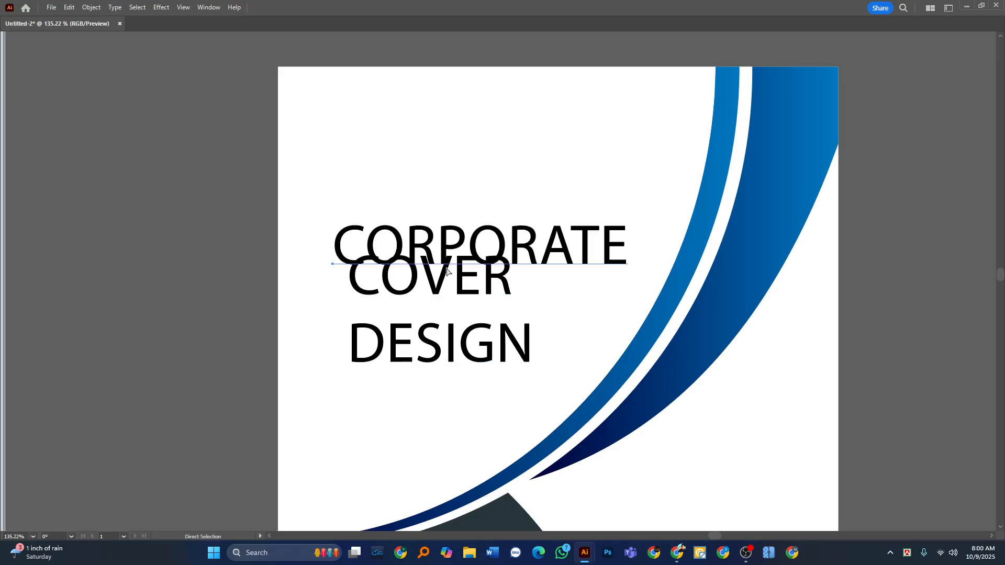
drag(479, 252, 477, 184)
Remove the empty trailing line from the CORPORATE text object and bring back the hidden panels.
key(t)
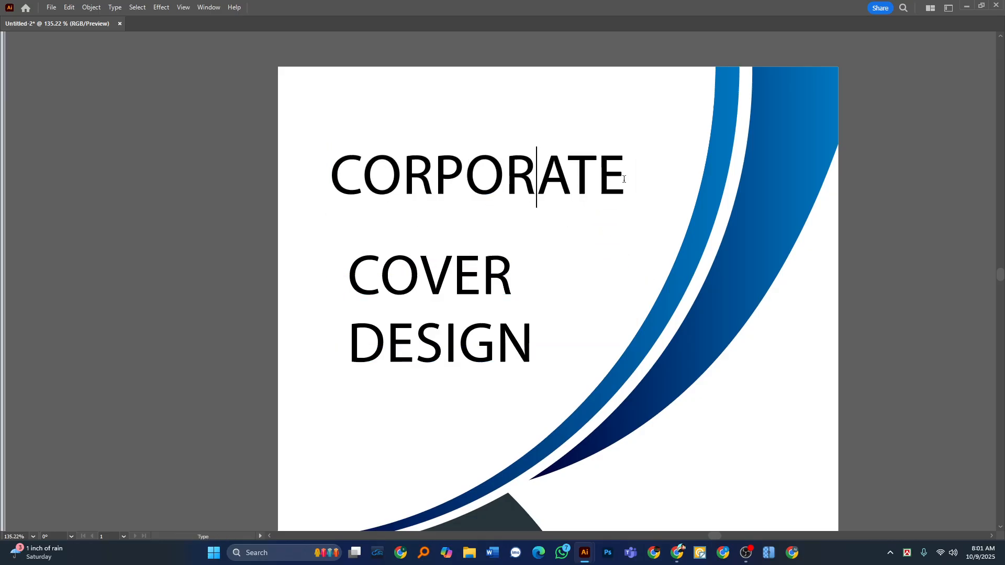
click(623, 179)
key(Escape)
key(Tab)
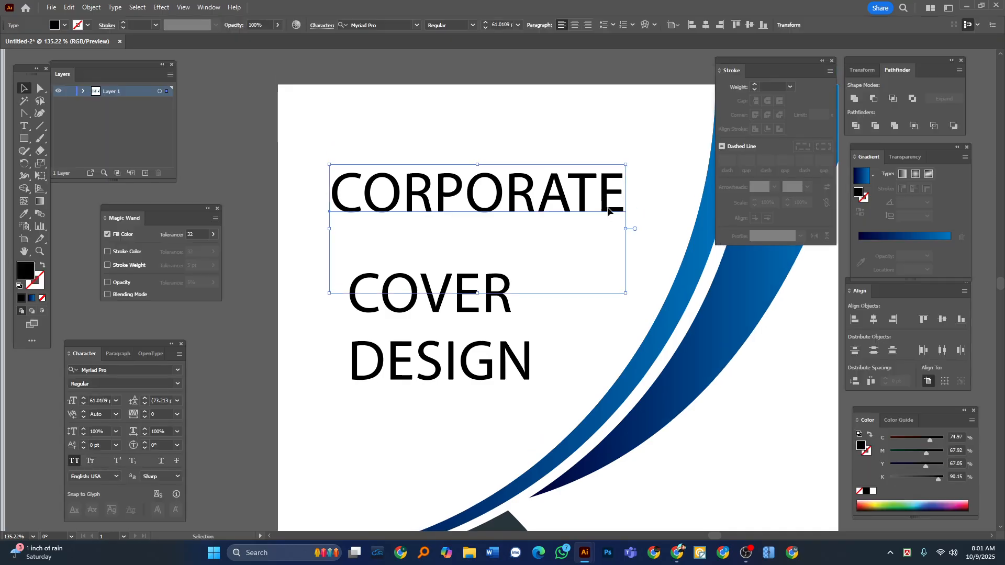
double_click(608, 209)
key(Delete)
key(ctrl+z)
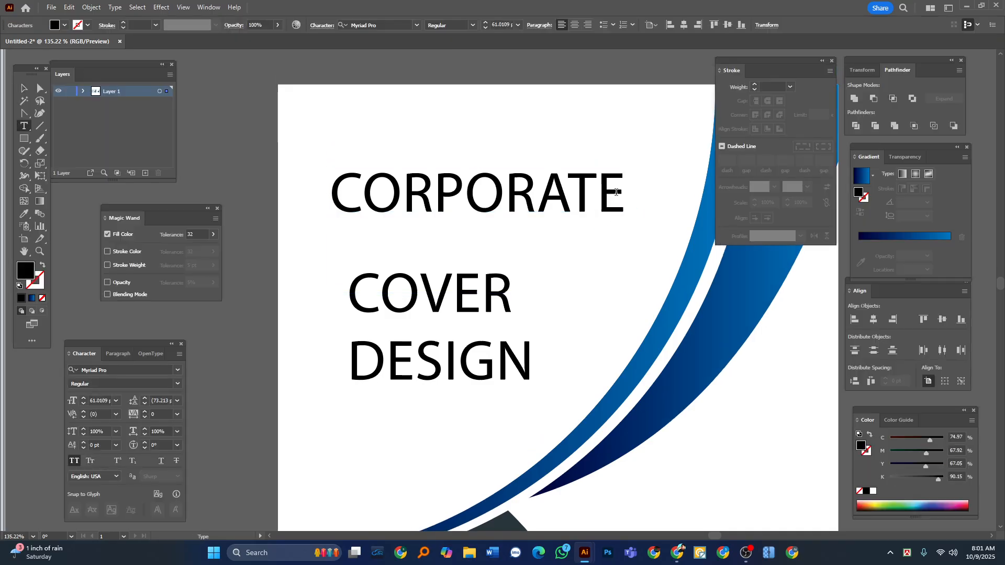
key(Escape)
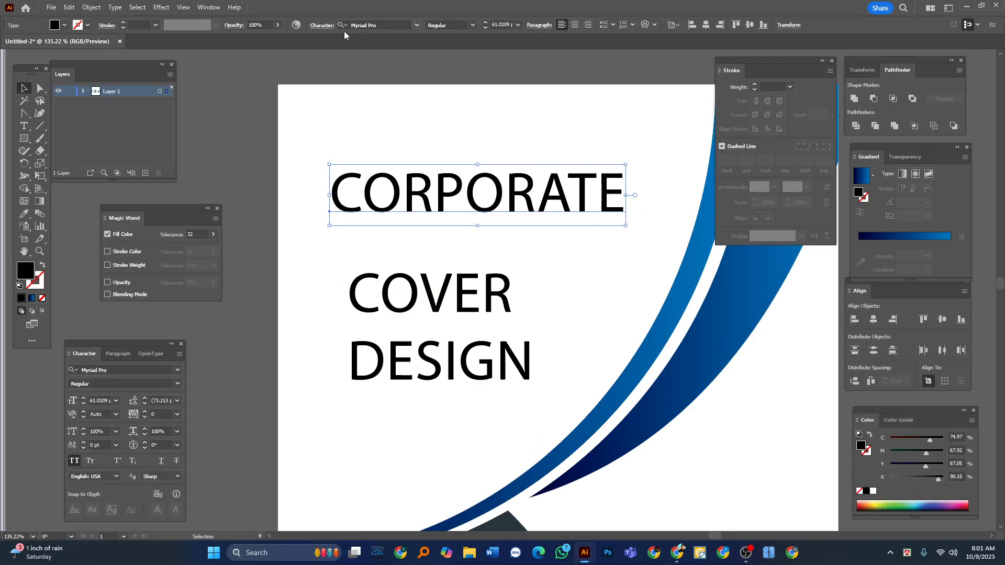
Set the CORPORATE text's font to Raleway Thin Italic and open its list of font styles.
click(373, 24)
text(r)
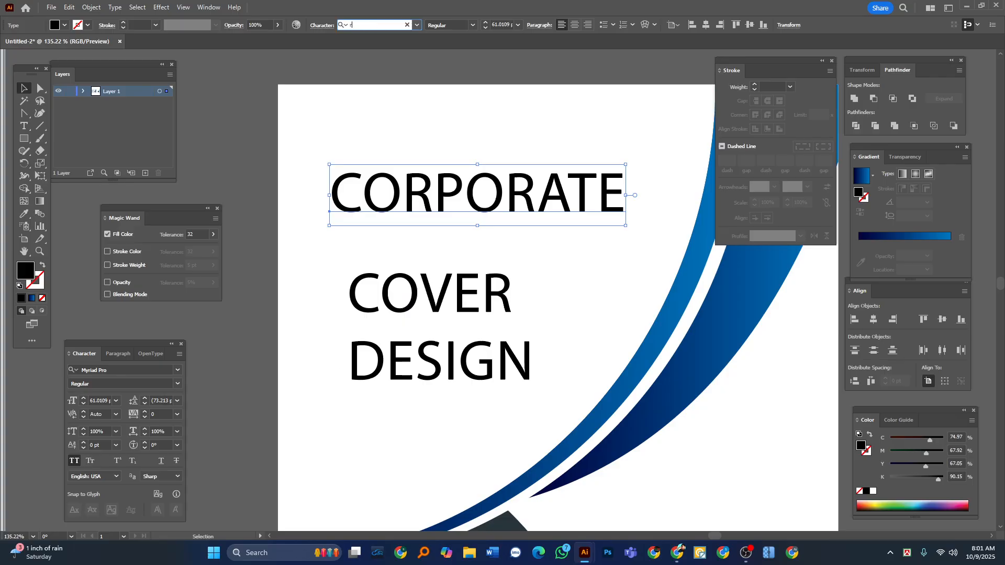
text(al)
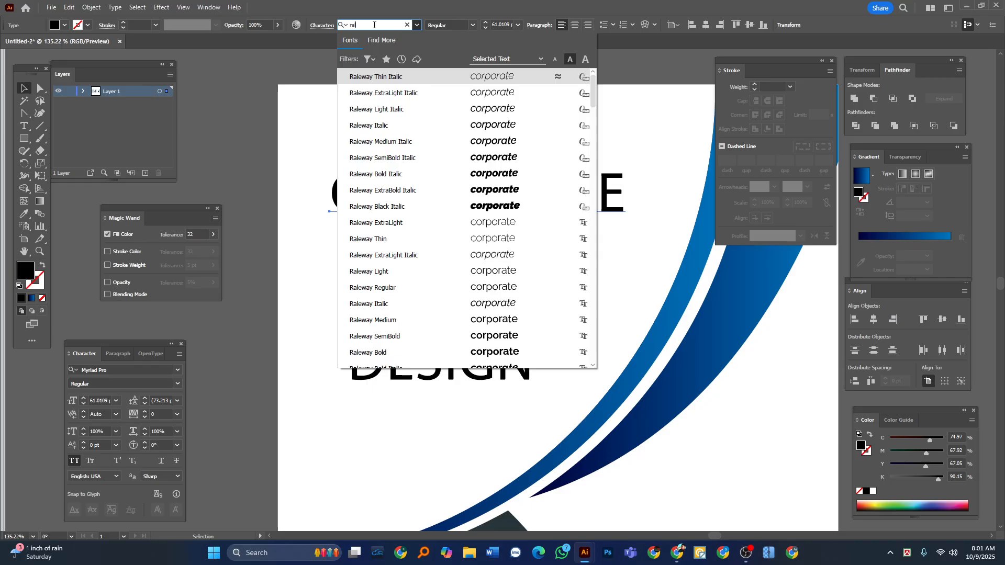
text(ew)
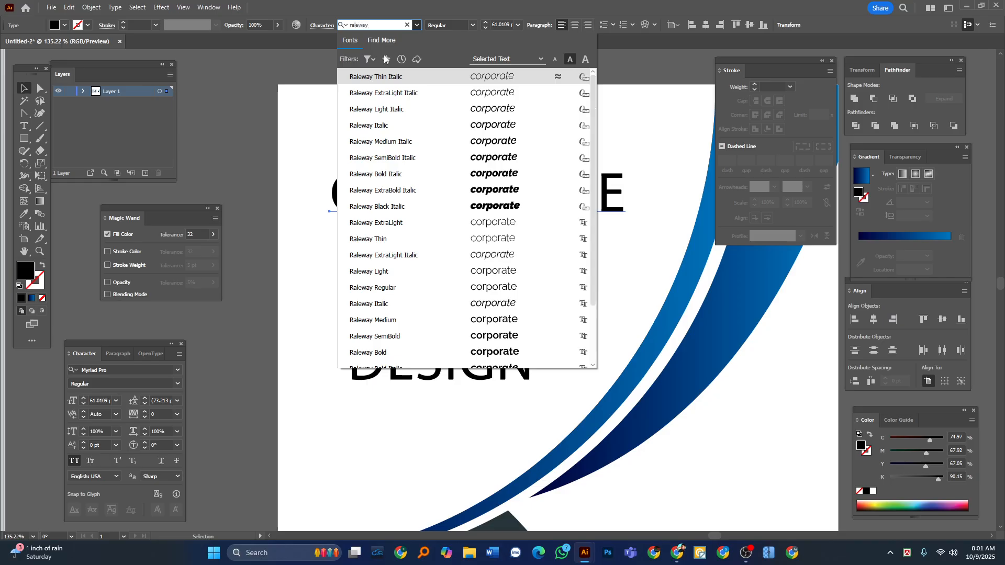
text(ay)
click(376, 76)
click(475, 24)
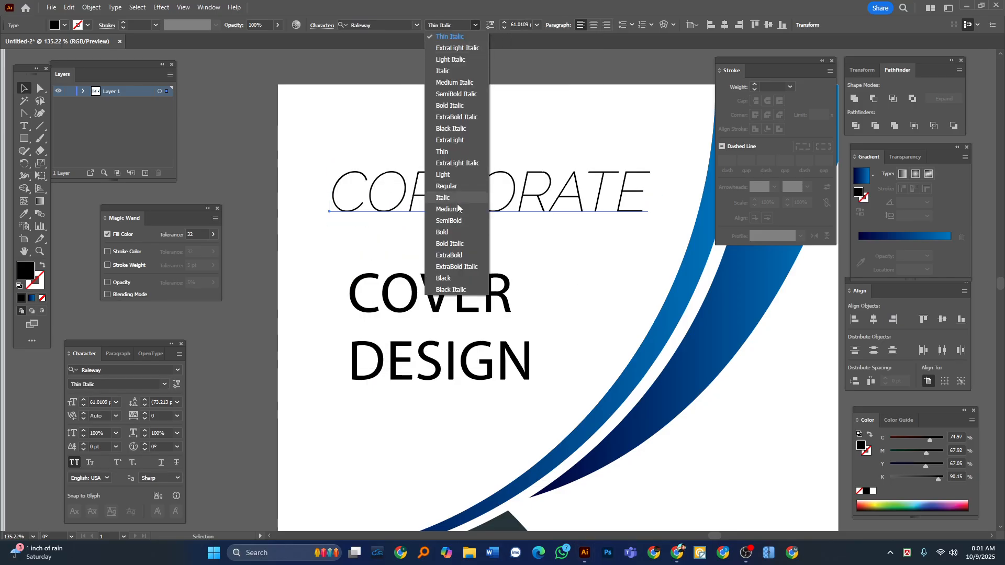
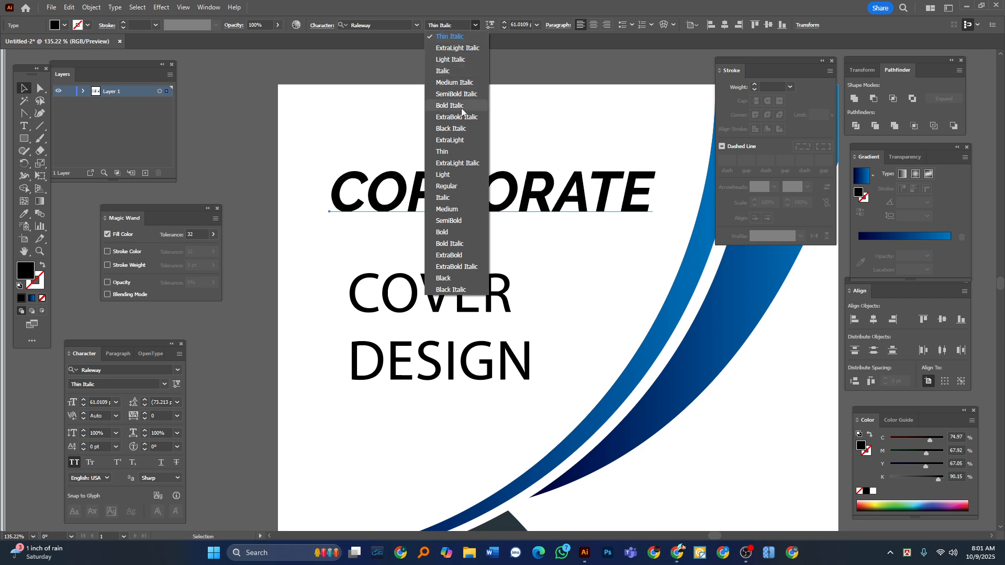
Set the CORPORATE text's font style to Regular and shrink the text to about 40% of its size.
click(457, 187)
click(245, 154)
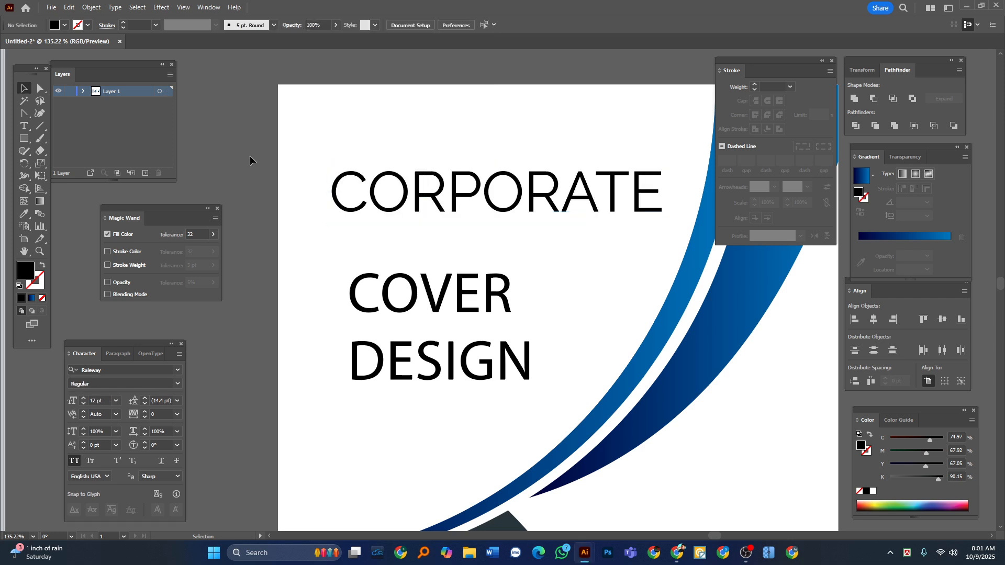
key(Tab)
click(498, 179)
drag(664, 206, 466, 208)
Split the word COVER into its own text object above DESIGN and remove its empty trailing line.
click(406, 282)
double_click(406, 283)
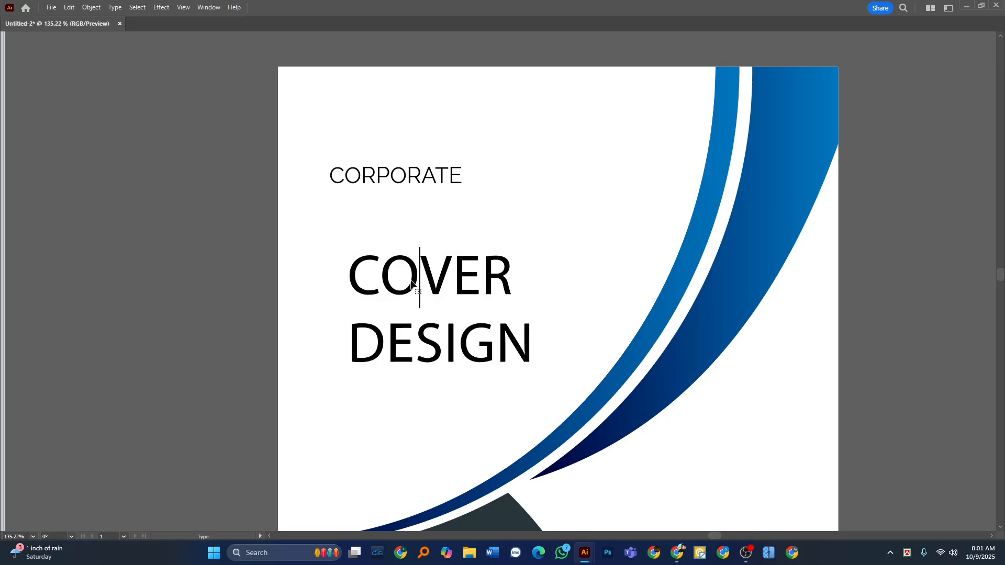
double_click(406, 283)
key(ctrl+x)
key(Escape)
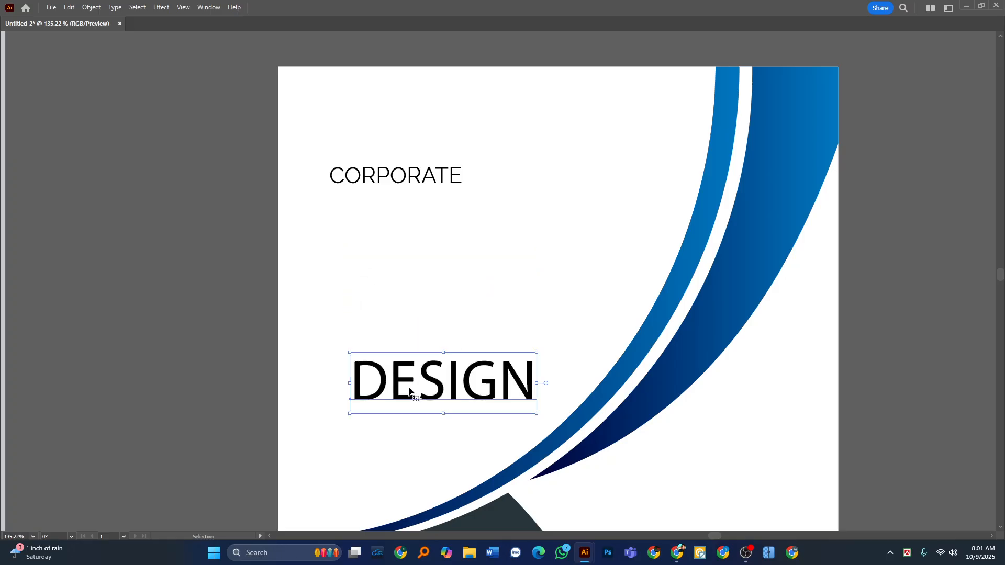
key(ctrl+shift+a)
key(ctrl+v)
drag(449, 318, 396, 323)
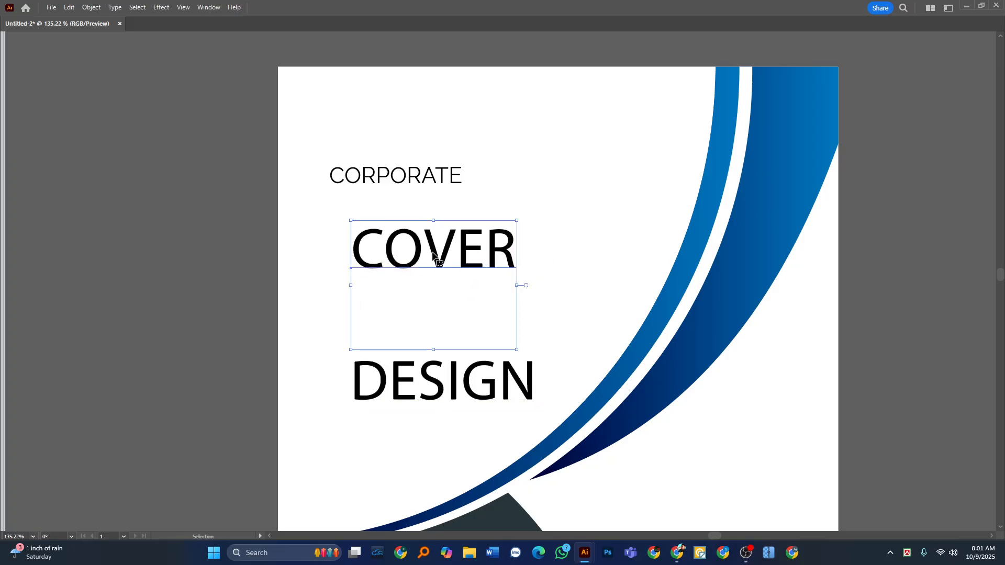
key(t)
key(Escape)
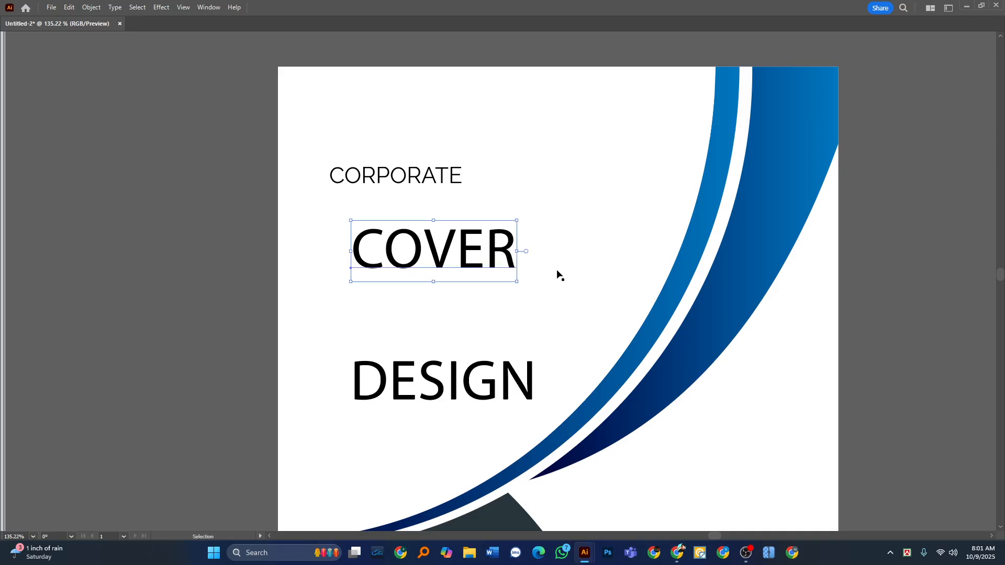
Set the COVER text to Montserrat Black and place it directly beneath CORPORATE.
key(Tab)
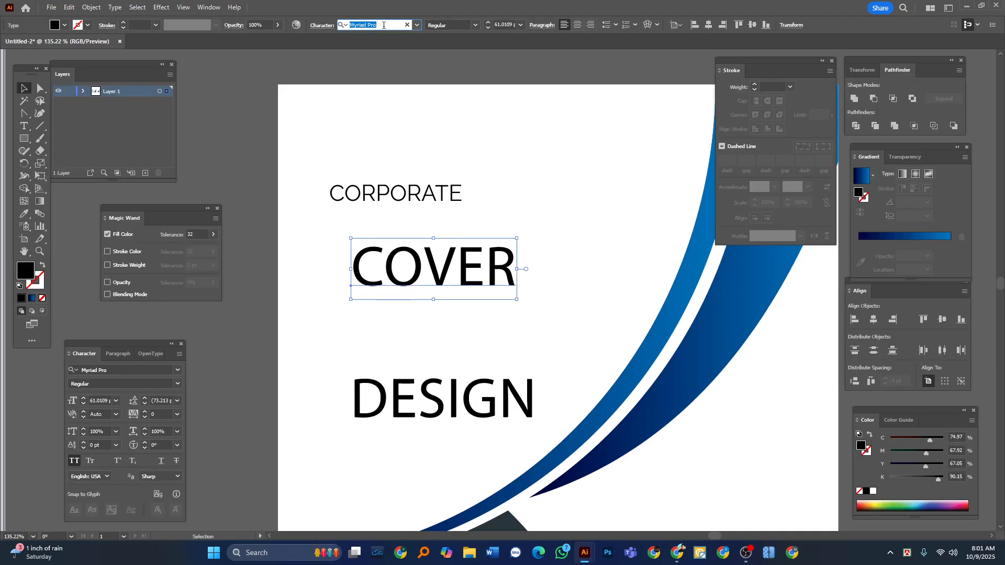
text(mon)
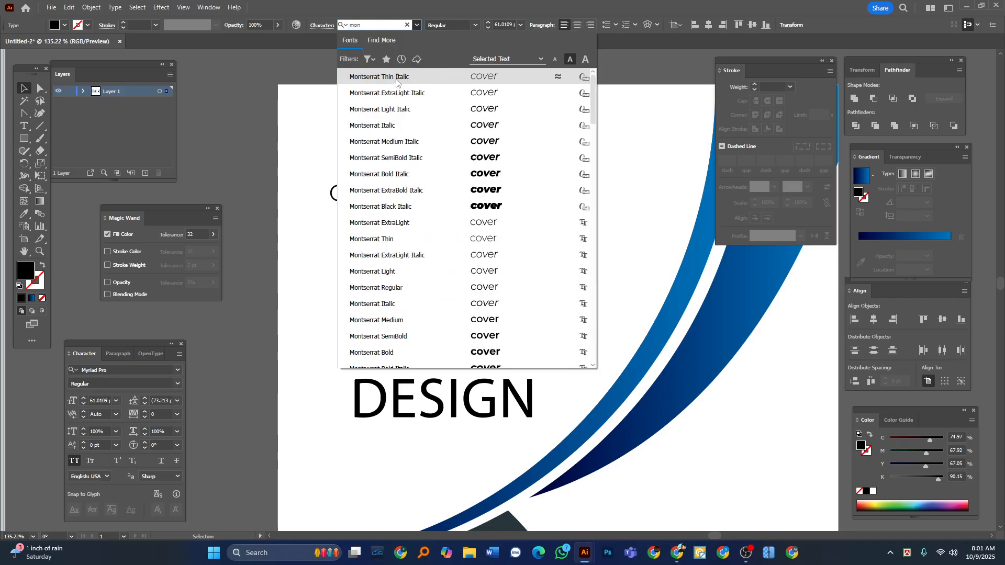
click(396, 79)
click(475, 25)
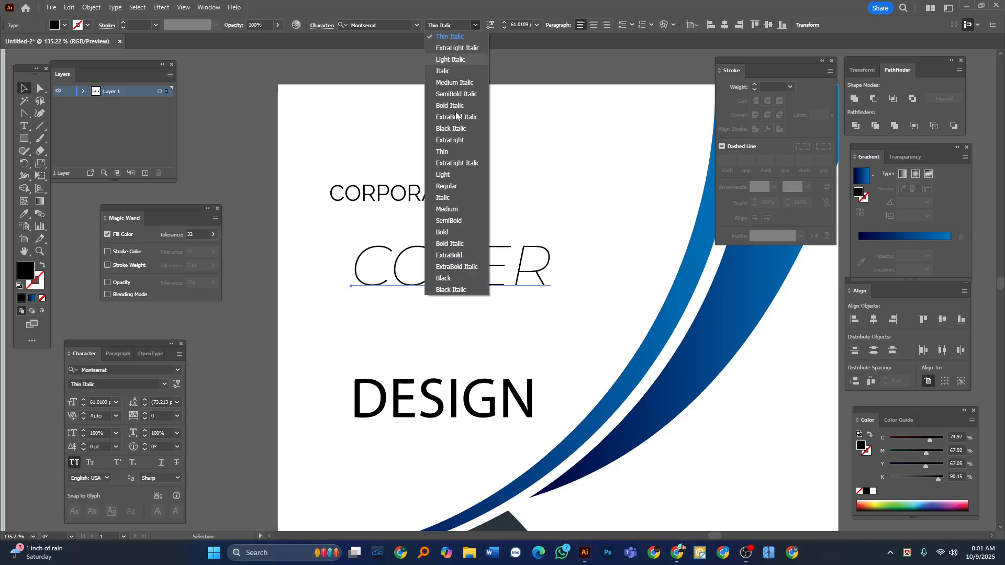
click(455, 283)
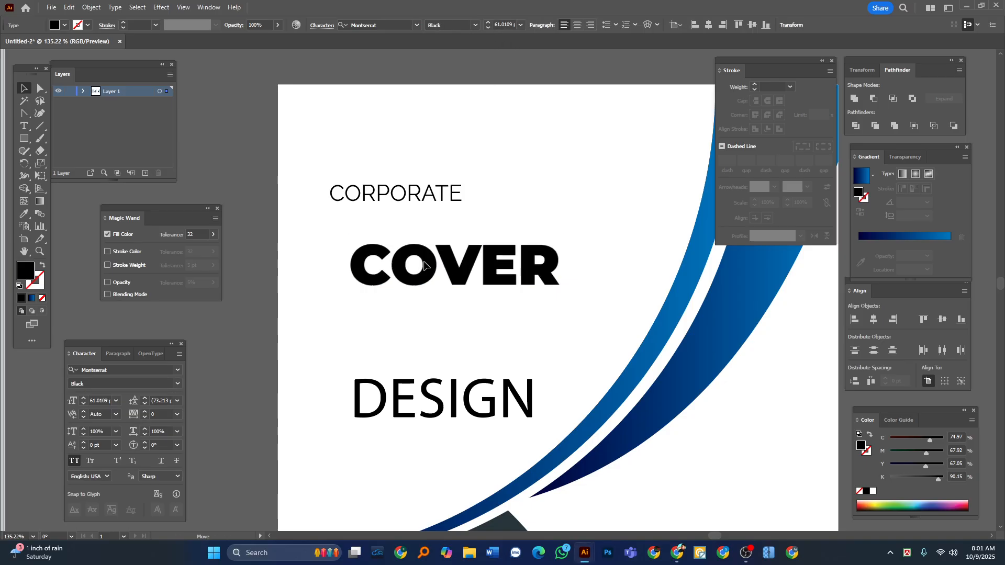
drag(442, 275, 419, 243)
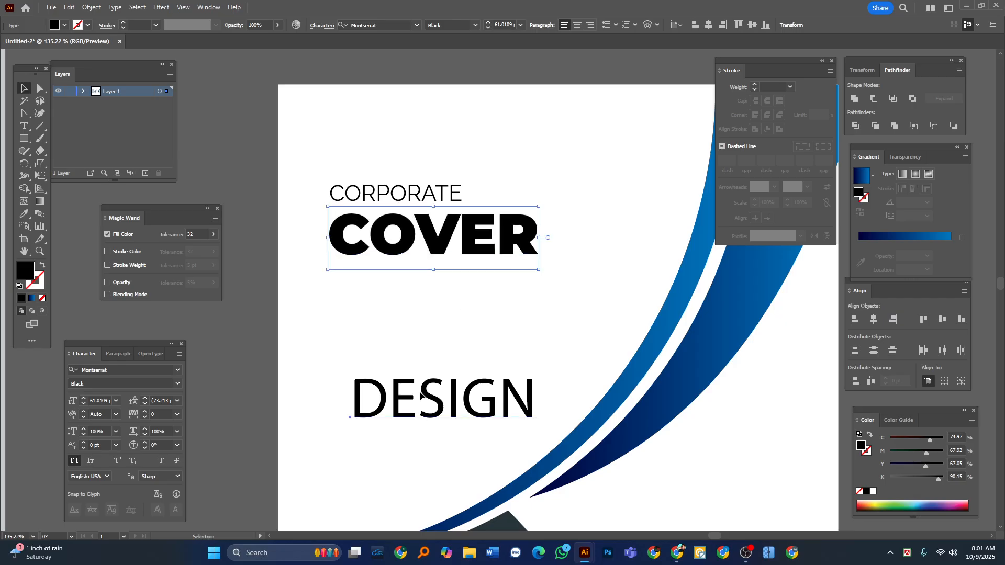
Move DESIGN beneath COVER, shrink it to about 48.7 pt and set its font to Raleway Bold.
drag(405, 410, 390, 295)
click(381, 25)
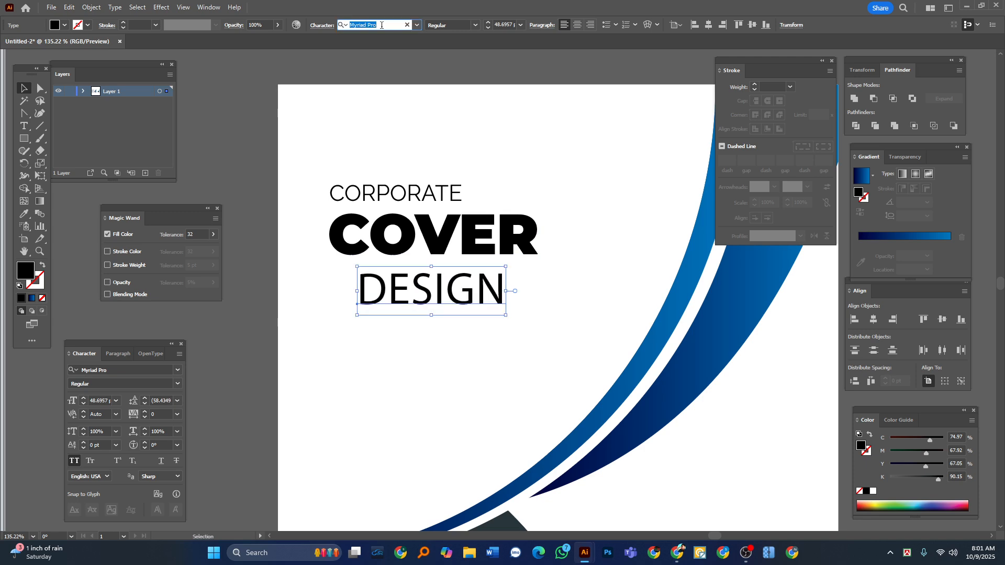
text(r)
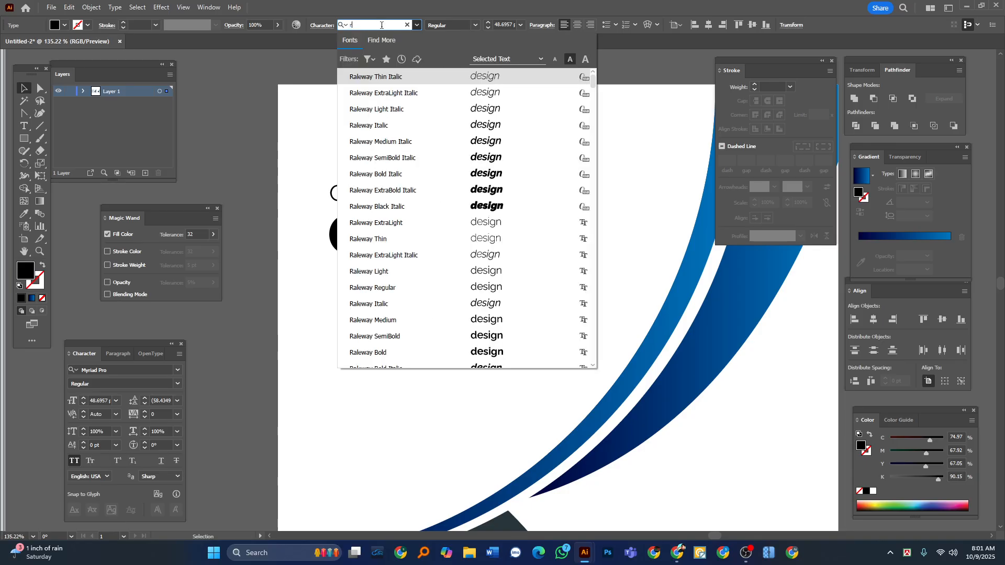
text(ale)
click(398, 75)
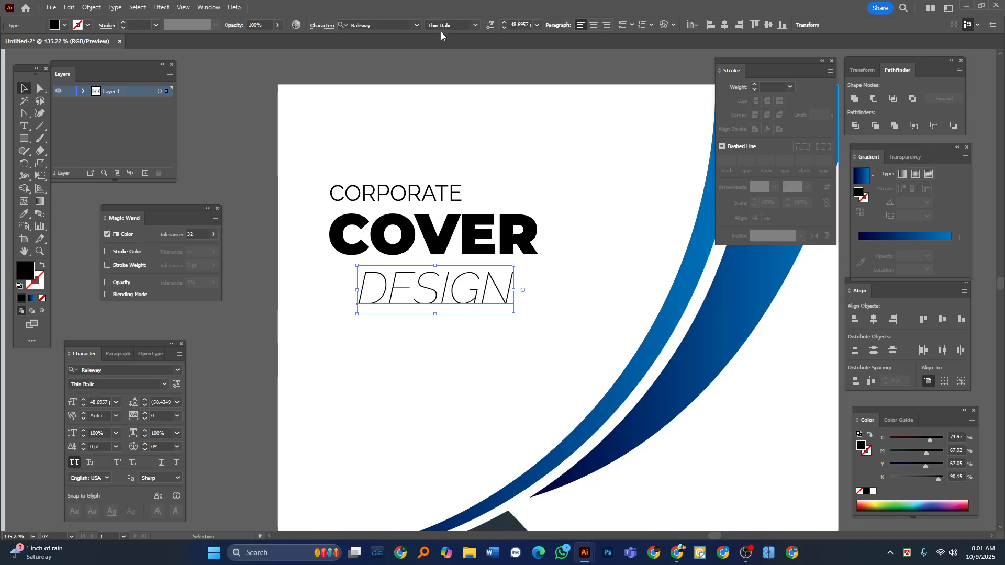
click(471, 22)
click(451, 217)
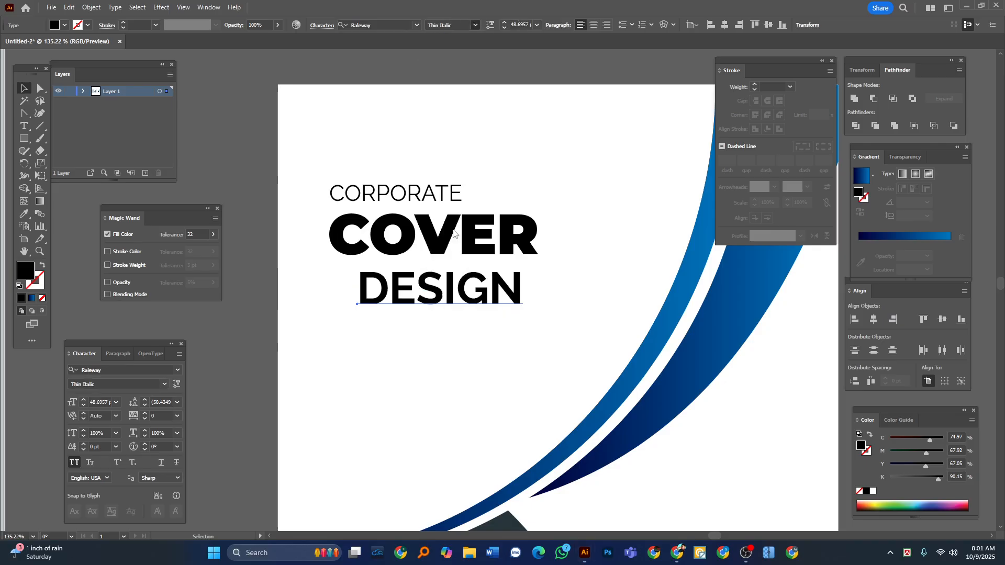
click(249, 189)
Align the left edges of the CORPORATE, COVER and DESIGN text objects.
key(Tab)
drag(376, 221, 415, 229)
click(372, 229)
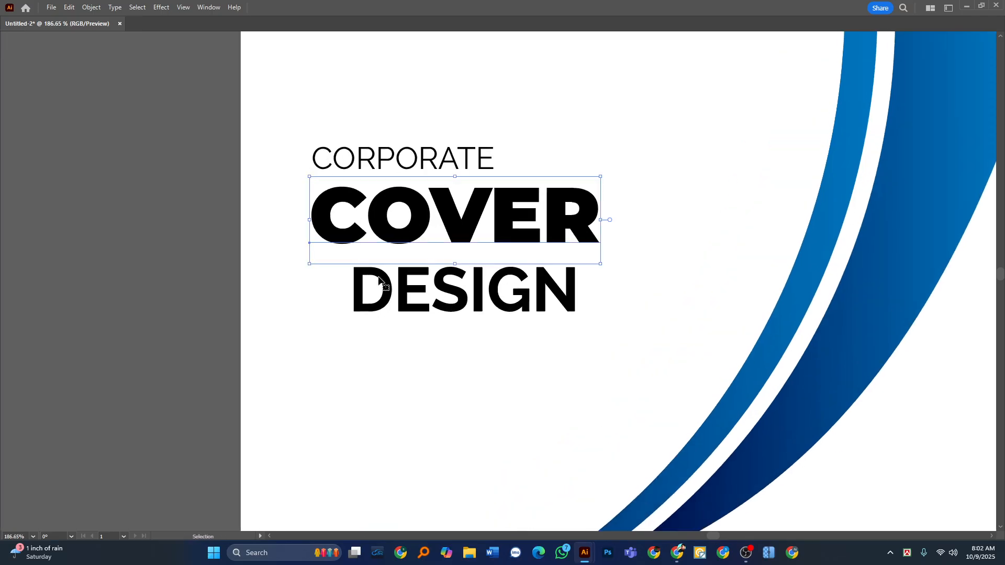
shift+click(378, 301)
shift+click(369, 160)
key(Tab)
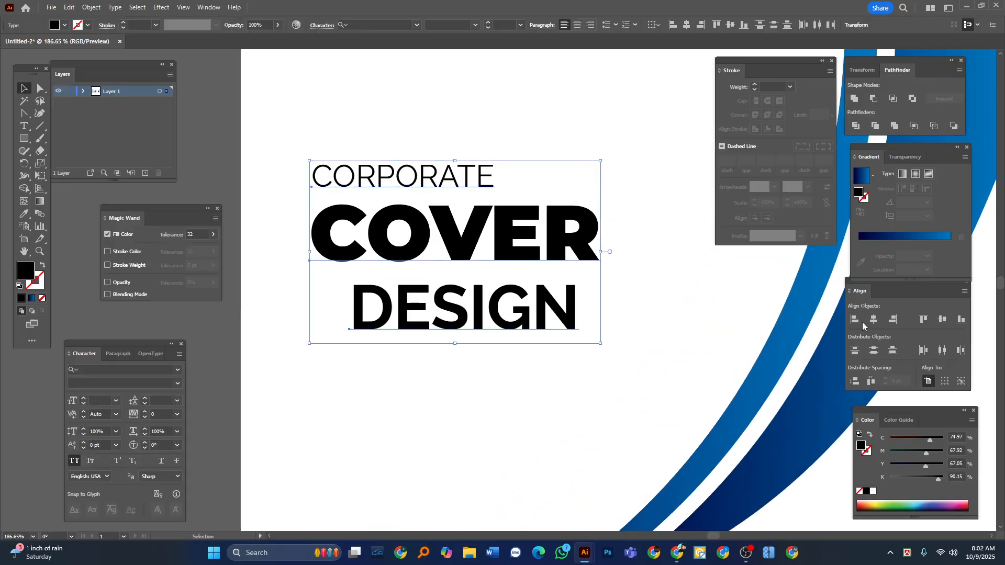
click(854, 319)
key(Tab)
scroll(417, 215, up, 1)
click(117, 215)
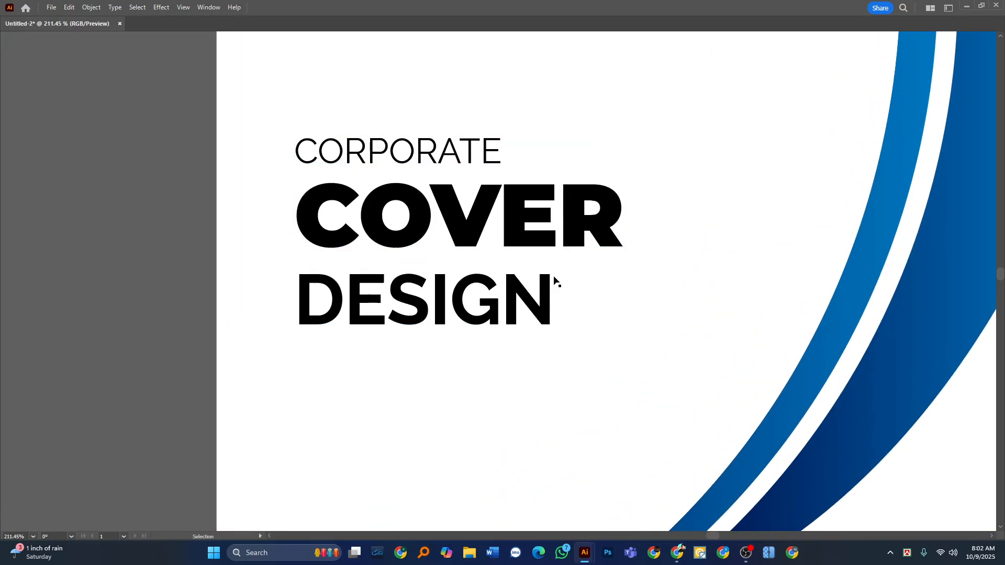
Scale the three title lines together so COVER is about 63 pt, and position them in the cover's white area.
click(364, 309)
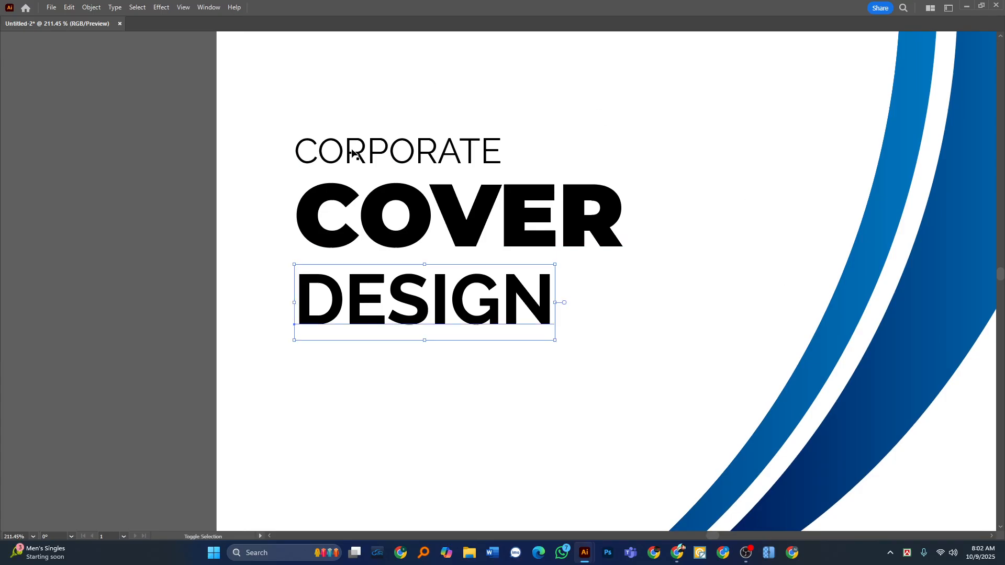
shift+click(351, 166)
shift+click(468, 242)
drag(623, 241, 702, 246)
drag(461, 202, 423, 236)
drag(423, 236, 365, 265)
ctrl+drag(365, 265, 415, 240)
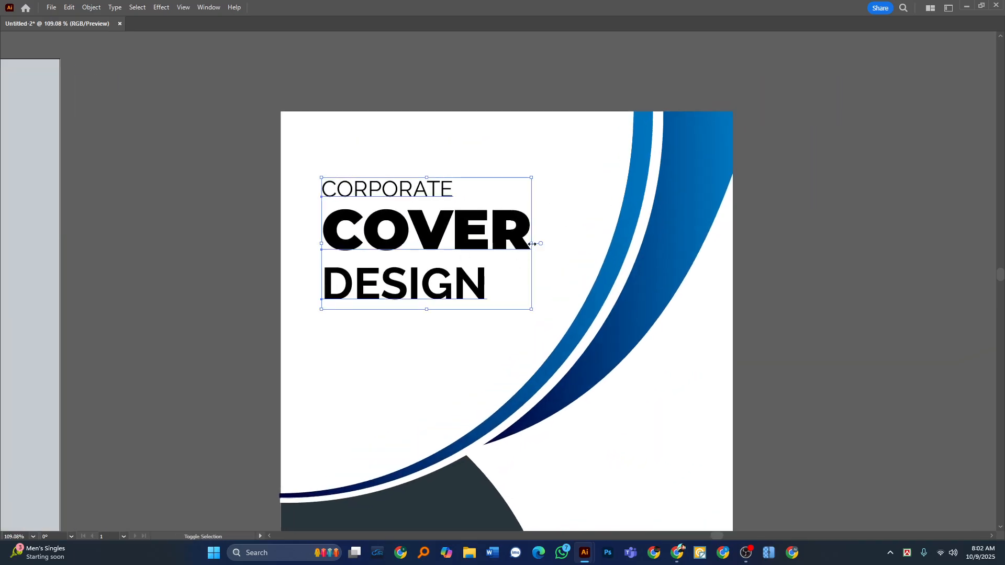
drag(531, 243, 507, 242)
drag(432, 244, 439, 251)
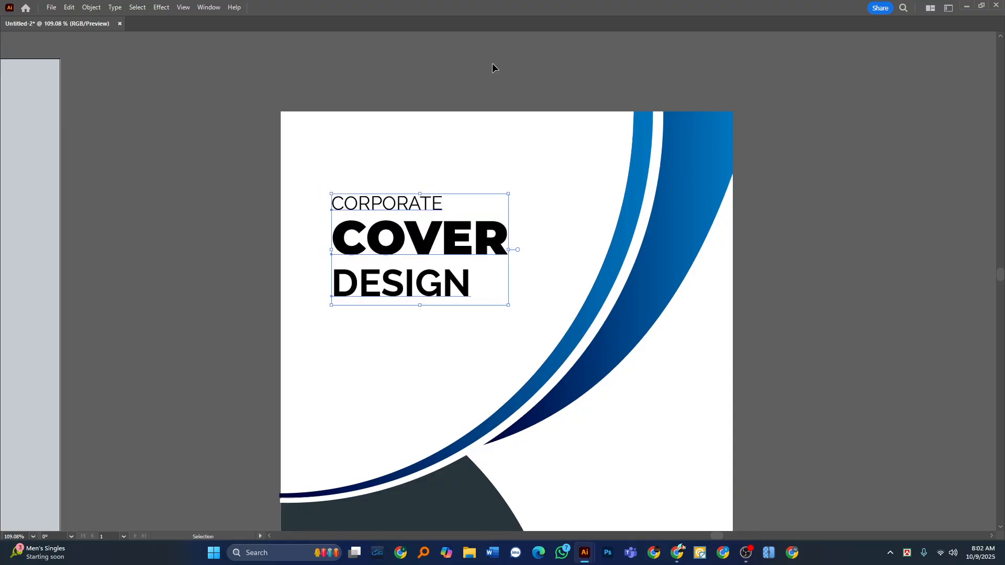
click(492, 63)
drag(363, 229, 350, 179)
Recolor the COVER text with the light blue sampled from the cover's lower rectangle.
click(345, 202)
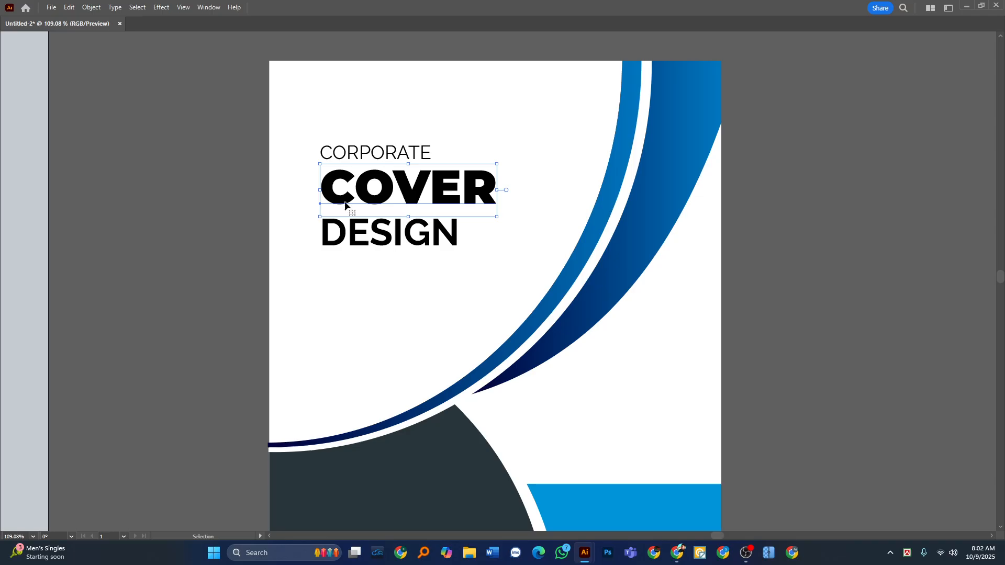
key(Tab)
click(25, 213)
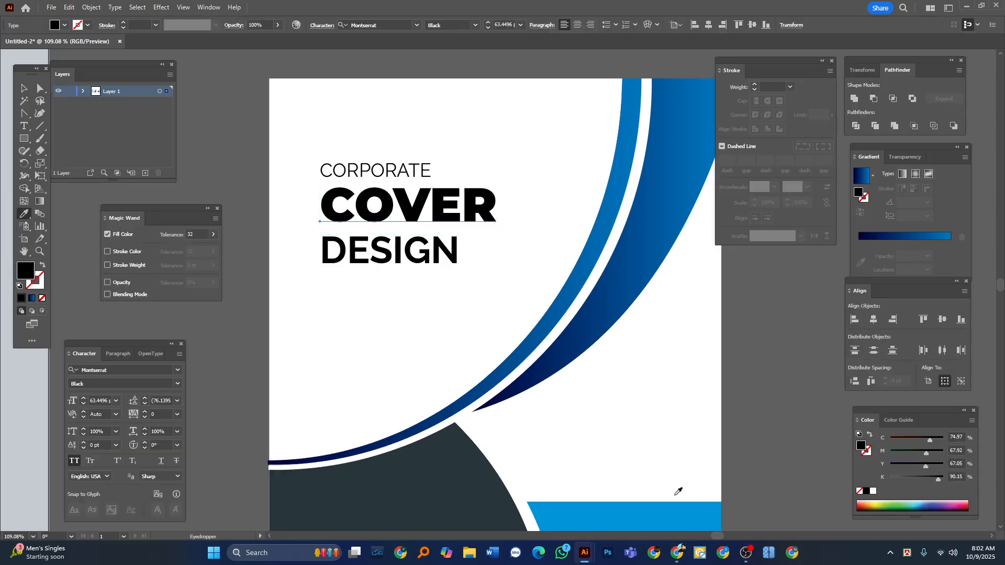
click(603, 507)
click(443, 484)
click(634, 515)
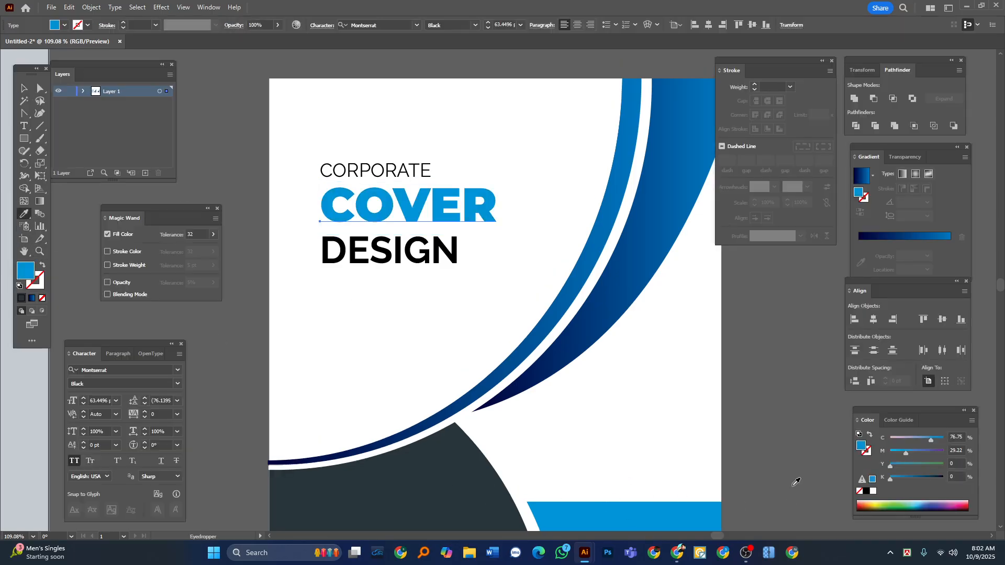
click(24, 88)
Recolor the DESIGN and CORPORATE texts with the dark slate color sampled from the cover's dark shape.
click(384, 254)
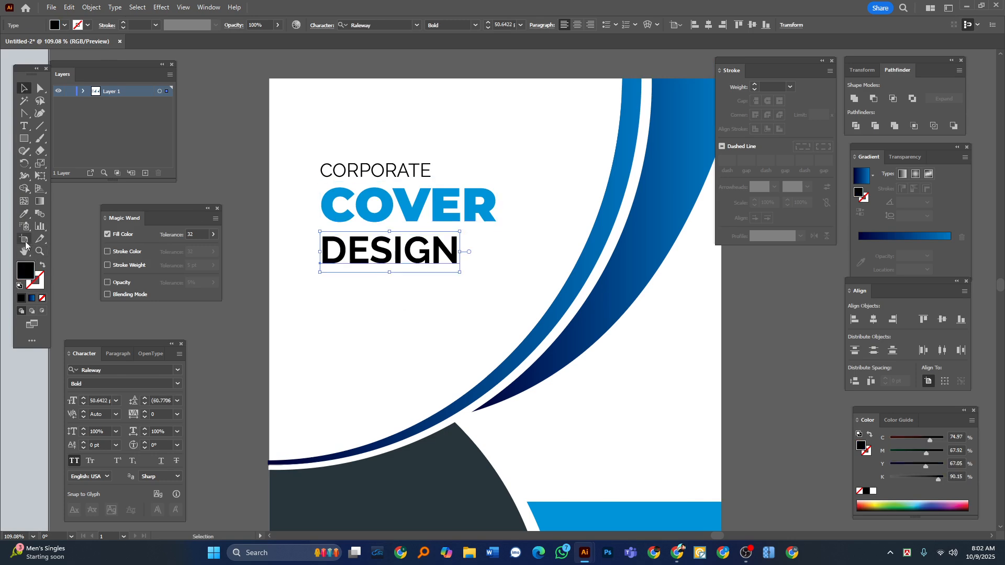
click(24, 214)
click(377, 484)
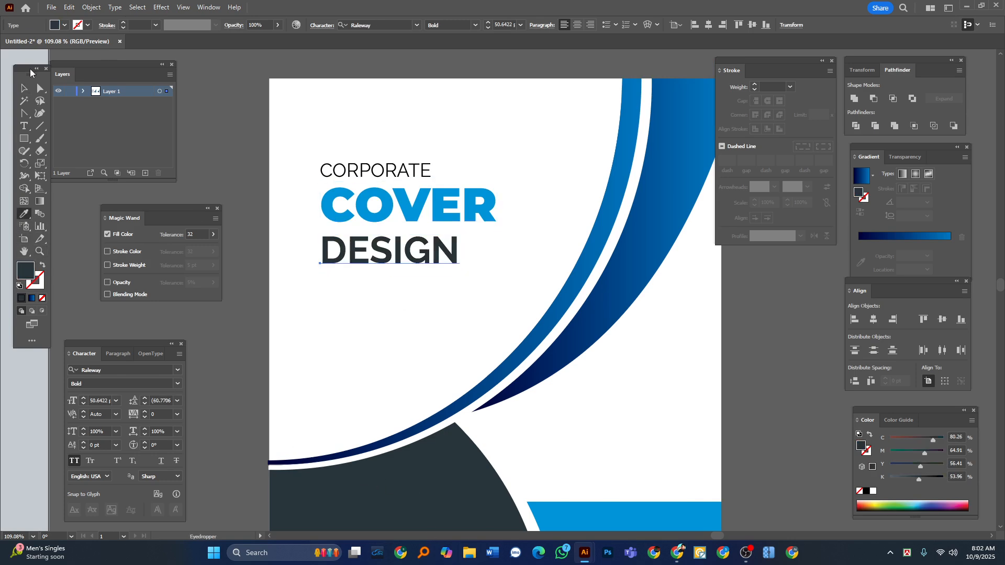
click(24, 88)
click(354, 170)
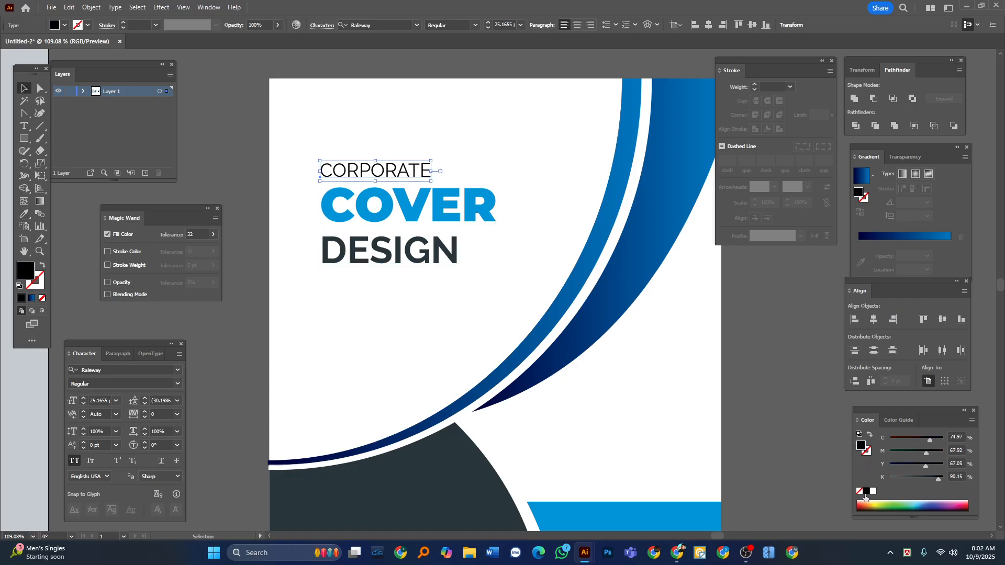
click(24, 214)
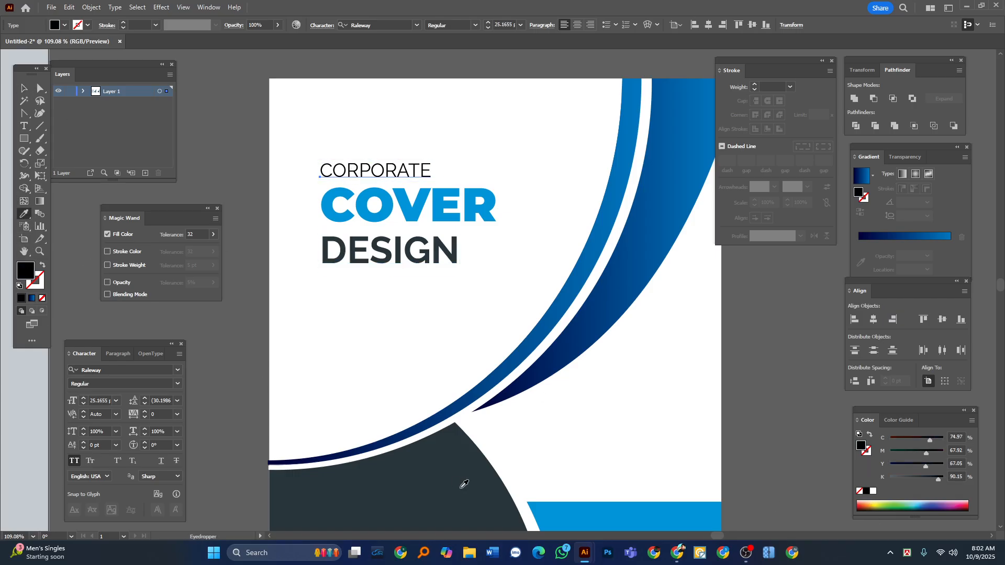
click(459, 478)
click(24, 88)
click(246, 214)
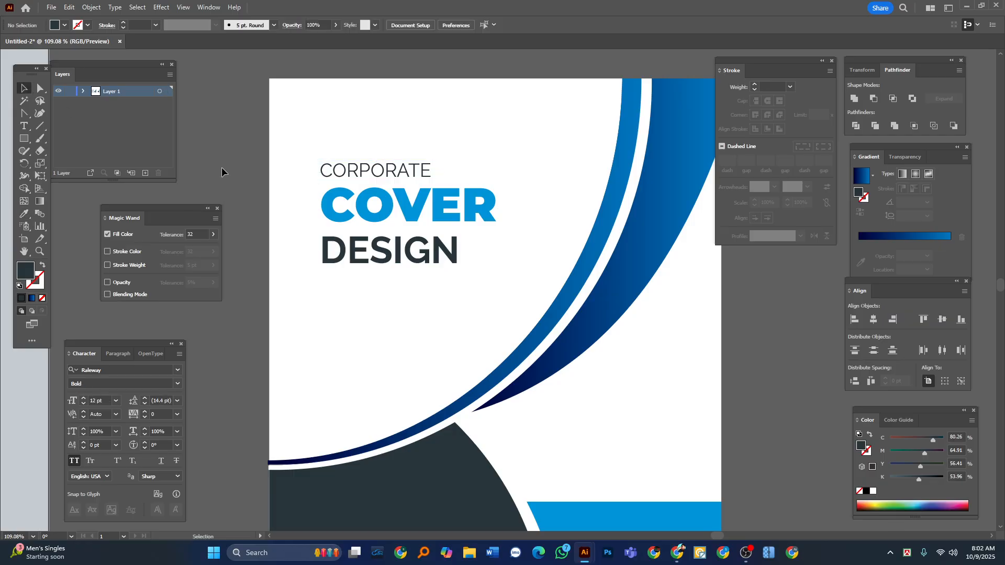
Transfer the two-line brand name and tagline text from the reference to the recreated cover's dark shape.
key(Tab)
scroll(378, 243, down, 4)
drag(429, 314, 274, 252)
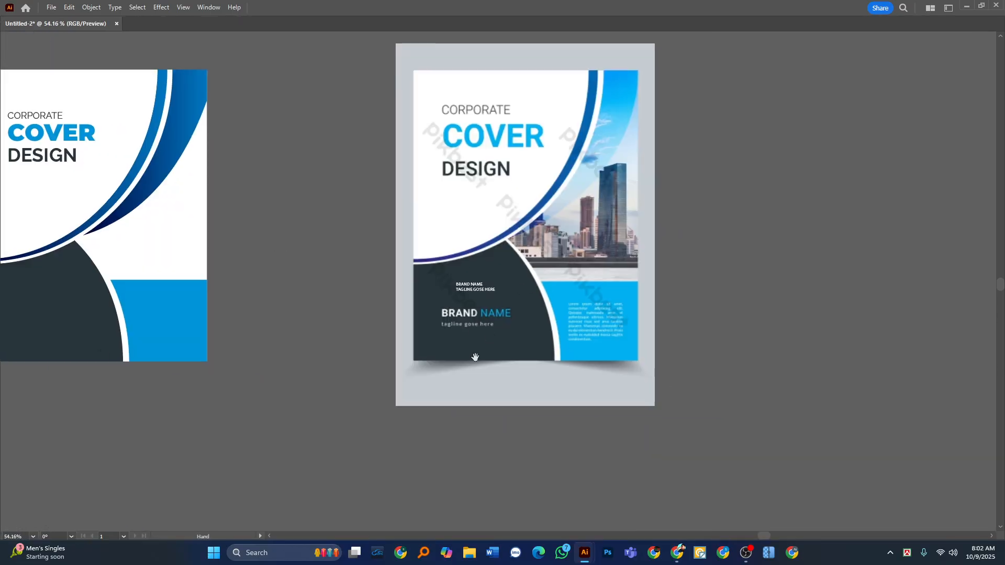
drag(475, 357, 623, 344)
drag(540, 285, 664, 321)
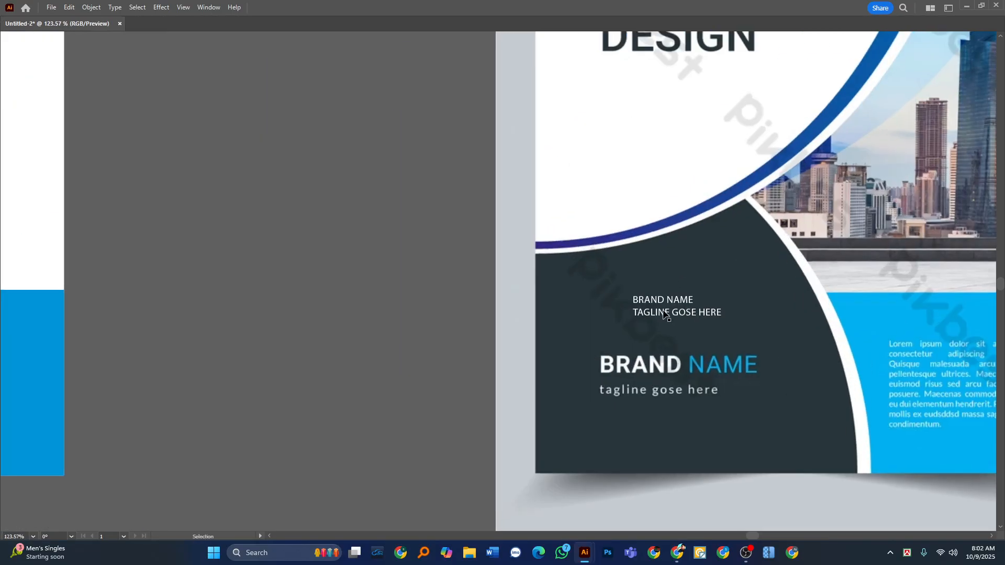
click(664, 313)
key(Delete)
scroll(289, 284, down, 3)
drag(289, 285, 677, 335)
click(369, 341)
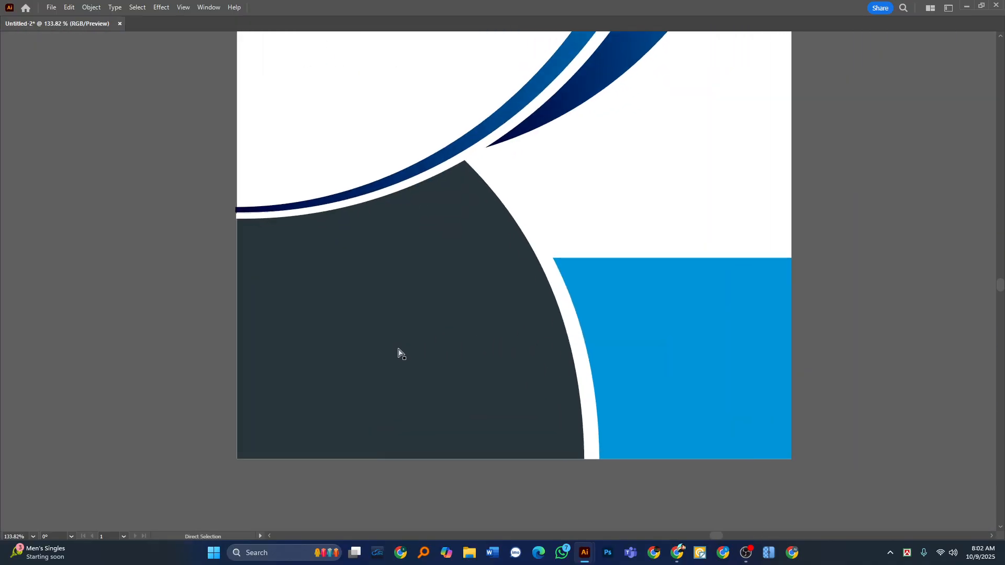
key(ctrl+z)
drag(490, 292, 364, 331)
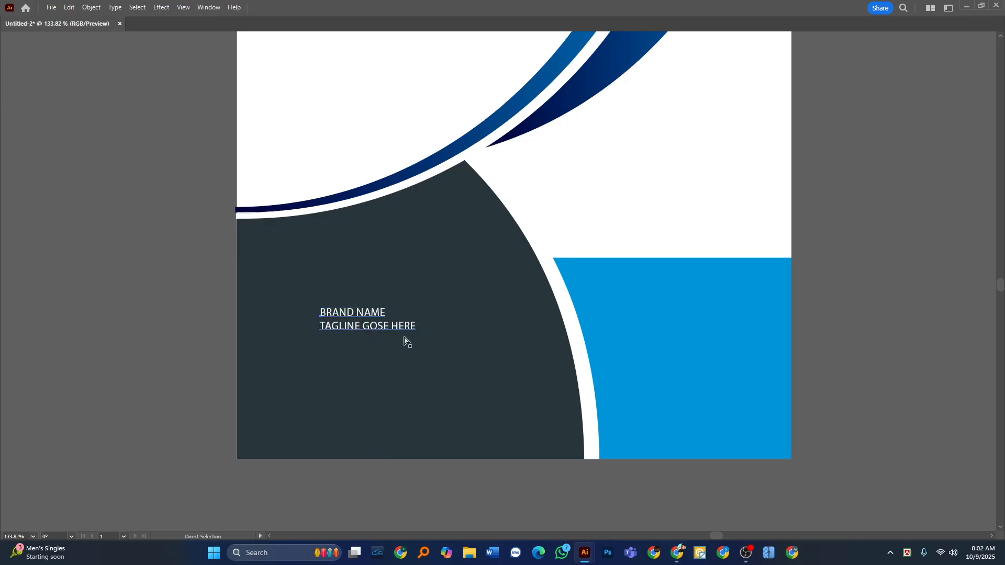
Split BRAND NAME into its own text object and move the tagline text lower in the dark shape.
scroll(378, 332, up, 2)
double_click(344, 318)
triple_click(344, 317)
key(ctrl+x)
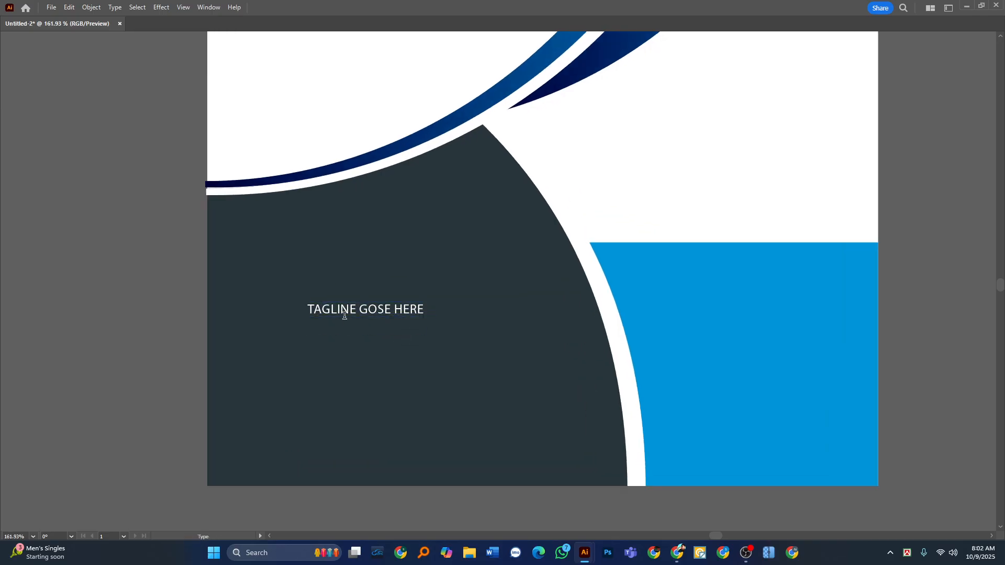
drag(347, 311, 357, 378)
key(ctrl+v)
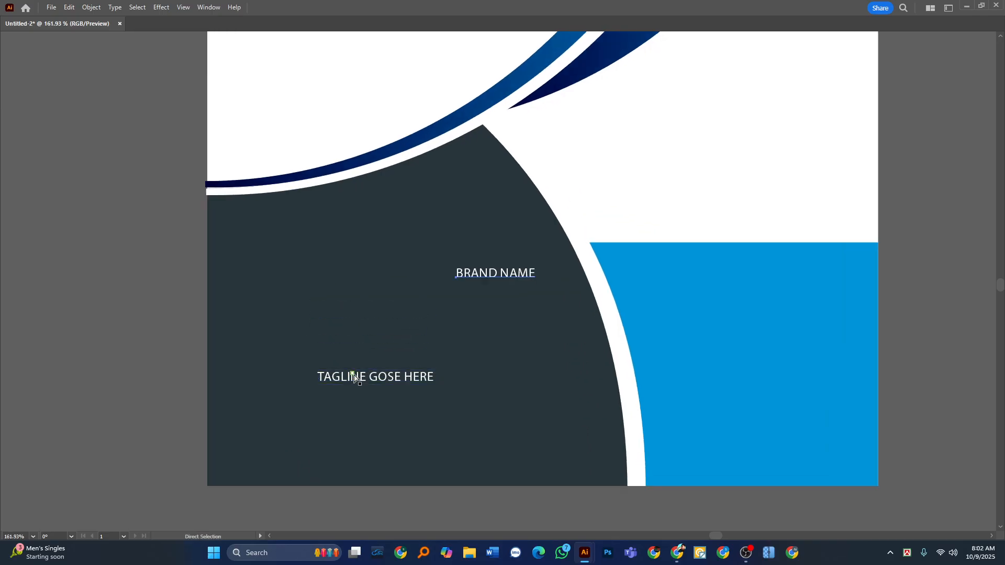
Reposition BRAND NAME above the tagline in the dark shape and enlarge it to about 35 pt.
key(v)
drag(507, 272, 496, 305)
drag(453, 291, 468, 291)
double_click(472, 285)
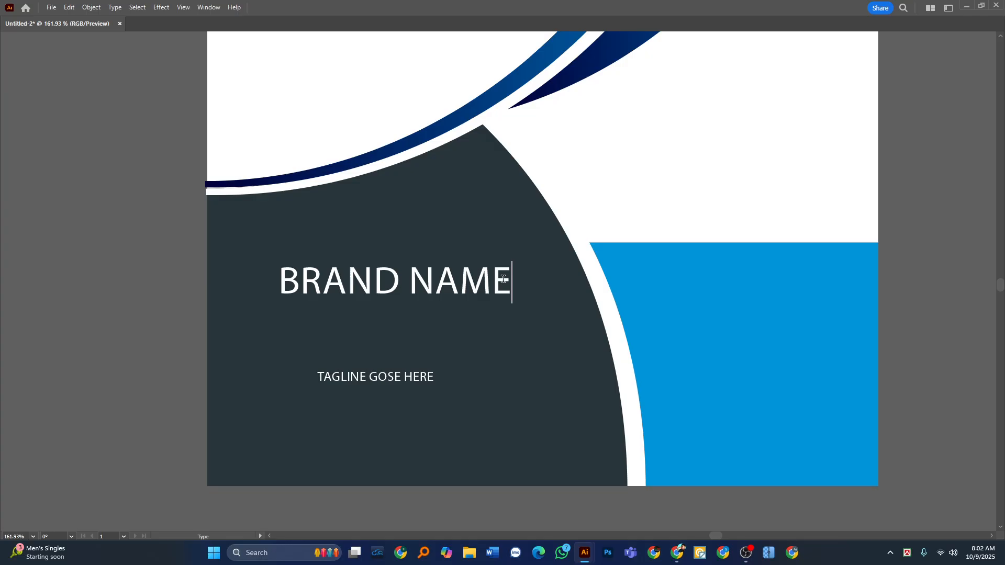
key(Escape)
Set the BRAND NAME text in Raleway Bold.
key(Tab)
click(368, 25)
text(r)
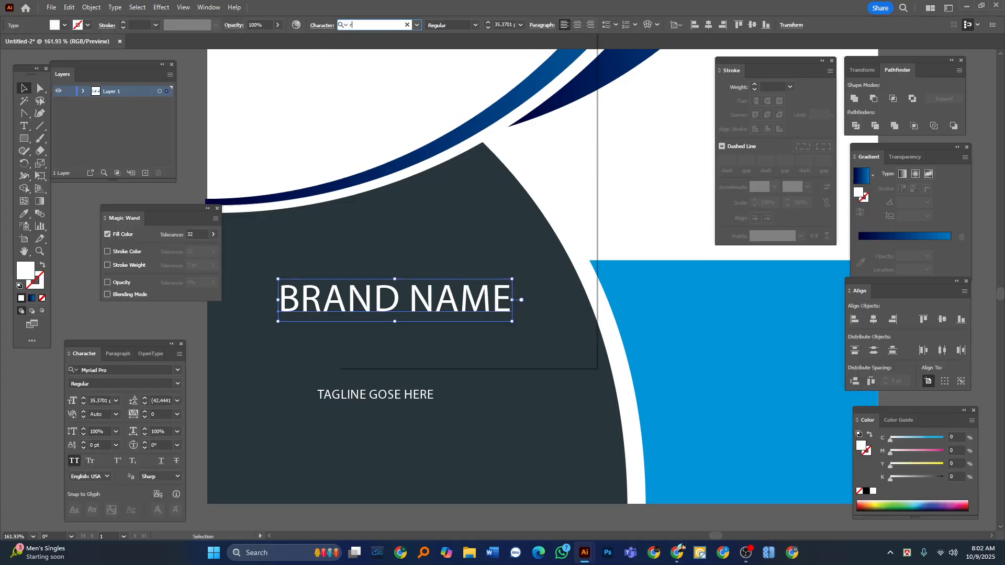
text(e)
key(BackSpace)
text(a)
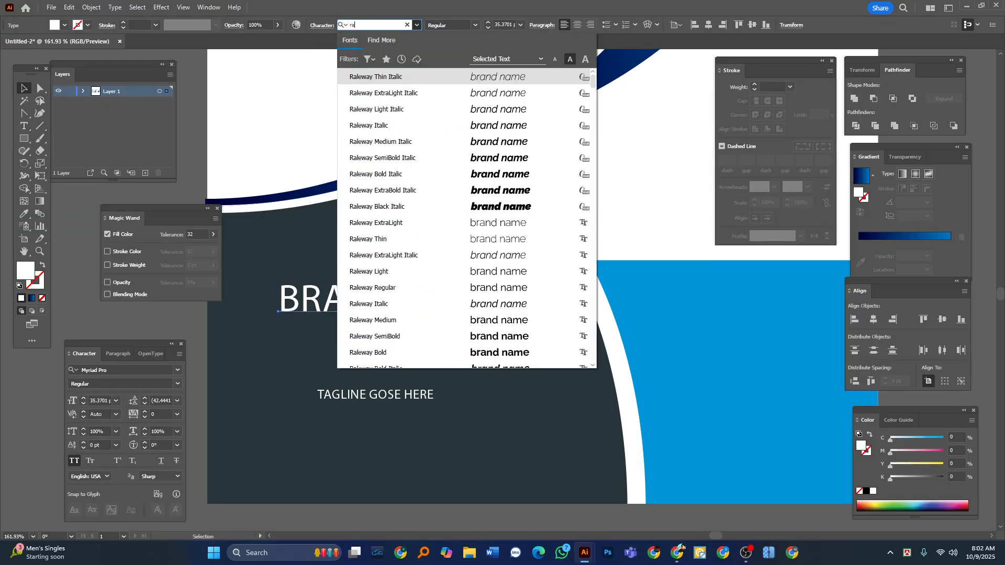
key(Return)
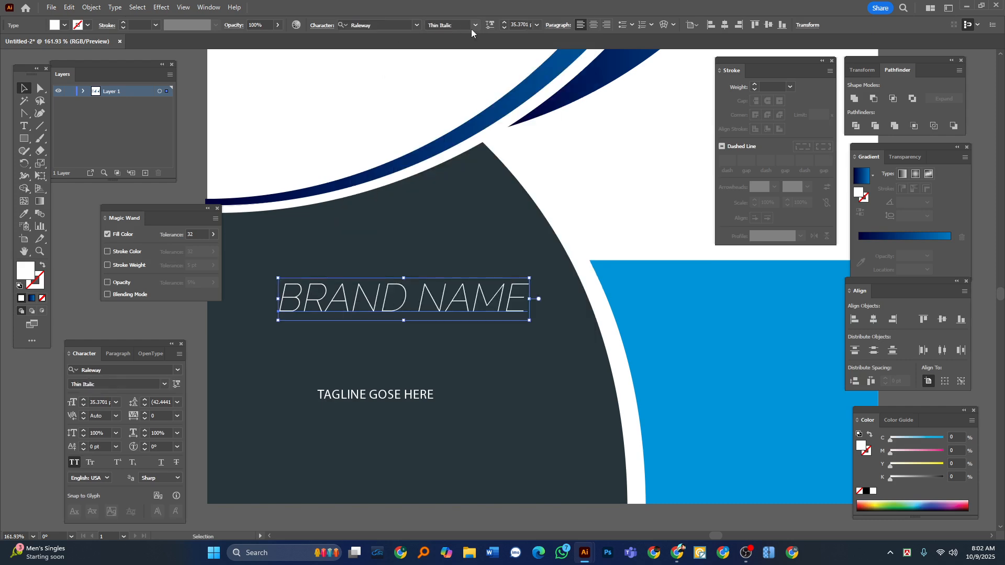
click(475, 25)
click(455, 234)
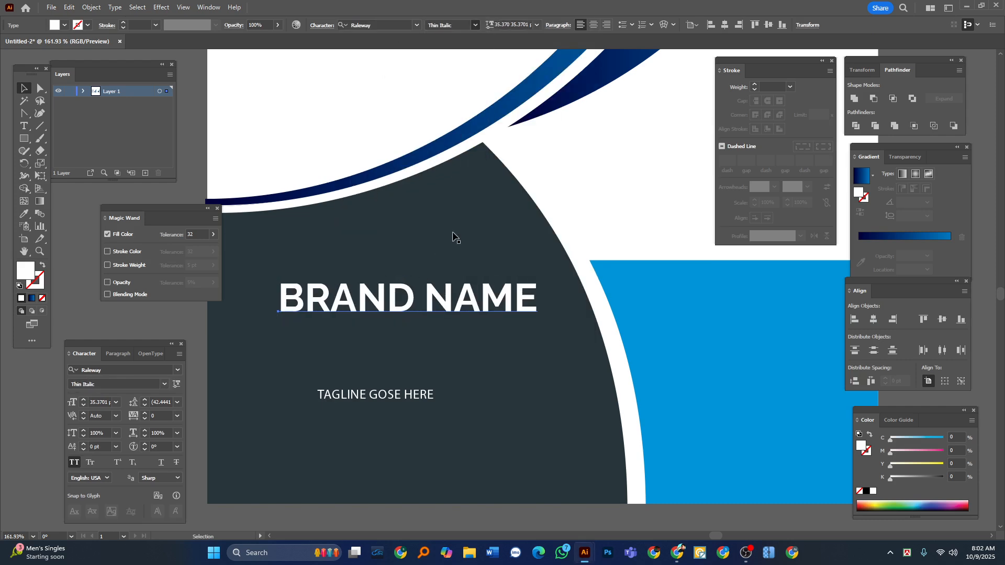
Recolor only the word NAME with the light blue sampled from the cover's lower rectangle.
key(a)
key(Tab)
scroll(425, 291, up, 2)
key(v)
key(t)
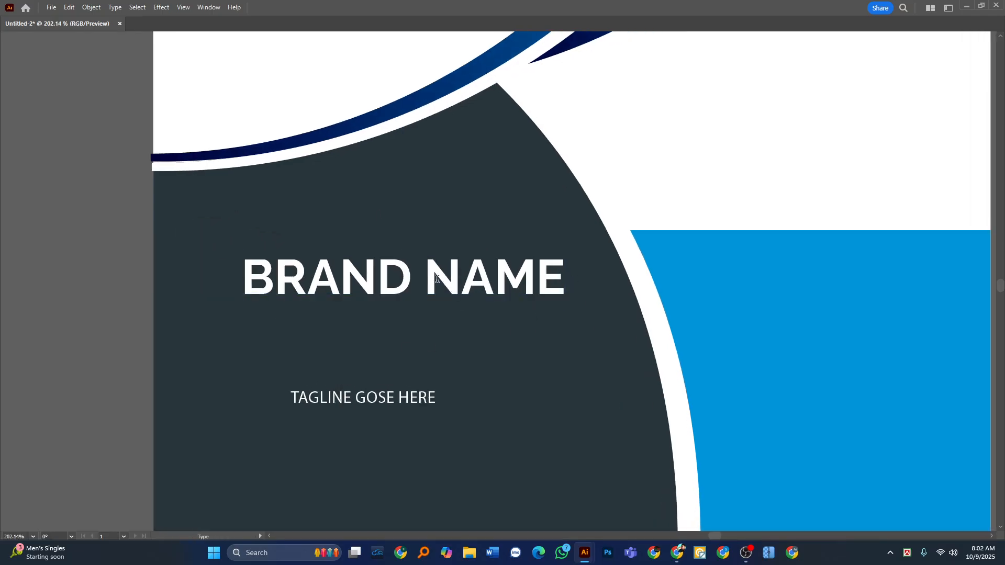
key(v)
key(Tab)
scroll(370, 241, down, 2)
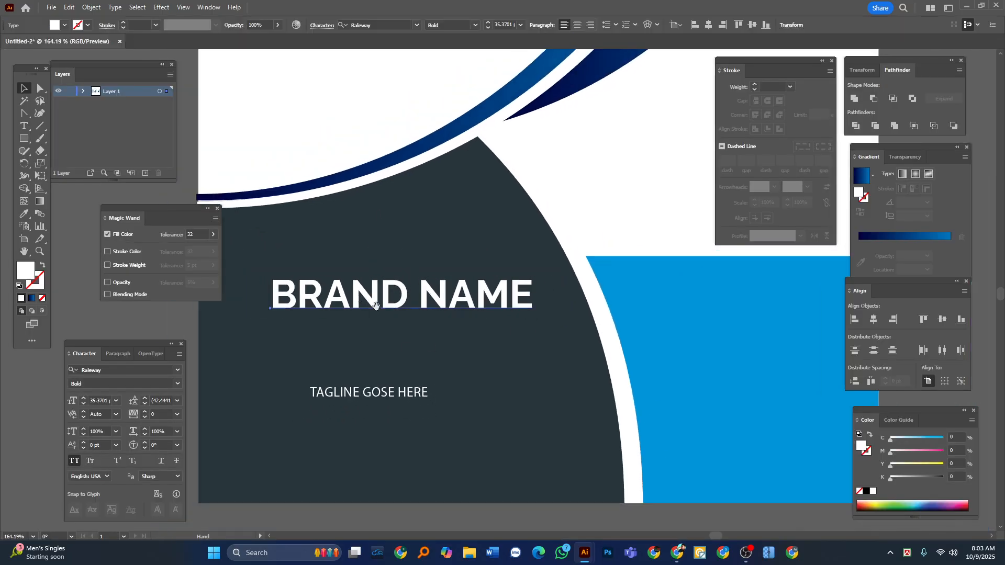
key(t)
double_click(426, 294)
click(24, 213)
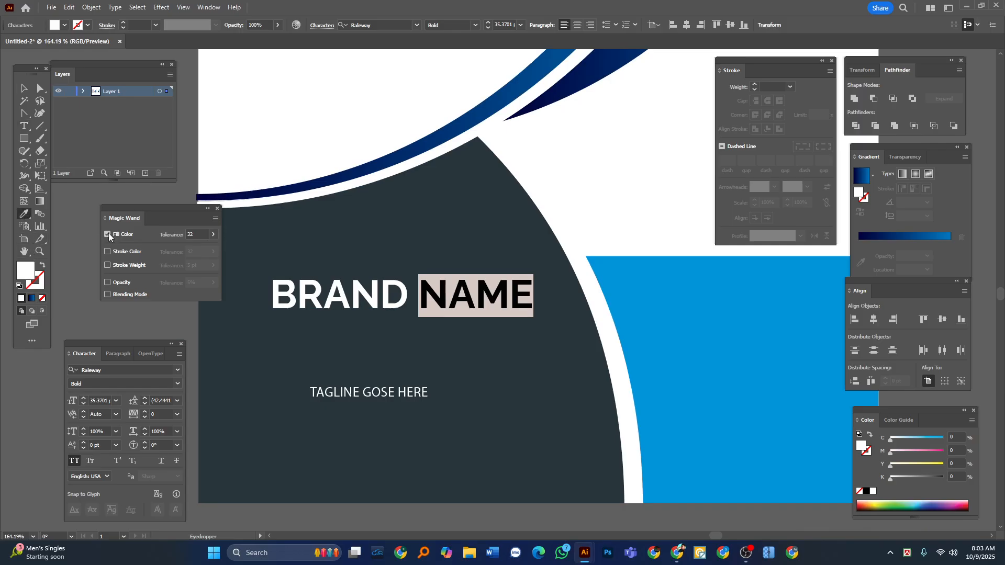
click(763, 308)
click(22, 92)
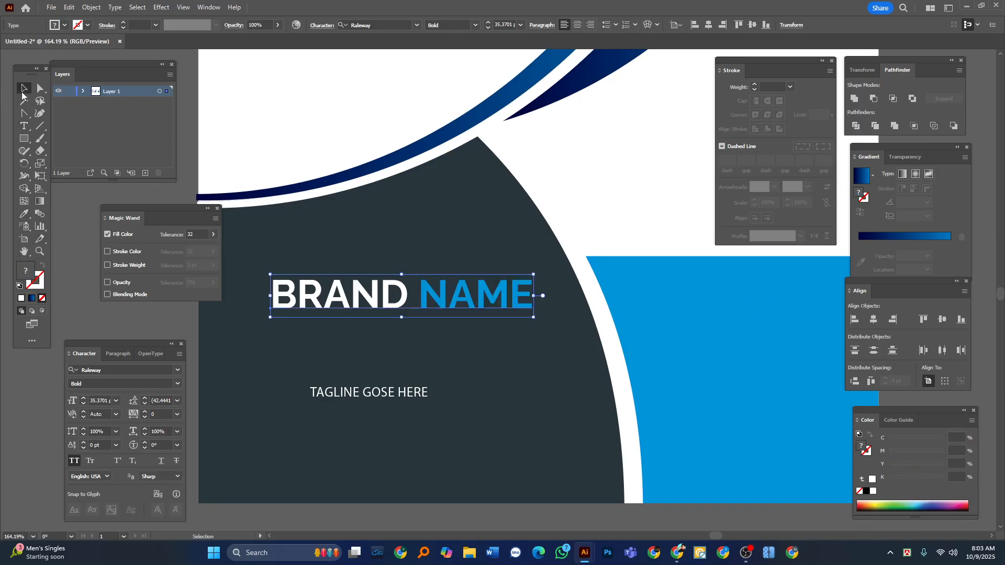
click(134, 325)
Turn off All Caps for the tagline text.
key(Tab)
scroll(385, 372, up, 3)
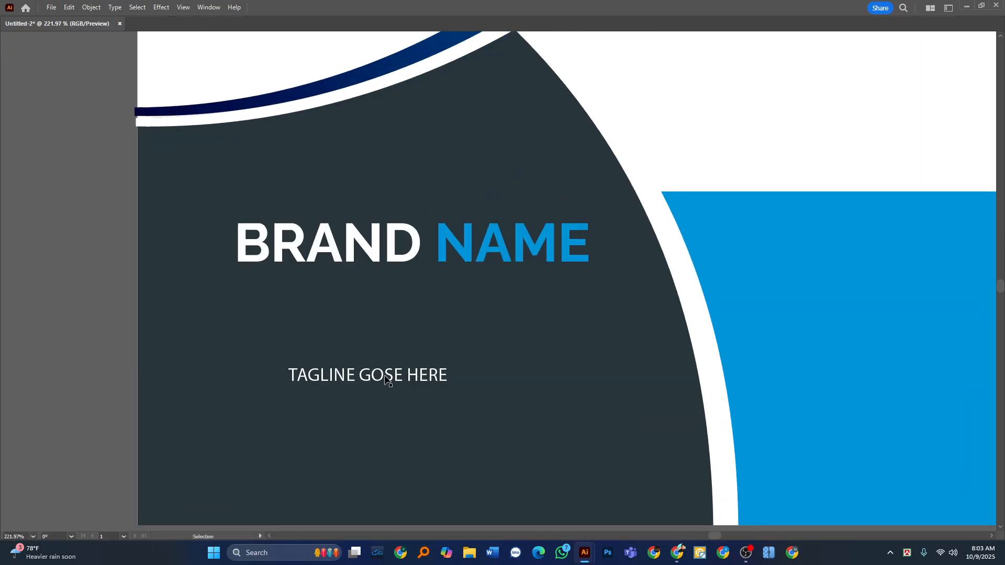
click(382, 373)
key(Tab)
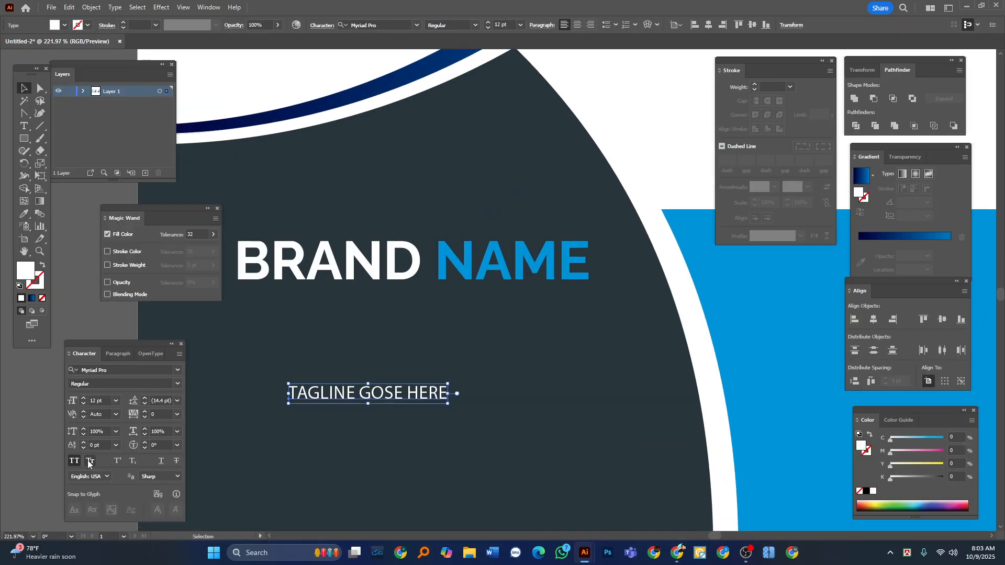
click(76, 462)
key(Tab)
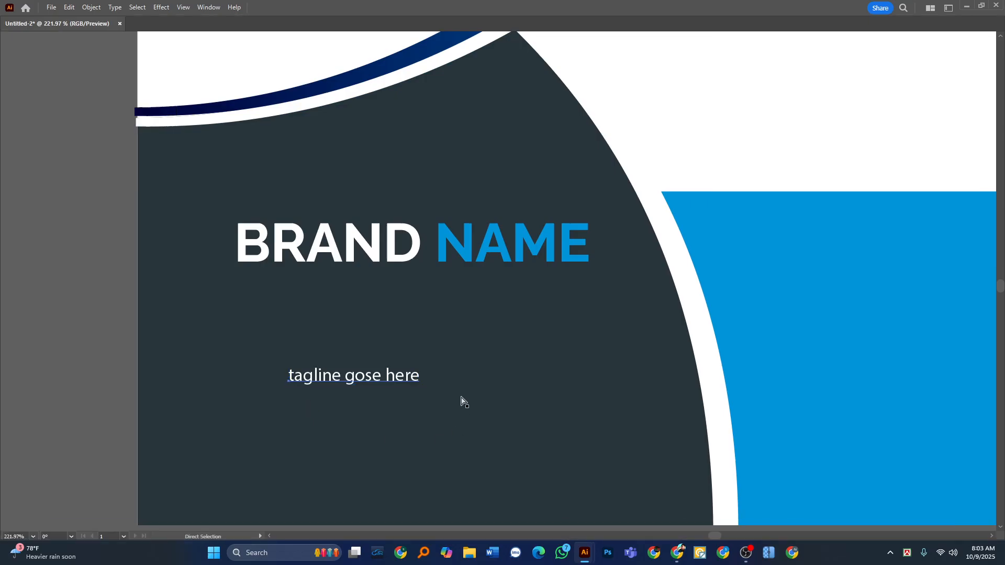
Enlarge the tagline directly beneath BRAND NAME and center the two texts horizontally on each other.
drag(417, 381, 482, 303)
shift+click(449, 251)
key(Tab)
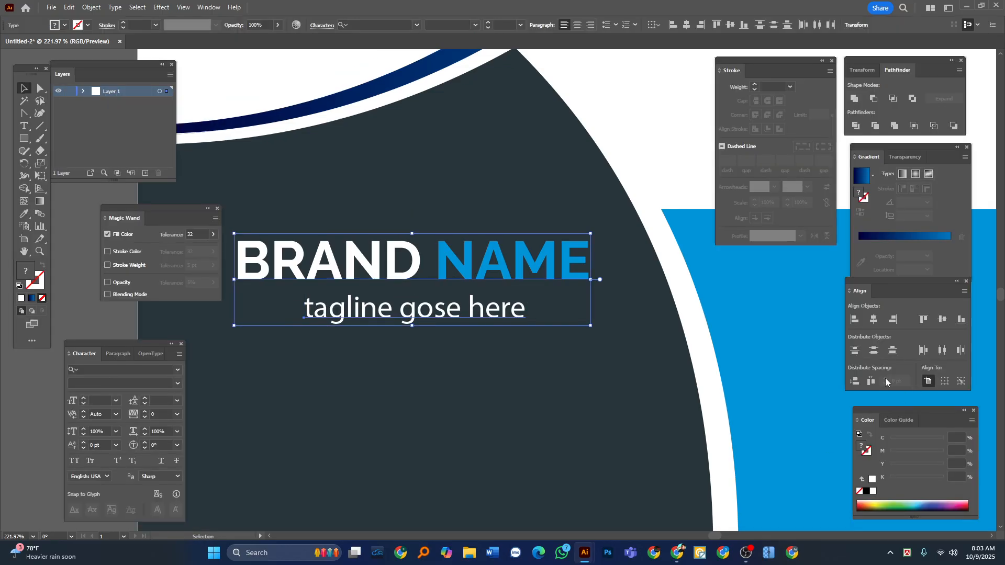
click(872, 320)
key(Tab)
Left-align CORPORATE, COVER and DESIGN with the brand name block and shift all of this text slightly toward the cover's left edge.
drag(426, 209, 302, 240)
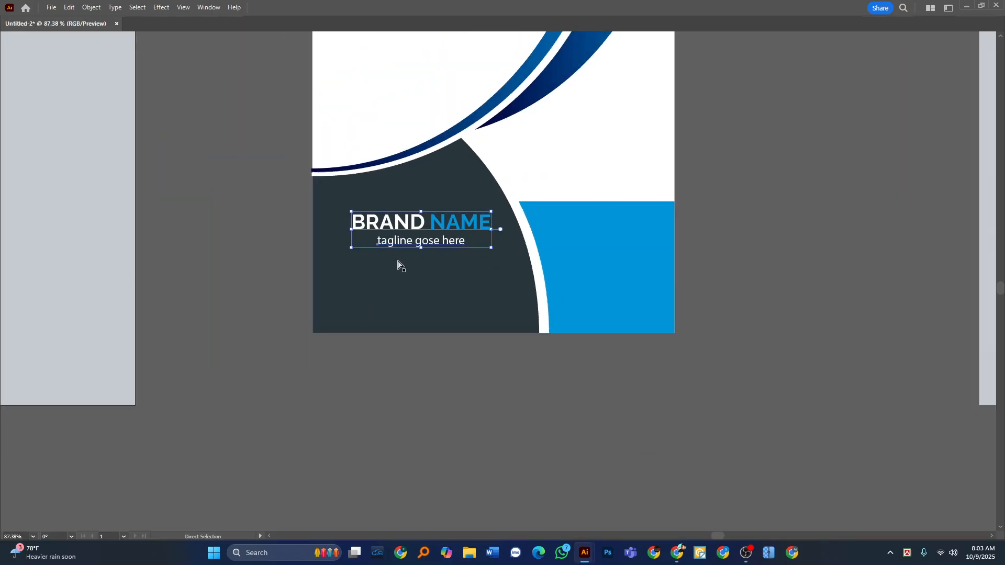
drag(443, 183, 412, 330)
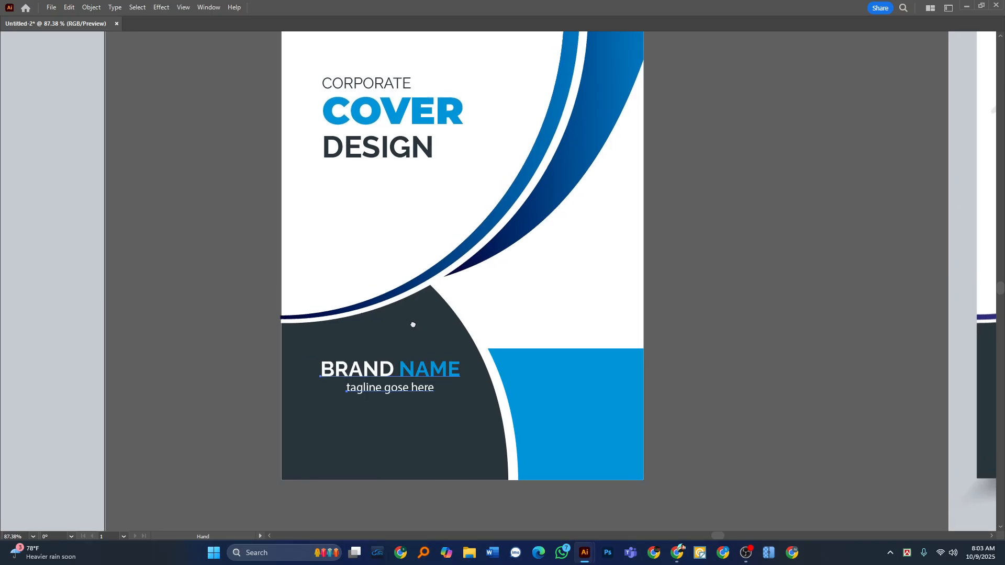
shift+click(401, 108)
shift+click(389, 150)
shift+click(381, 83)
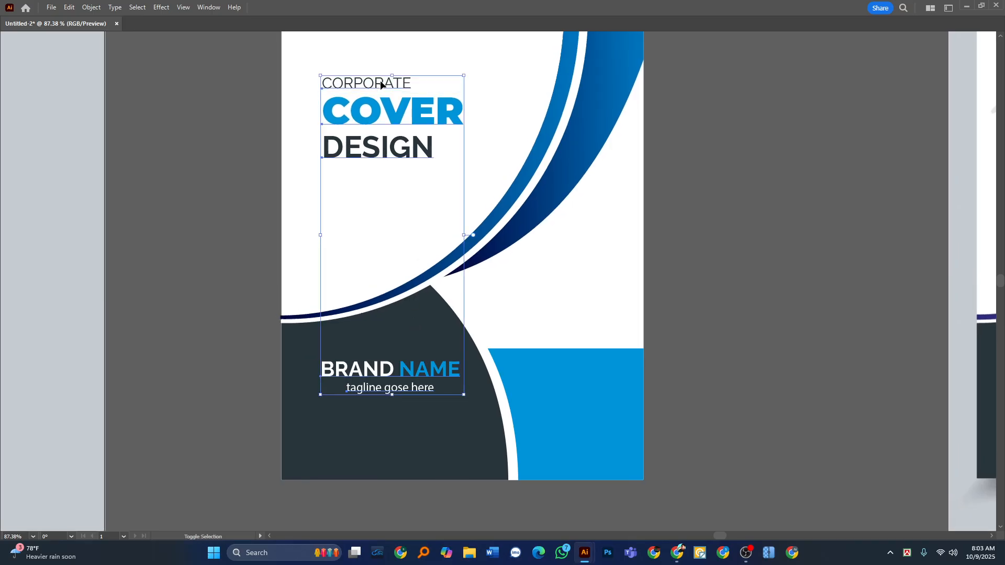
key(Tab)
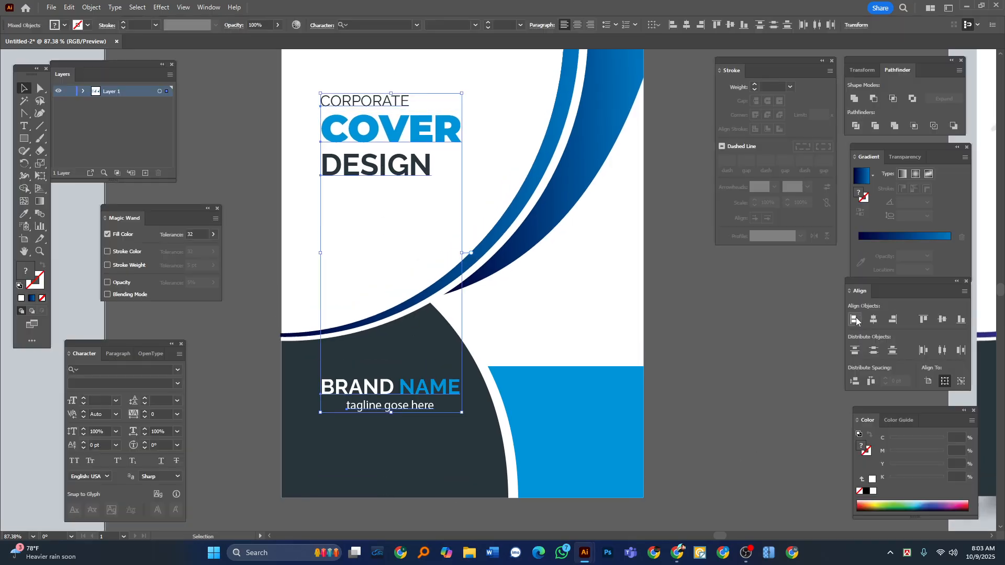
key(Tab)
scroll(335, 168, down, 2)
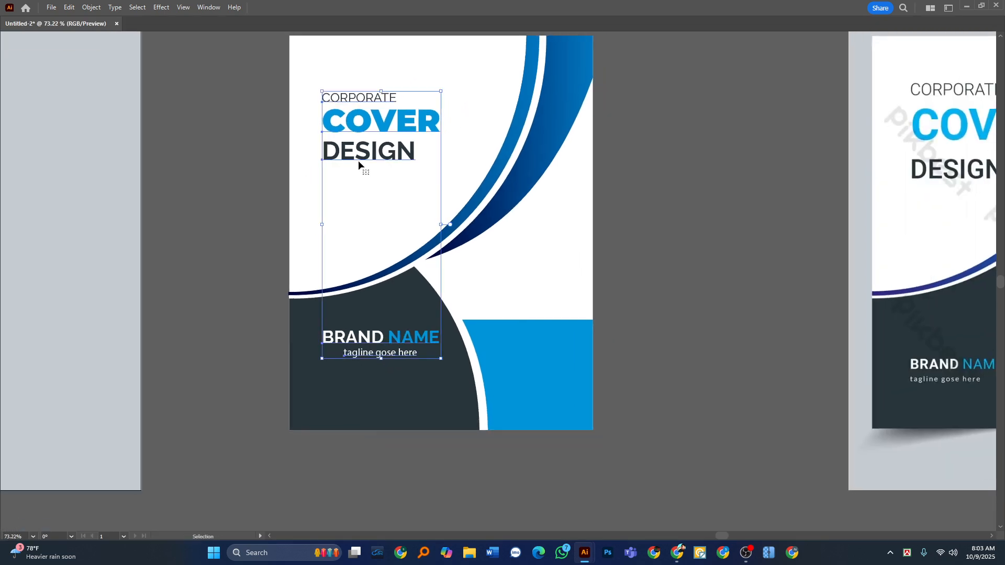
click(345, 158)
click(170, 215)
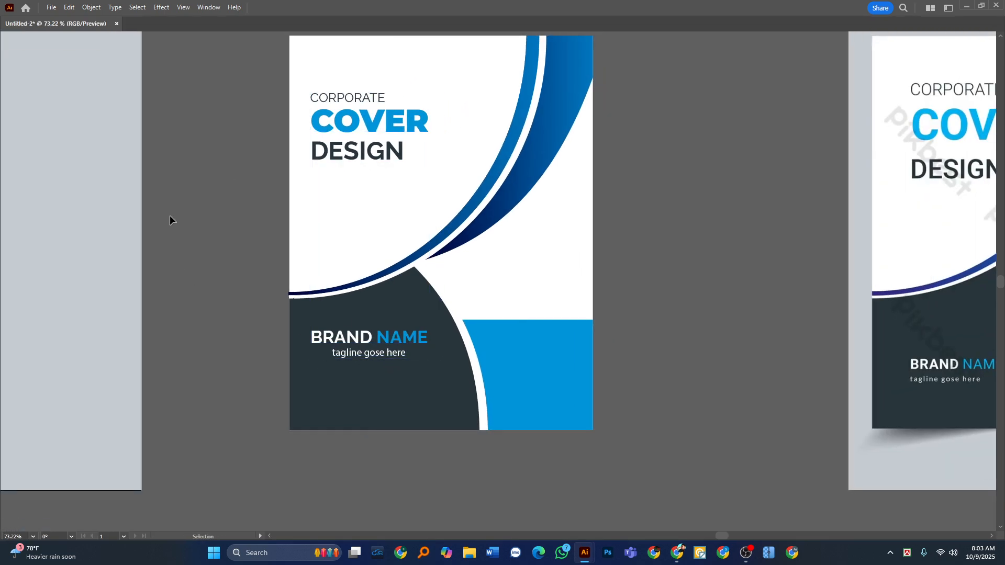
Move the brand name and tagline block slightly lower in the dark shape.
scroll(352, 355, up, 2)
click(391, 348)
drag(417, 331, 416, 353)
click(188, 276)
Create an area text frame with Lorem ipsum placeholder text over the cover's light blue rectangle.
drag(503, 320, 288, 314)
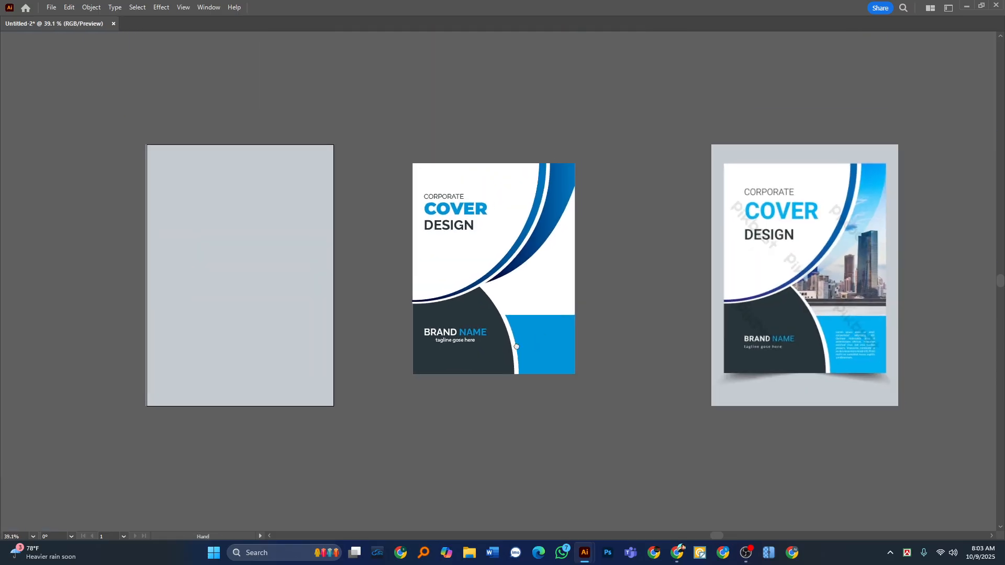
drag(556, 353, 461, 335)
drag(466, 338, 574, 357)
key(Tab)
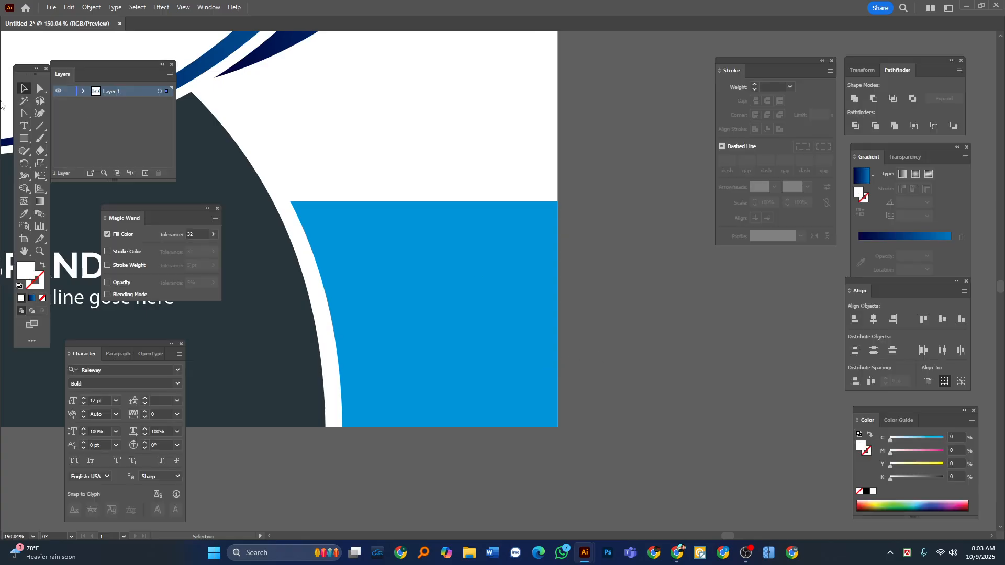
click(24, 125)
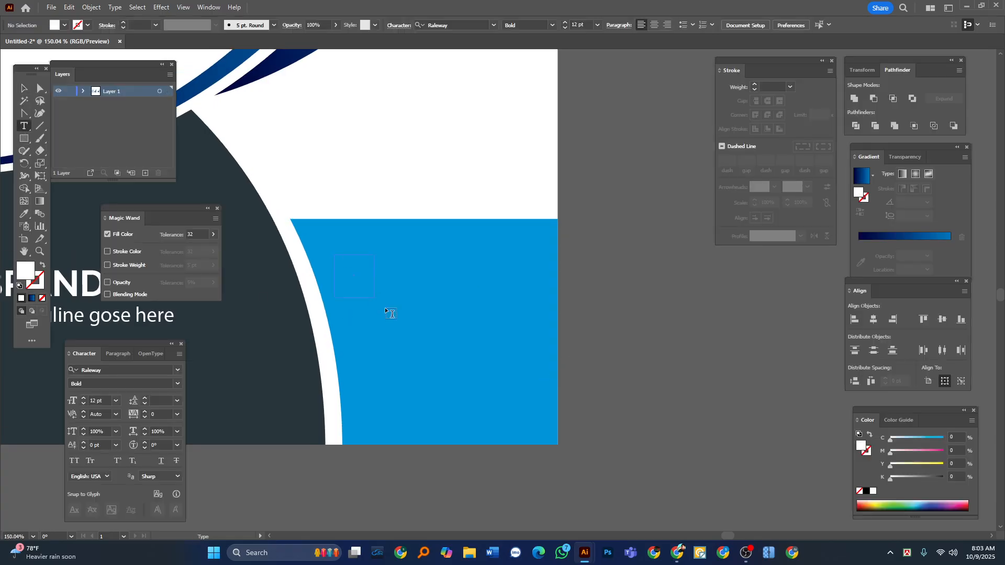
drag(532, 416, 531, 415)
click(29, 84)
key(Tab)
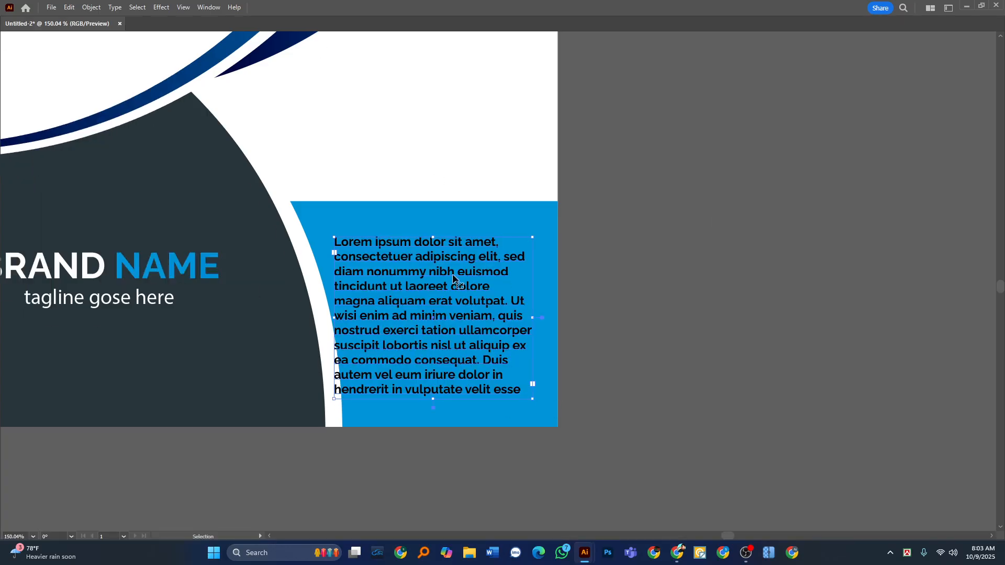
Shift the placeholder paragraph slightly right within the blue rectangle and color it white.
drag(430, 291, 443, 288)
key(Tab)
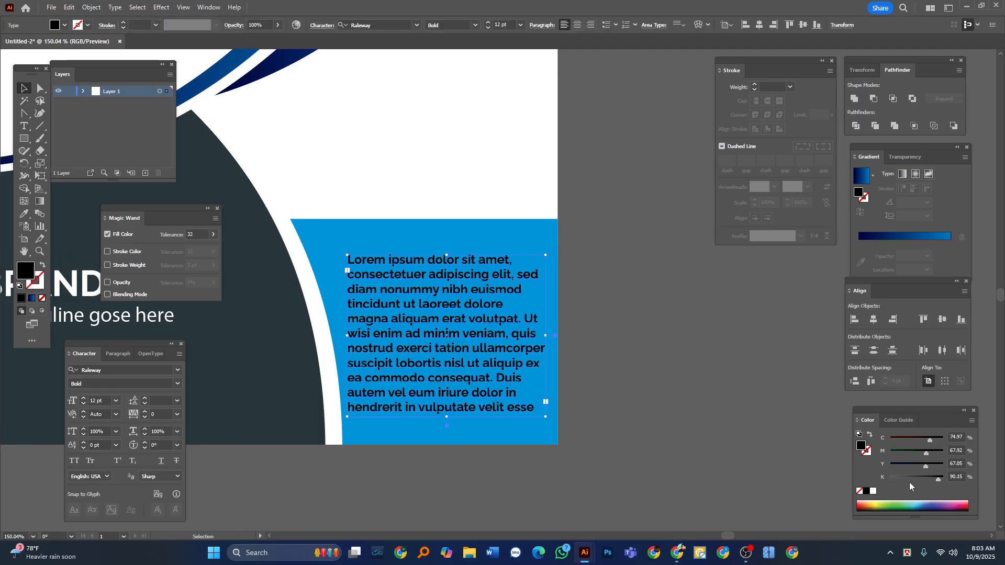
click(873, 491)
click(692, 404)
Compare the recreated cover's layout, text and curved shapes with the reference cover beside it.
key(Tab)
drag(436, 211, 398, 346)
drag(397, 209, 383, 314)
drag(489, 267, 390, 260)
drag(482, 265, 379, 260)
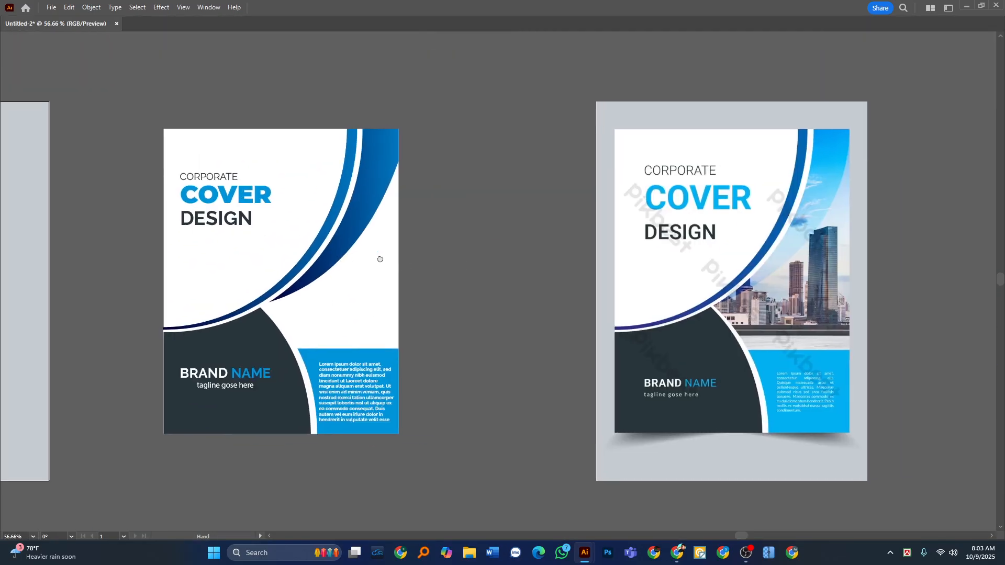
key(z)
drag(387, 224, 423, 223)
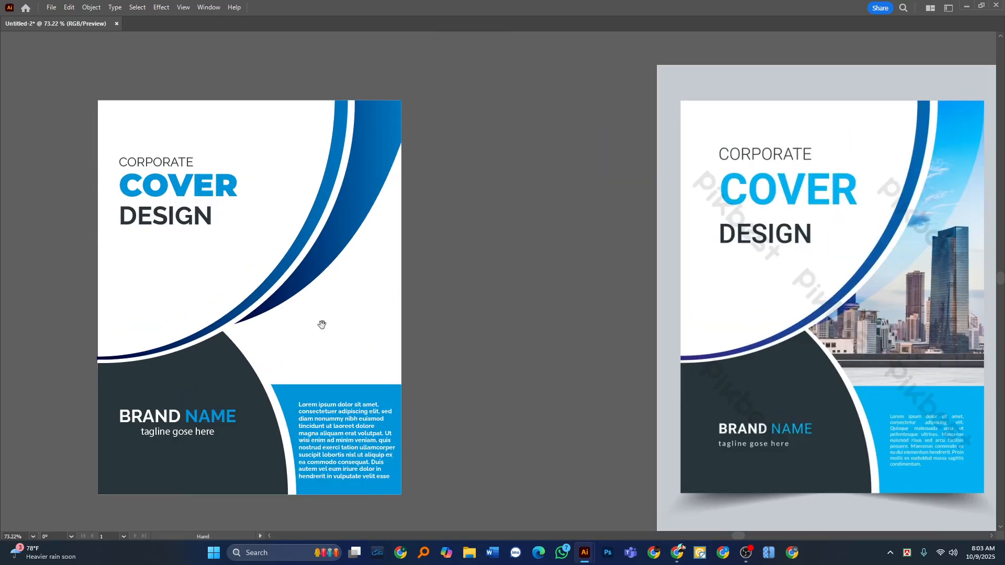
alt+click(398, 277)
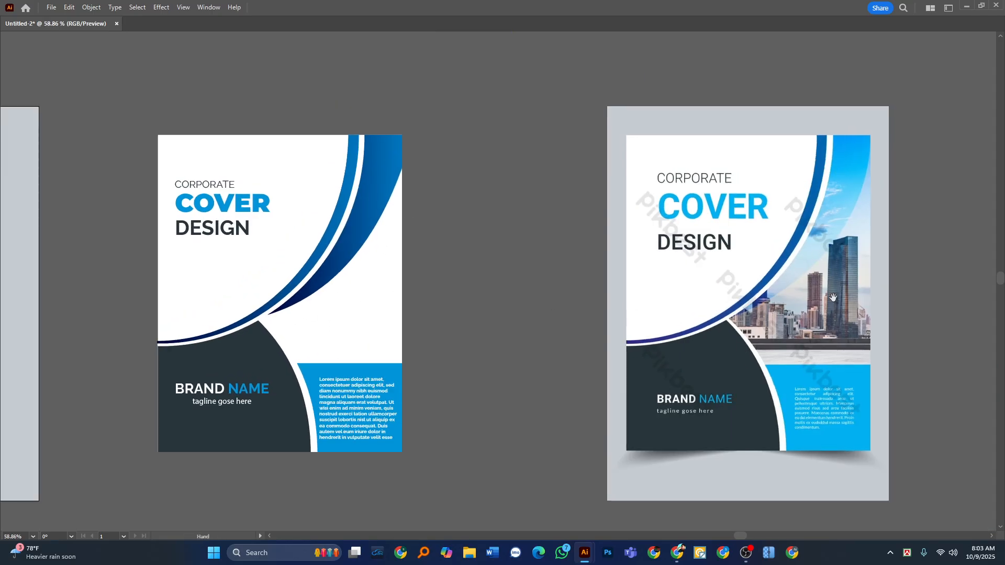
drag(282, 293, 303, 326)
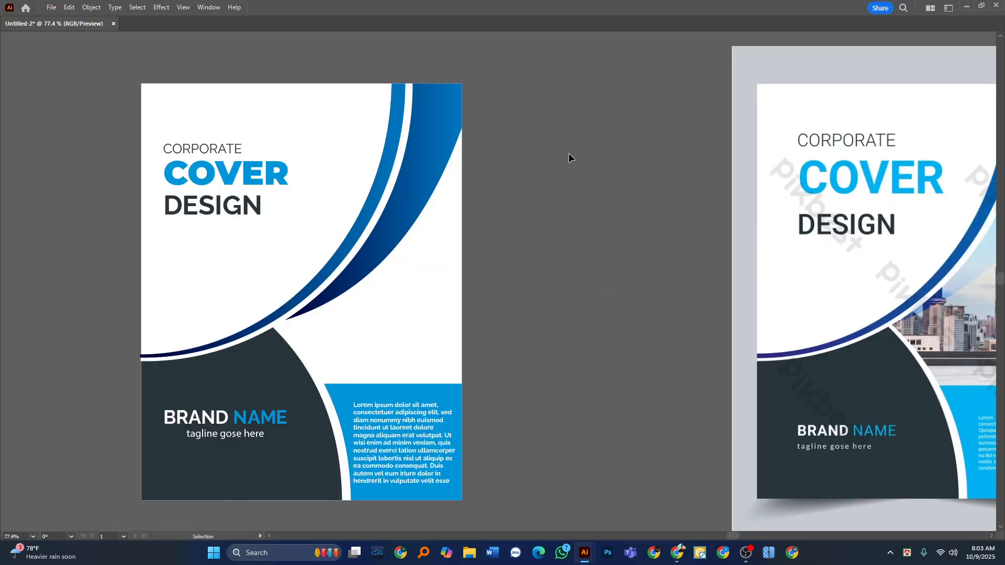
key(a)
drag(429, 208, 411, 199)
click(433, 156)
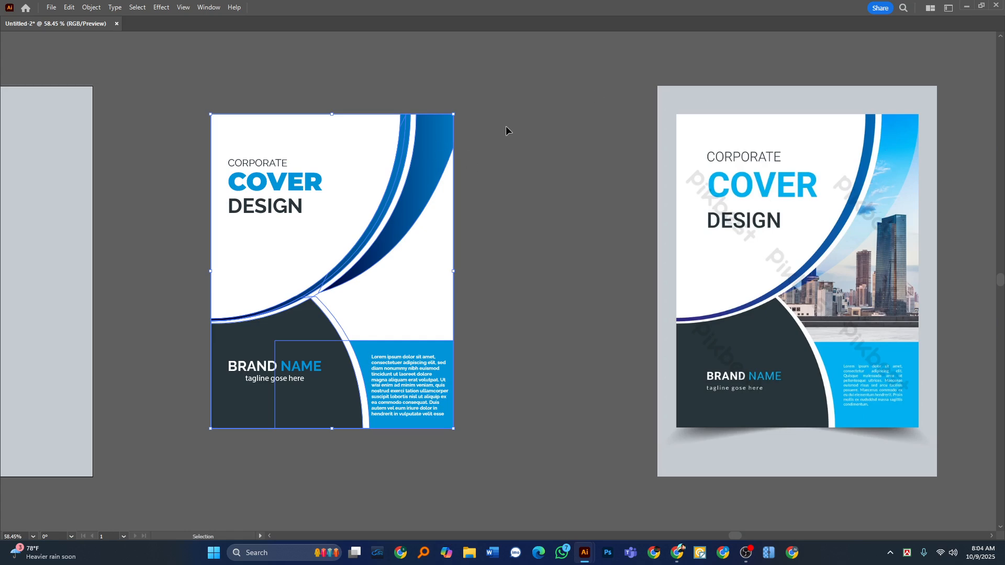
key(Tab)
click(428, 187)
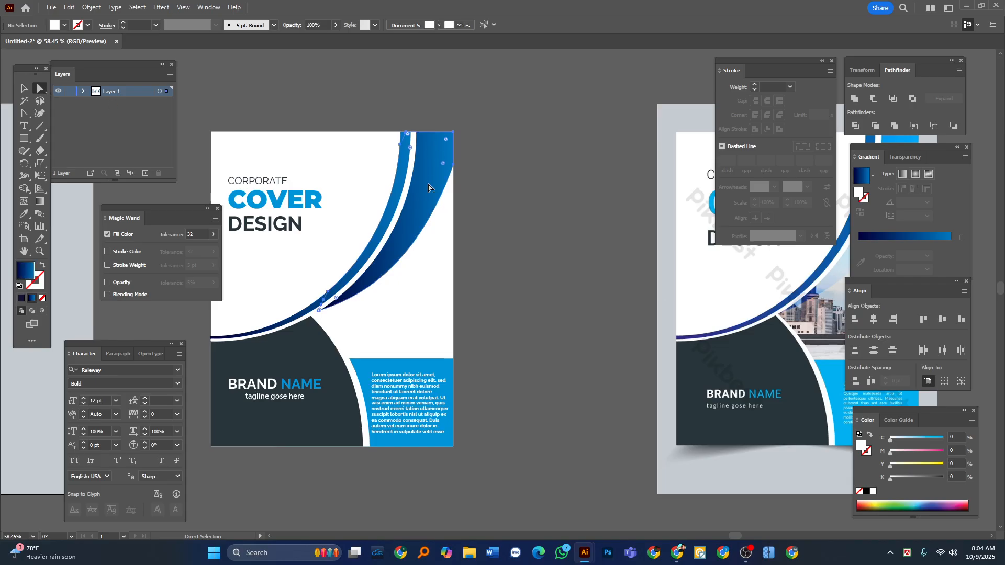
click(340, 104)
key(Tab)
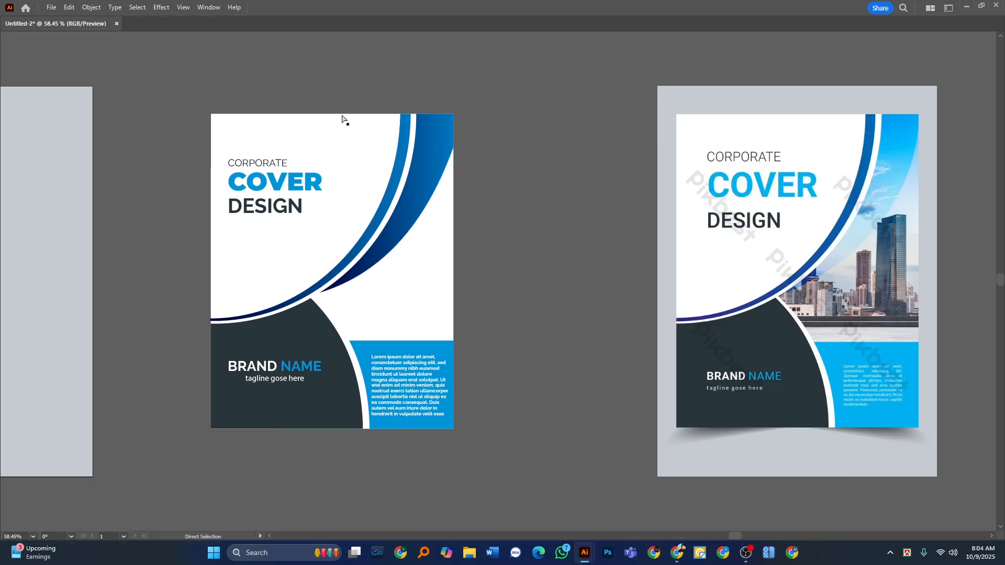
Try to flatten the outer curve of the wide blue gradient shape by adjusting the direction handle at its lower tip.
scroll(452, 156, up, 1)
drag(432, 186, 329, 196)
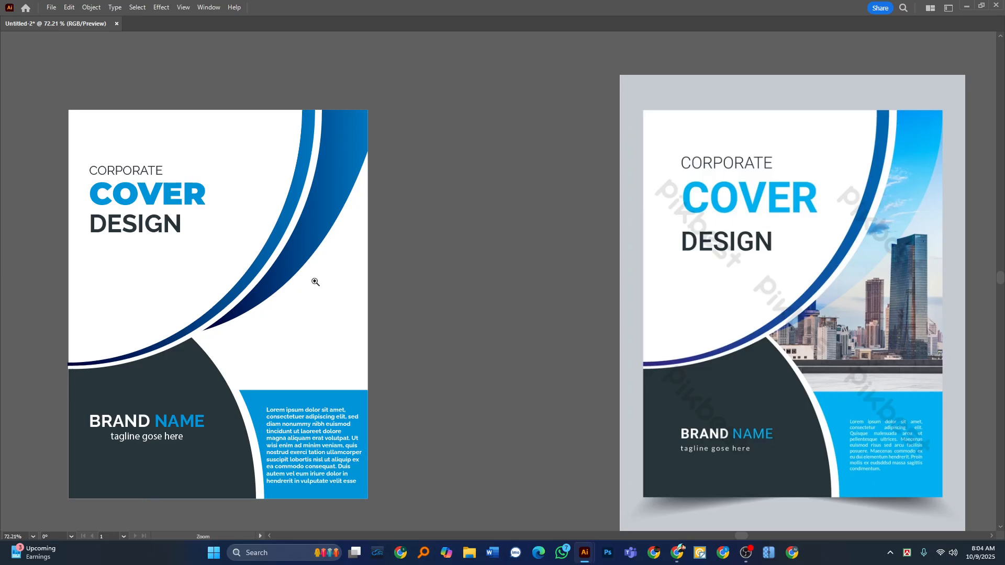
scroll(315, 282, up, 1)
click(316, 241)
key(Tab)
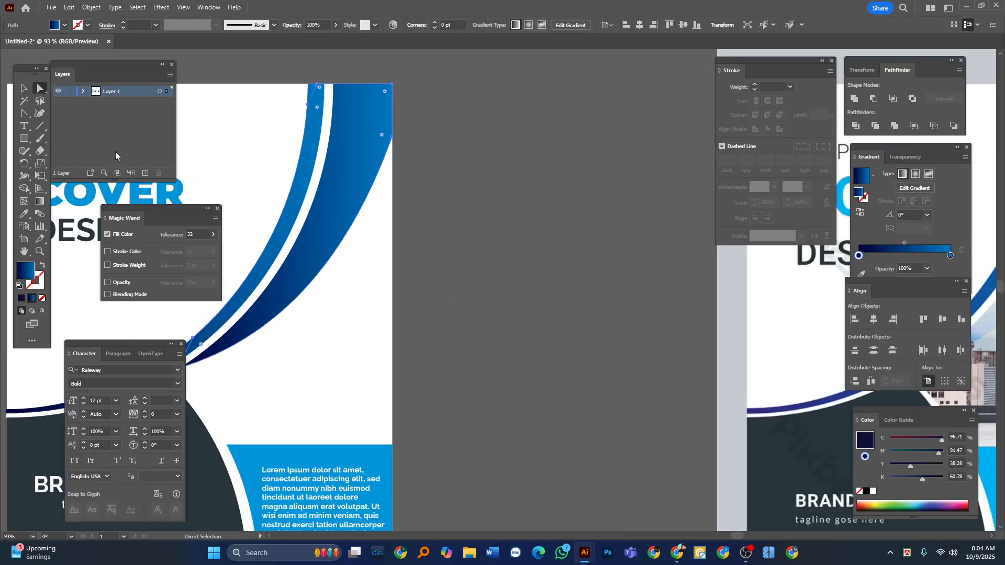
click(24, 113)
click(314, 283)
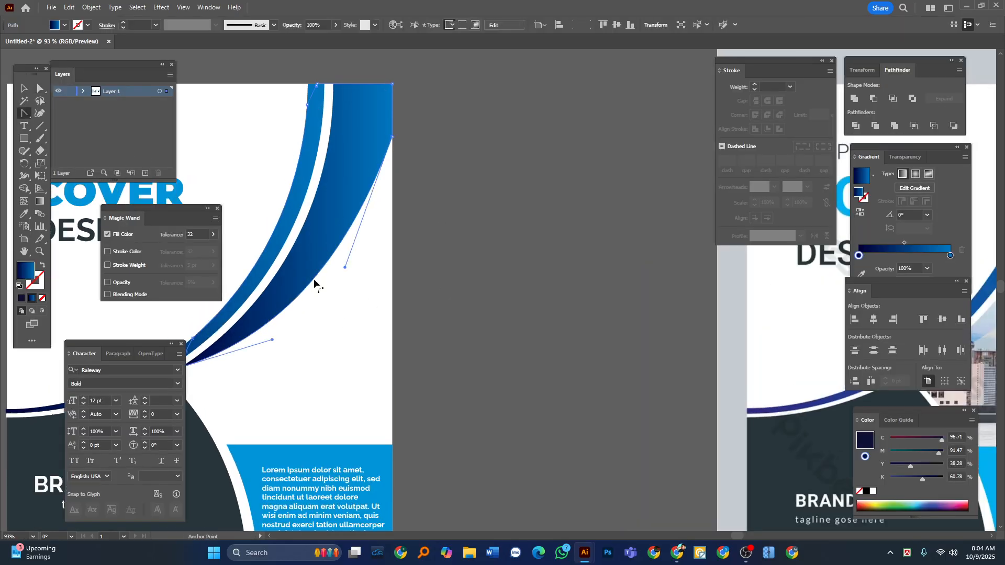
key(Tab)
scroll(272, 318, up, 1)
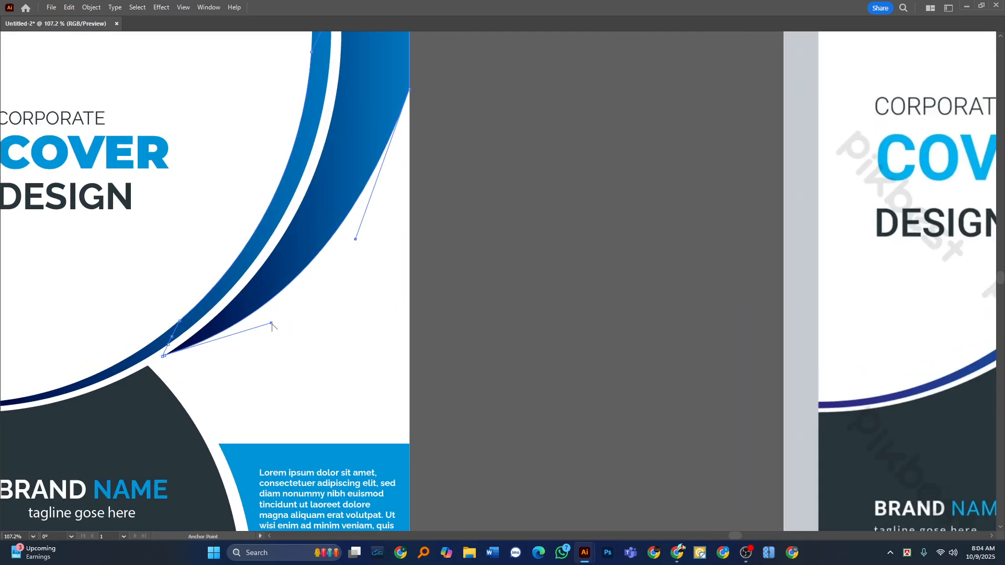
drag(271, 325, 263, 342)
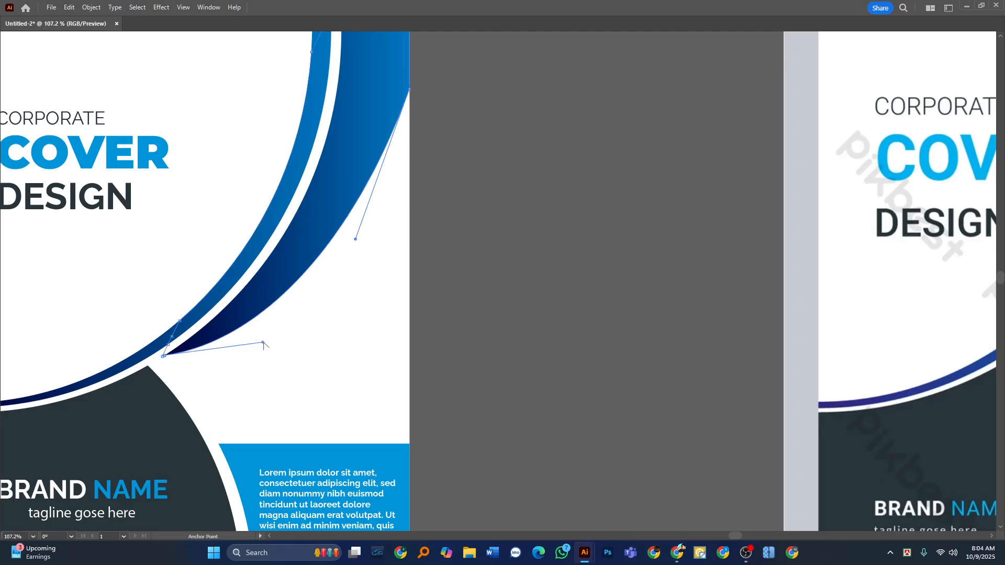
key(ctrl+z)
Round the wide blue gradient shape's corner at the cover's right edge so its outer edge becomes one smooth curve.
key(Tab)
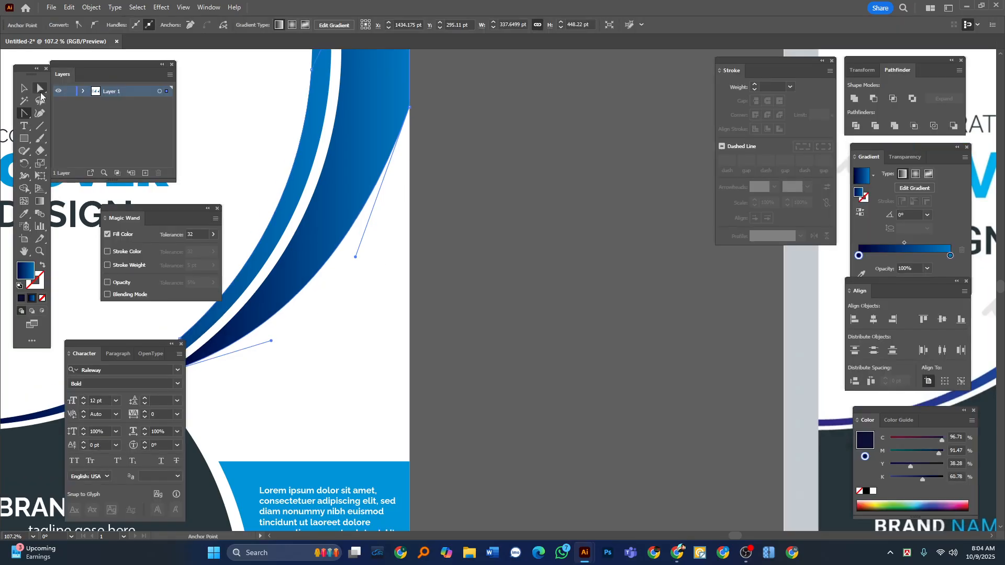
key(Tab)
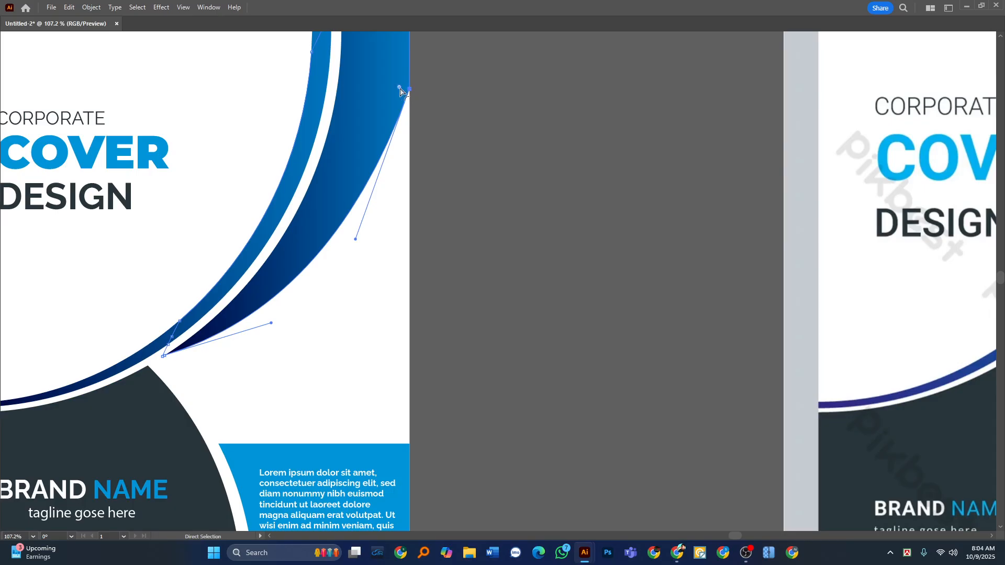
drag(400, 88, 23, 133)
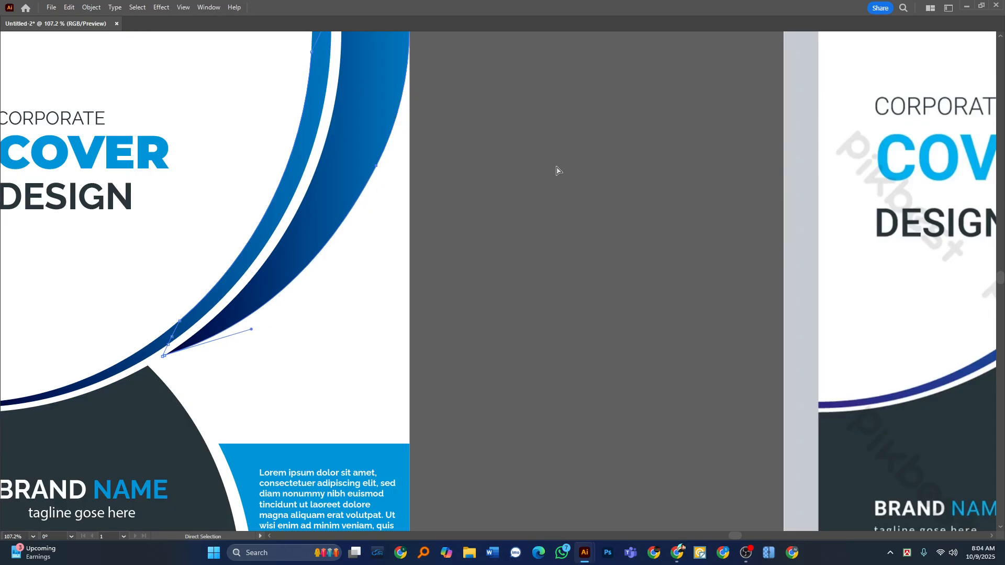
click(558, 171)
Check the reshaped blue curve and the title text against the reference cover.
drag(434, 193, 375, 223)
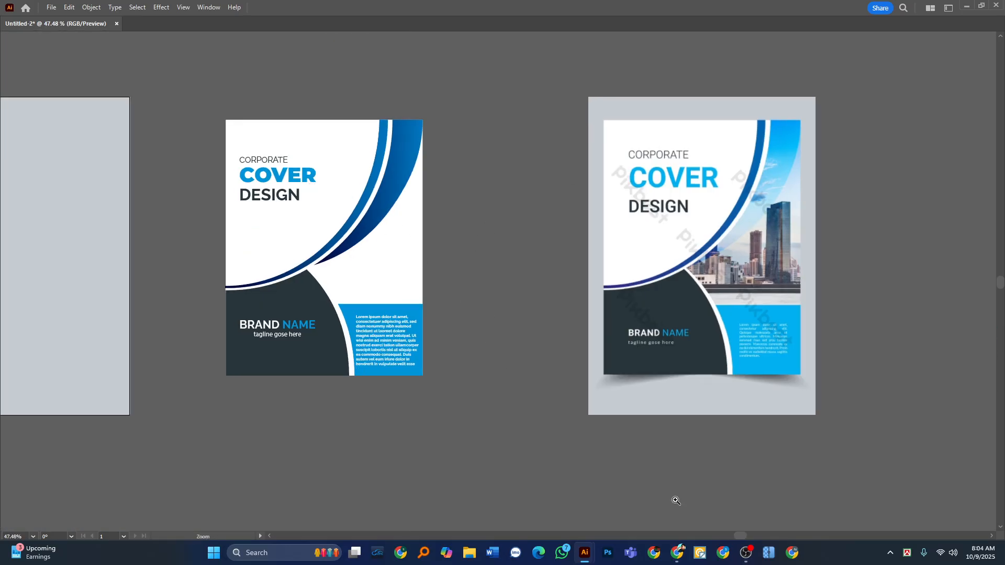
drag(392, 164, 487, 205)
drag(403, 239, 419, 248)
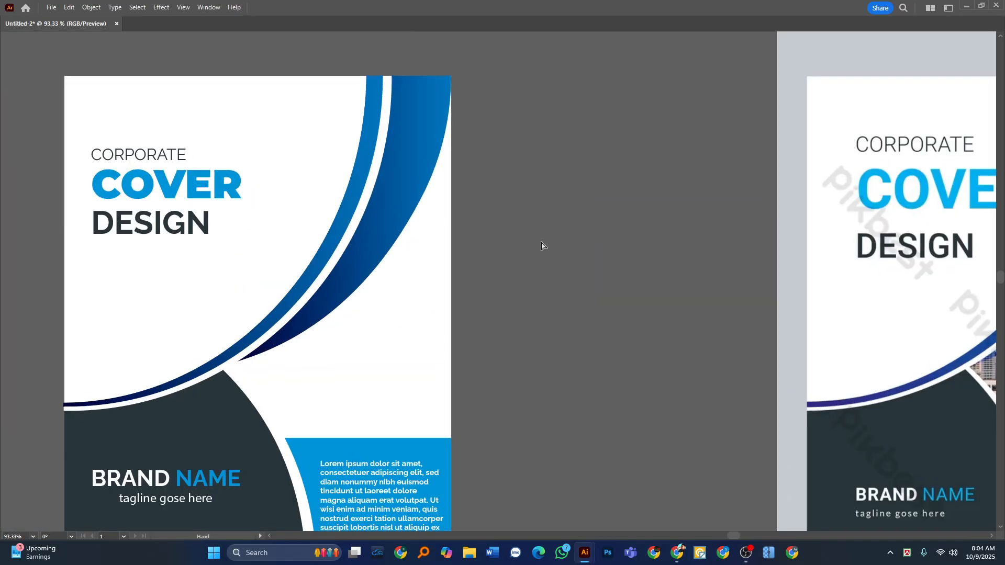
drag(562, 239, 208, 206)
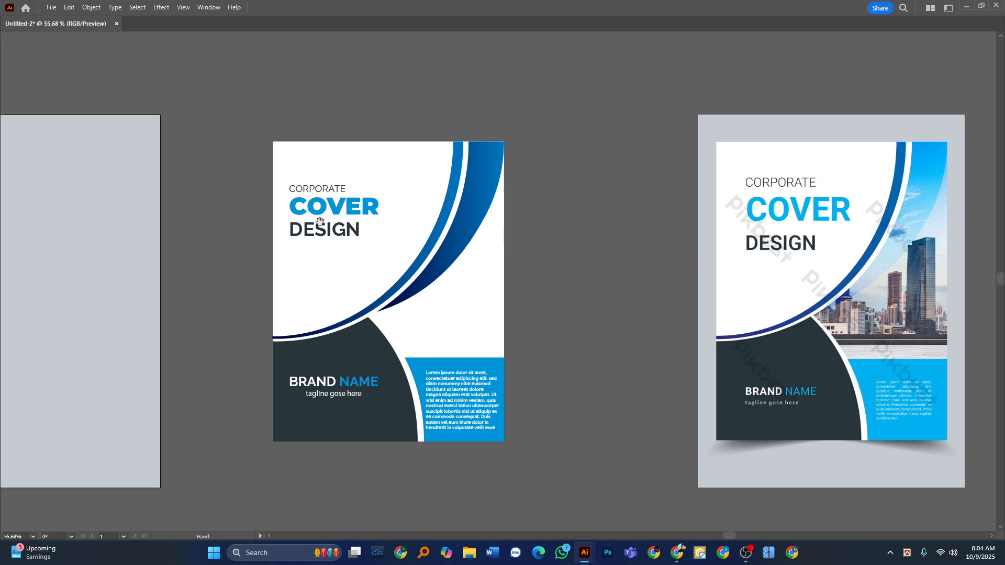
drag(374, 225, 339, 234)
drag(250, 226, 306, 229)
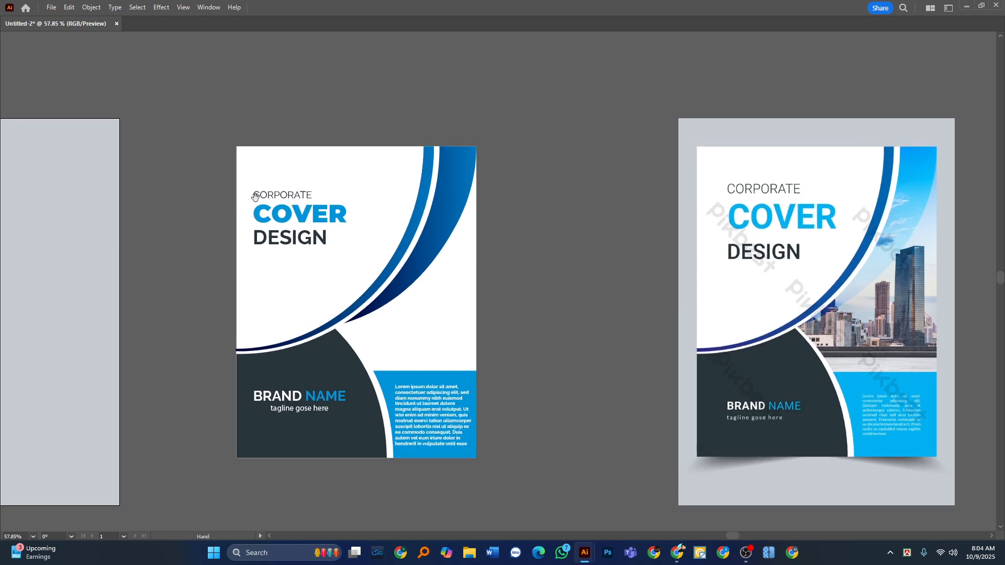
key(Tab)
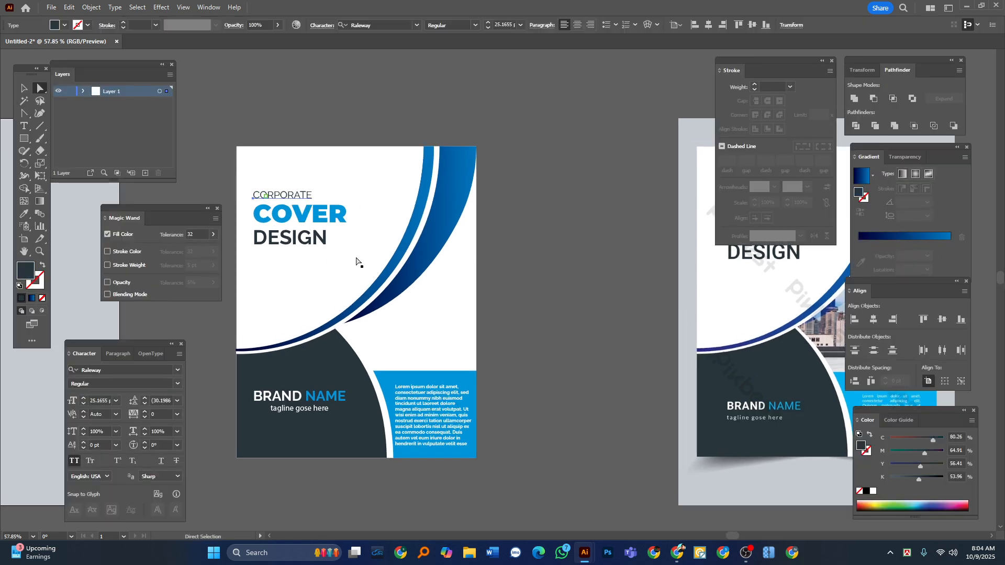
key(Tab)
key(v)
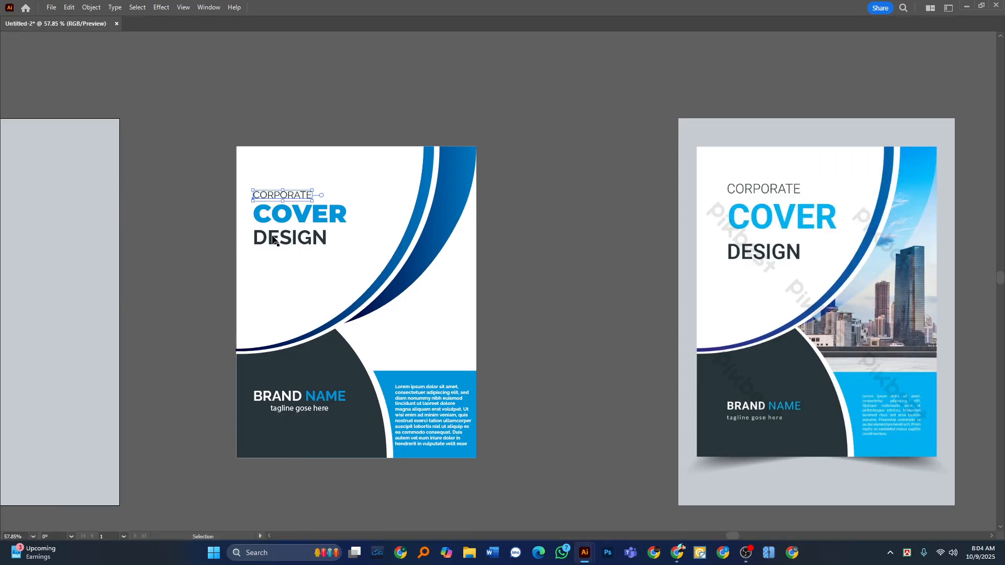
key(a)
click(554, 216)
Switch to Chrome and search Google Images for "corporate building".
click(677, 554)
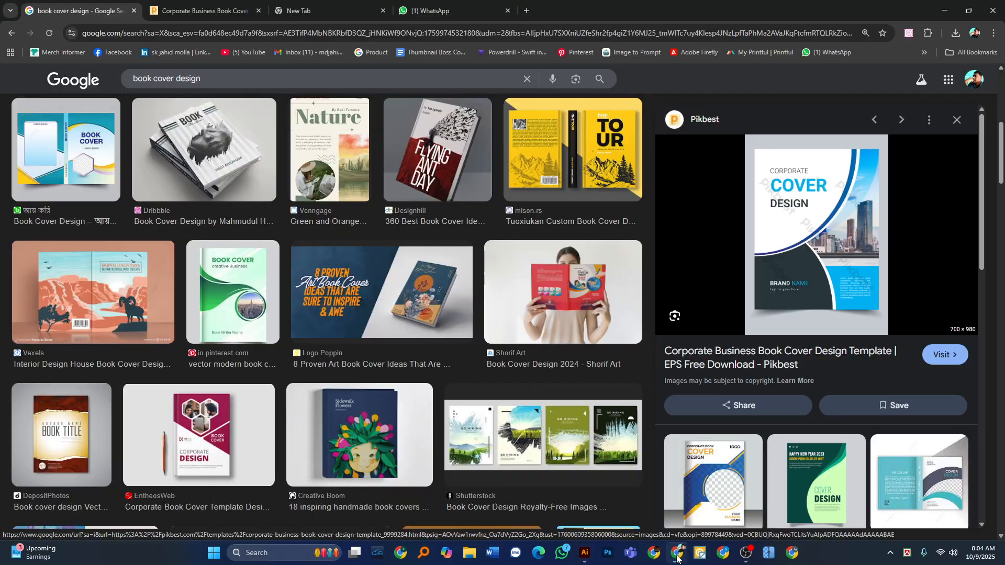
triple_click(166, 79)
text(corporate)
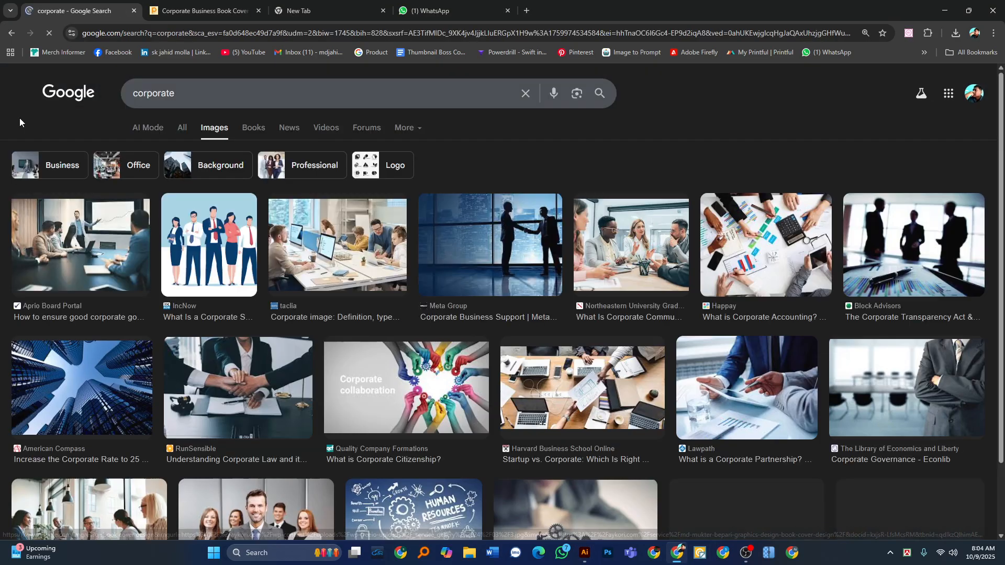
click(193, 103)
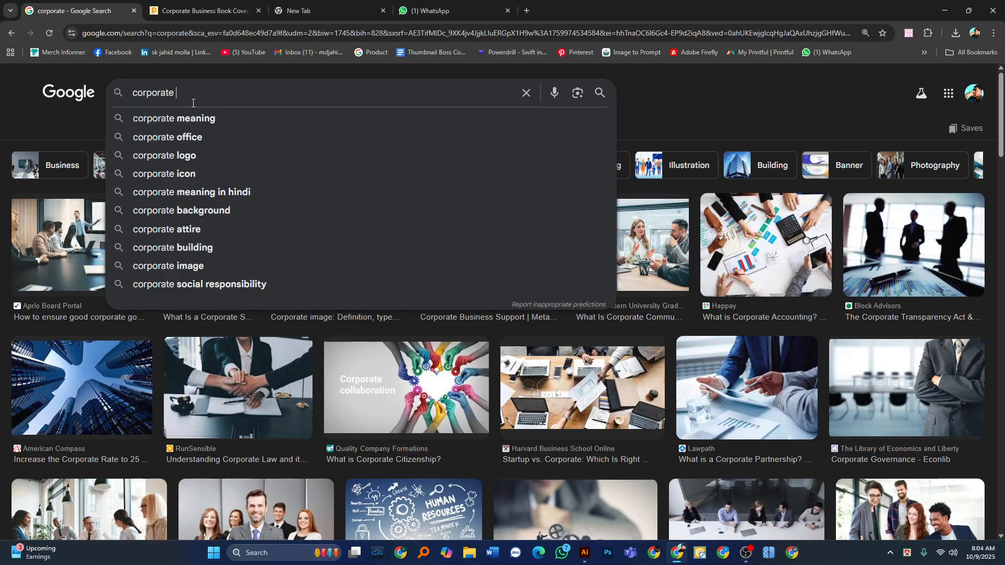
text(bul)
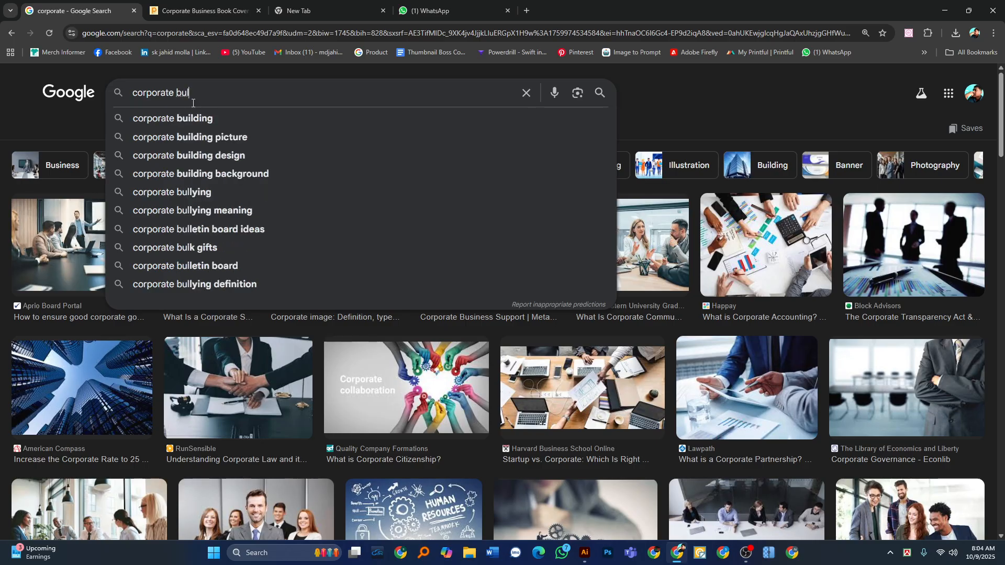
key(Down)
key(Return)
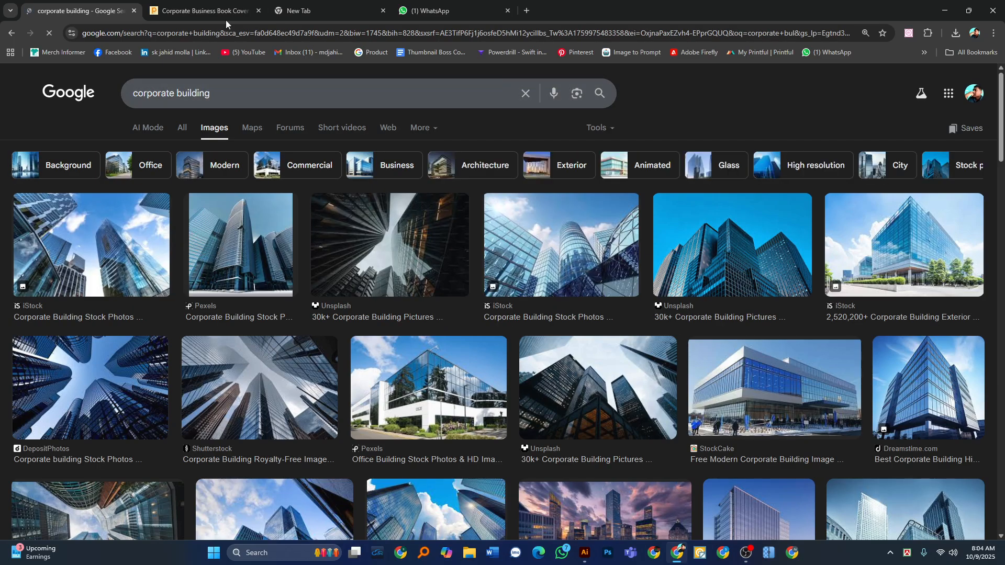
Preview several office building photos from the first image results as candidates for the cover picture.
click(908, 238)
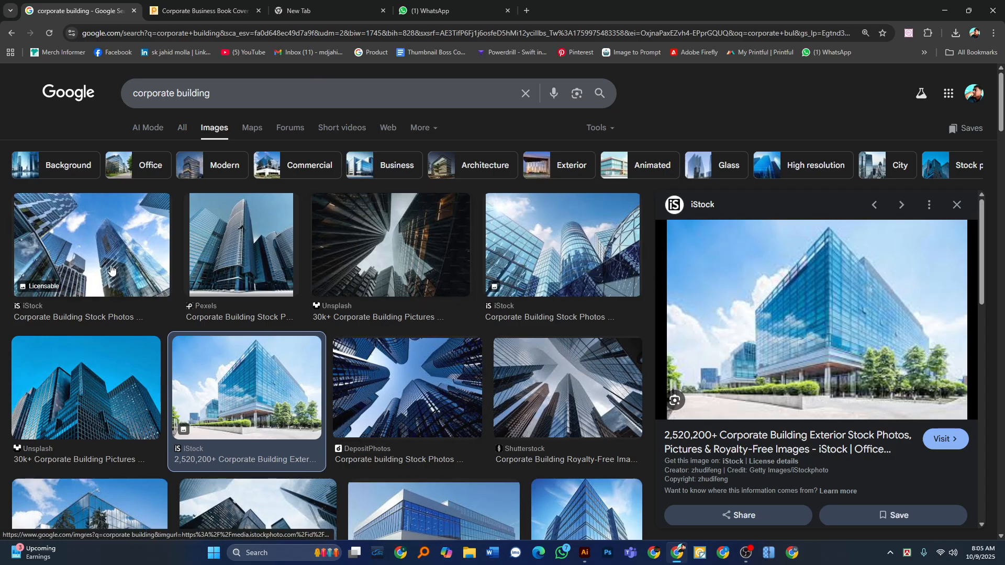
click(60, 242)
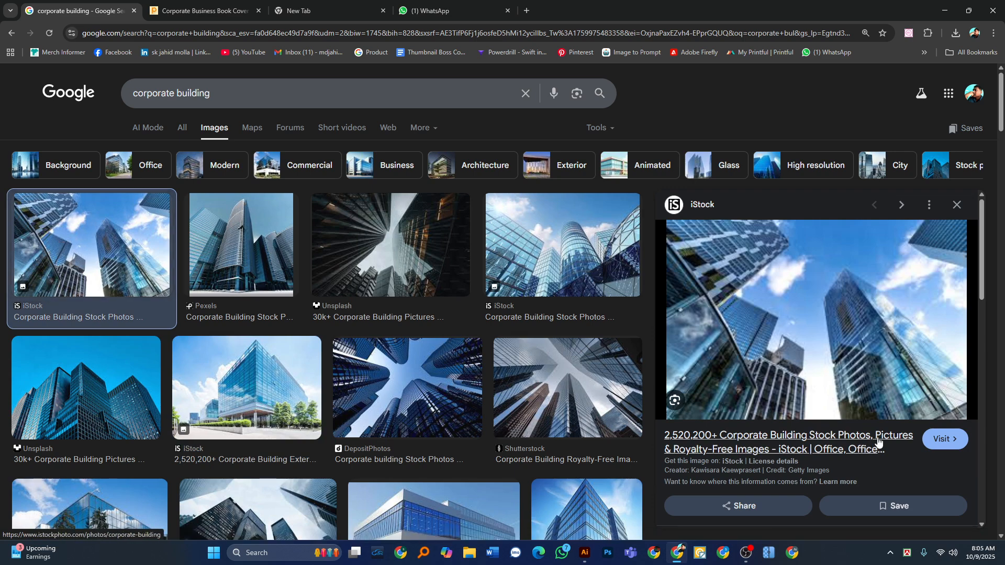
scroll(132, 368, down, 3)
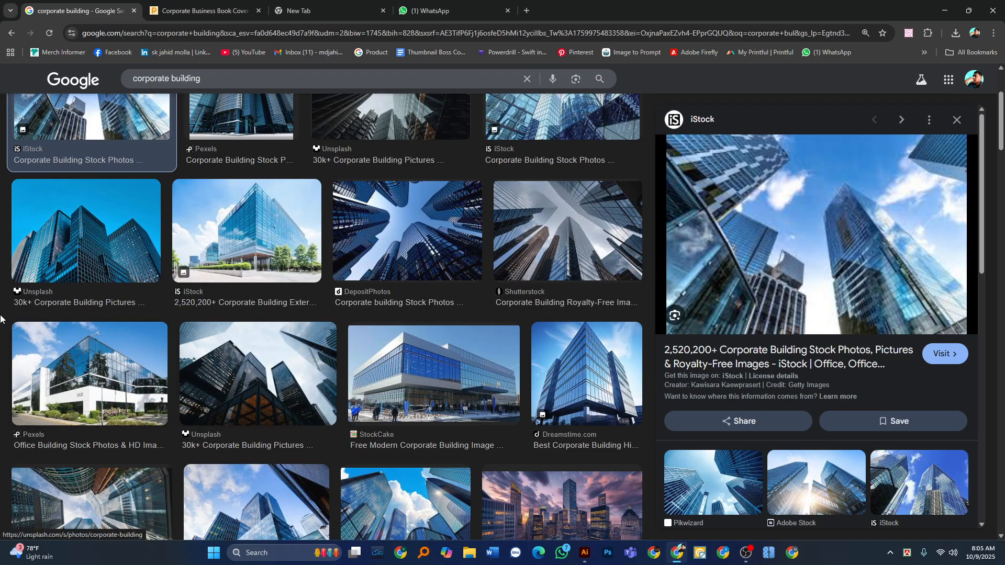
click(241, 231)
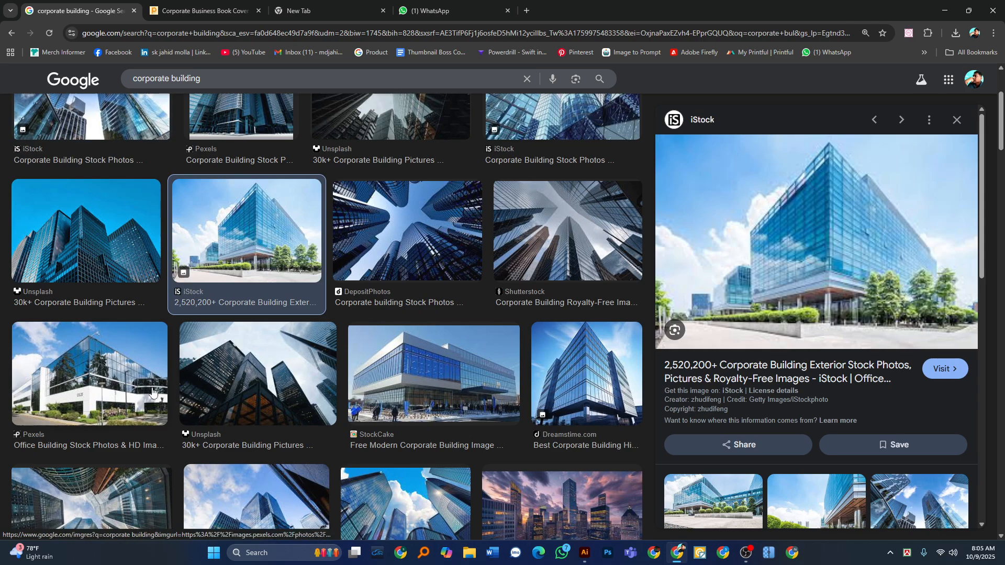
click(102, 358)
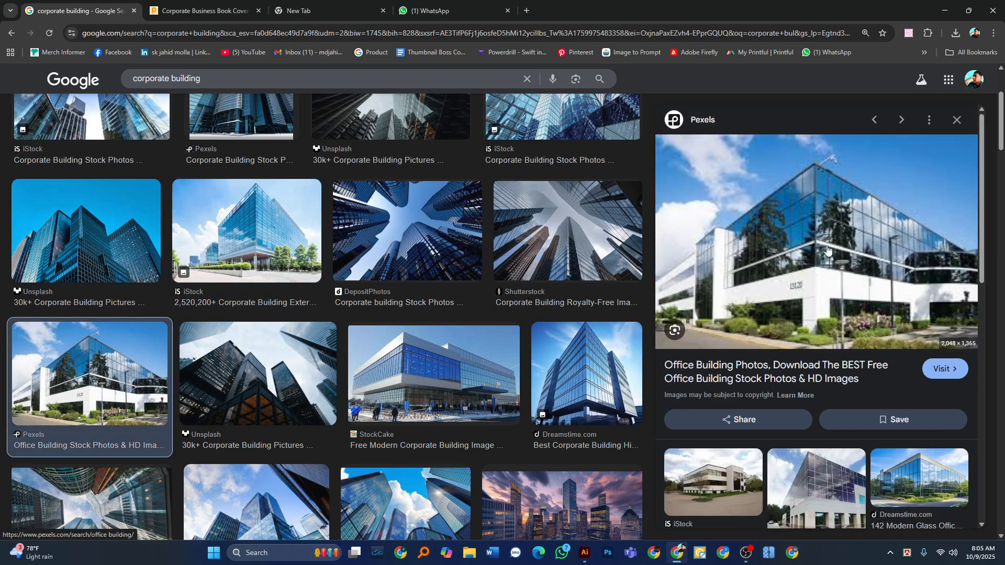
click(439, 374)
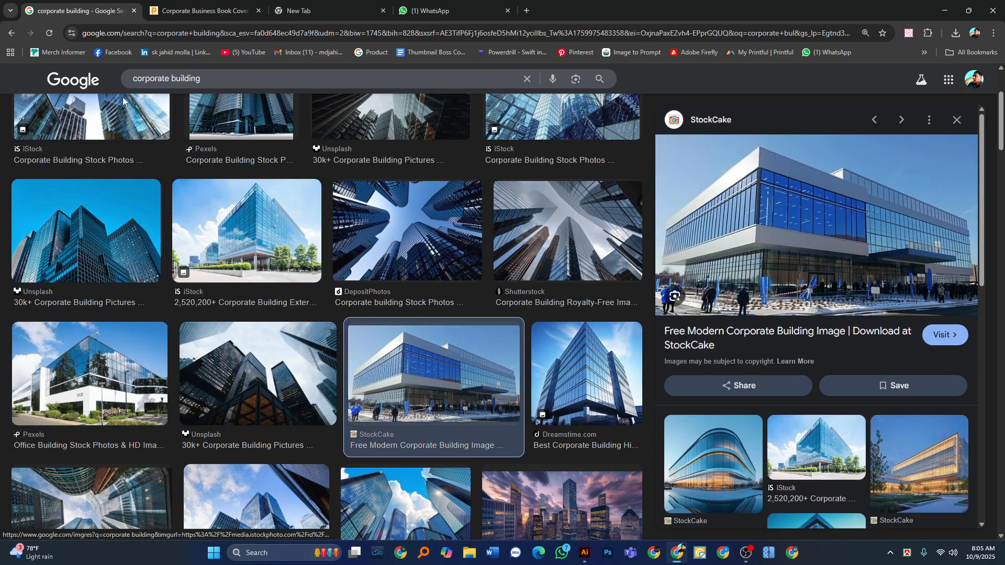
click(119, 119)
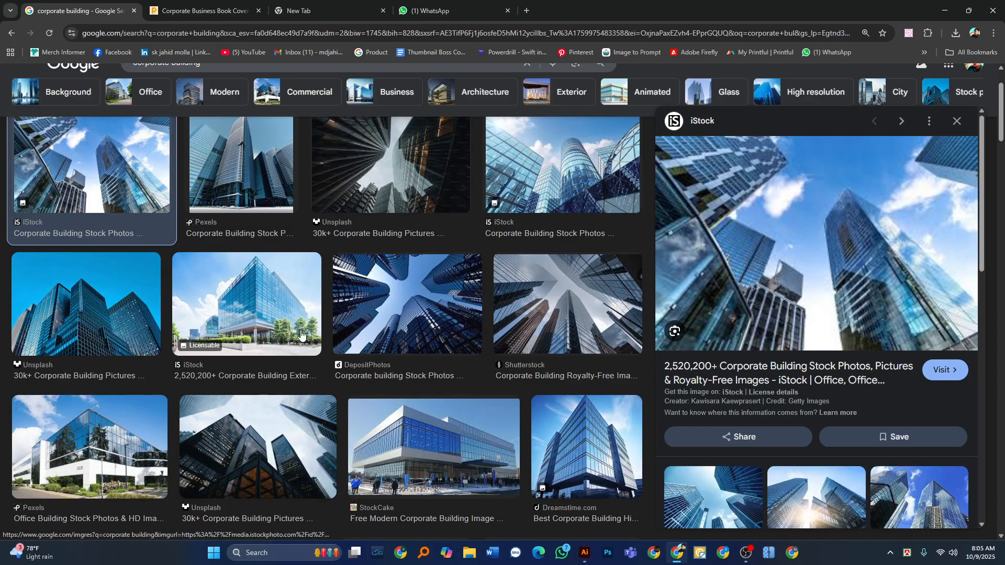
scroll(453, 423, down, 1)
scroll(452, 423, up, 3)
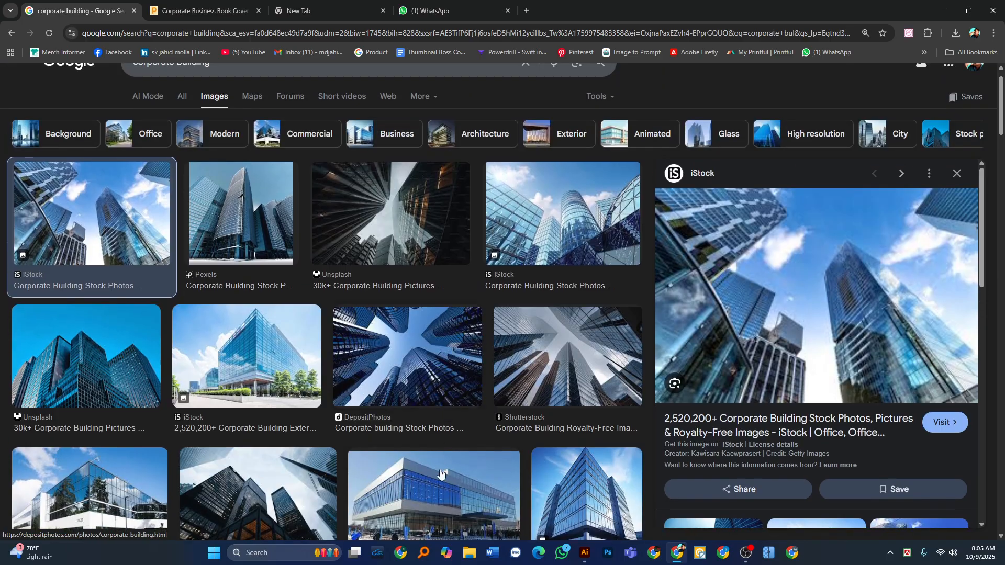
click(440, 490)
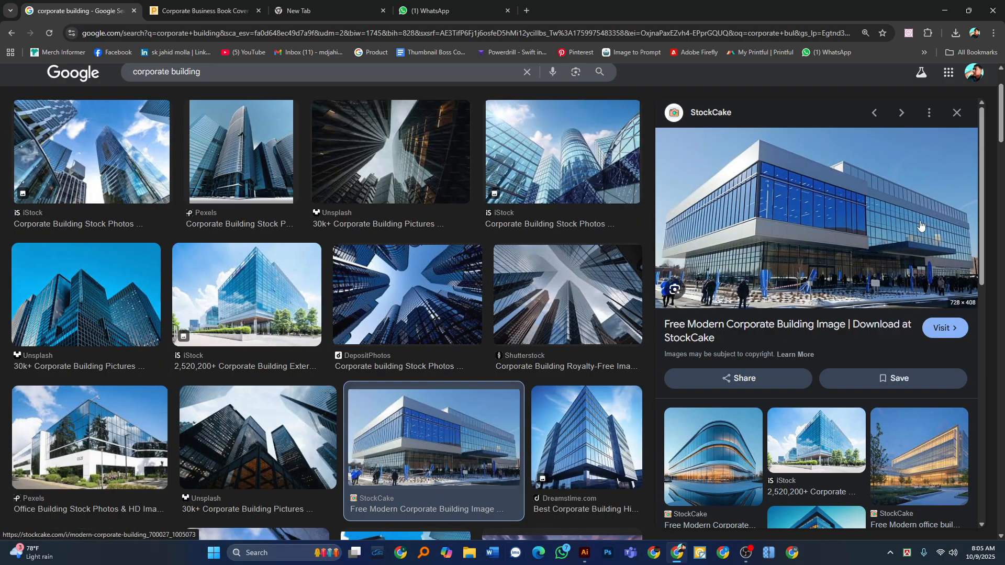
click(805, 450)
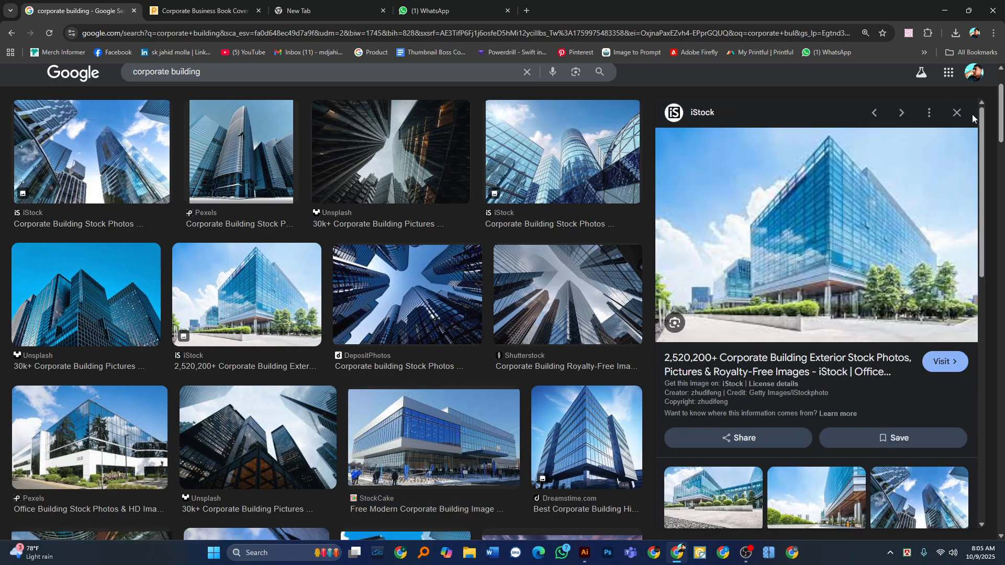
Look further down the results and copy the Shutterstock photo of glass skyscrapers against a cloudy sky.
drag(981, 120, 999, 329)
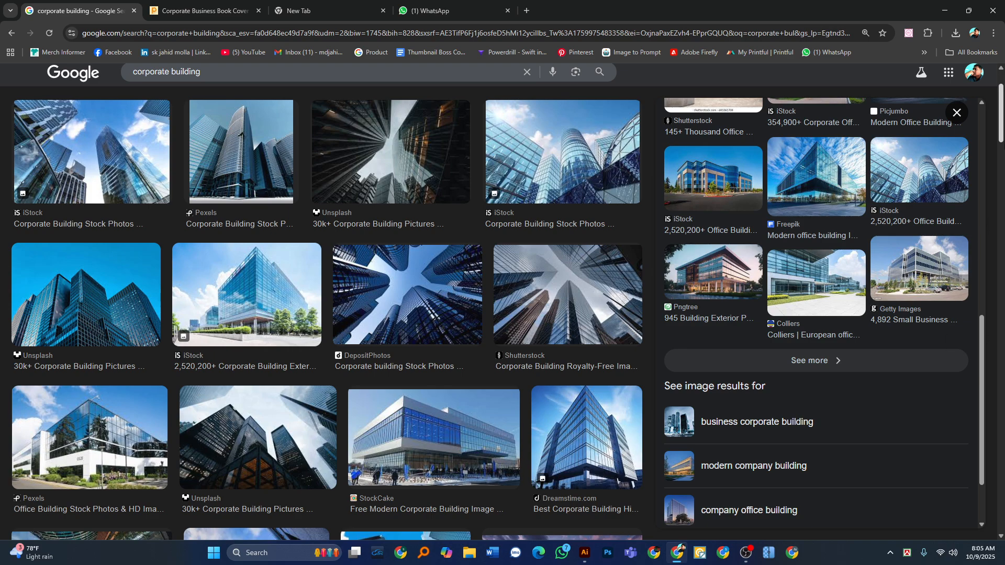
drag(1003, 133, 1002, 196)
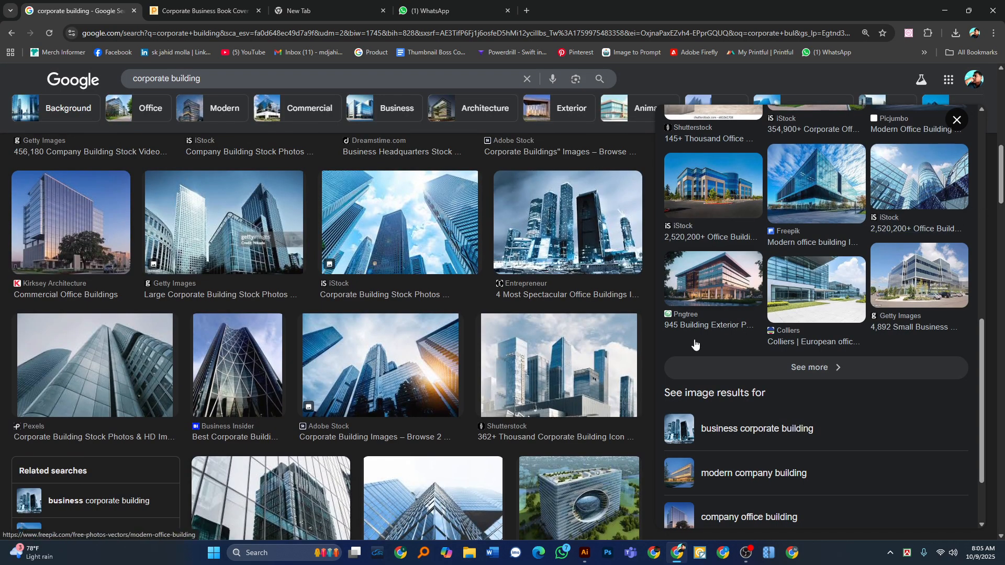
scroll(628, 342, down, 4)
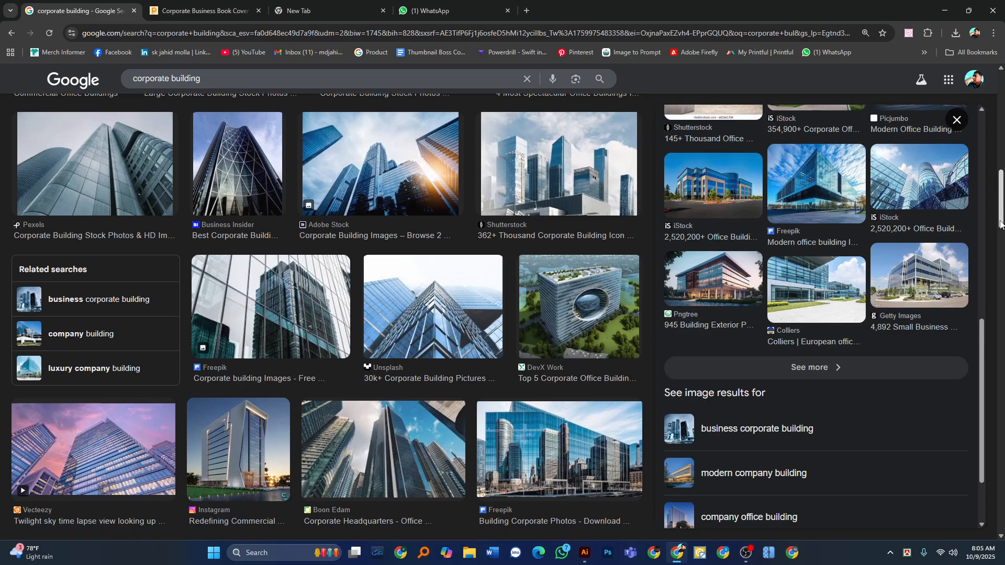
click(628, 341)
click(576, 167)
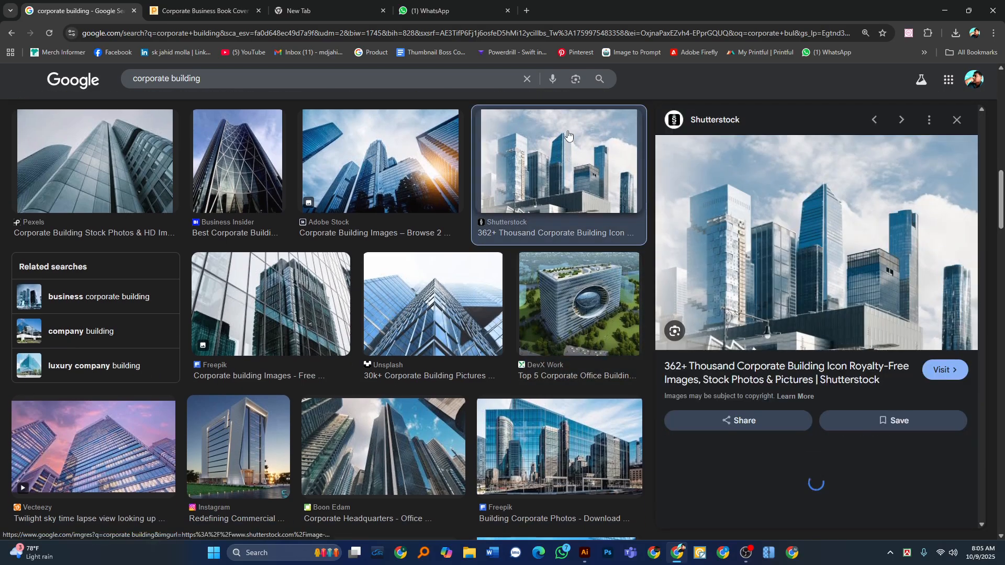
right_click(770, 217)
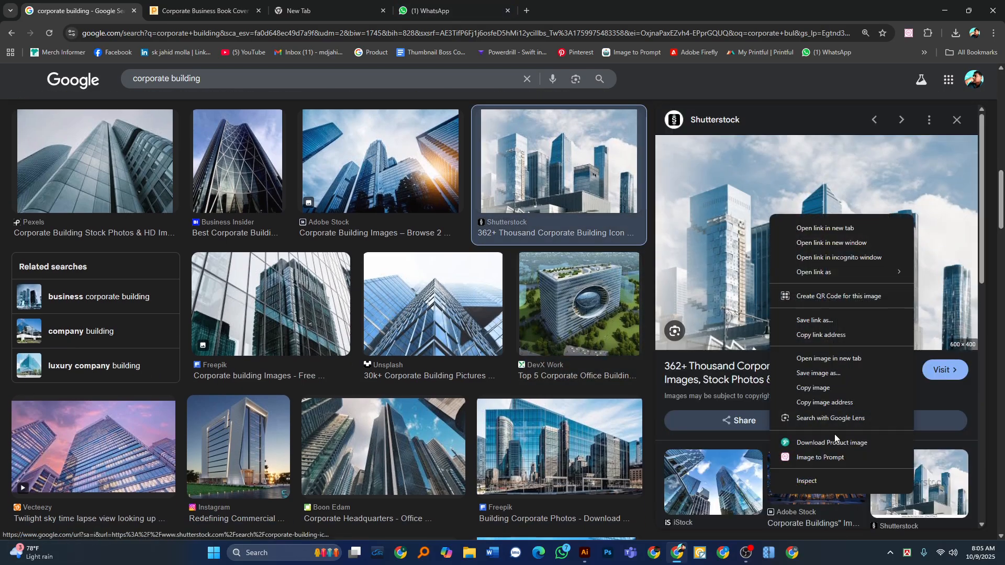
click(814, 388)
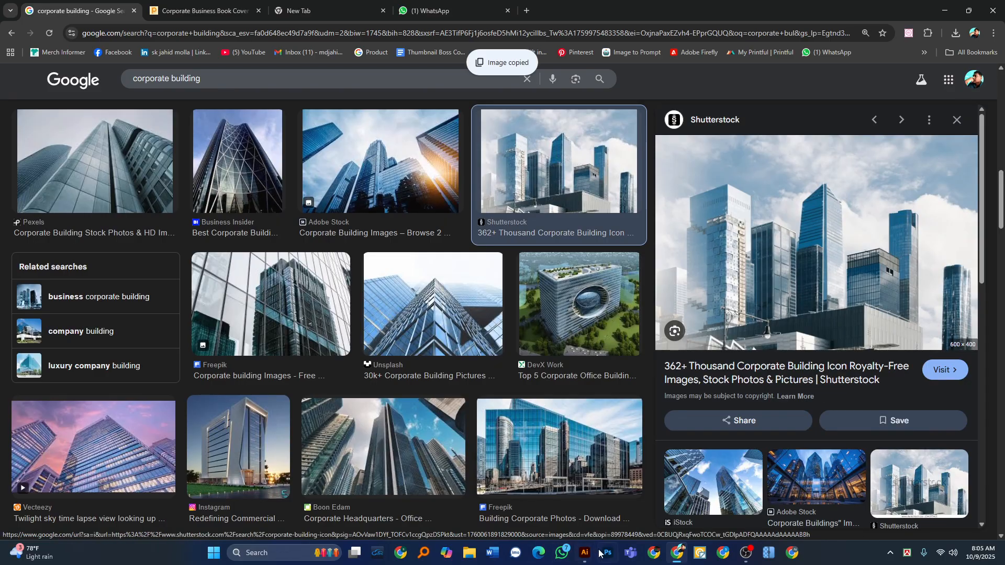
Switch to Illustrator and paste the skyscraper photo behind the cover artwork, fitted between the cover's top edge and the blue text block.
click(584, 560)
click(539, 502)
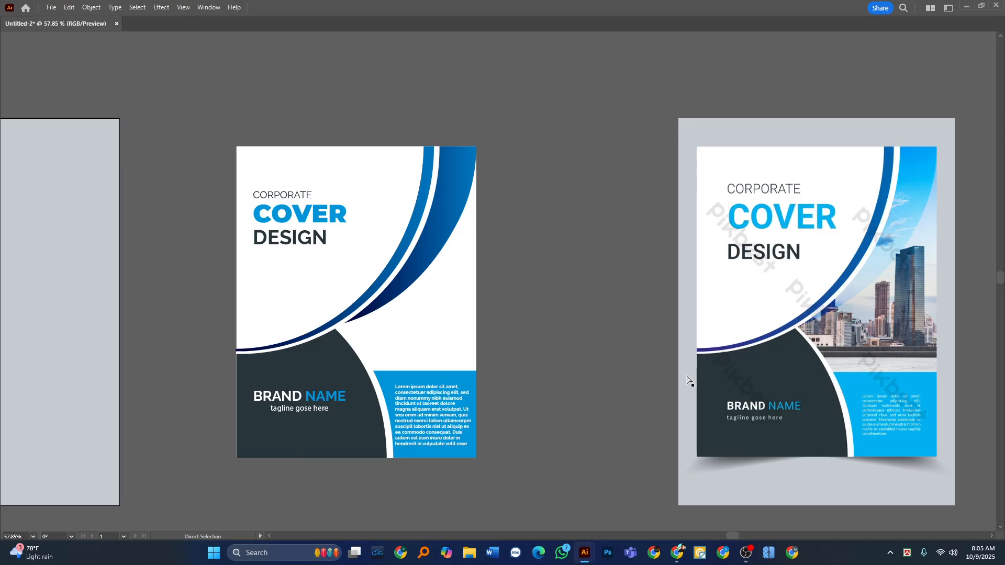
key(Tab)
key(z)
key(Tab)
click(512, 249)
click(512, 249)
key(v)
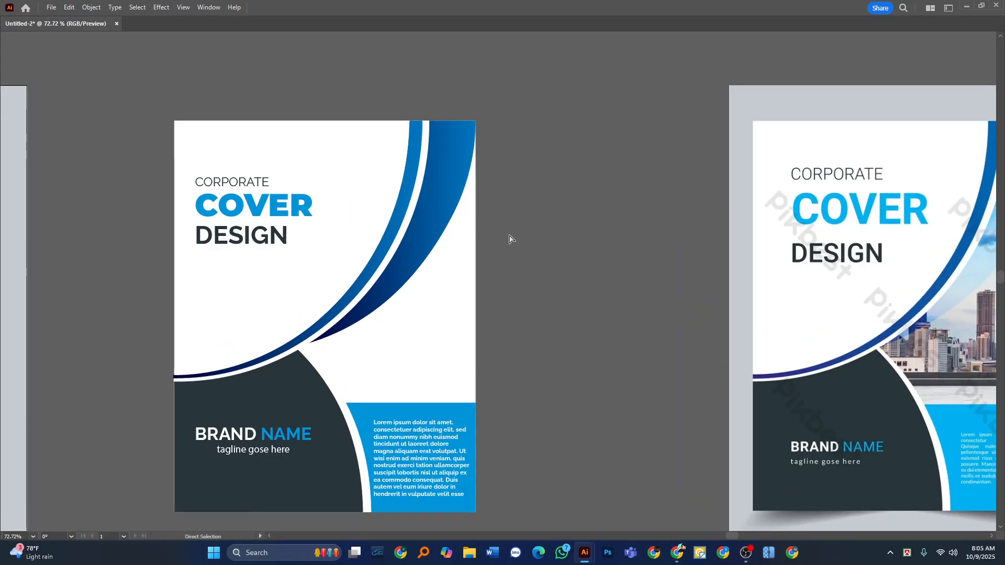
key(ctrl+v)
drag(520, 311, 465, 250)
drag(442, 321, 444, 402)
drag(473, 361, 464, 361)
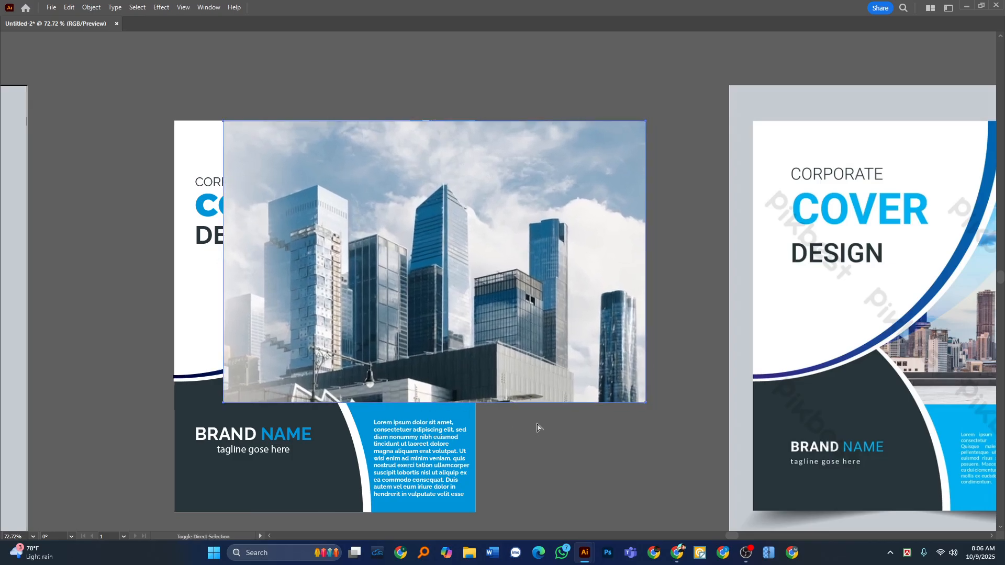
key(ctrl+shift+bracketleft)
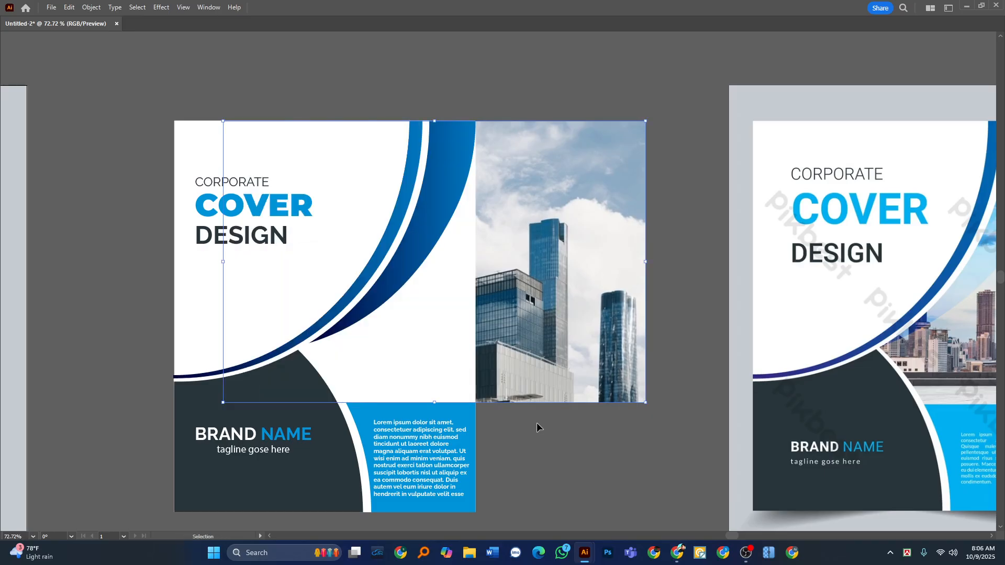
Ungroup the cover's background and curved shapes.
click(425, 371)
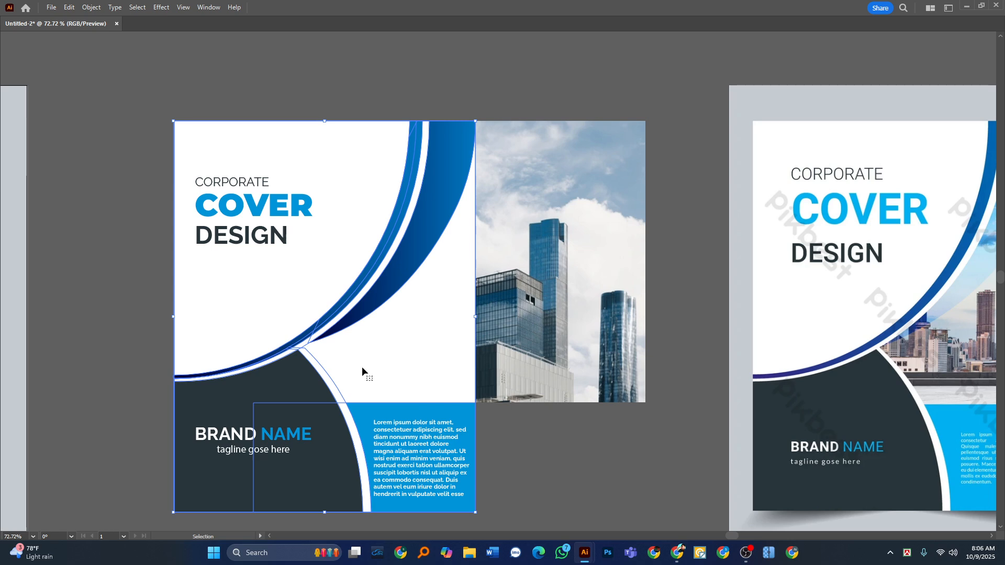
click(543, 477)
key(Tab)
key(Tab)
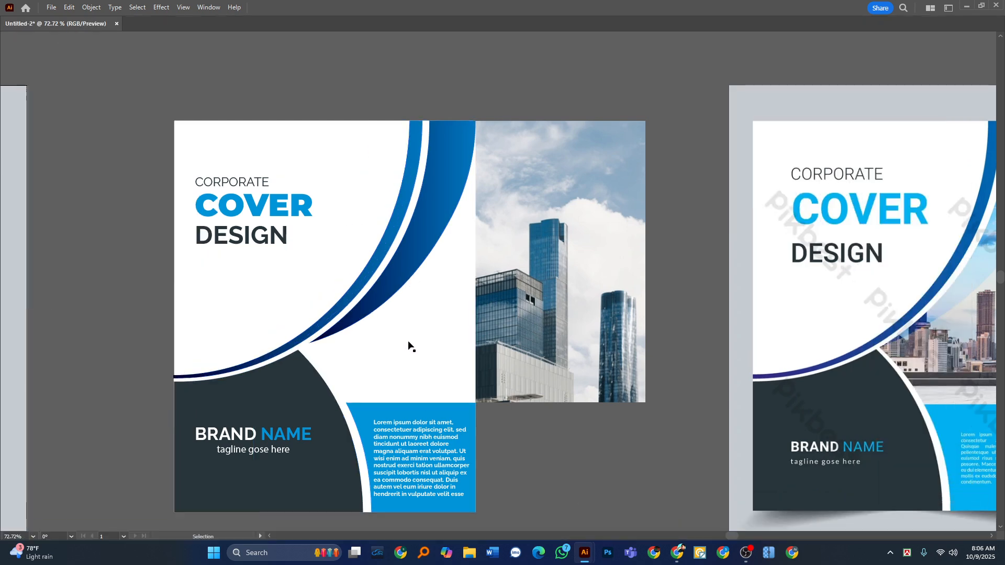
click(408, 342)
right_click(409, 342)
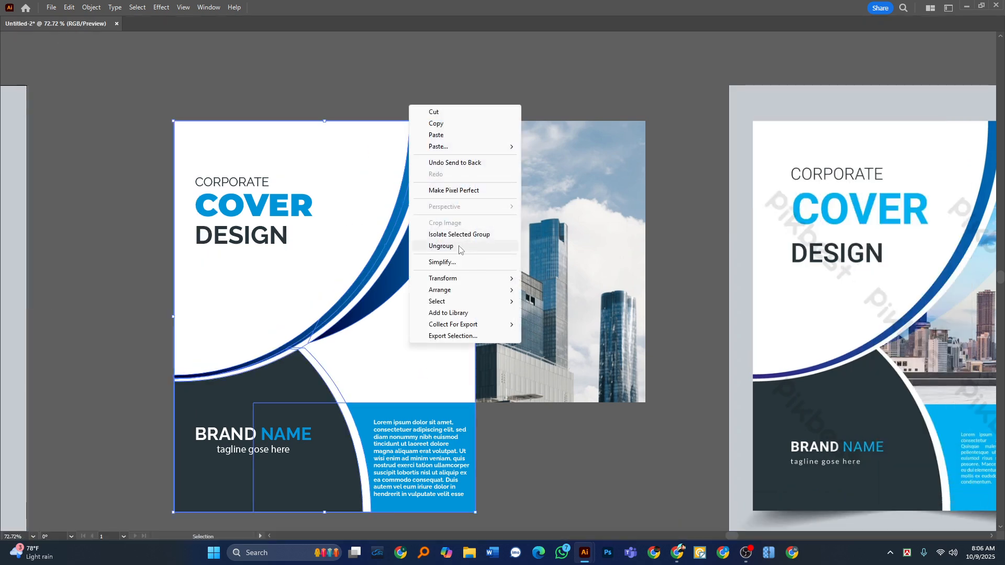
click(538, 489)
key(Tab)
click(442, 362)
right_click(442, 362)
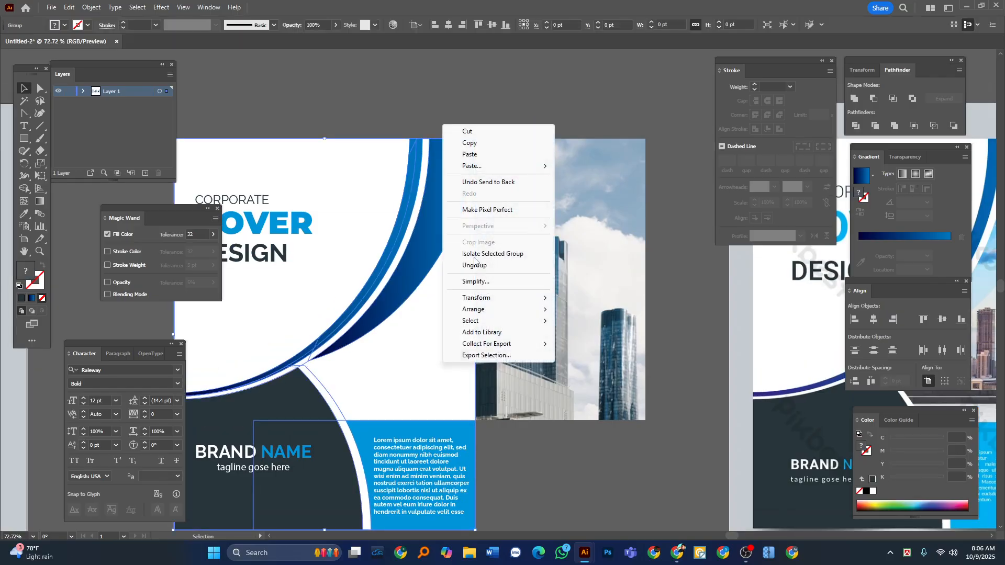
click(471, 266)
Send the cover's white background rectangle to the back, behind the skyscraper photo.
click(500, 99)
click(393, 361)
key(a)
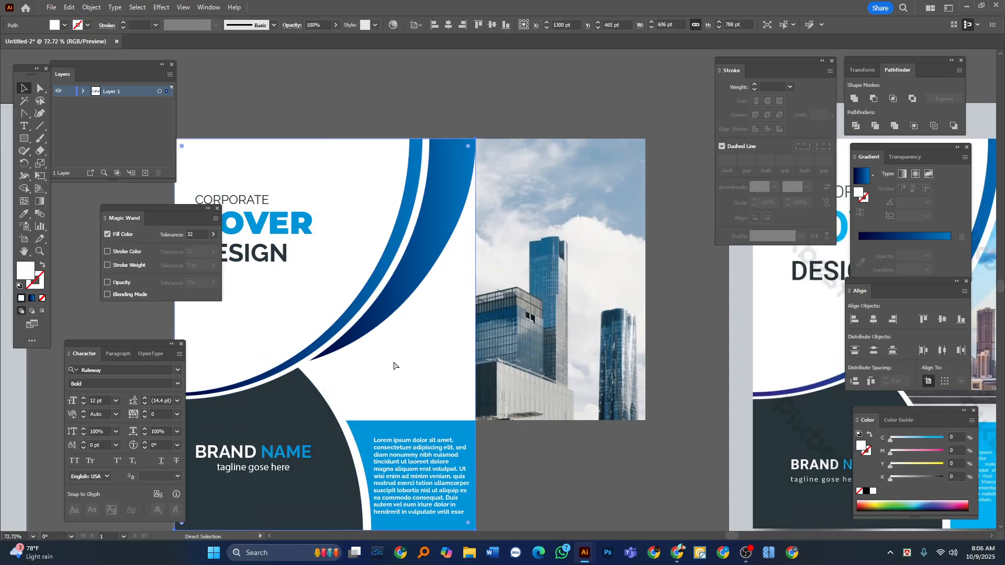
key(ctrl+shift+bracketleft)
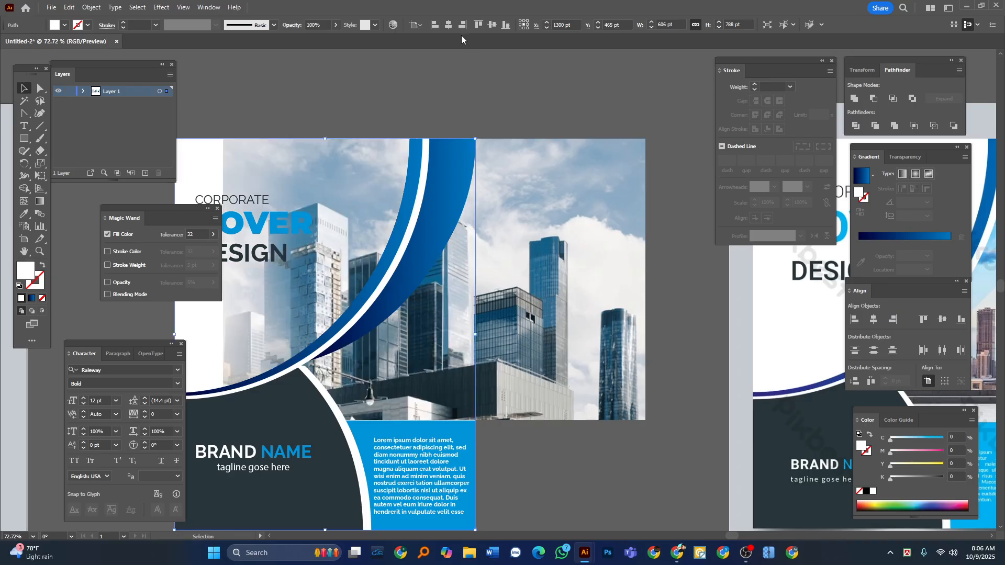
click(450, 109)
key(Tab)
scroll(564, 310, up, 1)
scroll(541, 314, down, 1)
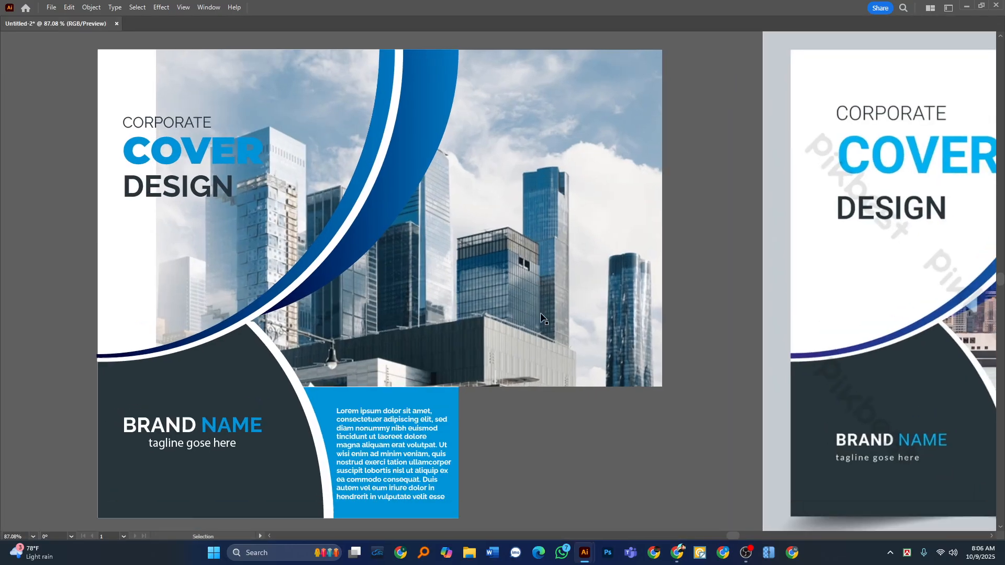
Reposition the skyscraper photo behind the blue curve and scale it slightly to fill the picture area.
drag(542, 317, 548, 341)
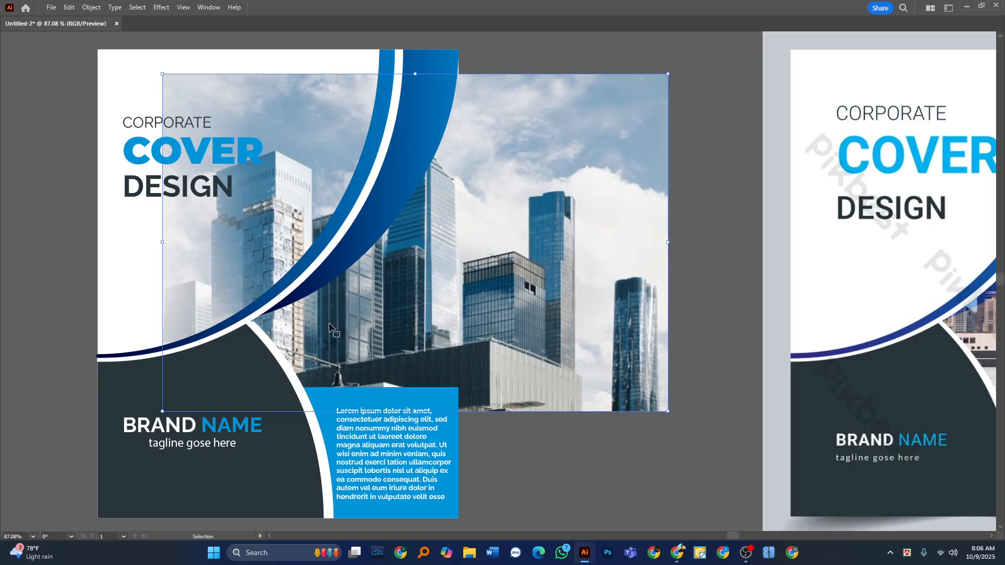
drag(517, 267, 542, 235)
mouse_move(444, 64)
mouse_down()
mouse_move(444, 88)
mouse_move(444, 58)
mouse_up()
click(534, 435)
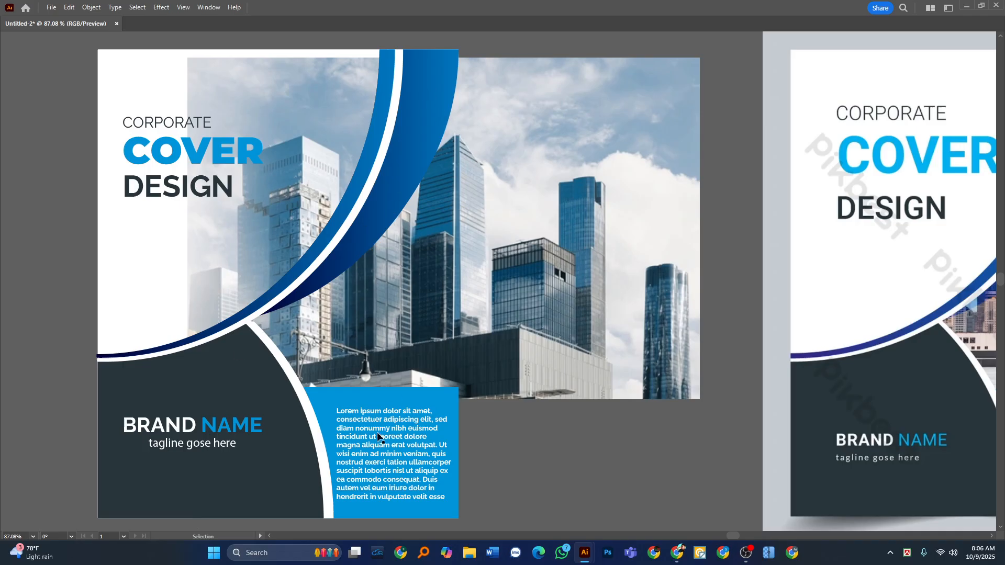
Try dividing a front copy of the white background along the cover's curves with the Shape Builder to isolate the picture area.
click(122, 260)
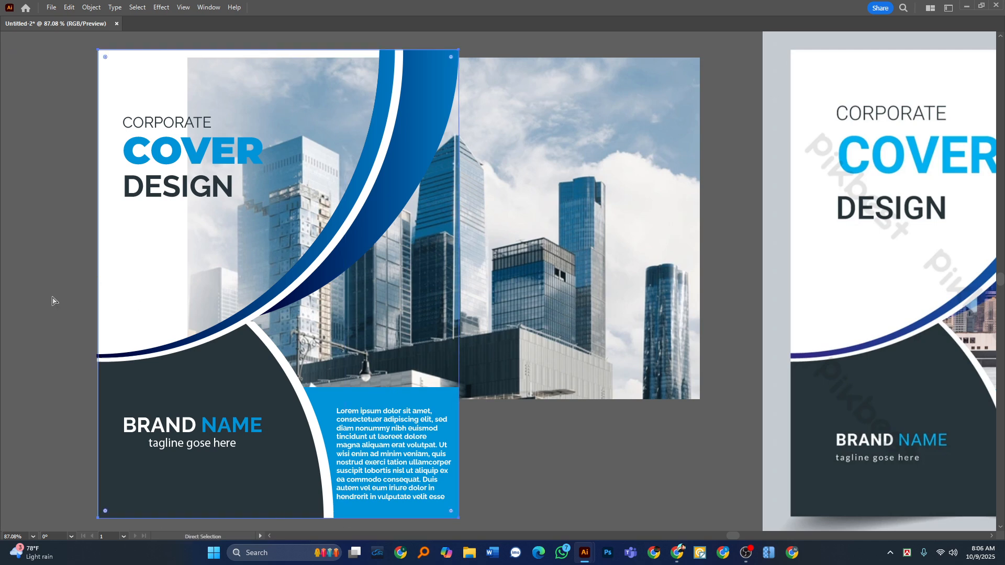
key(v)
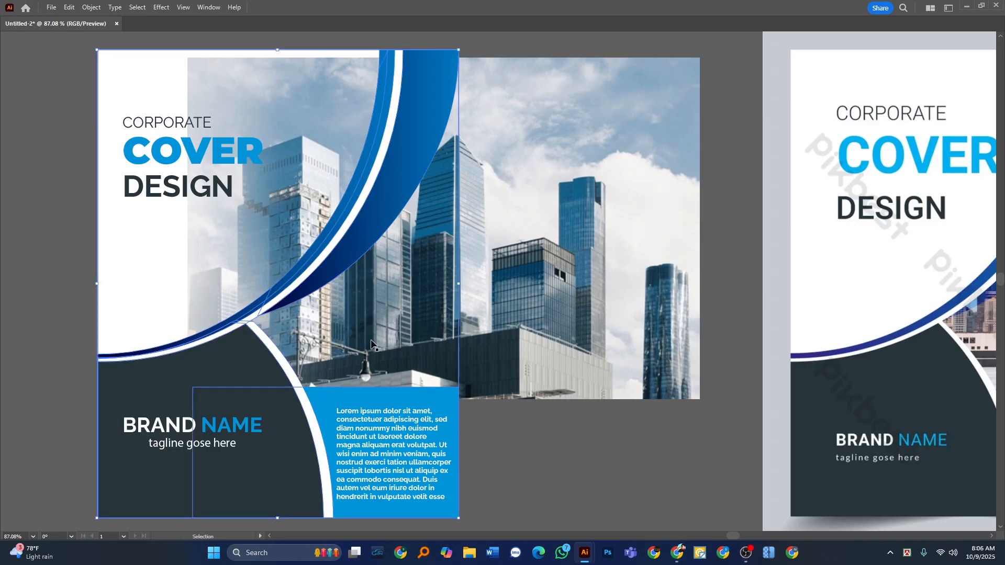
key(Tab)
key(shift+m)
key(Tab)
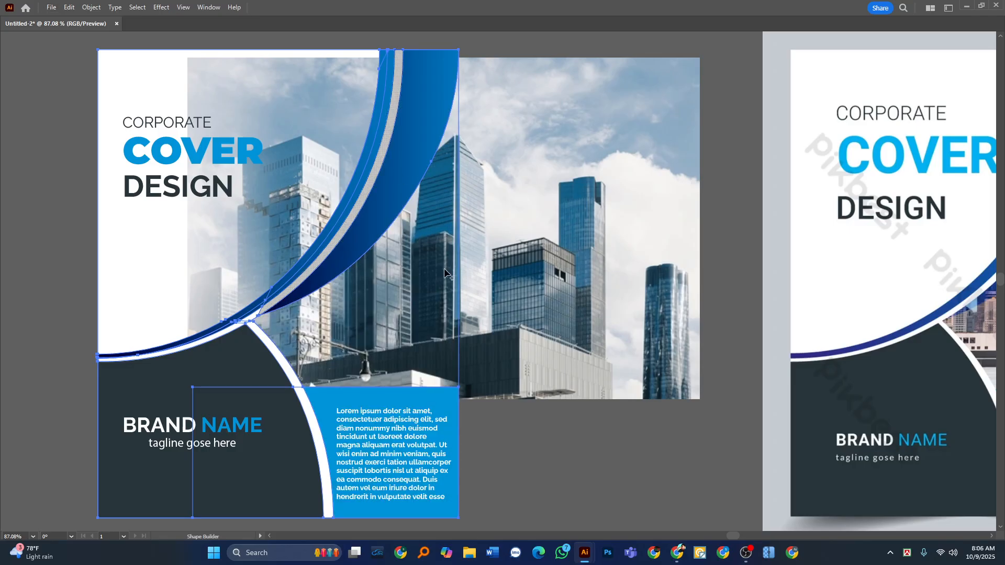
key(Tab)
click(24, 88)
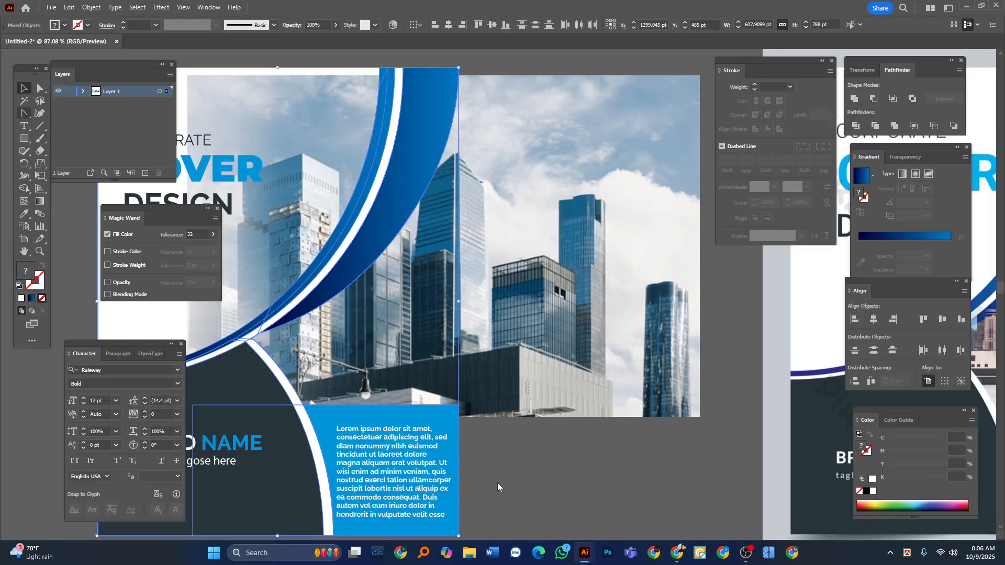
key(Tab)
Delete the leftover white piece outside the picture area, and undo the photo's deletion and the picture-area shape's move.
click(497, 482)
drag(146, 296, 24, 301)
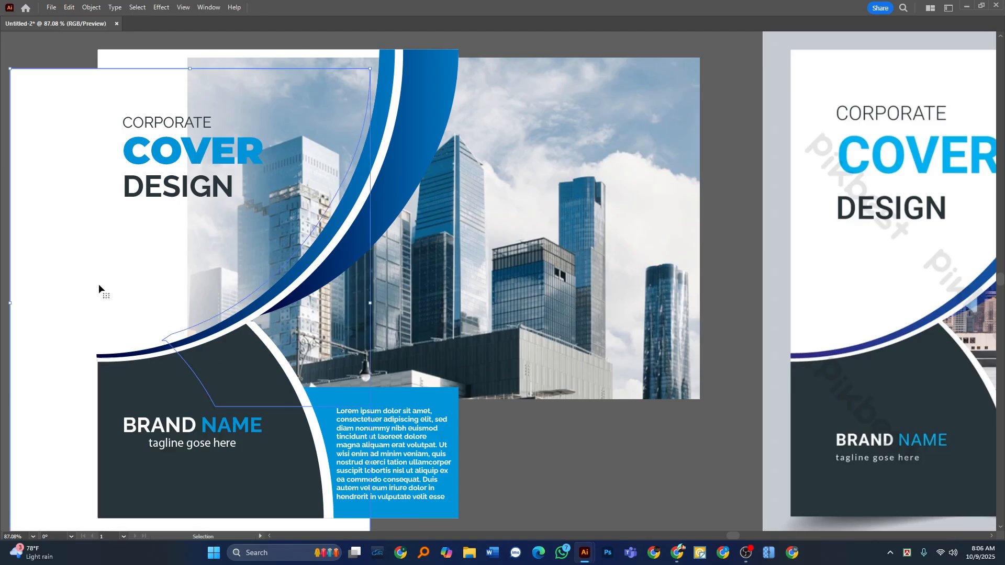
drag(85, 238, 19, 252)
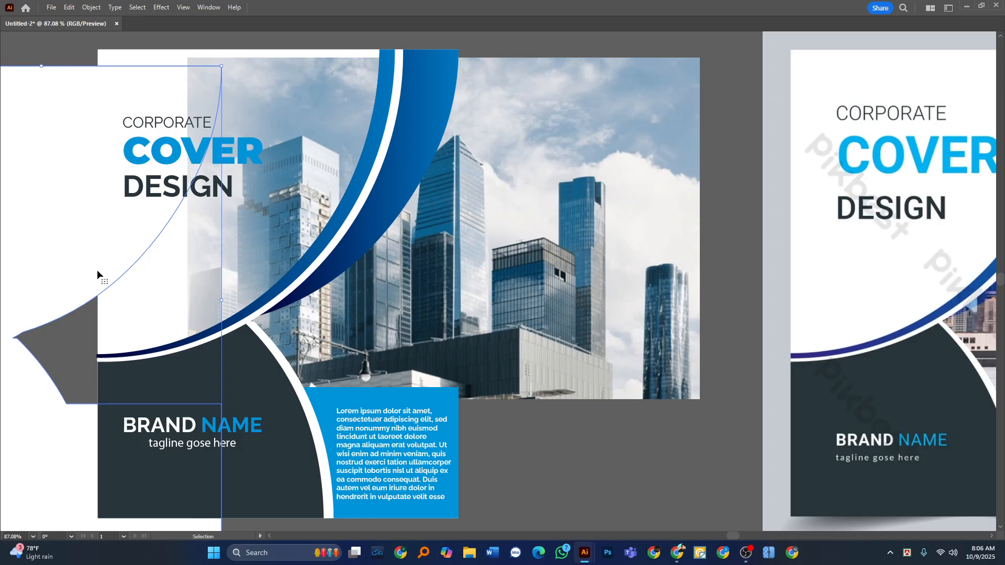
key(Delete)
click(406, 287)
key(Delete)
drag(407, 294, 600, 278)
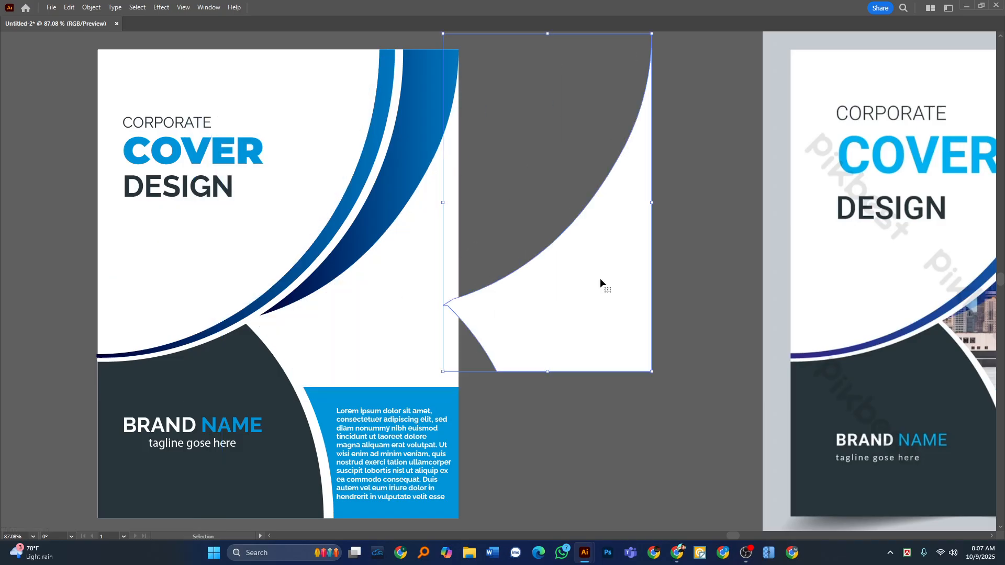
key(ctrl+z)
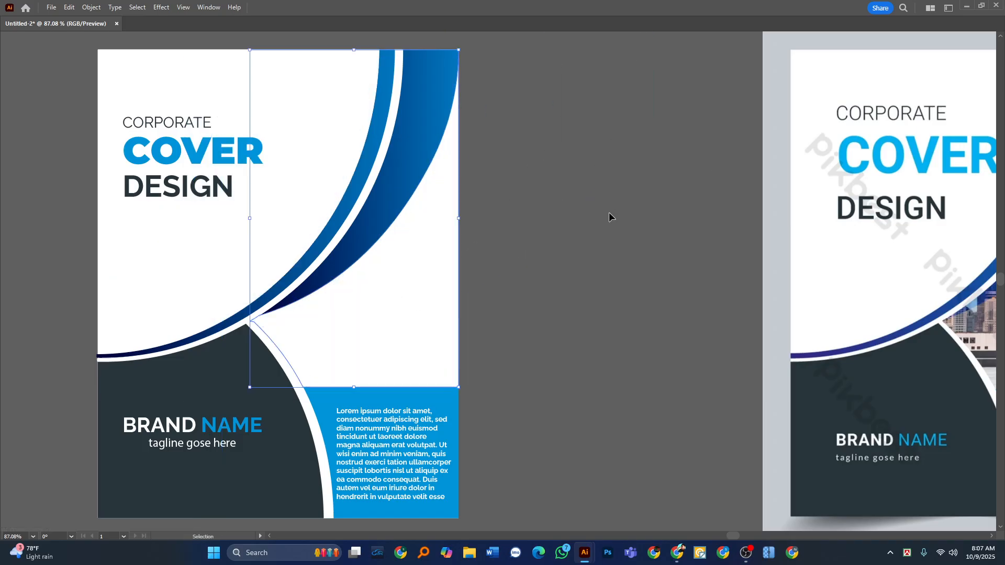
key(ctrl)
key(ctrl+z)
click(505, 414)
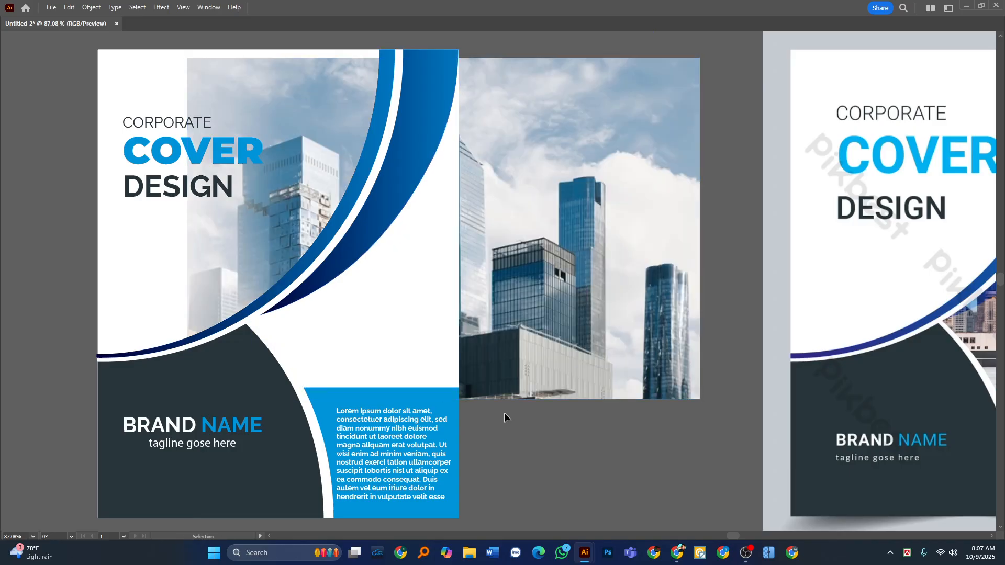
Clip the skyscraper photo with the white picture-area shape using a clipping mask.
click(428, 298)
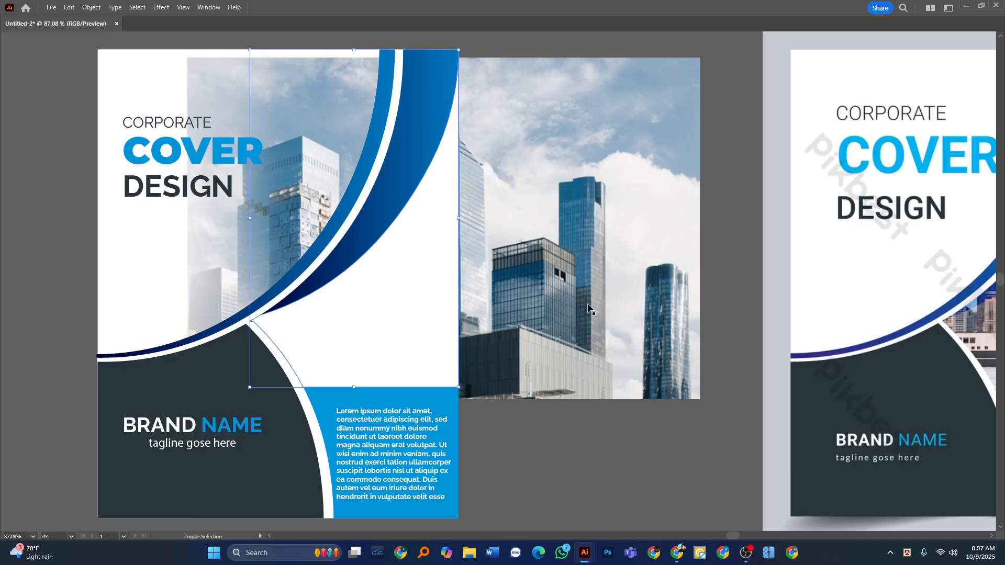
click(530, 157)
key(a)
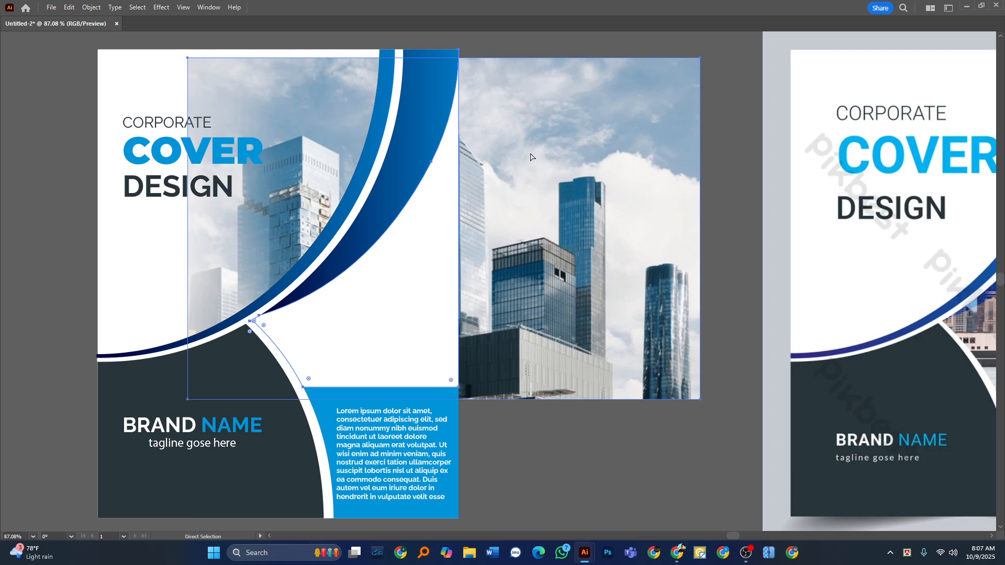
key(ctrl+7)
key(v)
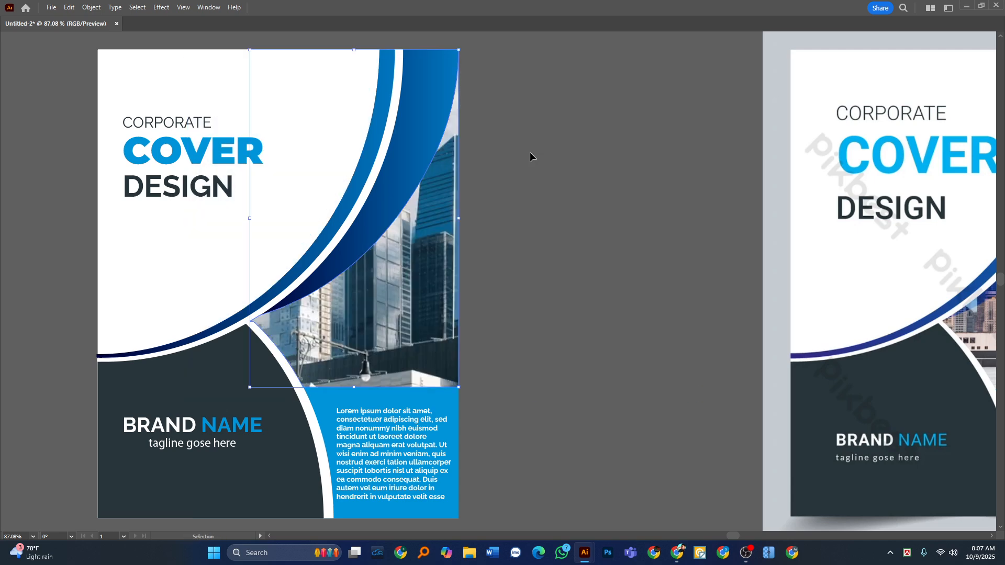
click(529, 152)
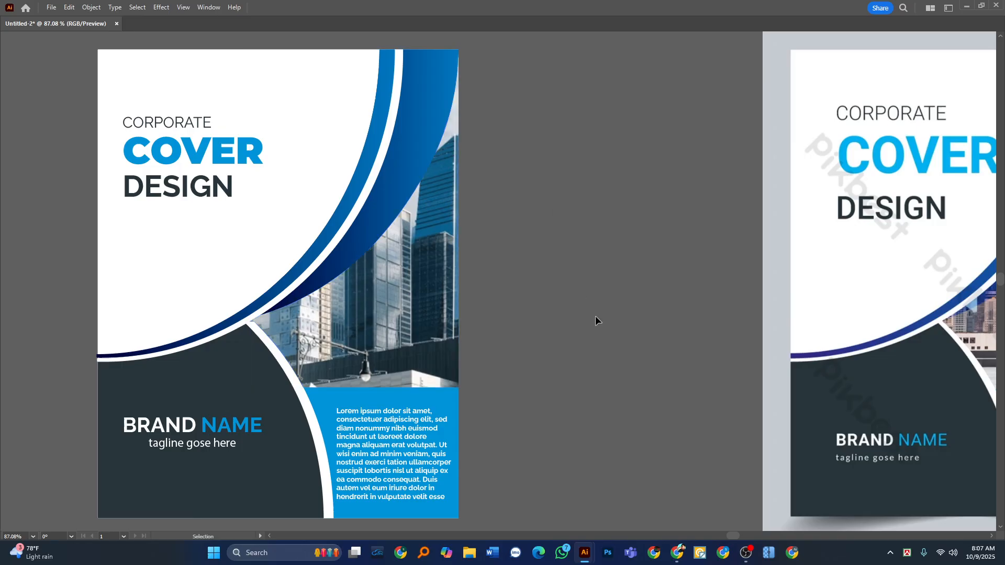
Compare the cover with the reference, then undo the clipping mask, the Shape Builder division and the pasted white background copy.
drag(393, 157, 334, 179)
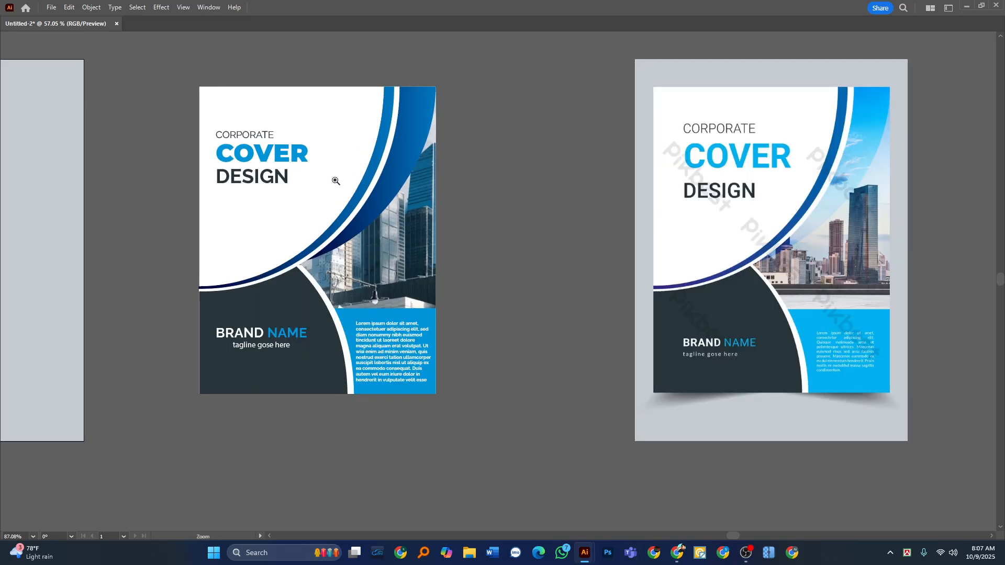
drag(569, 237, 491, 298)
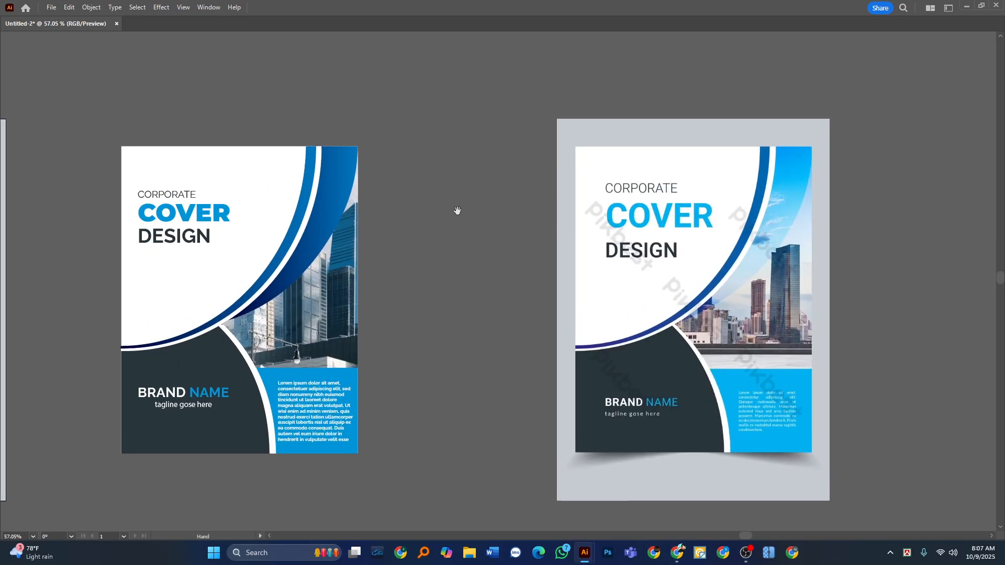
drag(268, 178, 322, 216)
key(ctrl+z)
key(ctrl+z)
key(ctrl+z)
key(ctrl+z)
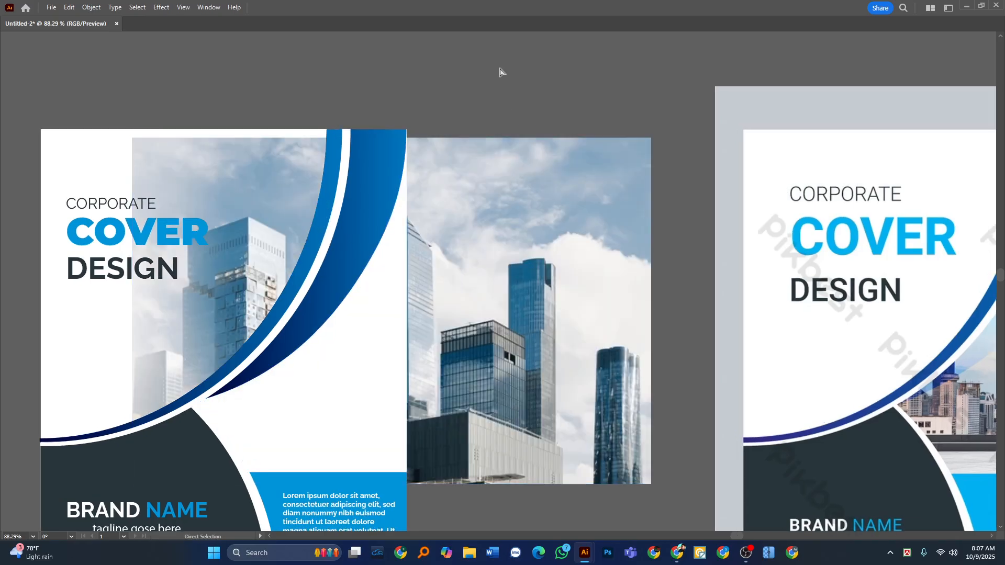
key(ctrl+z)
key(ctrl+z)
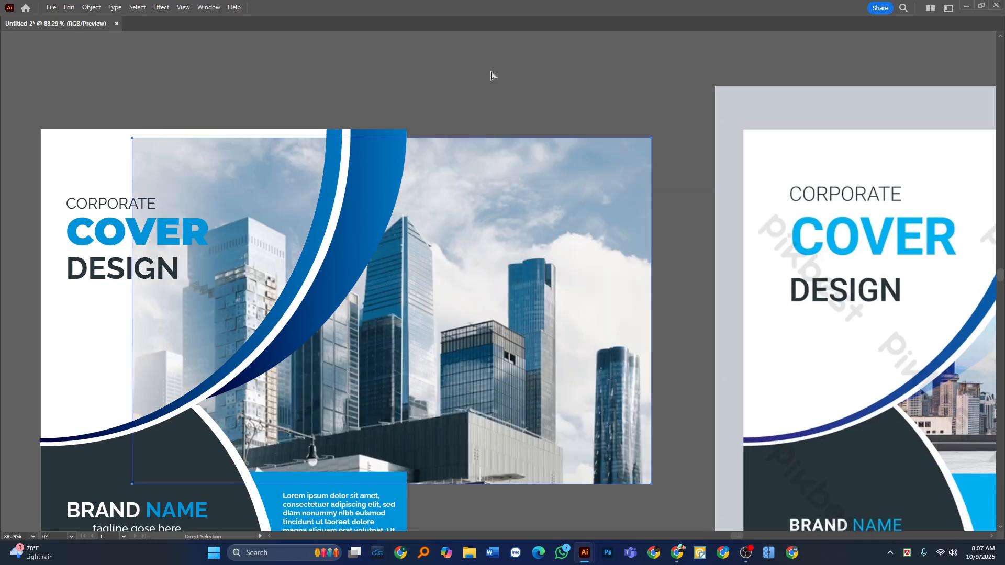
key(ctrl+z)
key(ctrl+z)
key(ctrl+z)
key(ctrl+z)
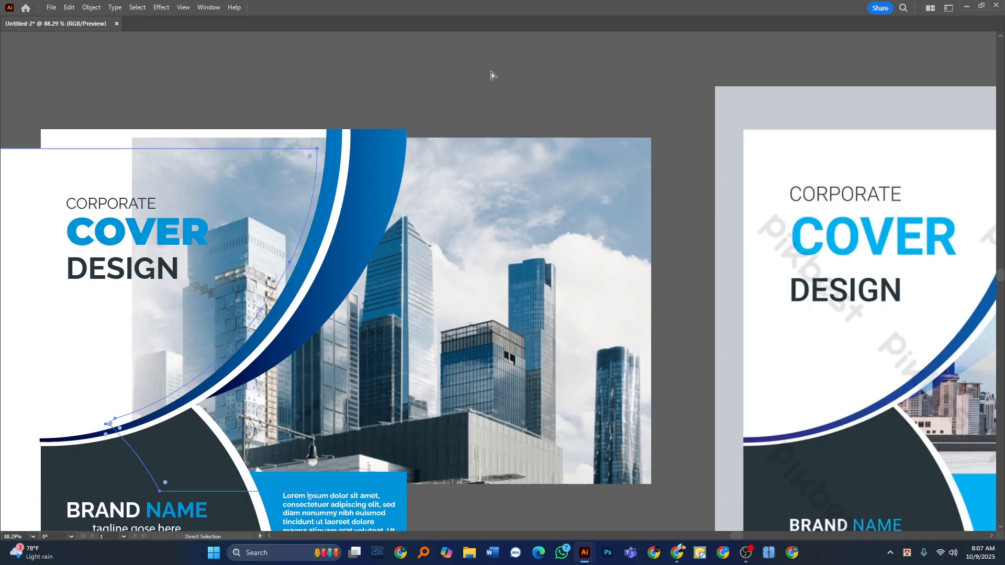
key(ctrl+z)
key(ctrl+z)
key(ctrl+z)
key(ctrl+z)
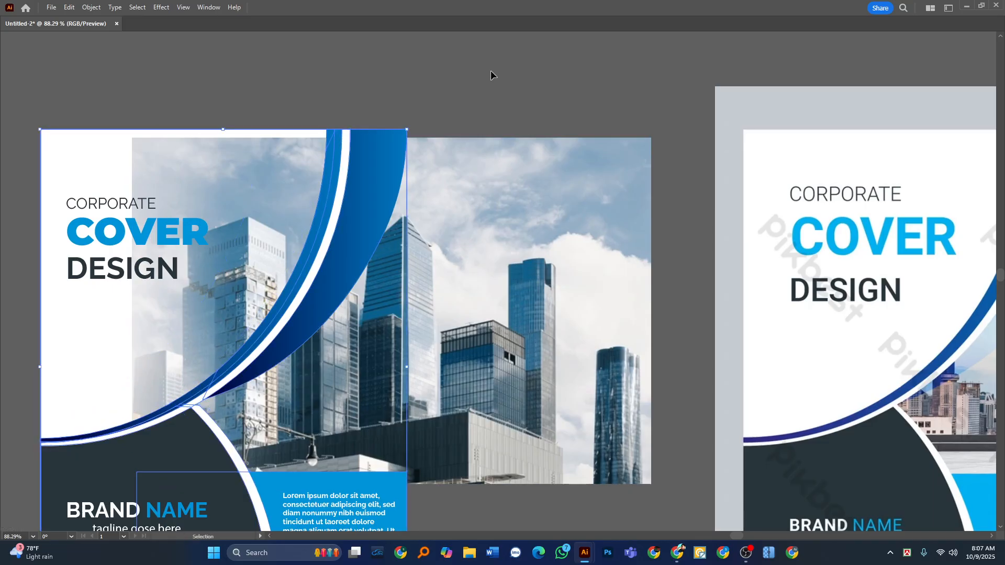
key(ctrl+z)
key(ctrl+z)
key(ctrl+z)
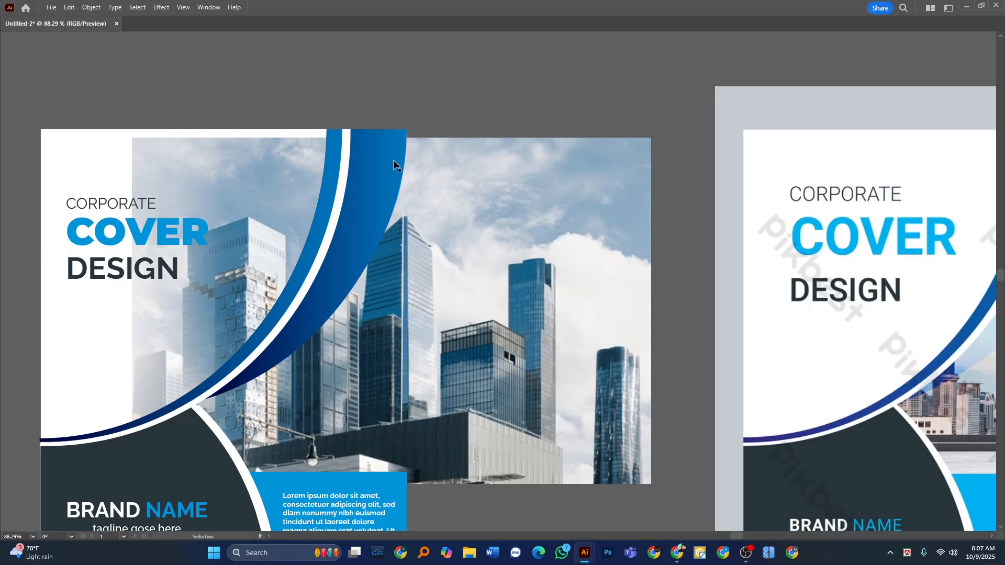
Ungroup the cover's curved shapes and hide the blue gradient swoosh beside the white curve.
double_click(386, 176)
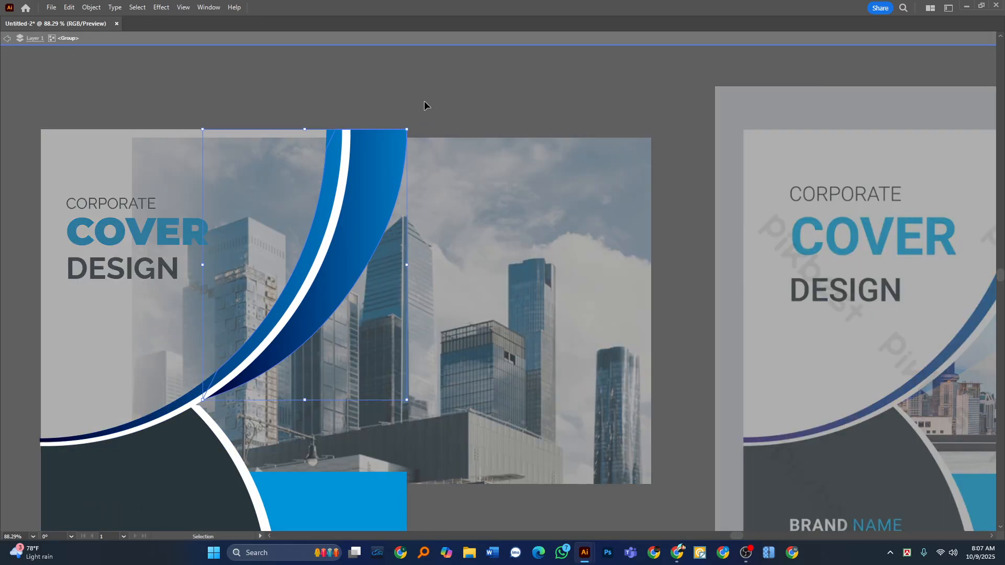
double_click(424, 103)
right_click(385, 158)
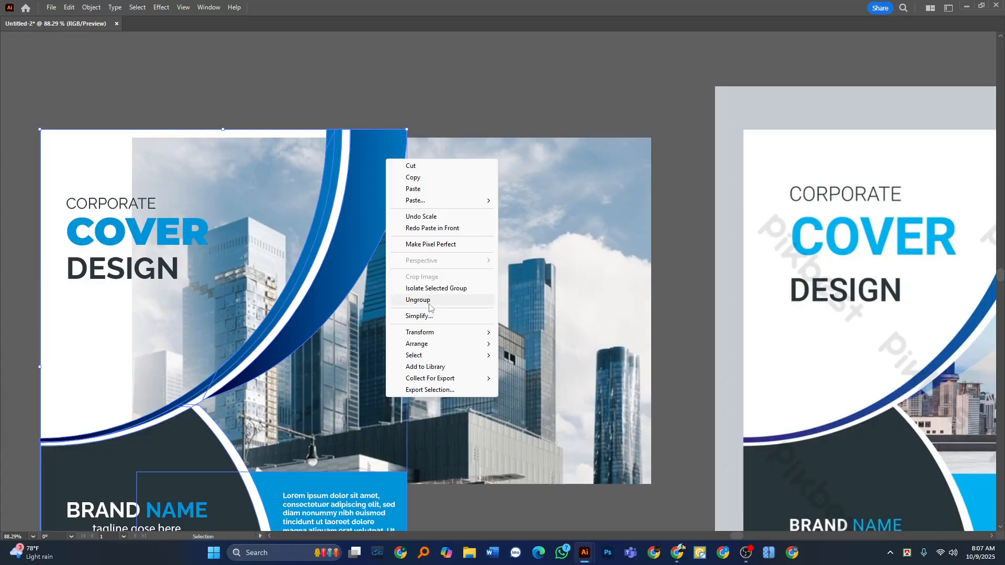
click(417, 300)
key(a)
click(370, 184)
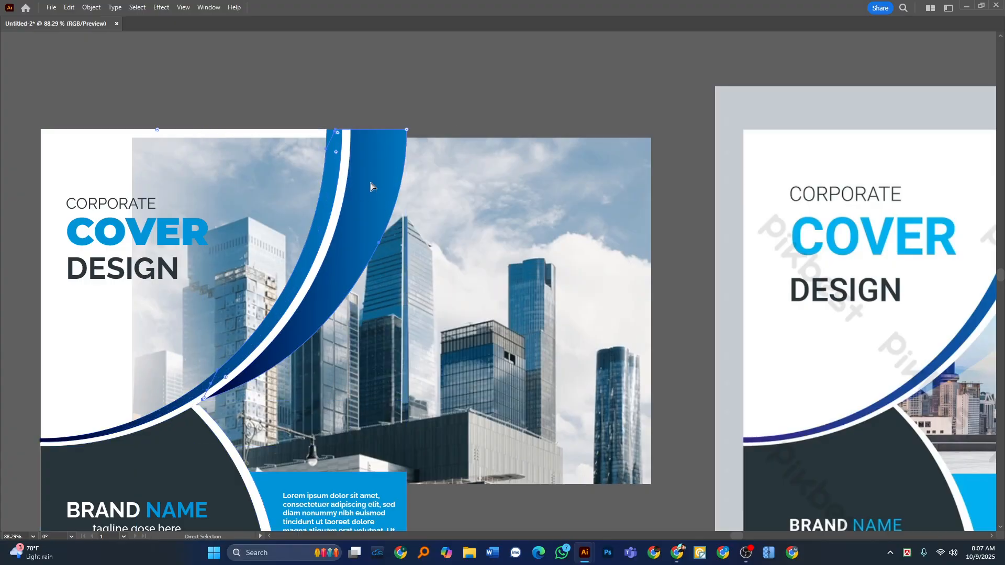
key(Delete)
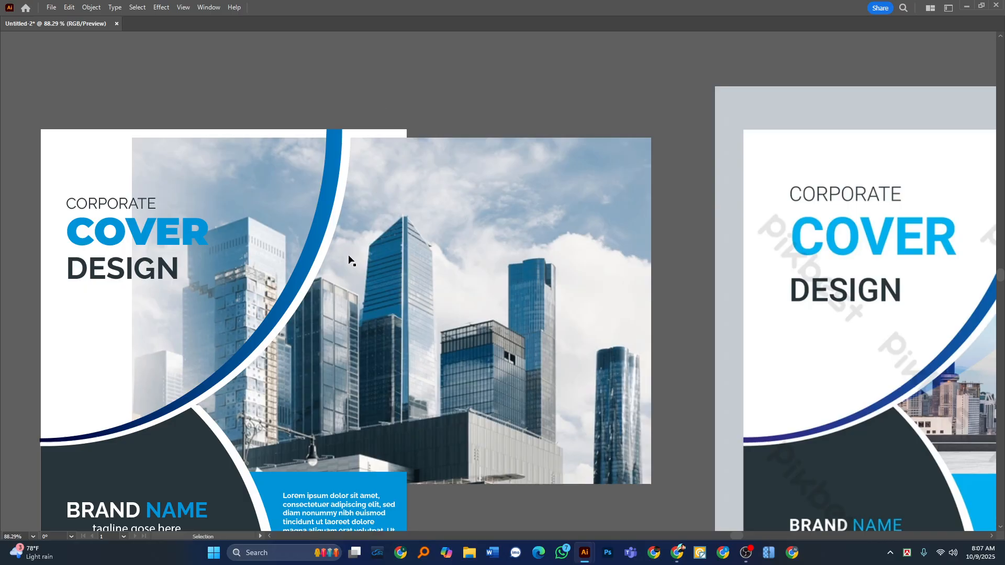
Hide the skyscraper photo, and check the white background by moving it aside and undoing the move.
click(358, 333)
key(ctrl+x)
drag(361, 297, 481, 312)
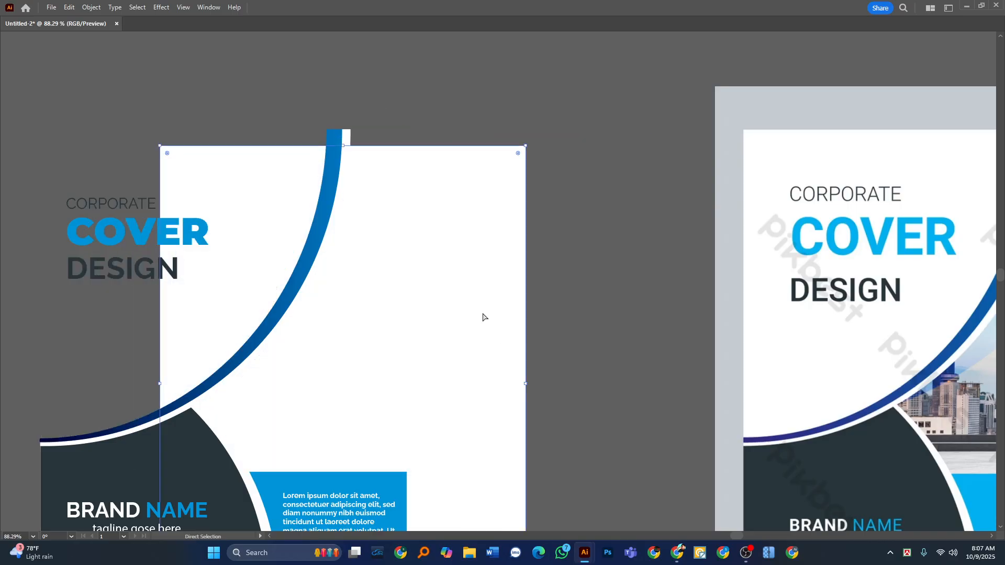
key(ctrl+z)
key(v)
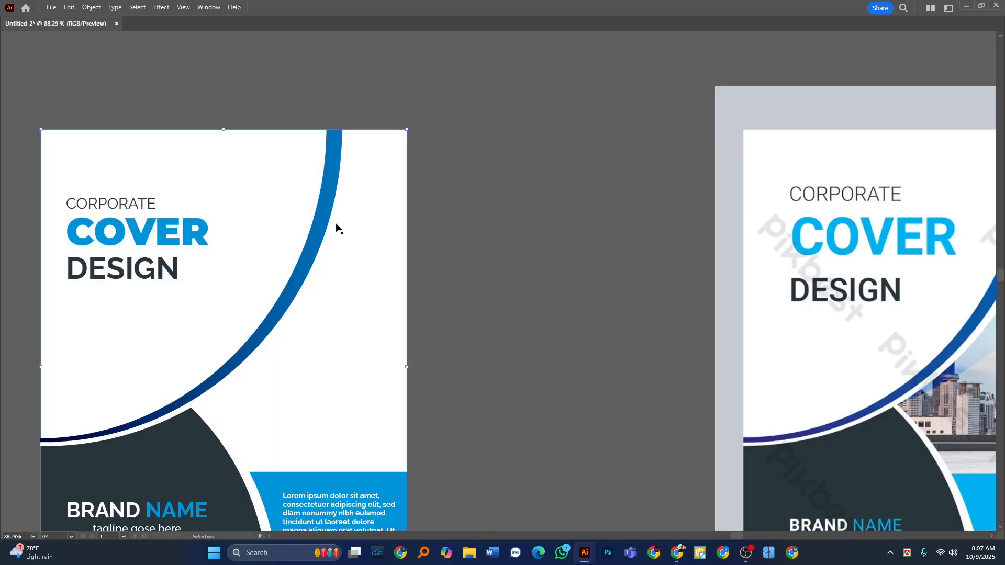
Try dividing the white background along the blue arc and white curve with the Shape Builder, and move the upper piece away to check it.
click(331, 220)
key(Tab)
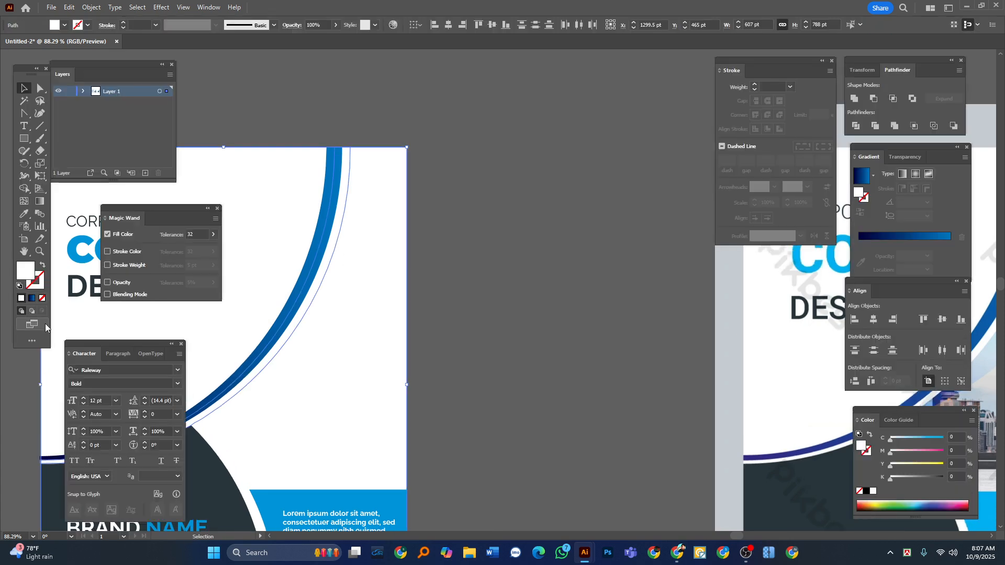
click(24, 189)
click(361, 362)
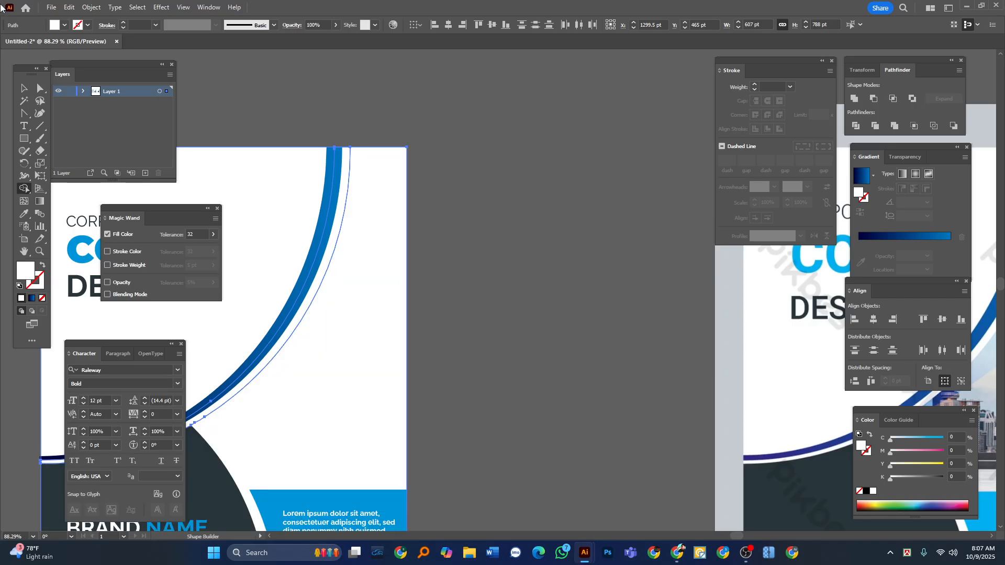
click(24, 89)
click(469, 168)
key(Tab)
drag(240, 227, 215, 150)
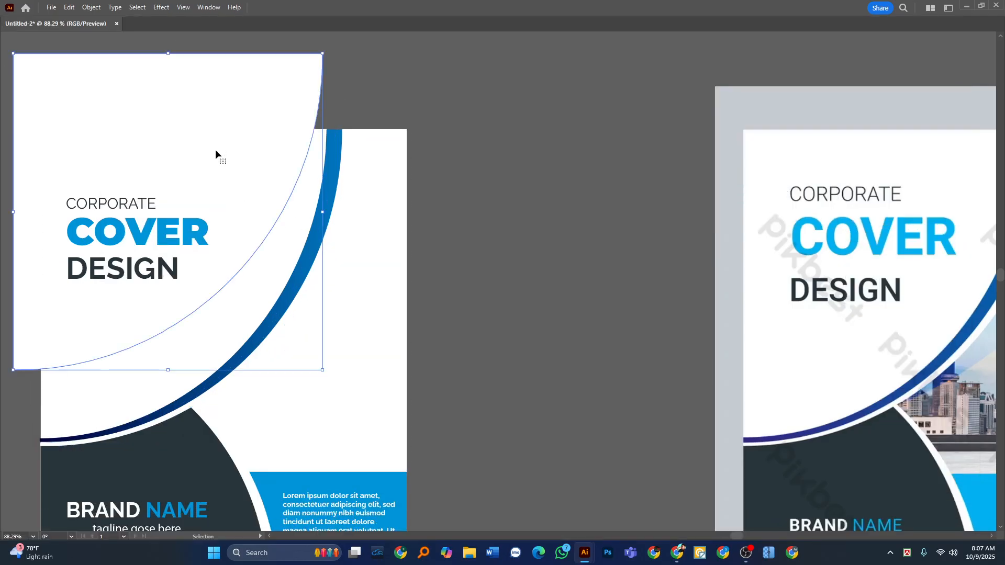
key(ctrl+z)
drag(272, 339, 246, 375)
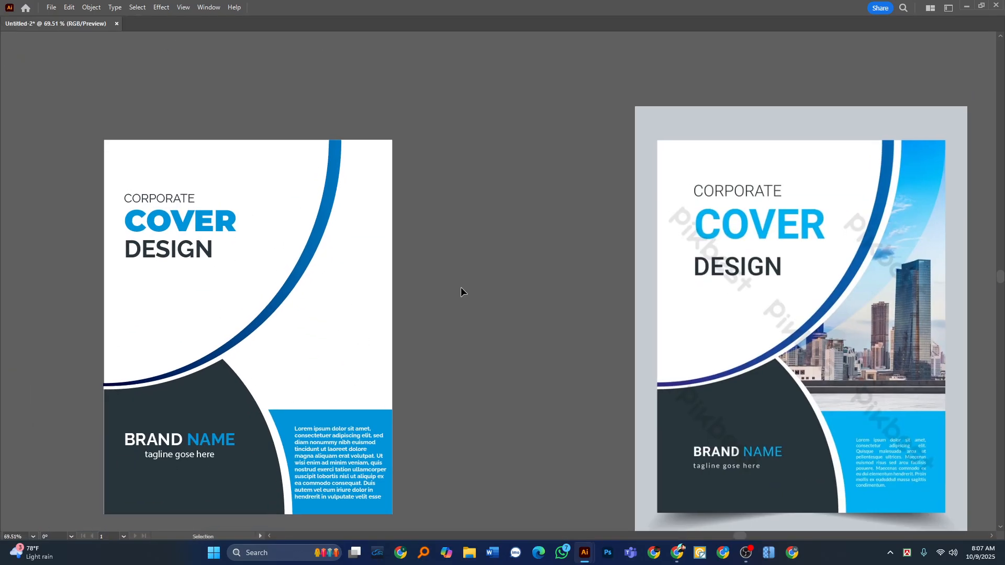
Show the hidden photo and blue swoosh, and hide only the photo again to reach the white shapes.
key(ctrl+v)
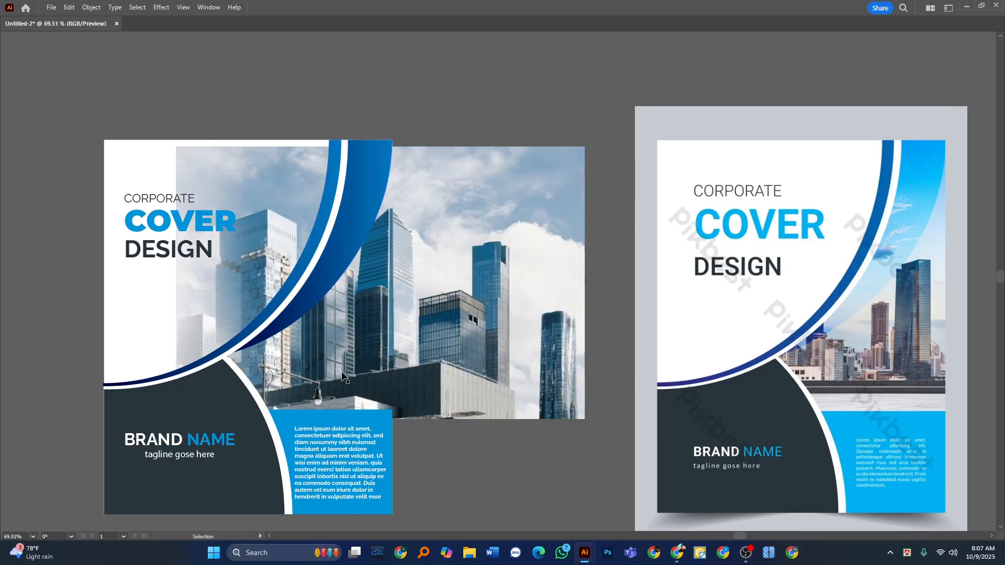
key(a)
key(ctrl+x)
click(342, 332)
drag(344, 345, 416, 343)
key(Delete)
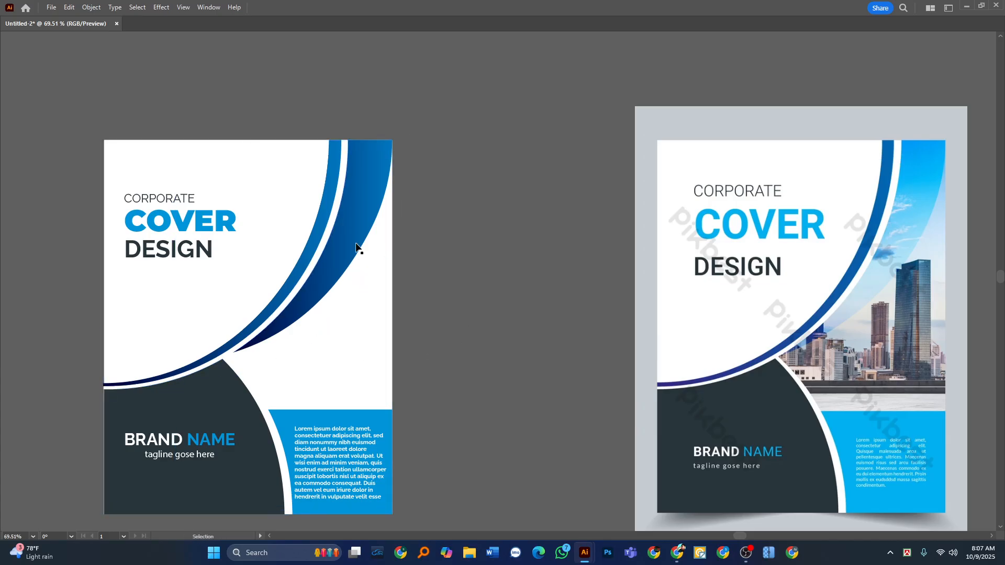
Try pulling the divided white piece off the cover and deleting it, and undo both the deletion and the move.
key(ctrl+alt+3)
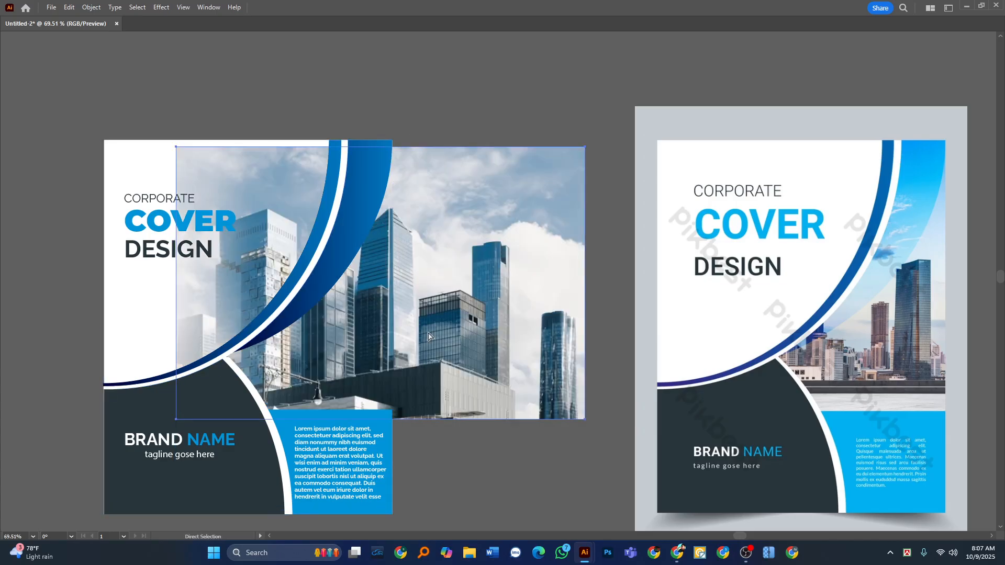
key(ctrl+3)
drag(366, 313, 483, 318)
key(Delete)
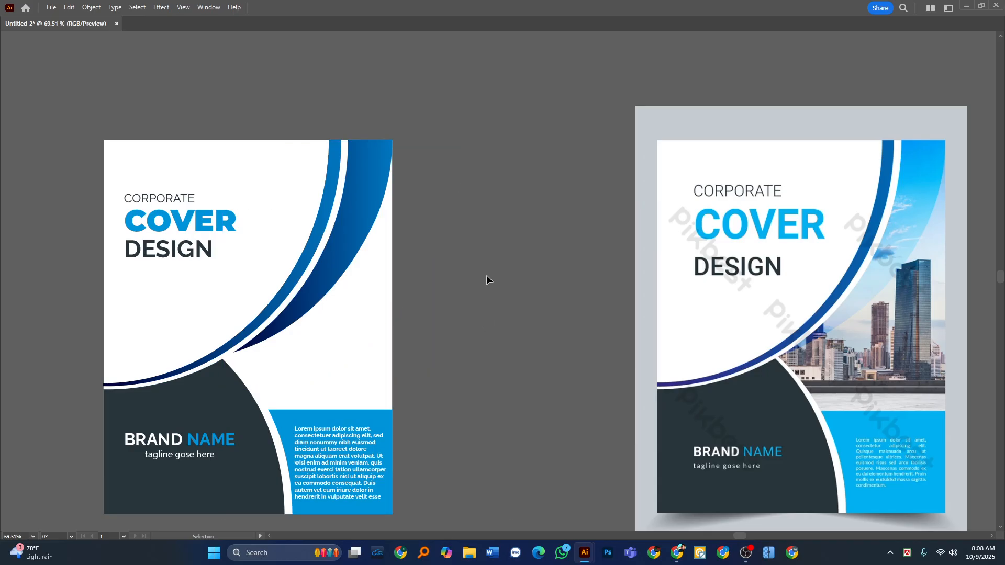
key(a)
key(ctrl+z)
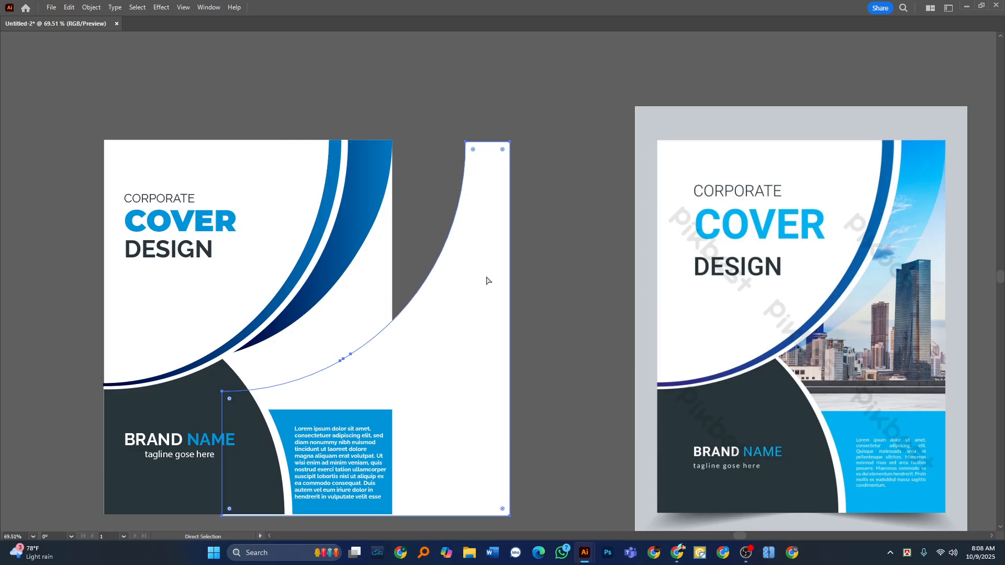
key(ctrl+z)
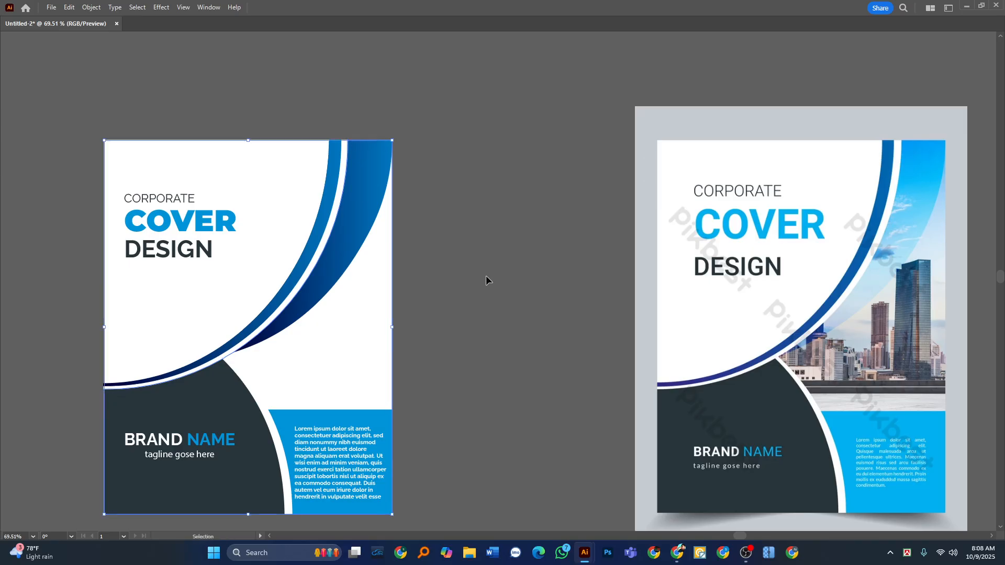
With the photo hidden, remove the divided white piece below the curve and undo the test move of the full white background.
key(ctrl+alt+3)
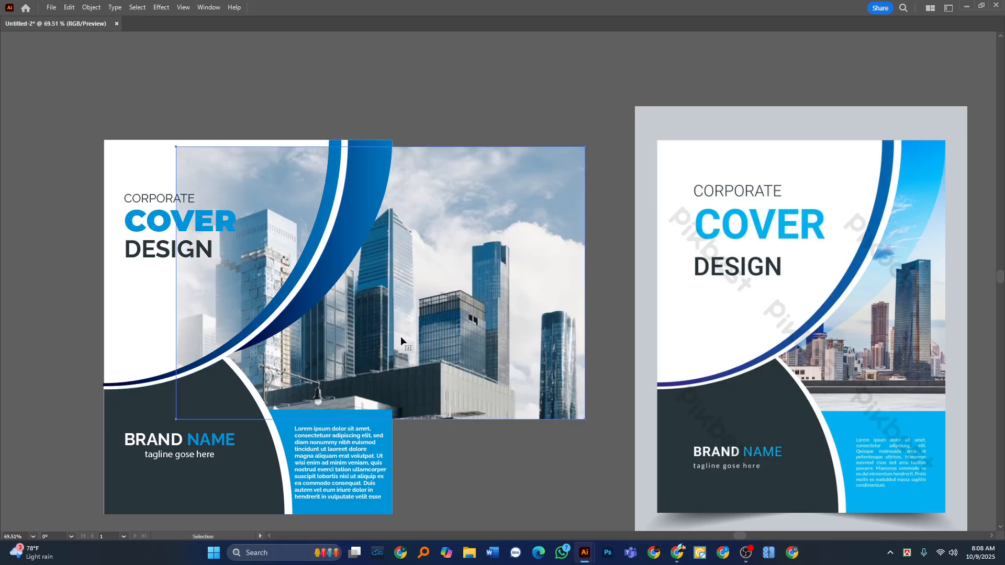
key(ctrl+3)
click(378, 350)
key(ctrl)
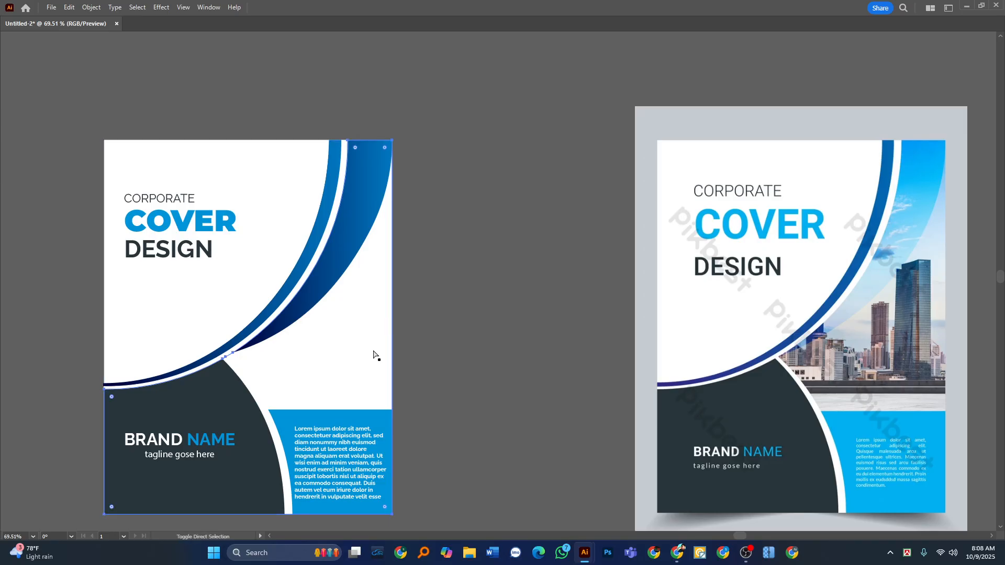
key(ctrl+shift+bracketright)
drag(324, 406, 402, 411)
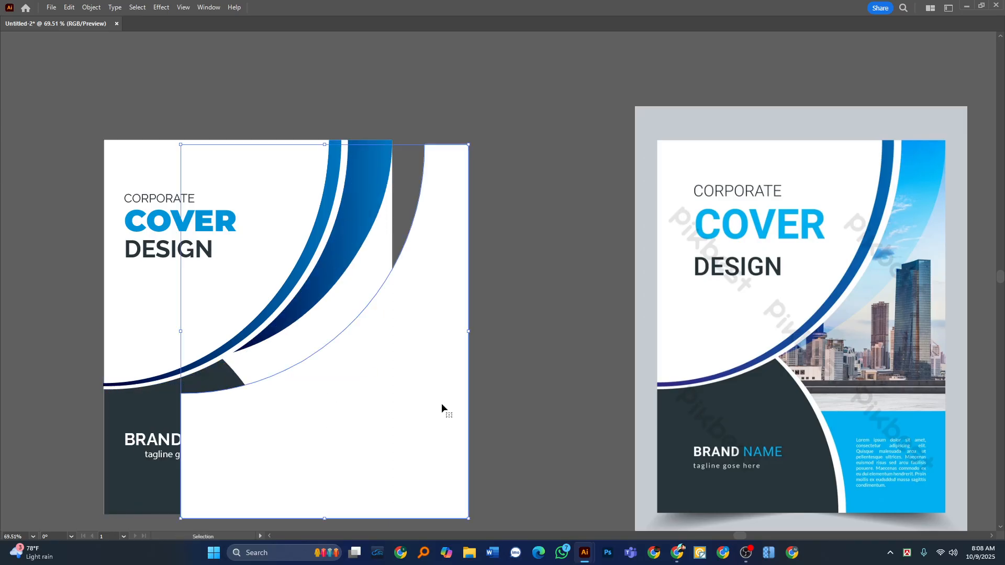
key(Delete)
key(ctrl+z)
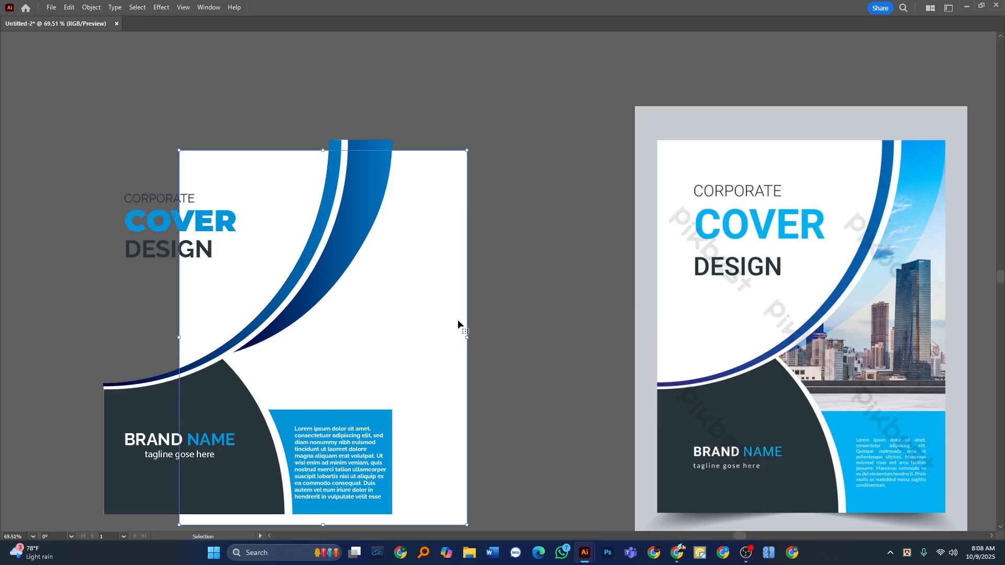
key(ctrl+z)
key(ctrl+z)
Hide the skyscraper photo and blue swoosh, and check the white background by moving it and undoing the move.
alt+click(492, 279)
key(v)
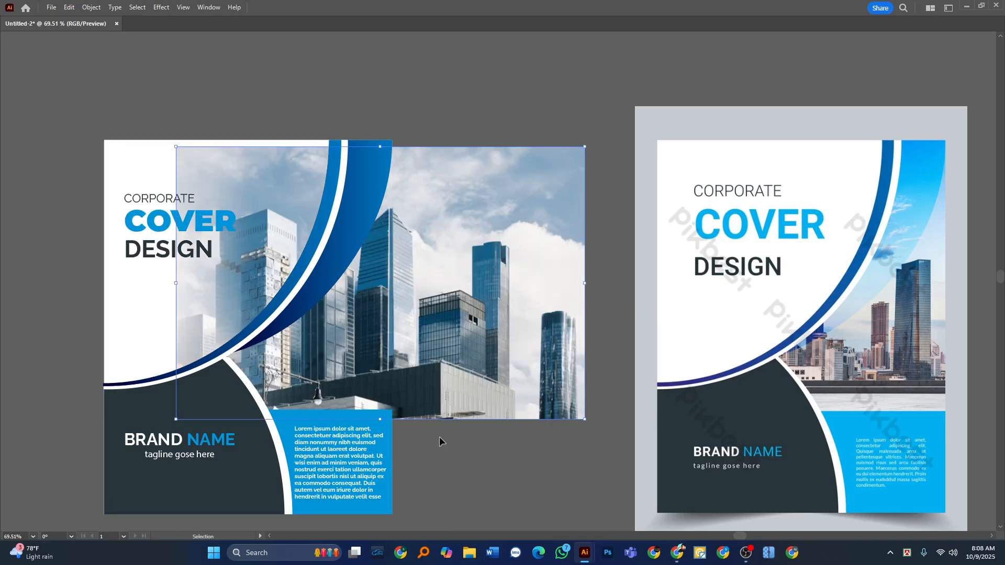
key(ctrl+x)
click(355, 219)
key(ctrl+x)
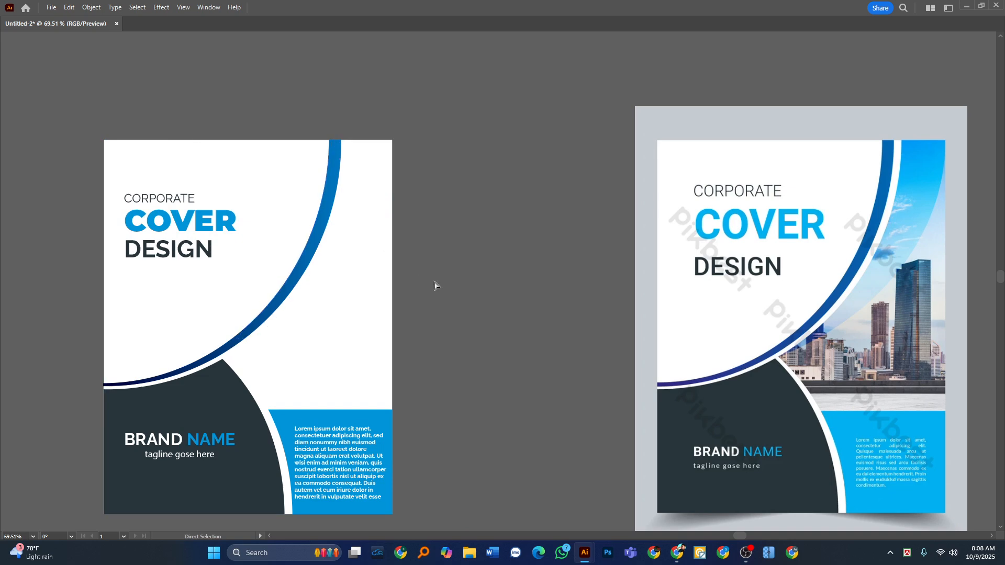
click(306, 267)
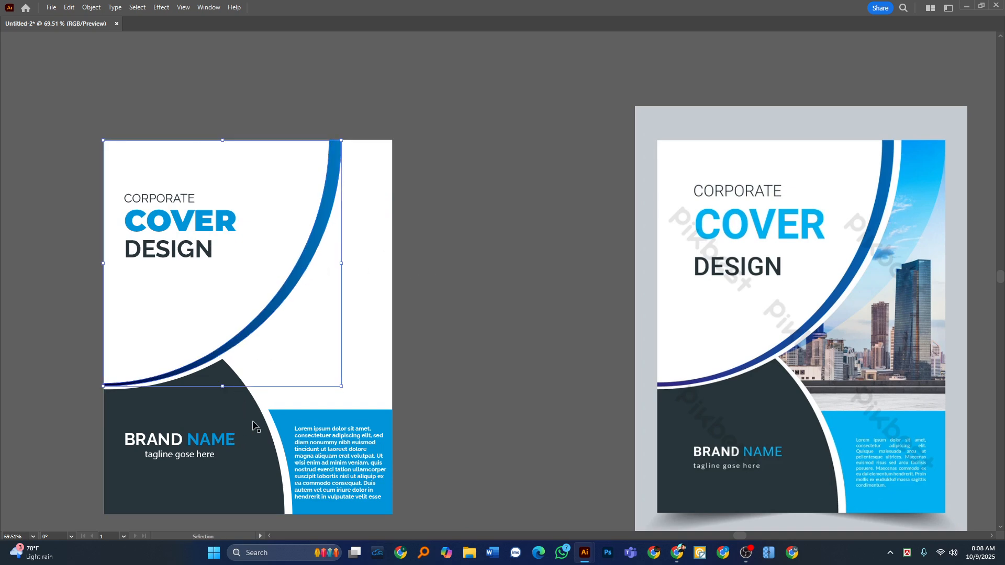
click(301, 357)
drag(353, 347, 467, 345)
key(ctrl+z)
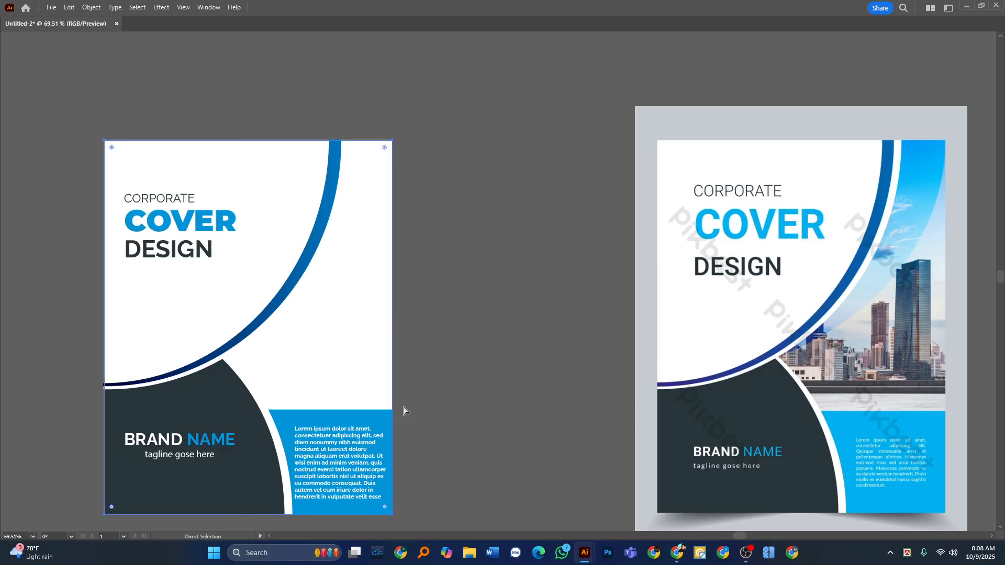
Try isolating the picture area by selecting all the cover artwork and splitting the white background with the Shape Builder.
key(v)
click(444, 235)
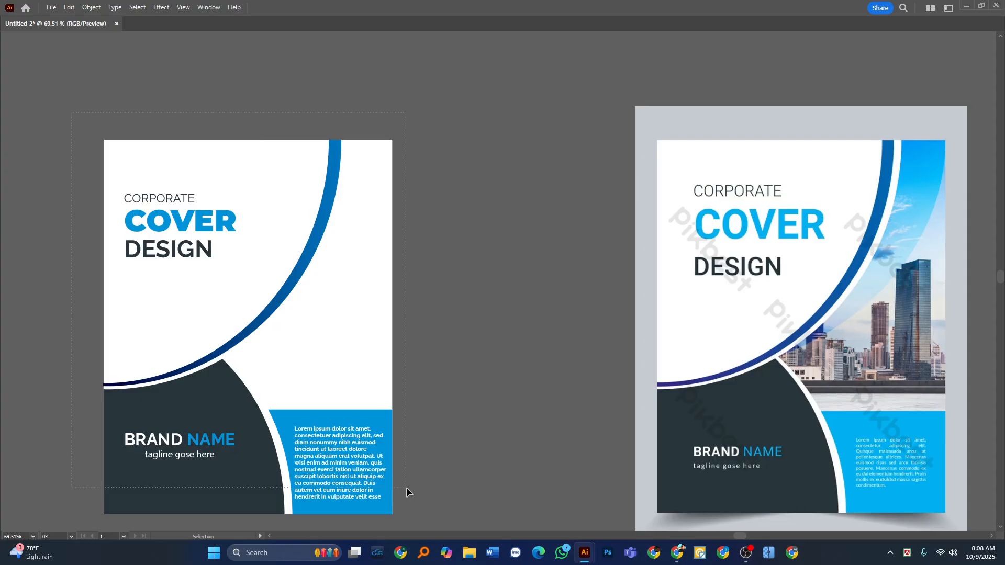
key(ctrl+a)
key(Tab)
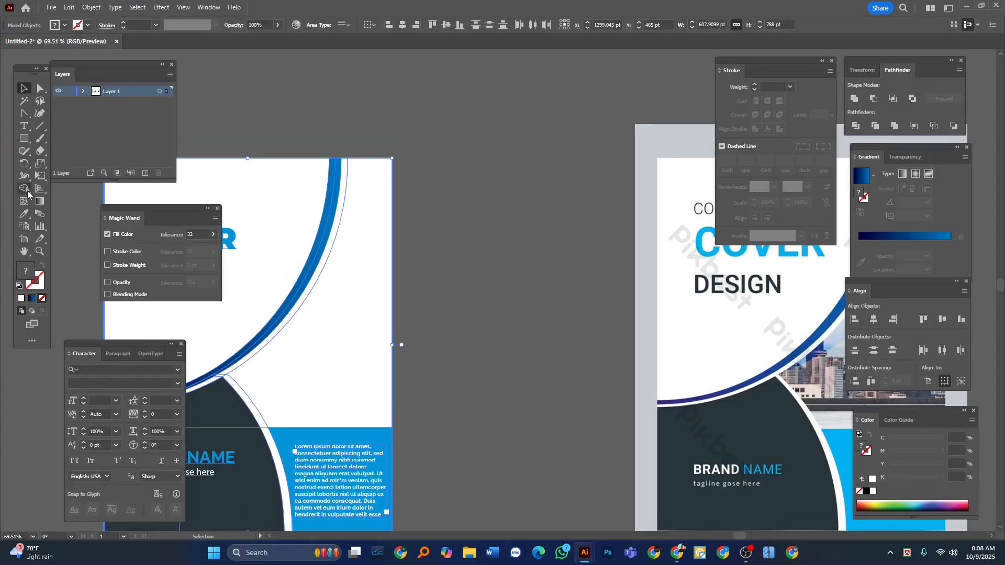
click(25, 189)
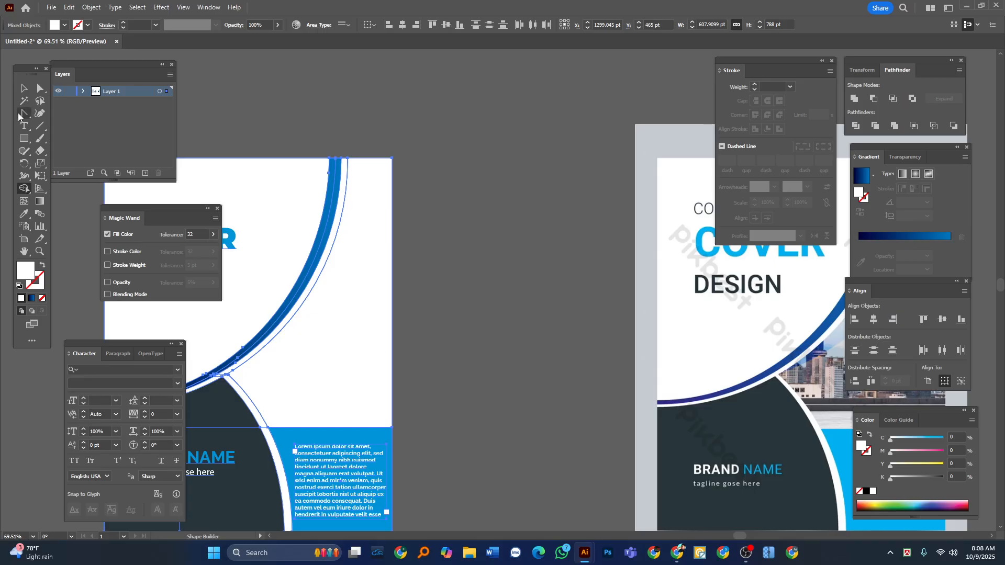
click(23, 90)
click(334, 77)
key(Tab)
Pull the leftover background and picture-area pieces apart to check the split, and undo the moves and the division.
drag(268, 178, 164, 155)
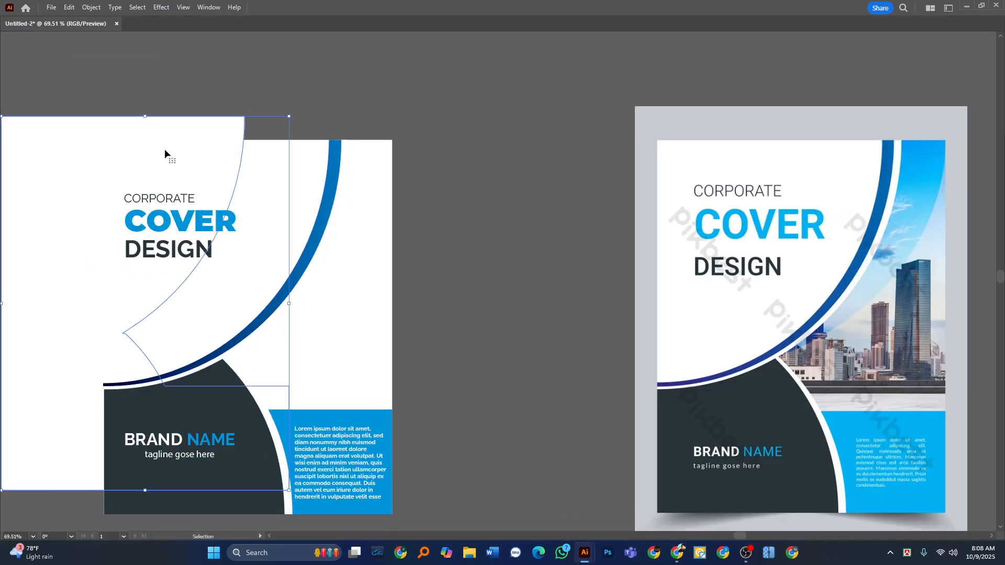
key(Delete)
drag(351, 305, 503, 310)
key(ctrl+z)
click(483, 217)
drag(288, 208, 312, 135)
key(ctrl+z)
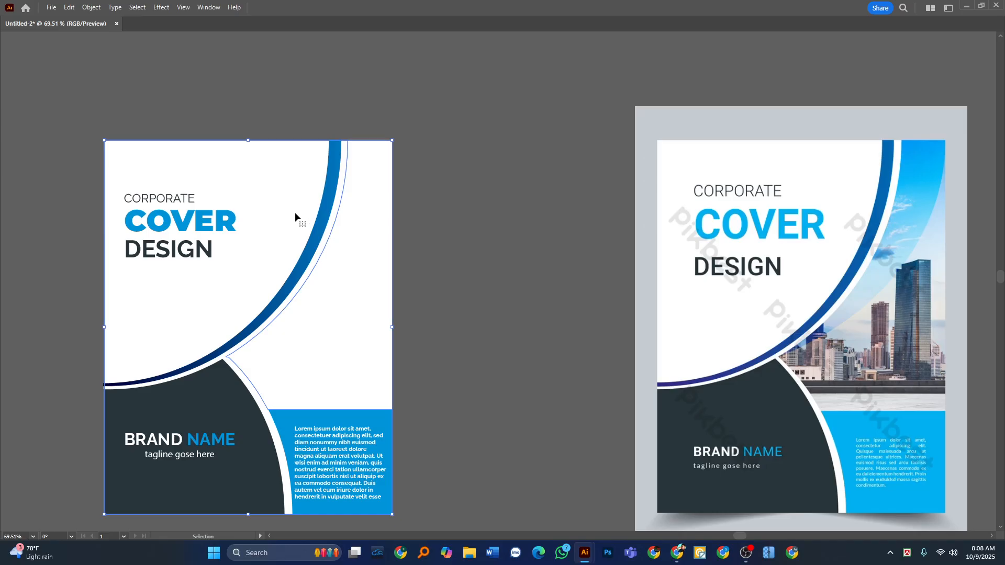
key(ctrl+z)
key(ctrl+z)
key(ctrl+z)
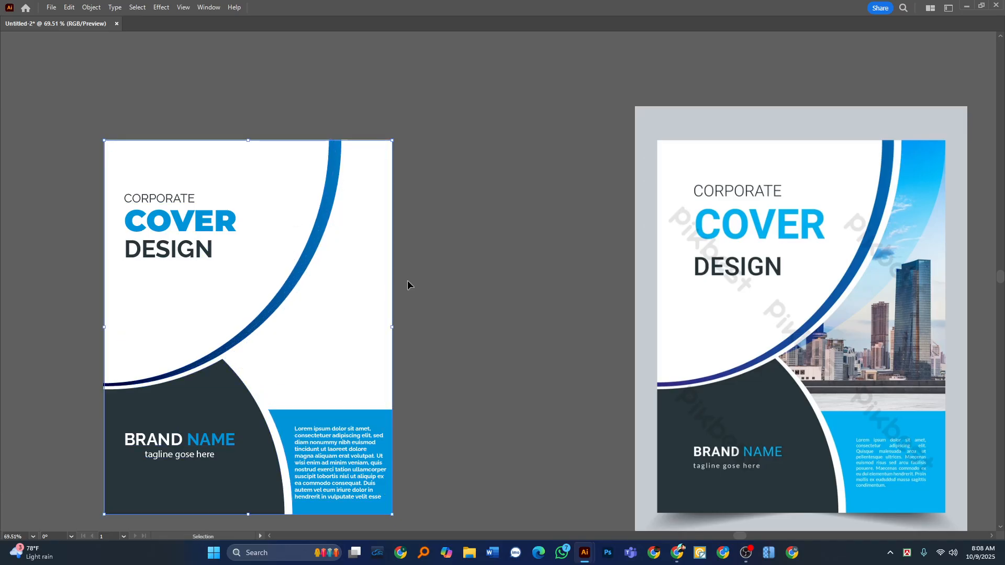
Move the undivided white background aside as a check, undo the move and deselect everything.
click(504, 232)
drag(358, 289, 448, 296)
key(ctrl+z)
key(a)
key(ctrl+shift+a)
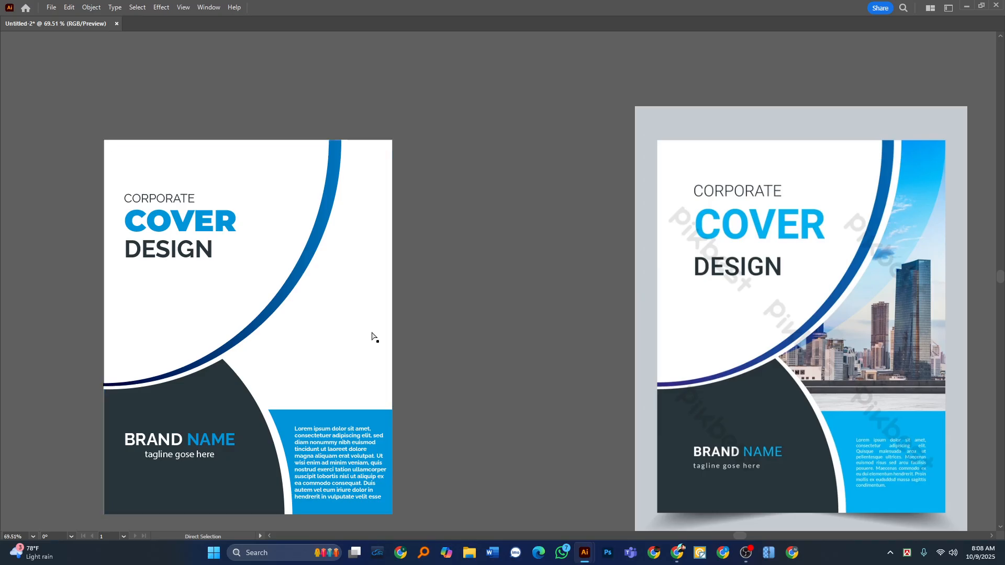
Select all the cover artwork and separate the picture area from the white background along the curves with the Shape Builder.
key(v)
drag(460, 110, 135, 515)
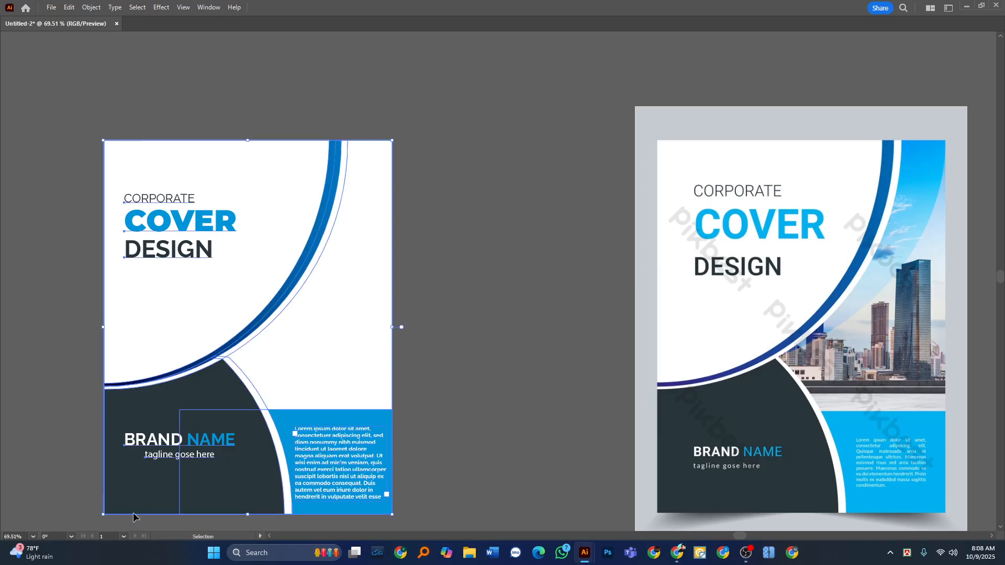
key(Tab)
click(26, 192)
click(353, 335)
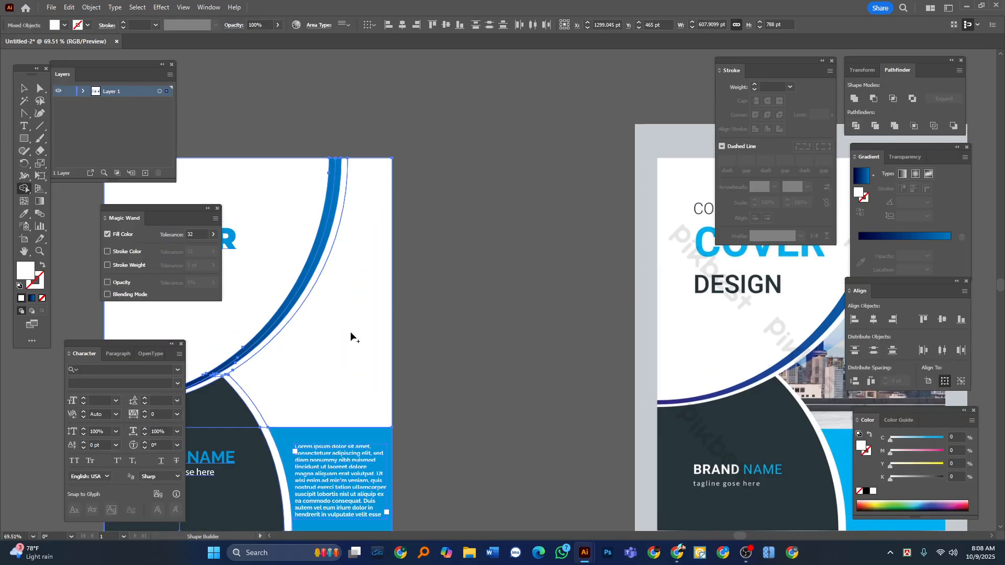
click(25, 89)
click(313, 103)
Return the leftover background piece to its place after a test move, and show the hidden photo and blue swoosh.
key(Tab)
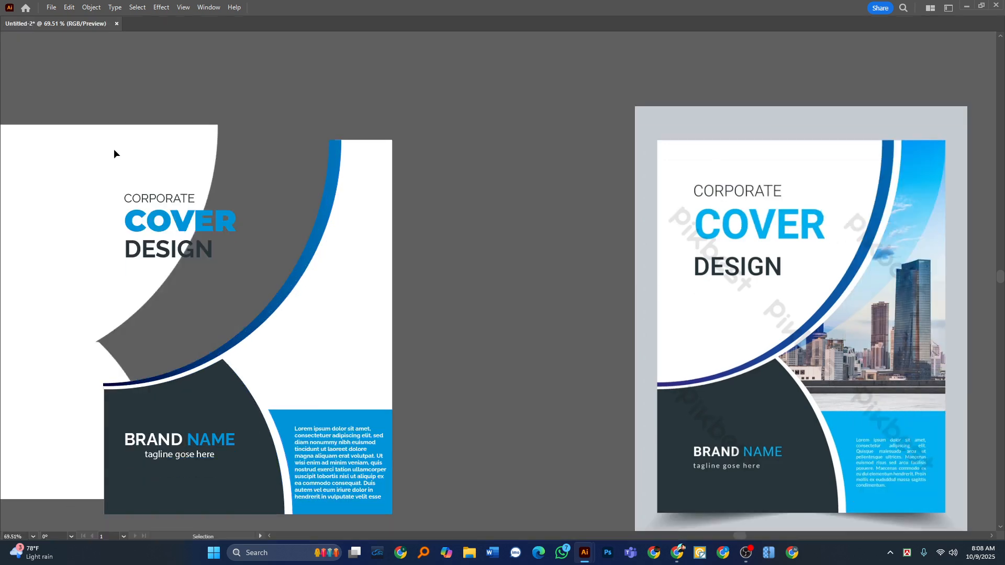
key(ctrl+alt+3)
click(337, 93)
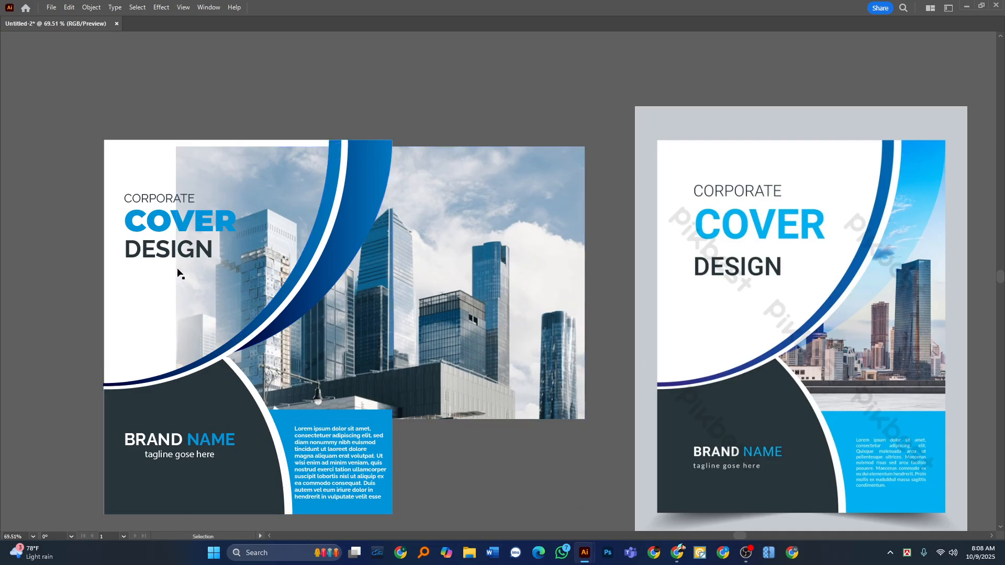
Hide the skyscraper photo and the white background piece, leaving the picture-area shape accessible on the cover.
drag(416, 321, 465, 246)
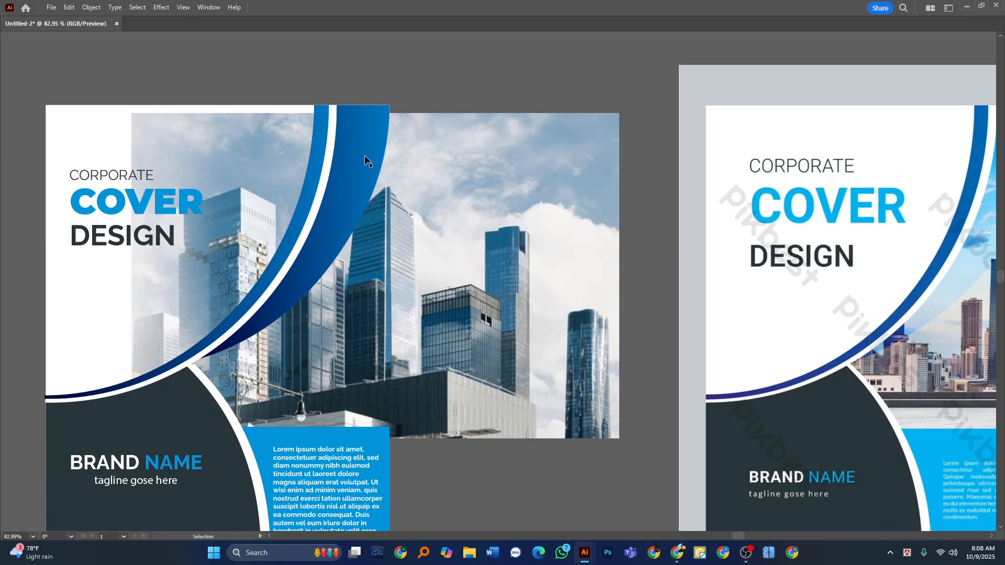
click(364, 155)
click(485, 246)
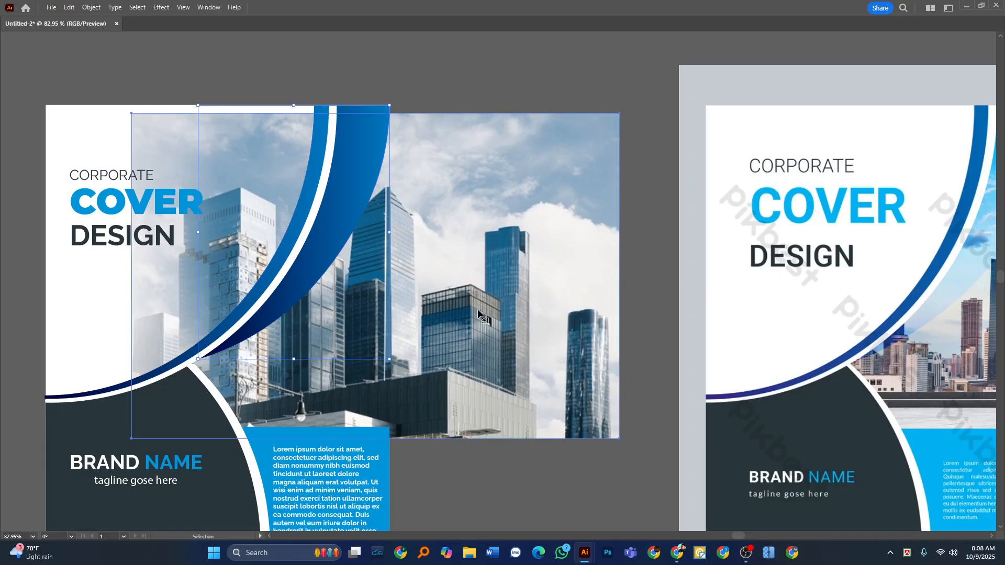
key(Delete)
drag(337, 356, 531, 337)
key(ctrl+z)
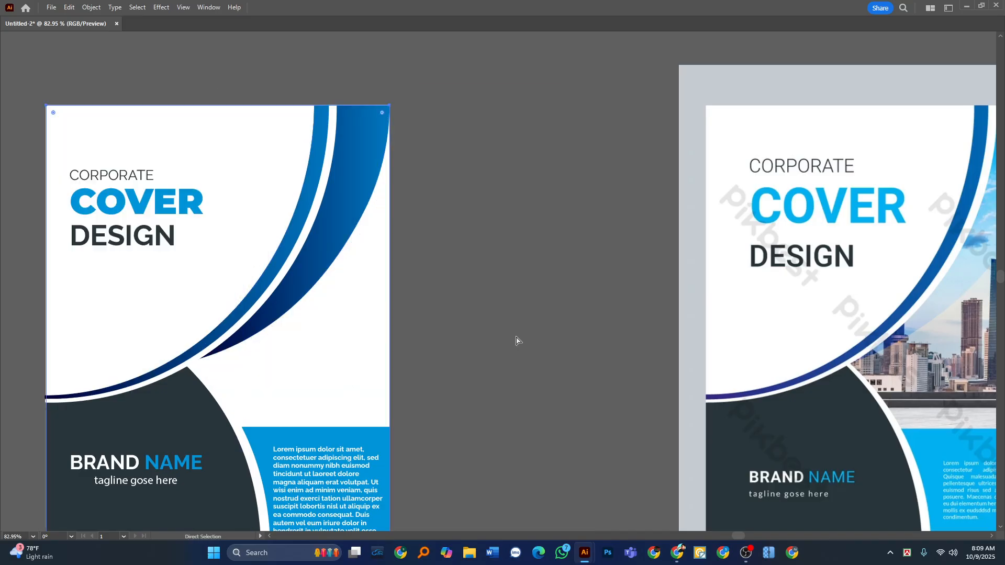
key(Delete)
drag(353, 352, 473, 352)
key(ctrl+z)
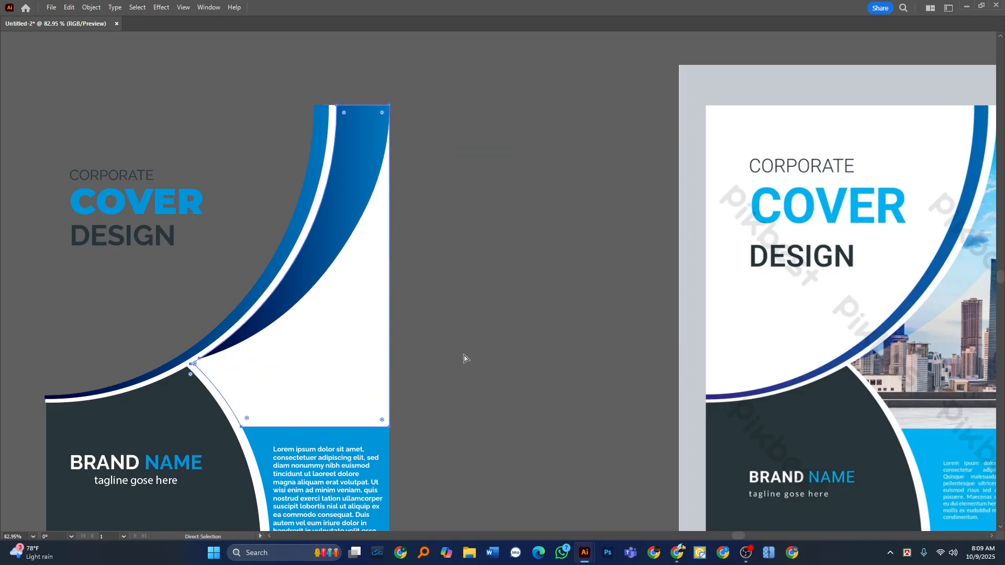
Bring the picture-area shape to the front, show the hidden artwork and deselect everything.
key(ctrl+z)
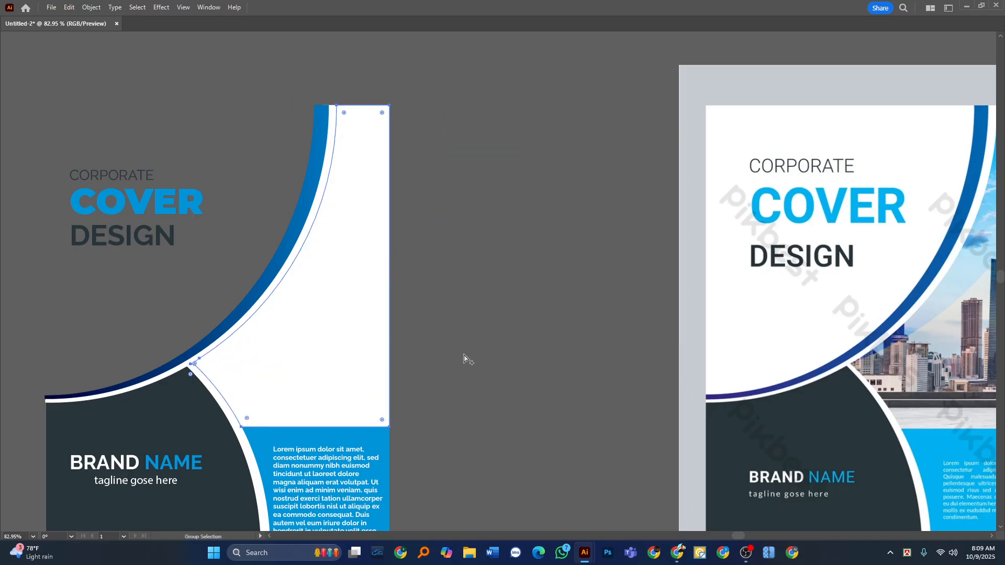
key(ctrl+z)
click(515, 83)
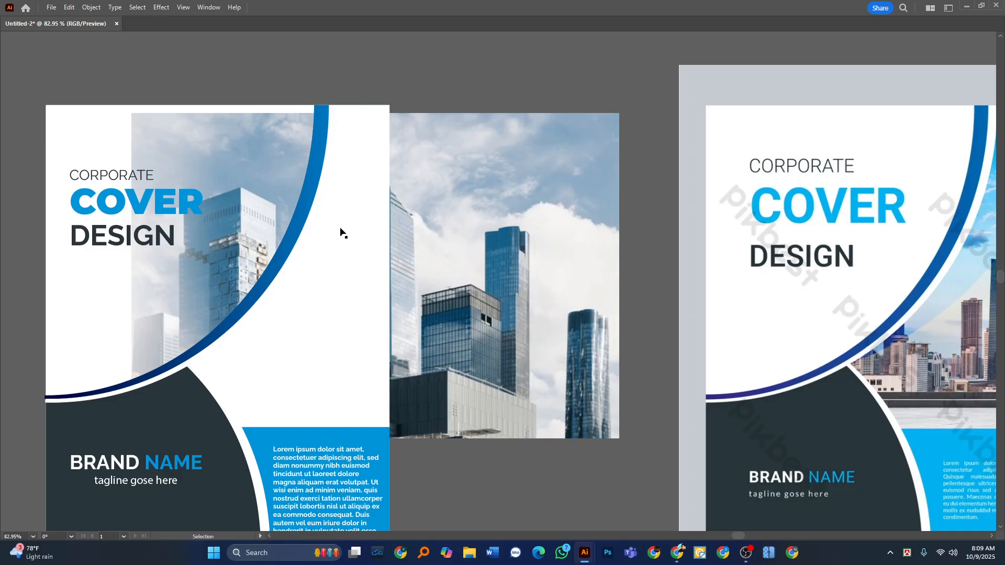
Clip the skyscraper photo into the picture-area shape with a clipping mask and deselect it.
click(350, 306)
shift+click(492, 230)
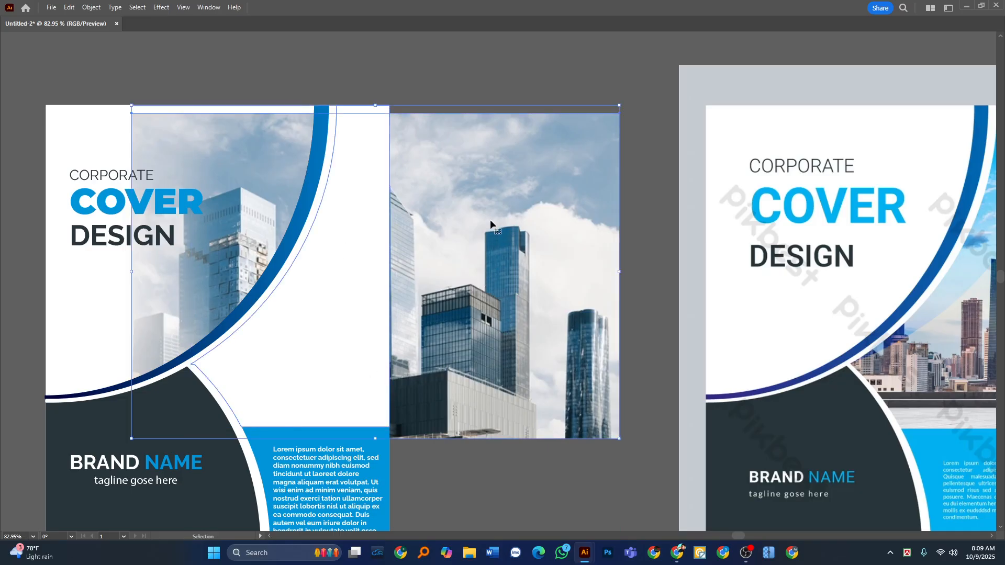
key(a)
key(ctrl+7)
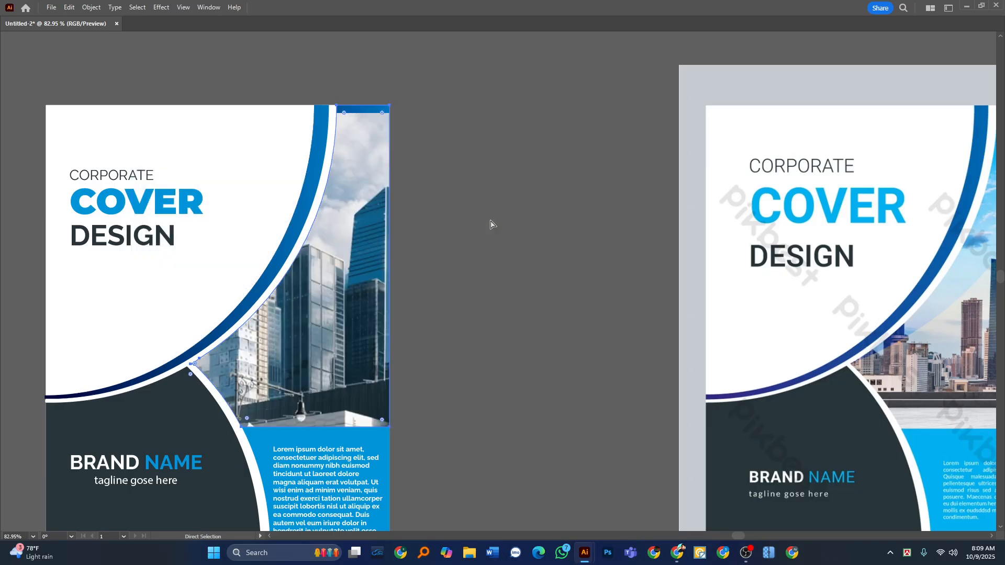
key(v)
click(477, 228)
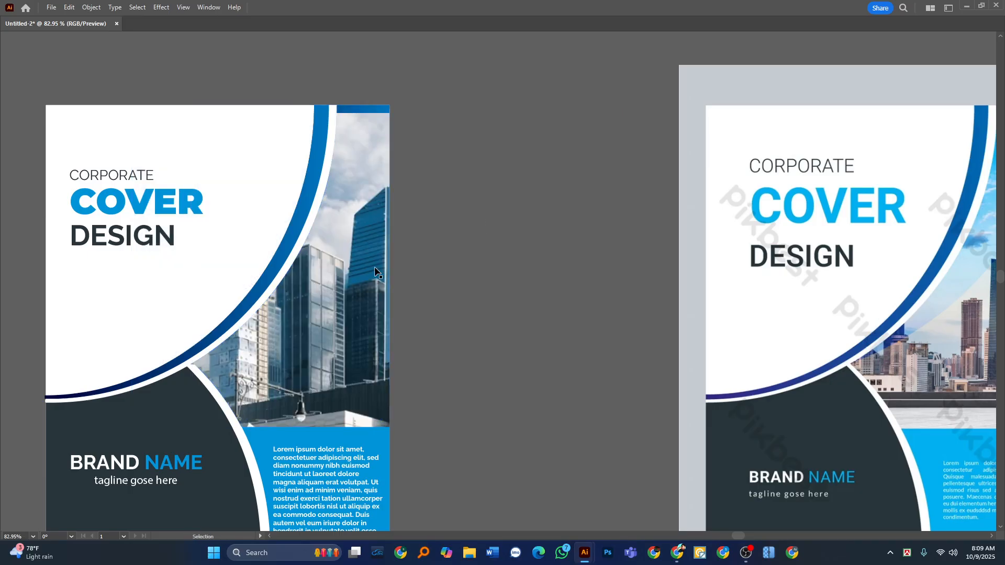
Hide the clipped photo and select the blue swoosh and the neighbouring curves to check their outlines.
click(373, 266)
key(a)
key(Delete)
click(356, 187)
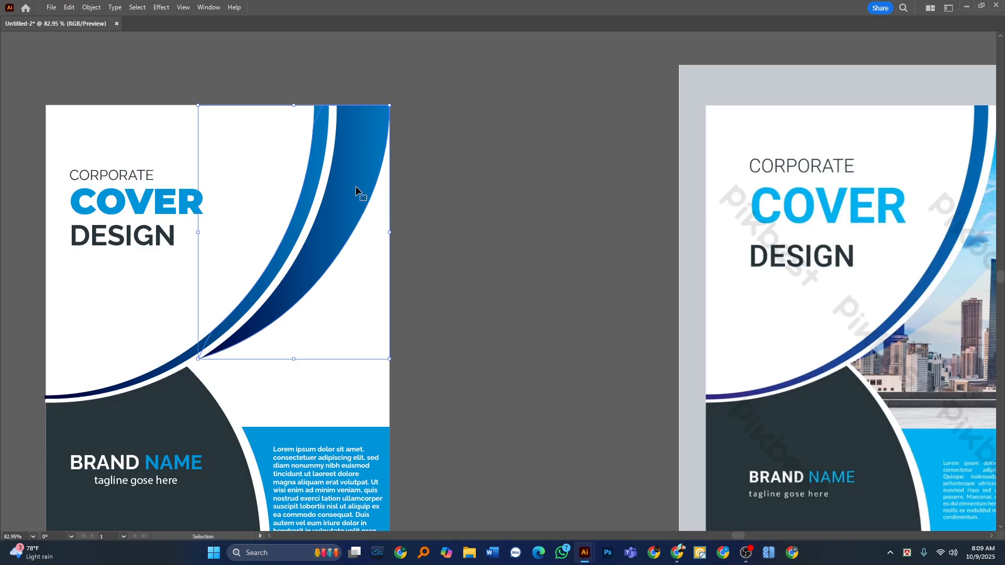
key(ctrl+c)
click(521, 187)
scroll(337, 230, up, 1)
click(335, 207)
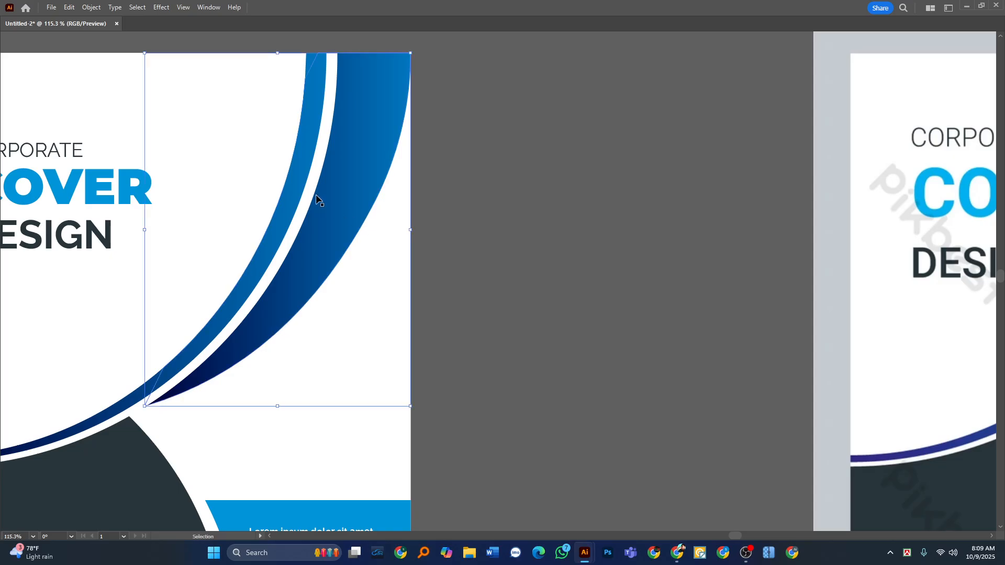
click(549, 146)
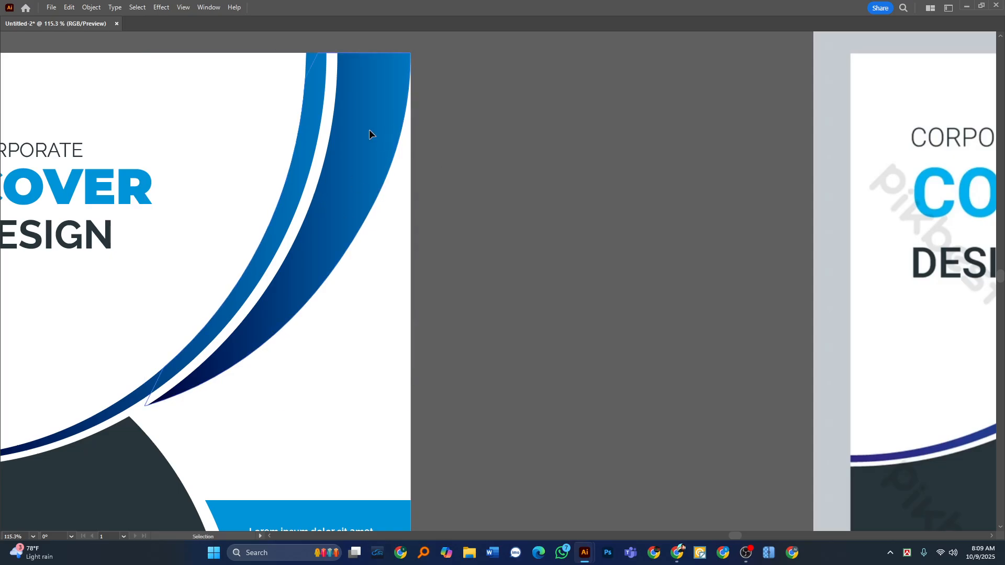
click(331, 140)
shift+click(320, 137)
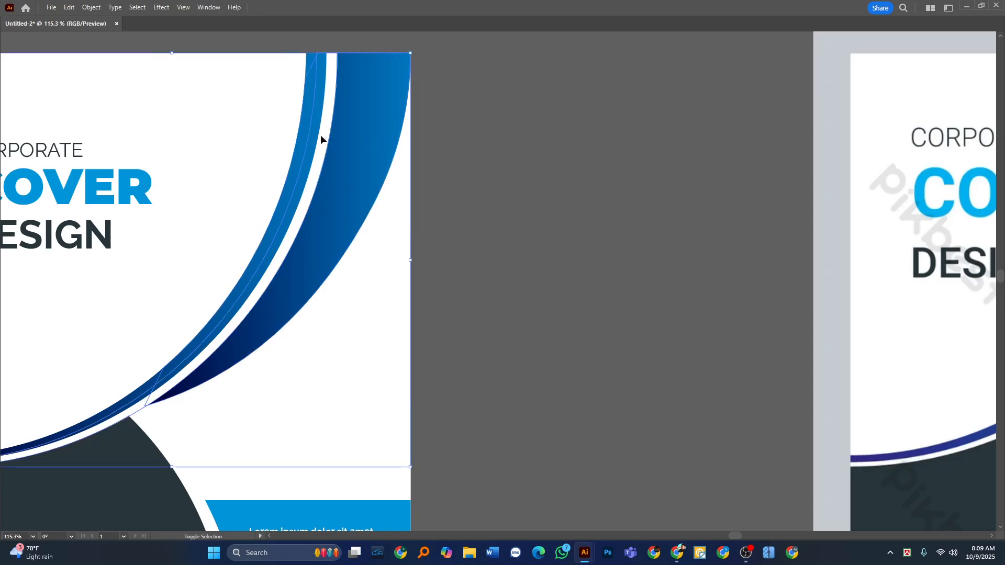
click(466, 158)
Move the blue swoosh aside to check its full shape, and undo the move.
click(337, 228)
drag(335, 221, 386, 232)
key(ctrl+z)
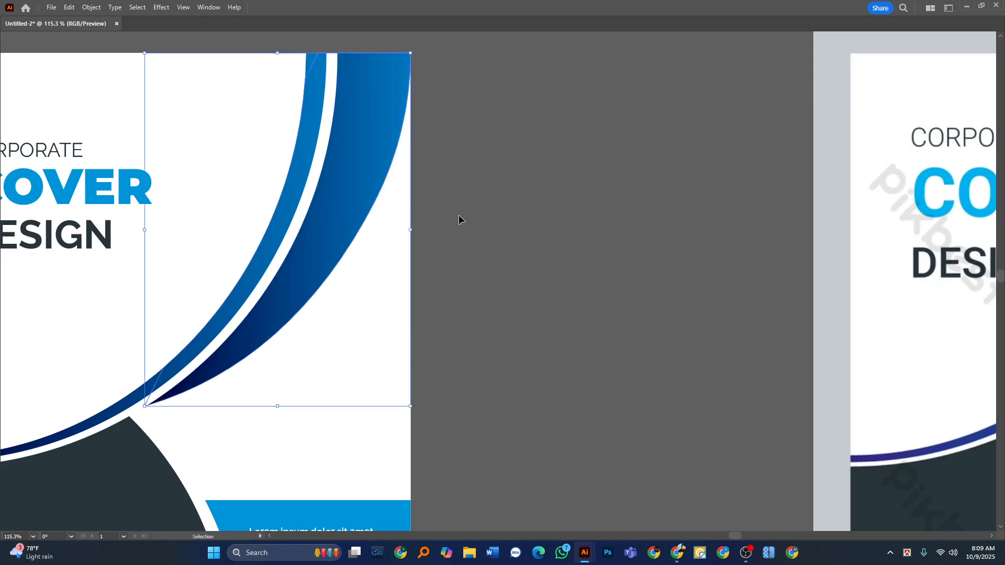
click(459, 216)
click(301, 277)
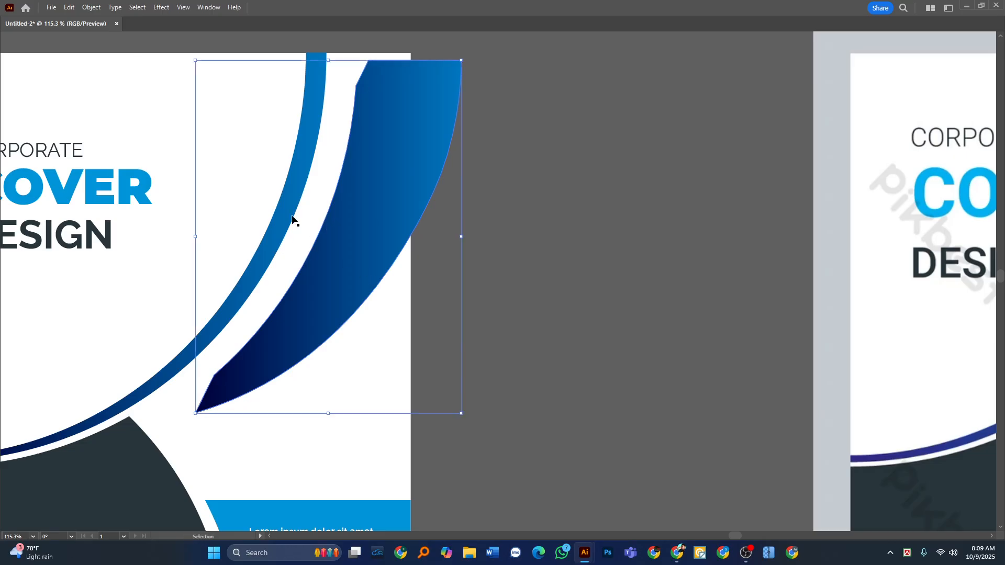
key(a)
key(v)
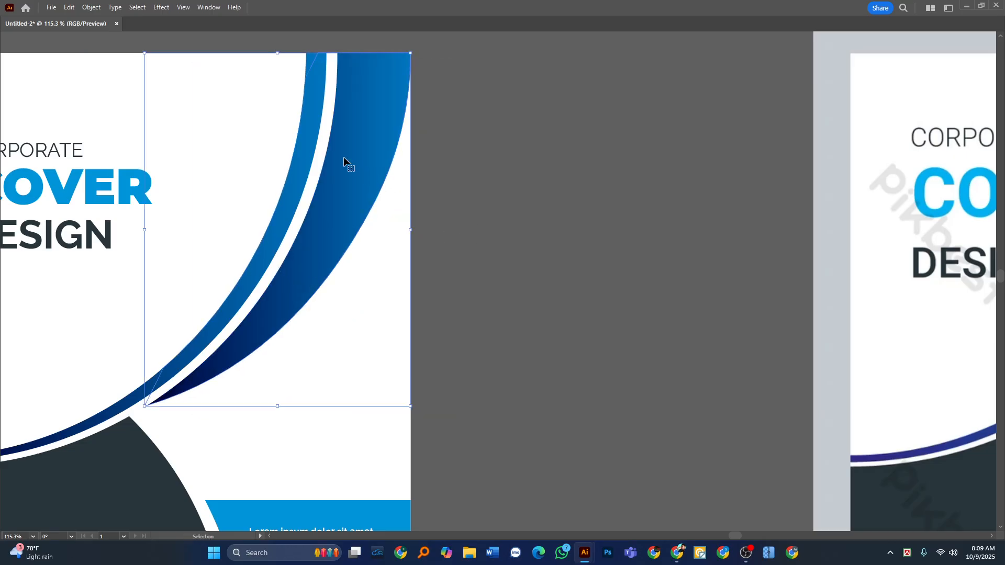
Select the white curved shape beside the swoosh, shift it slightly as a test and undo the move.
key(Tab)
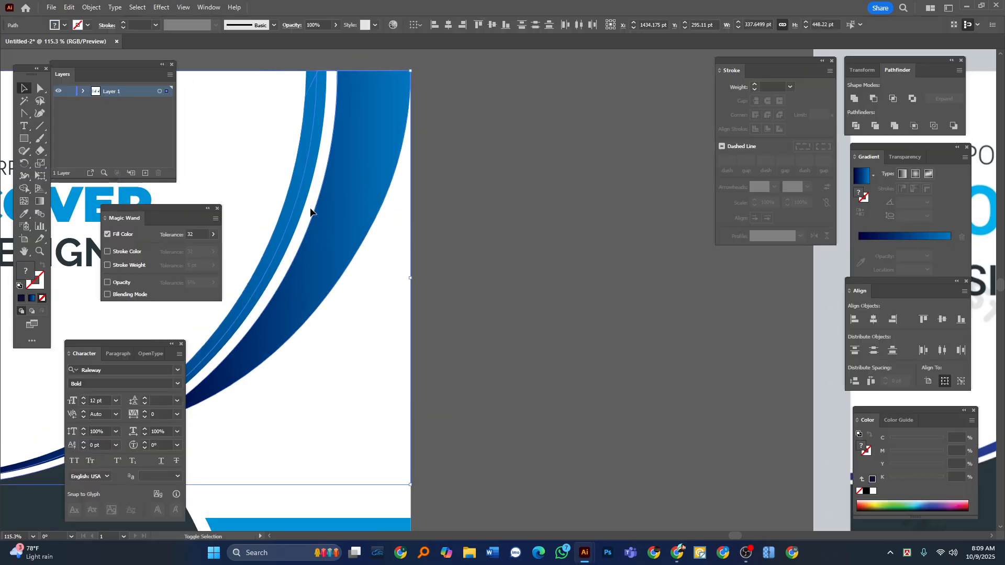
click(507, 193)
click(360, 171)
click(330, 171)
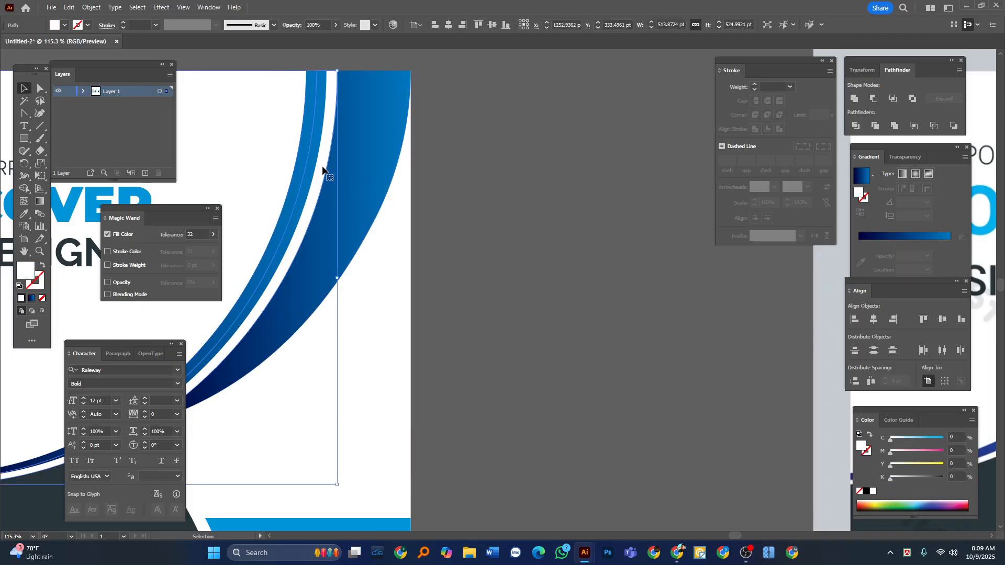
right_click(324, 167)
click(551, 271)
click(551, 272)
right_click(308, 205)
click(438, 334)
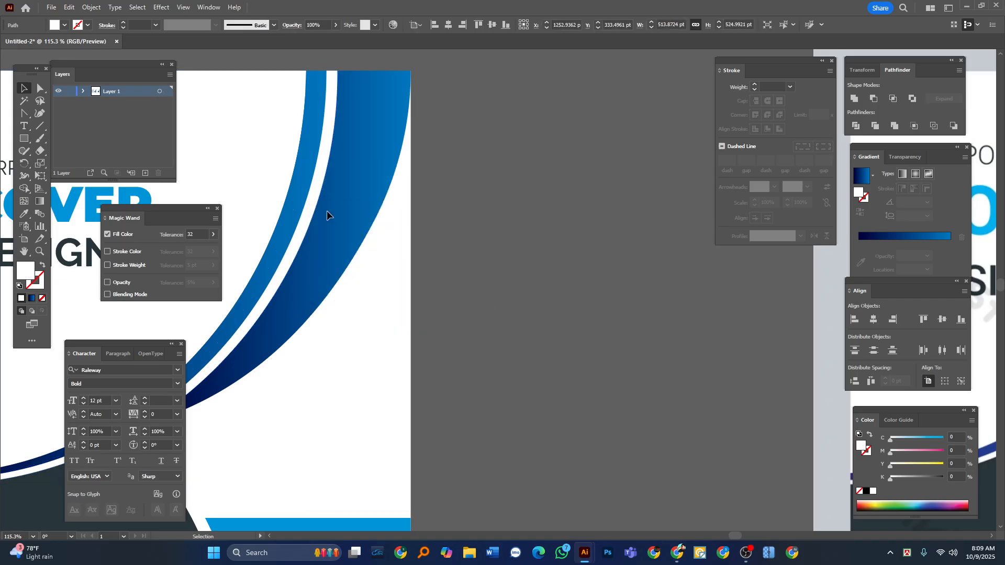
drag(311, 214, 344, 216)
key(ctrl+z)
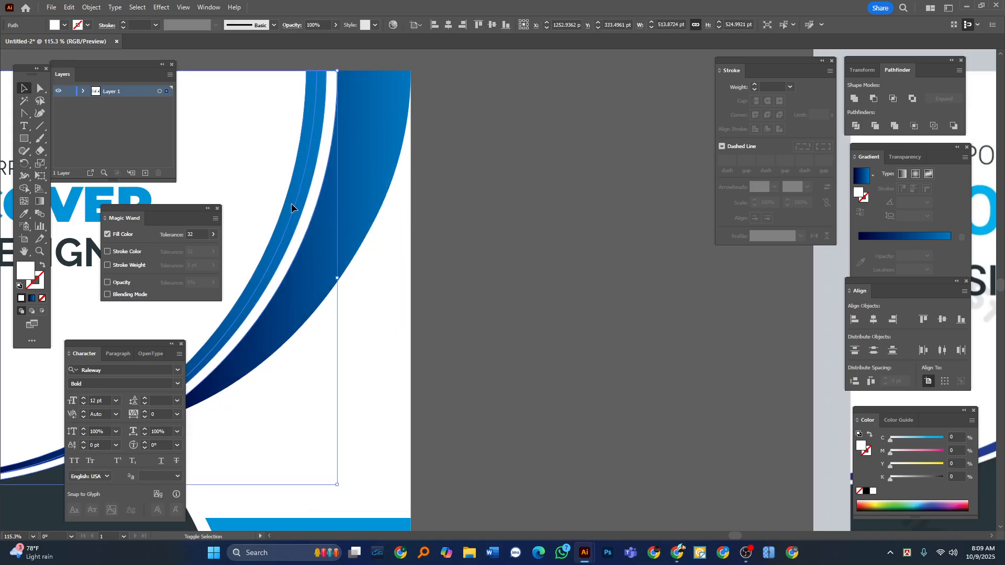
Try to trim the swoosh's overlap with the white and blue curves using the Shape Builder.
shift+click(365, 193)
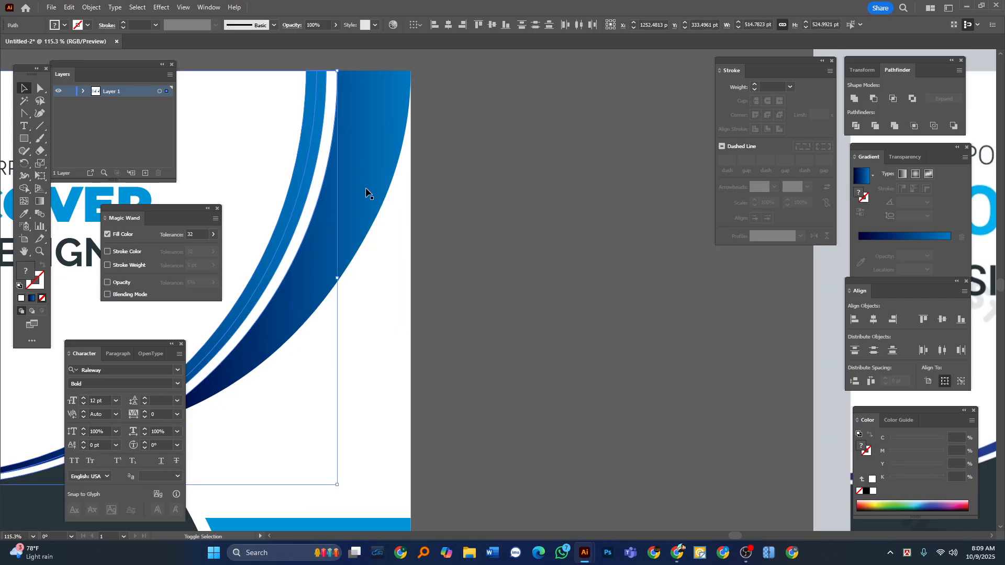
click(24, 189)
key(Tab)
drag(312, 79, 313, 64)
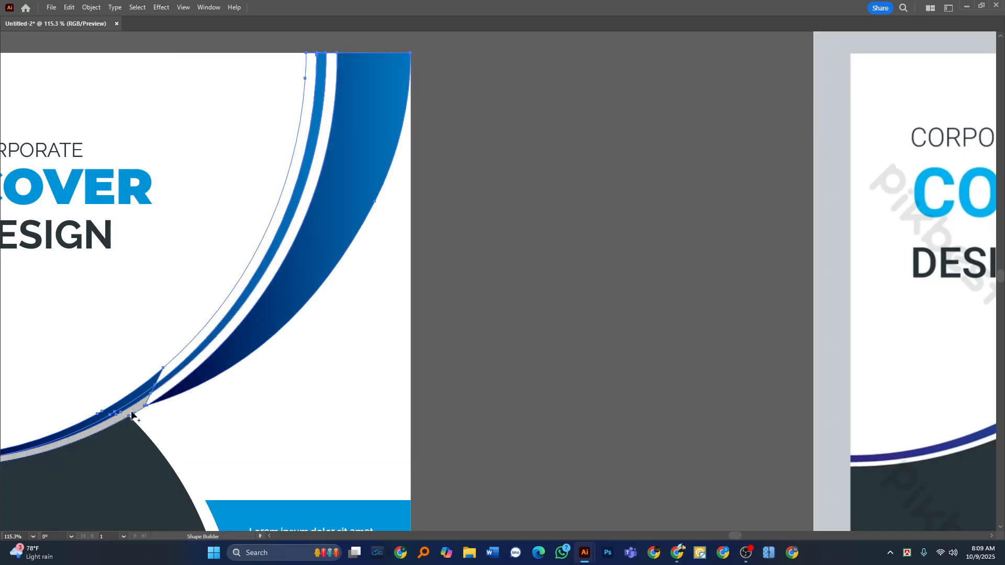
scroll(134, 410, up, 3)
drag(151, 400, 131, 413)
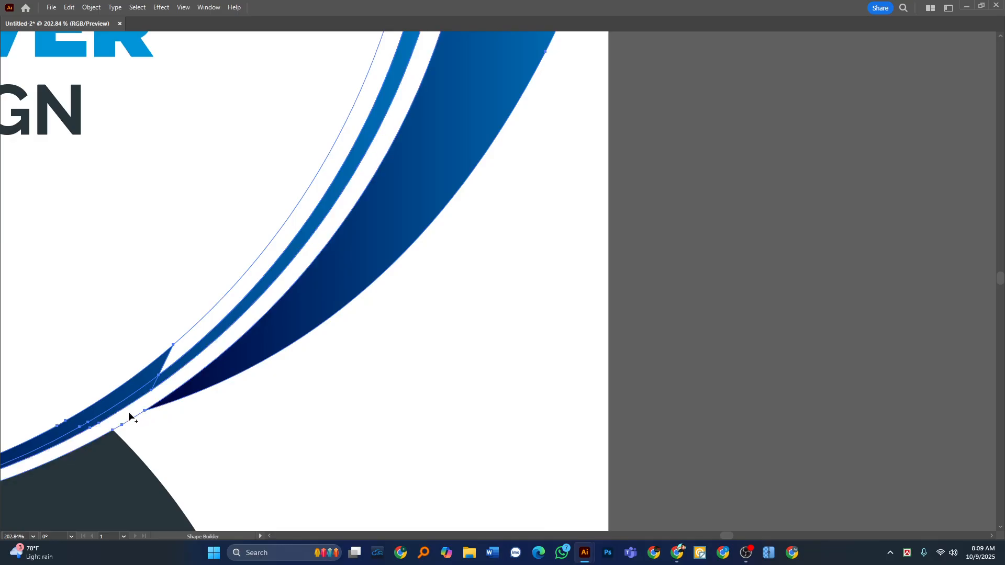
key(v)
key(shift+m)
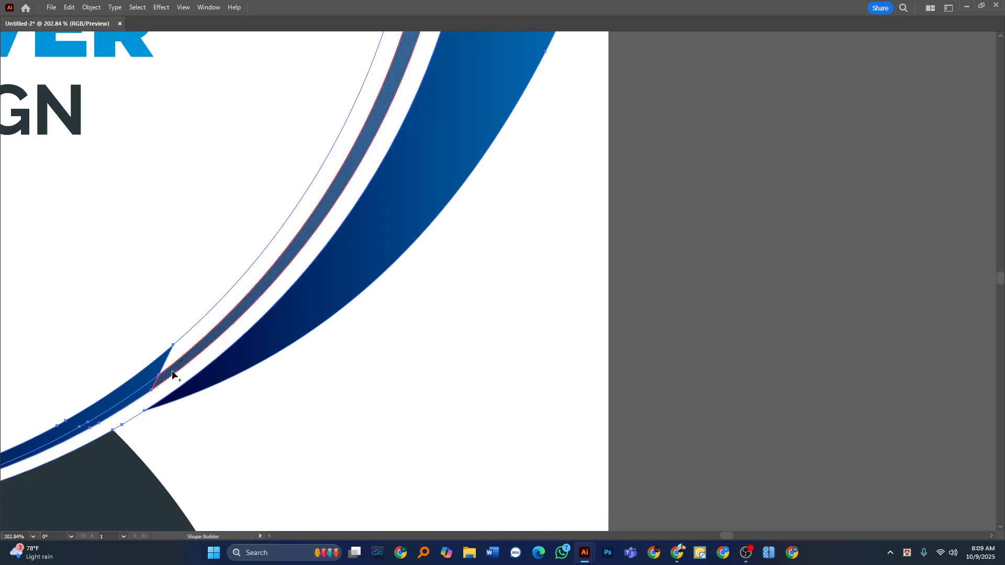
drag(173, 372, 144, 390)
key(v)
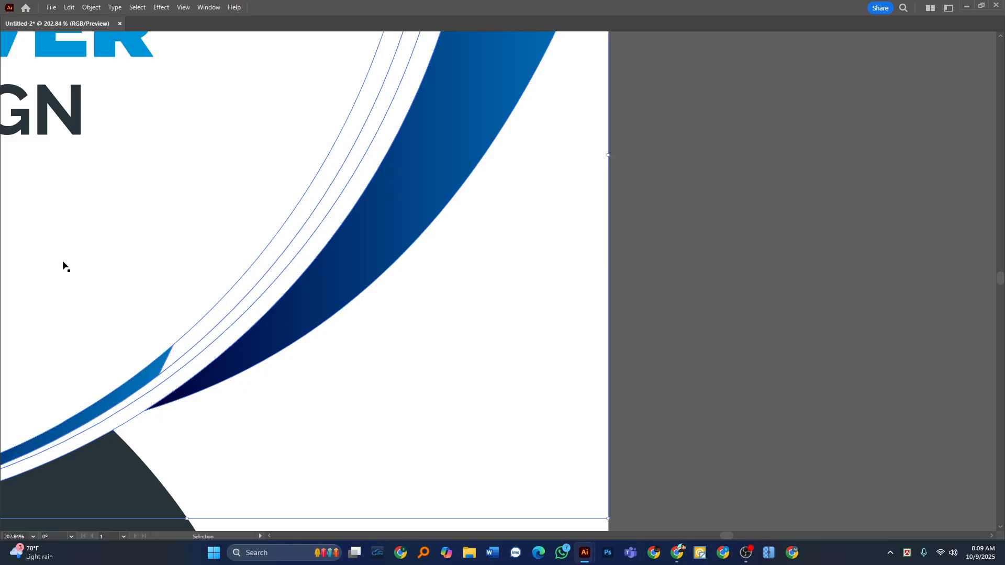
Undo the Shape Builder edits and show the hidden clipped photo again.
key(z)
drag(205, 301, 97, 327)
key(v)
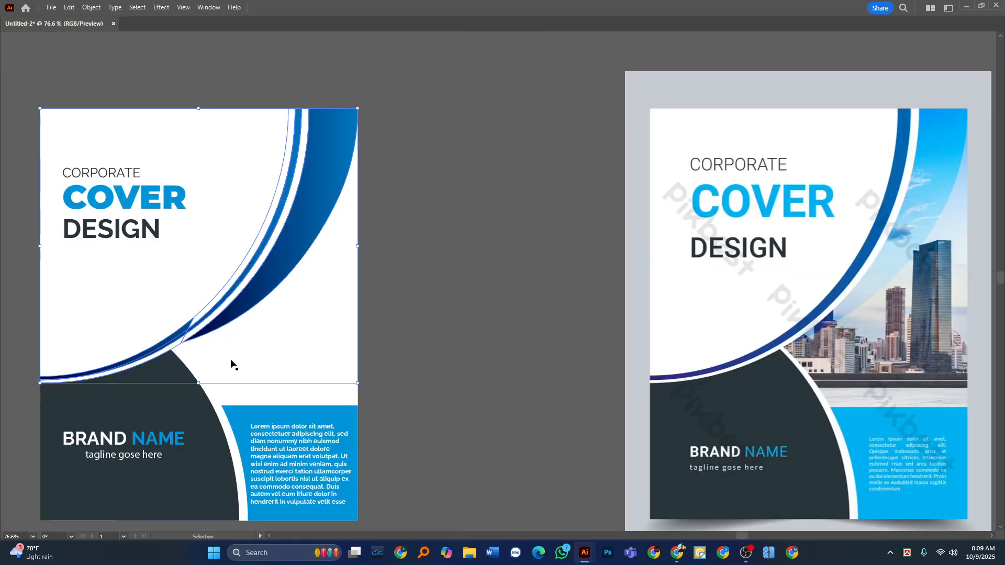
key(ctrl+z)
key(ctrl+z)
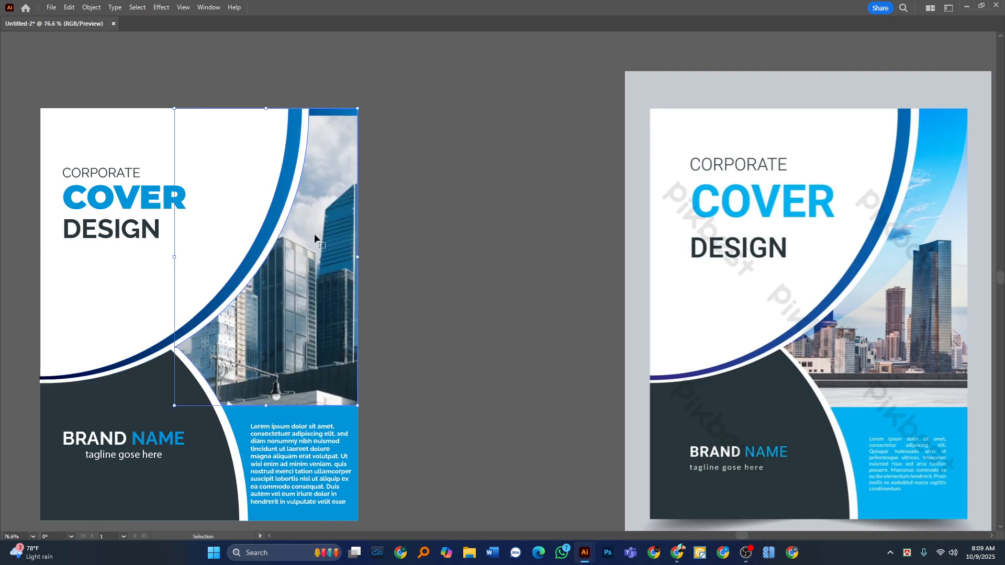
Test-move the clipped photo near the cover's upper corner and undo the move.
key(z)
key(v)
key(Tab)
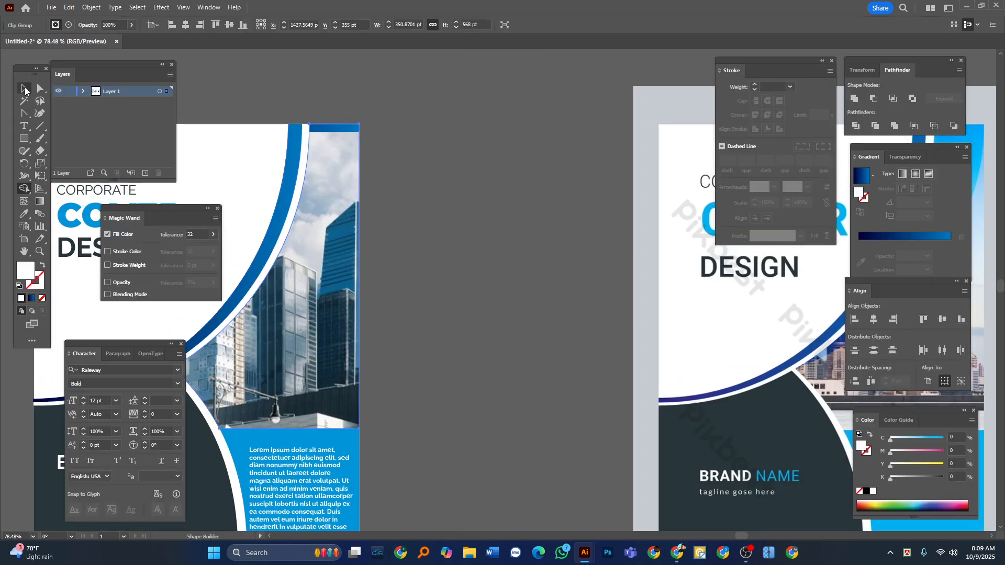
key(Tab)
key(z)
drag(342, 132, 371, 155)
key(v)
click(321, 130)
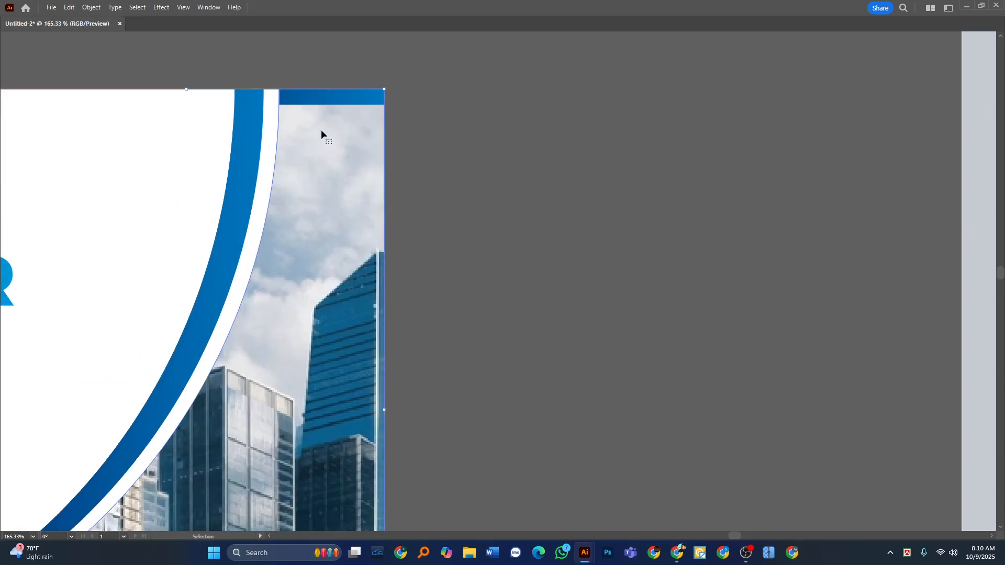
drag(321, 130, 352, 179)
key(ctrl+z)
key(z)
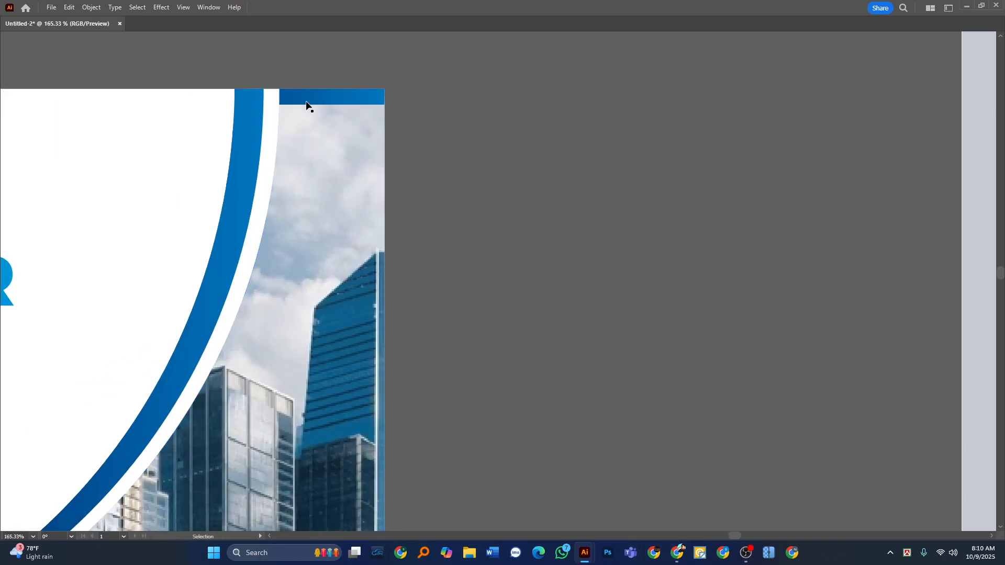
Rearrange the stacking order so the blue swoosh lies in front of the clipped skyscraper photo.
drag(307, 103, 355, 103)
key(v)
click(309, 169)
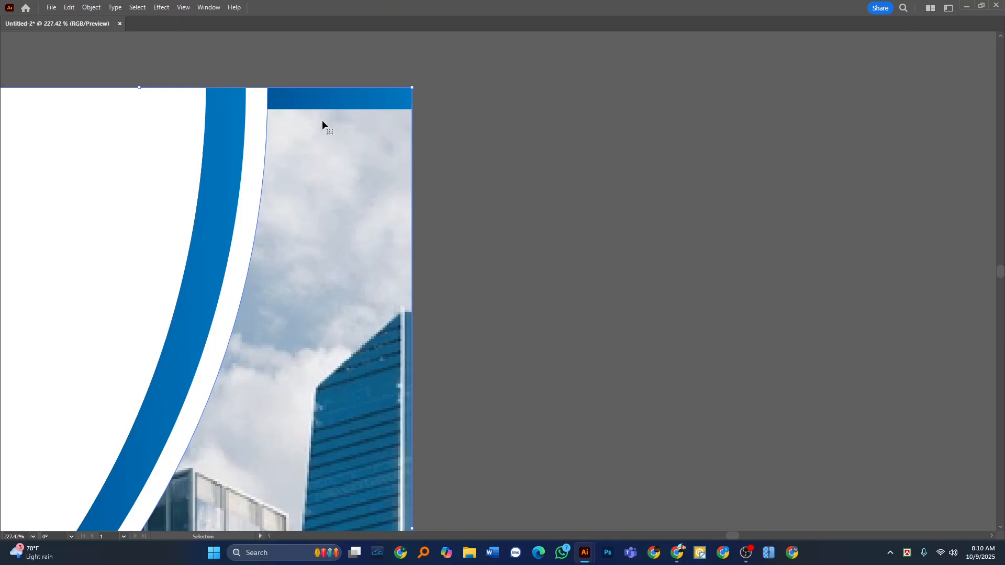
key(a)
click(322, 99)
key(ctrl+shift+])
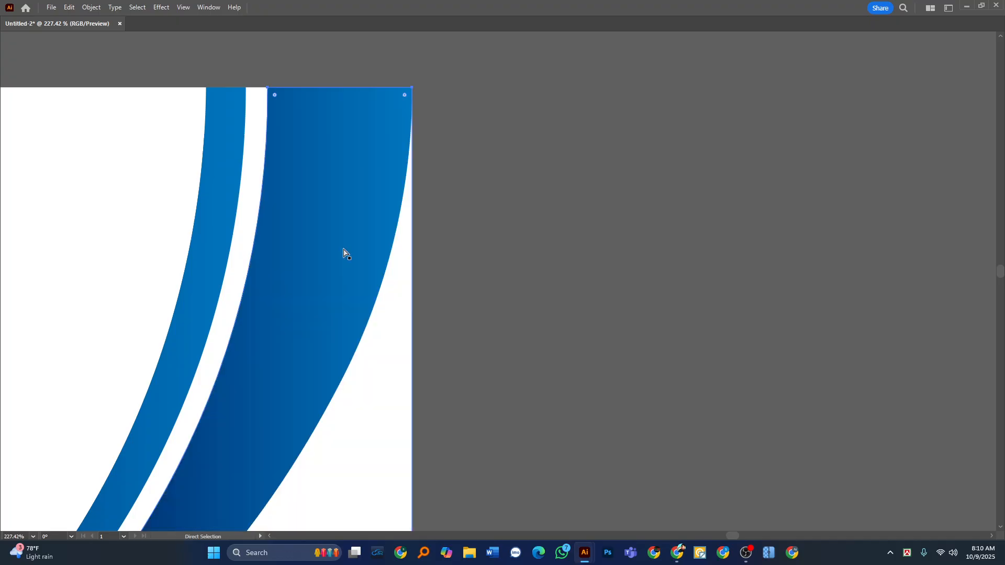
key(v)
key(z)
drag(474, 212, 413, 201)
key(a)
click(459, 234)
key(ctrl+z)
scroll(408, 206, up, 2)
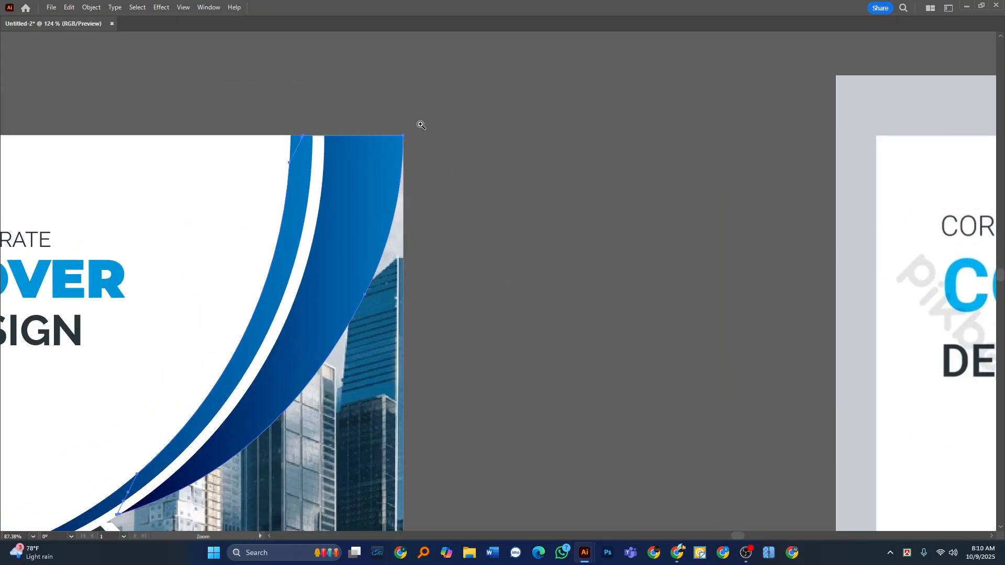
Lower the opacity of the blue swoosh over the skyscraper photo to 33%.
key(Tab)
key(v)
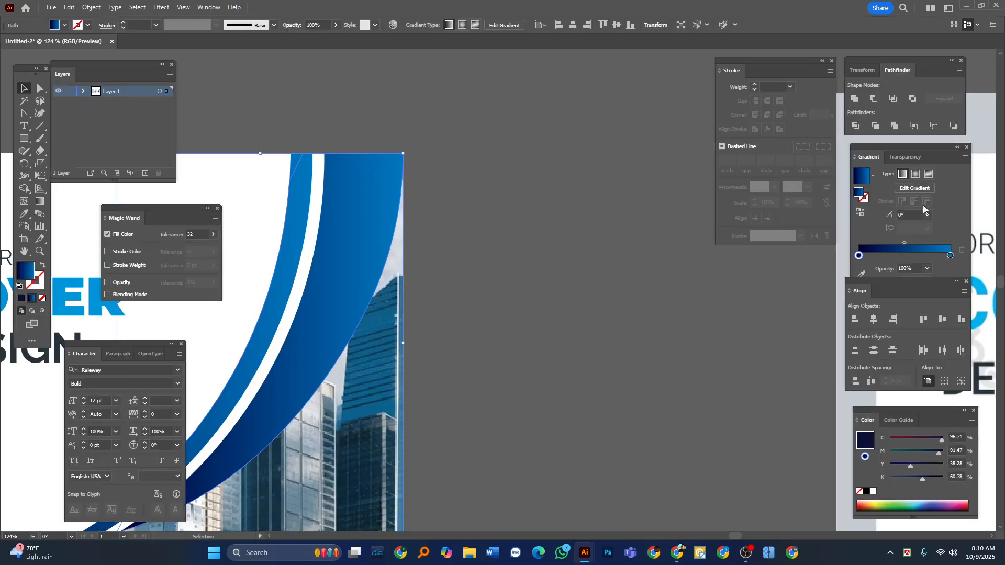
click(903, 157)
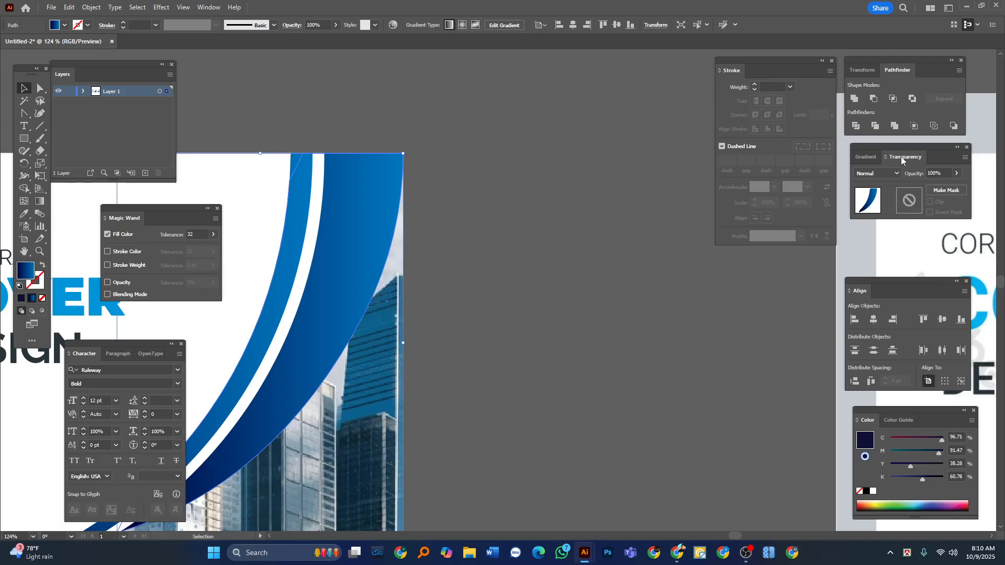
click(957, 173)
drag(958, 186, 930, 190)
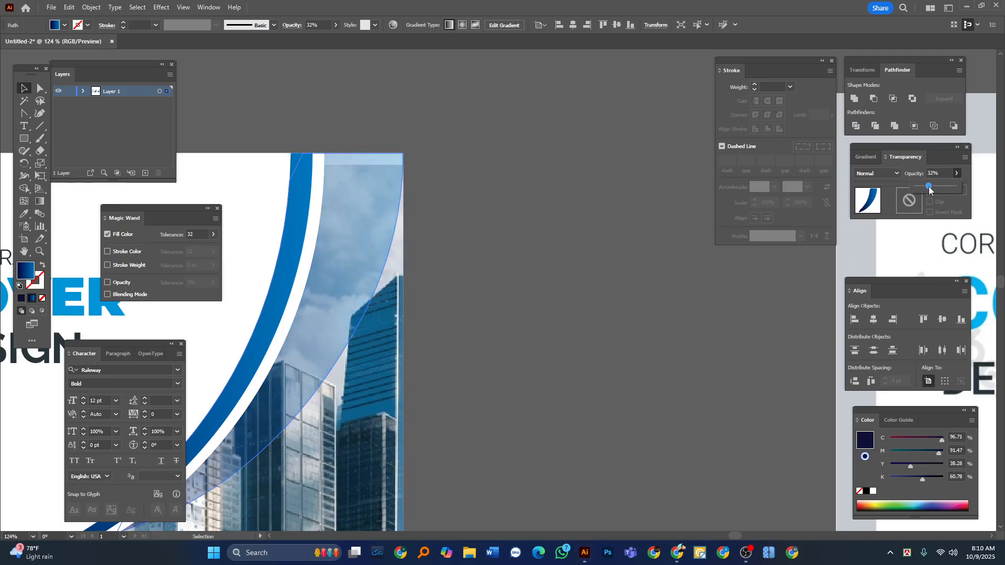
click(610, 213)
key(a)
key(Tab)
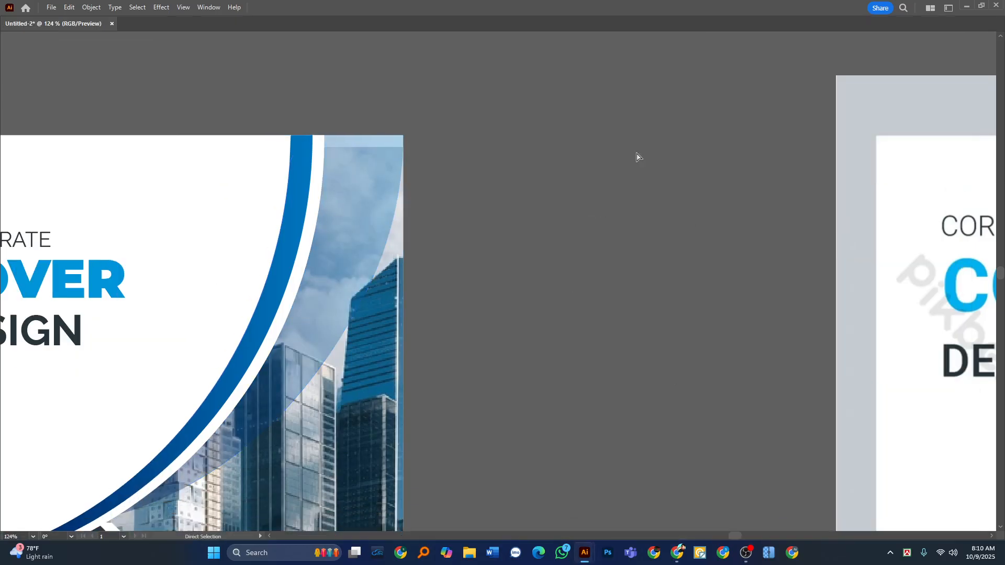
scroll(287, 274, down, 5)
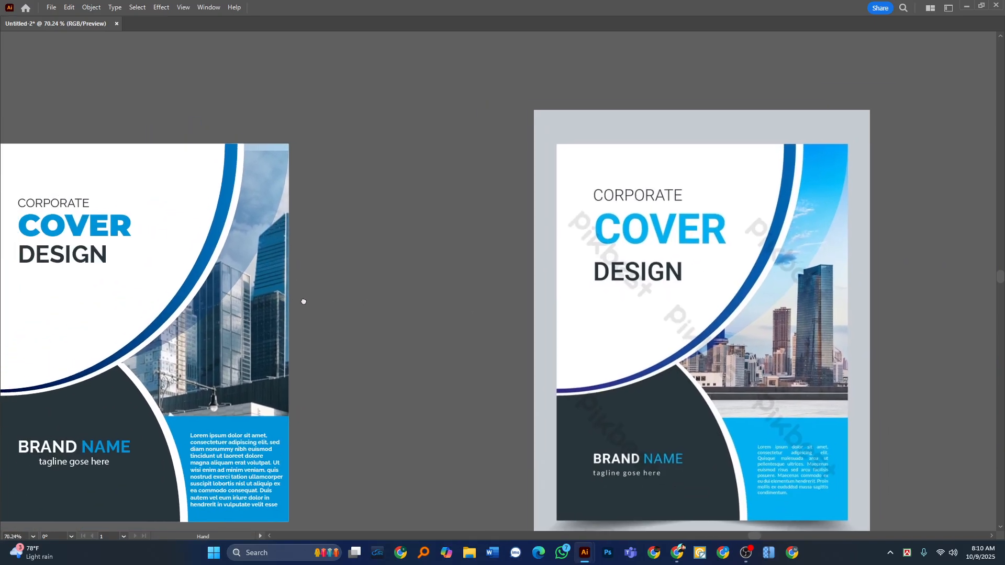
scroll(343, 260, down, 1)
drag(303, 301, 381, 289)
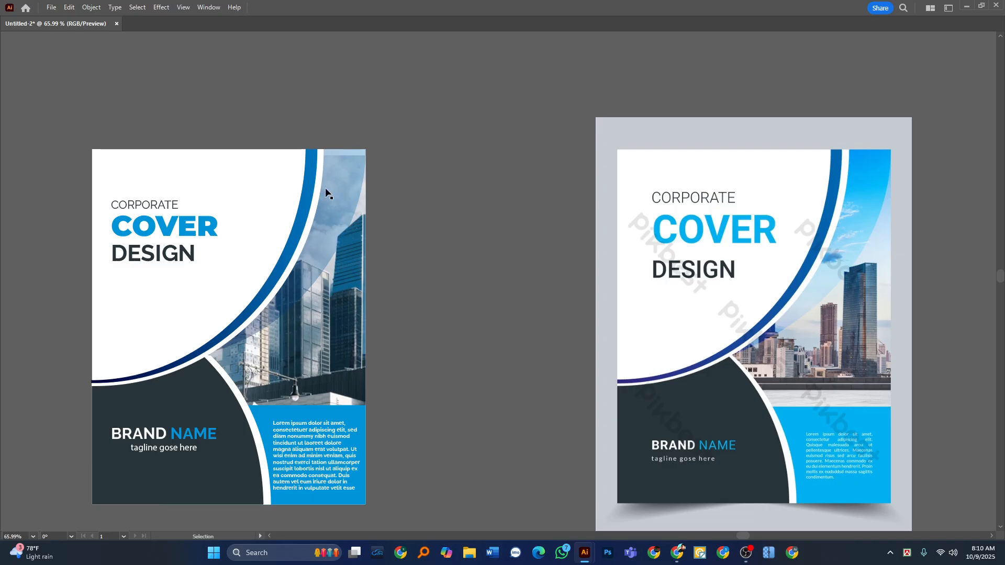
scroll(299, 208, up, 2)
click(343, 187)
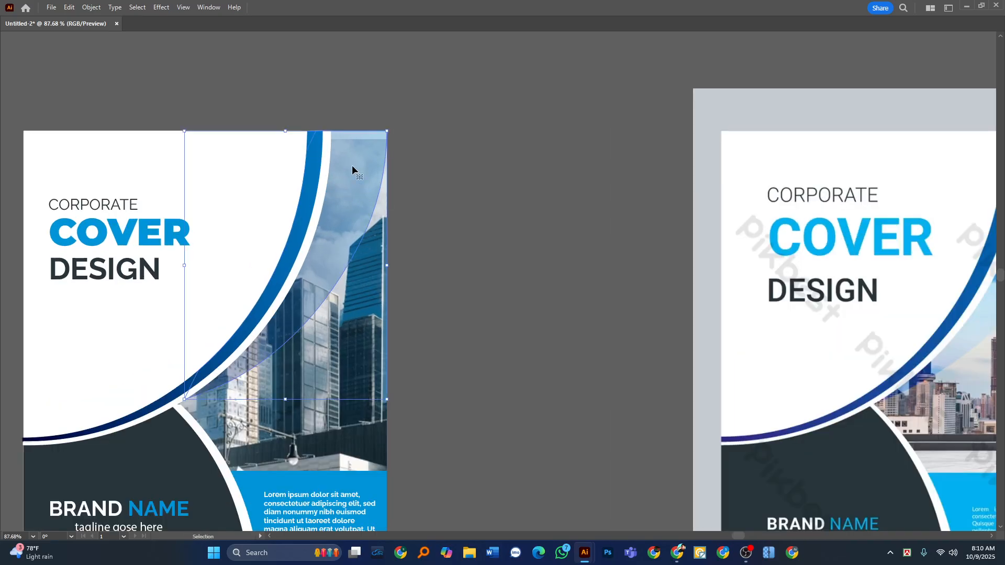
double_click(352, 166)
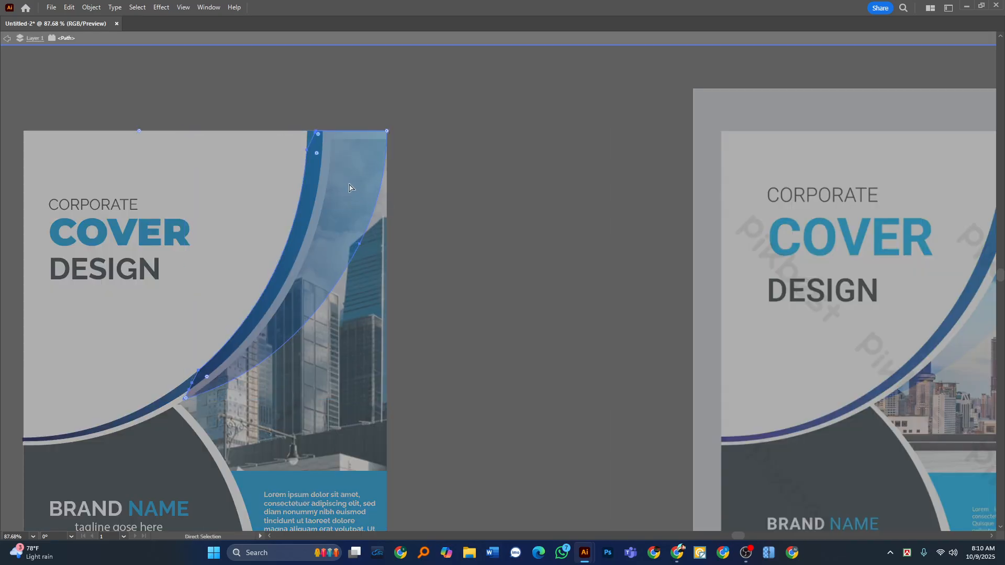
double_click(463, 160)
Move the clipped skyscraper photo slightly up and enlarge it to extend past the edges of its picture area.
drag(341, 363, 345, 359)
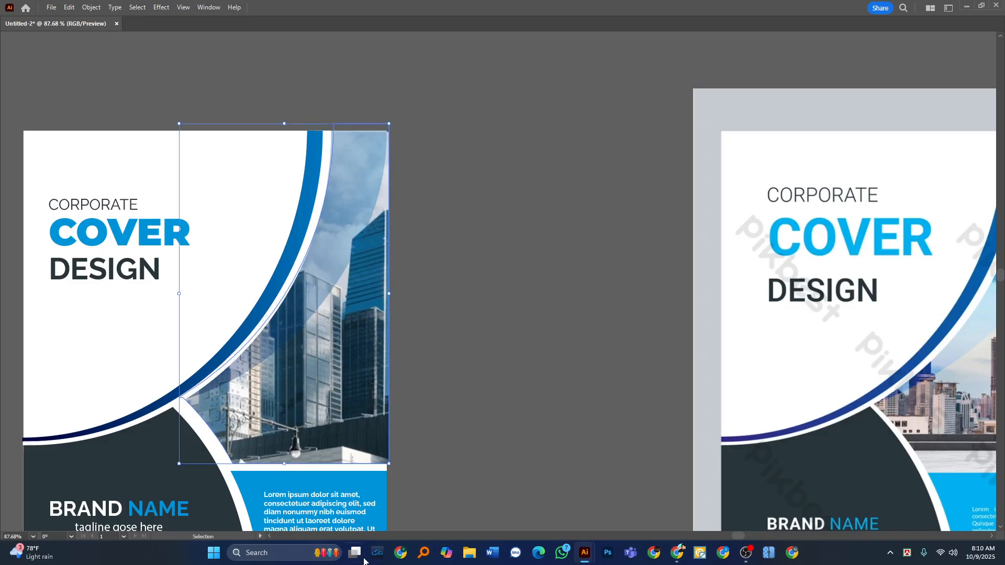
drag(285, 465, 285, 476)
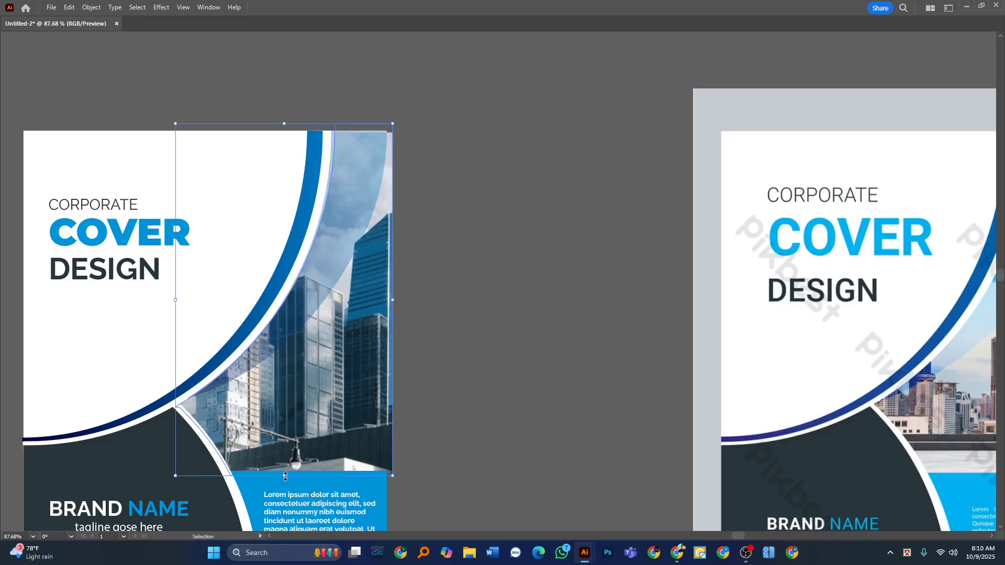
click(486, 343)
scroll(312, 306, down, 3)
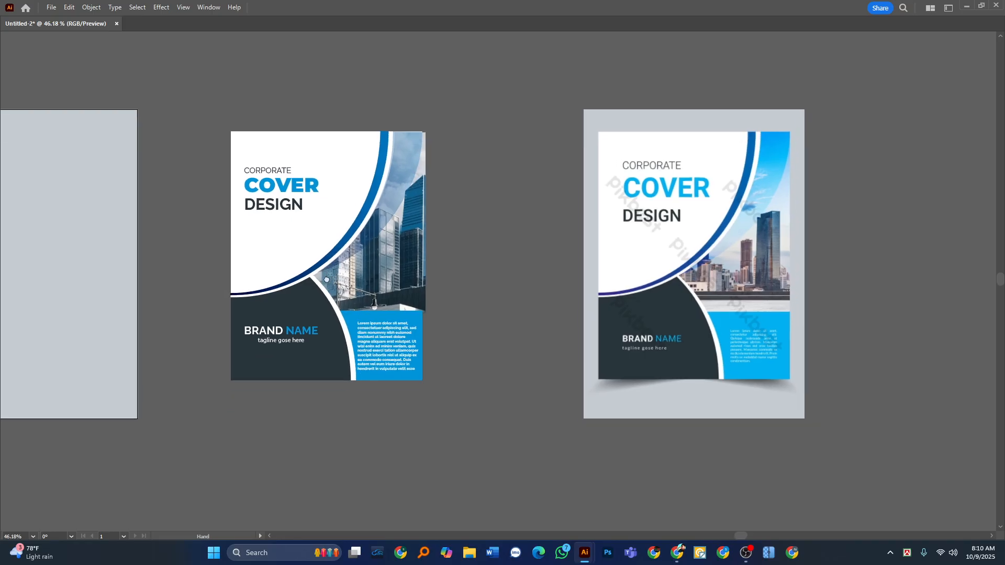
Place the white page rectangle in front of all cover artwork and use it as a clipping mask for the whole cover.
click(282, 247)
key(a)
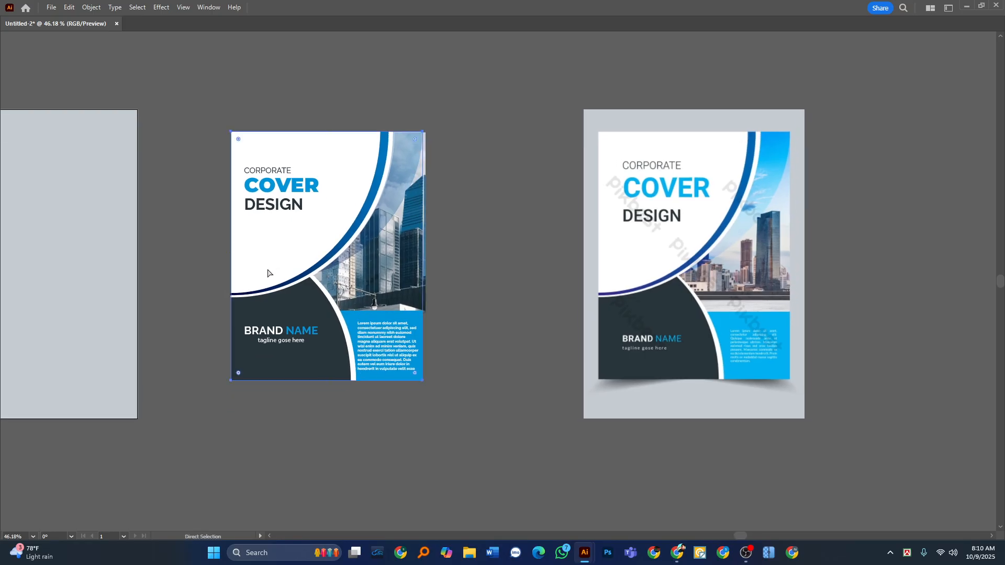
key(Delete)
key(v)
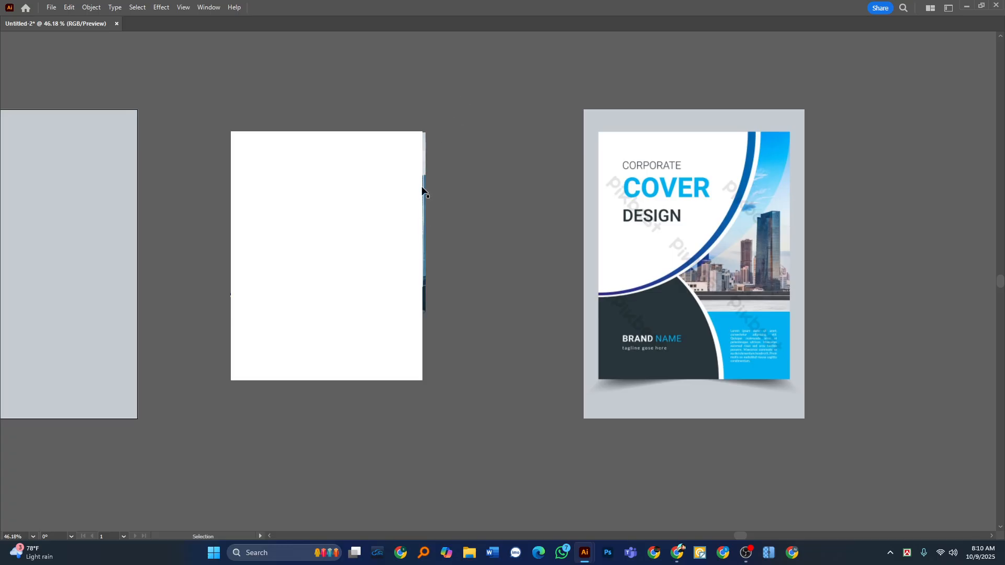
drag(312, 269, 399, 259)
key(ctrl+z)
drag(477, 84, 218, 461)
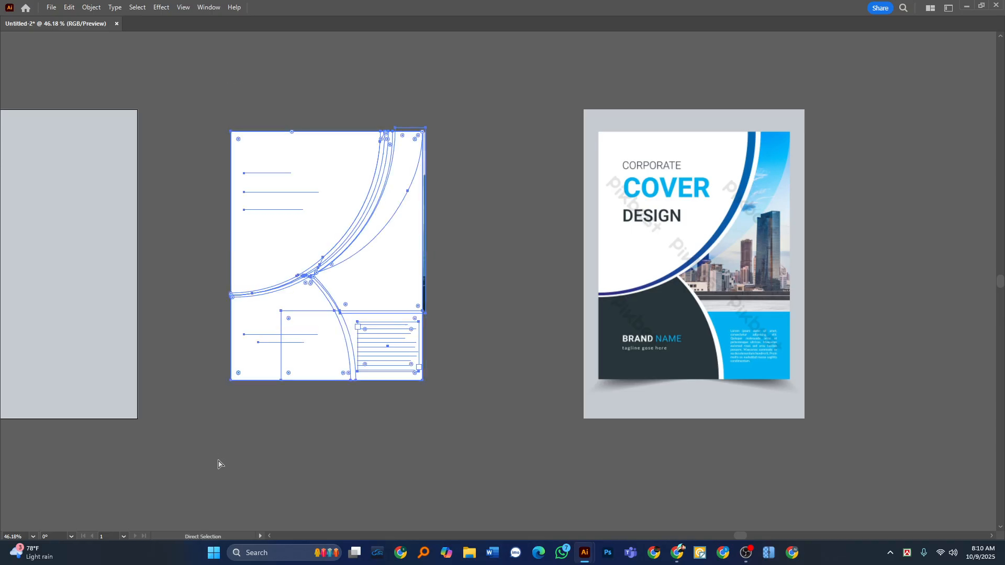
key(ctrl+7)
Try to nudge the blue swoosh upward past the cover's upper edge inside the clipping mask.
drag(410, 115, 552, 151)
drag(413, 282, 462, 246)
drag(457, 101, 673, 116)
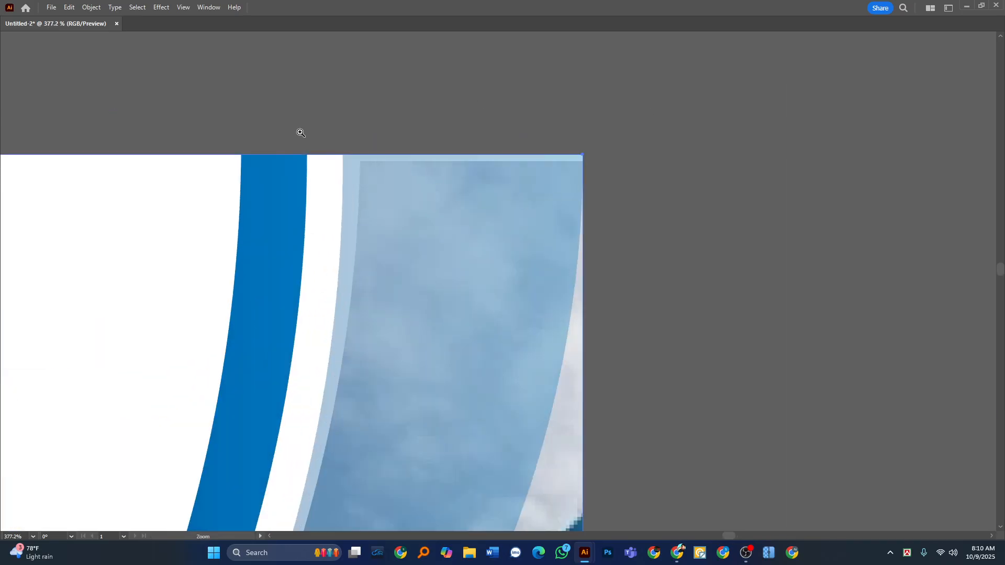
drag(450, 158, 495, 187)
key(Tab)
click(42, 93)
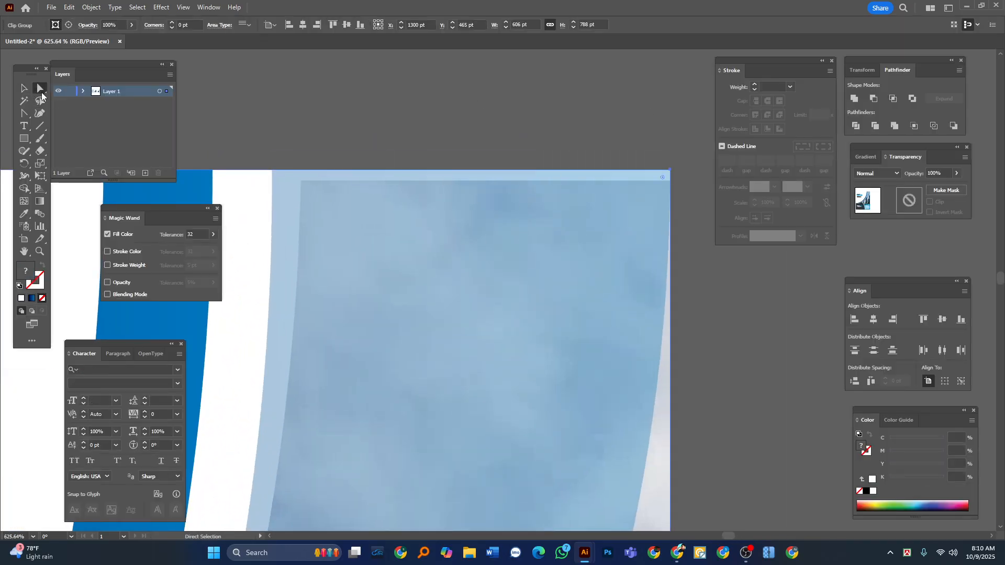
key(Tab)
key(v)
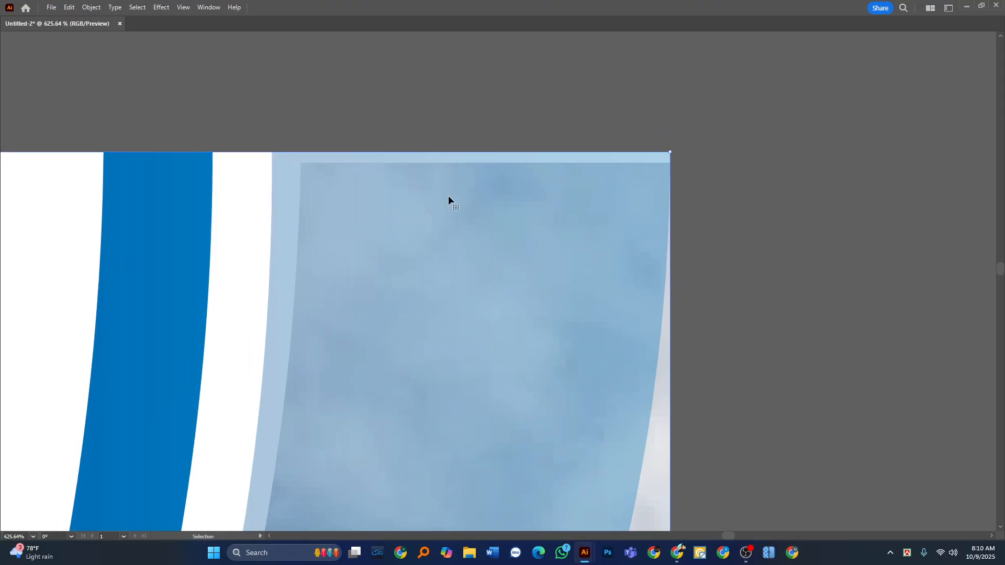
drag(463, 100, 434, 232)
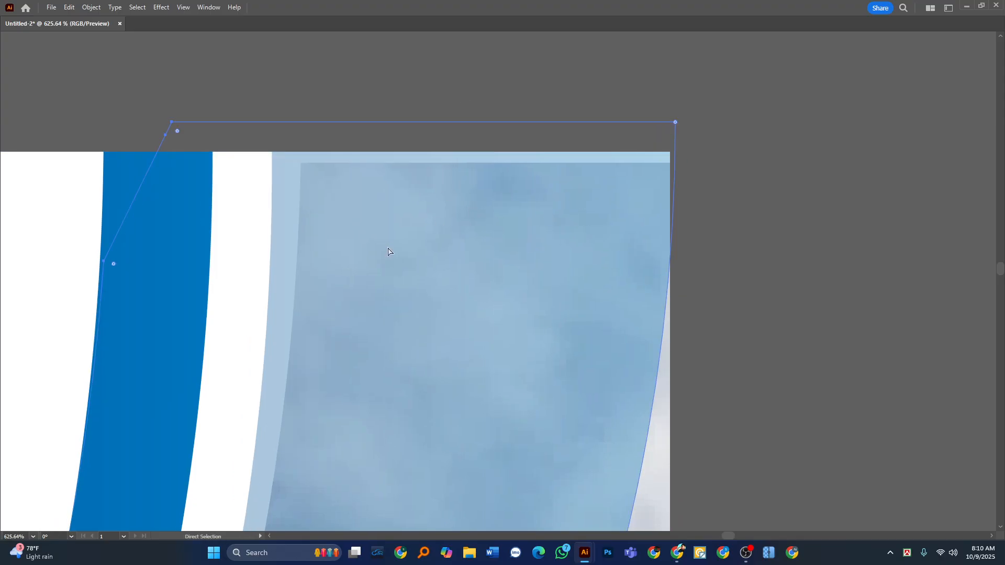
Hide the blue swoosh, extend the photo up to the cover's upper edge, and show the swoosh again.
key(Tab)
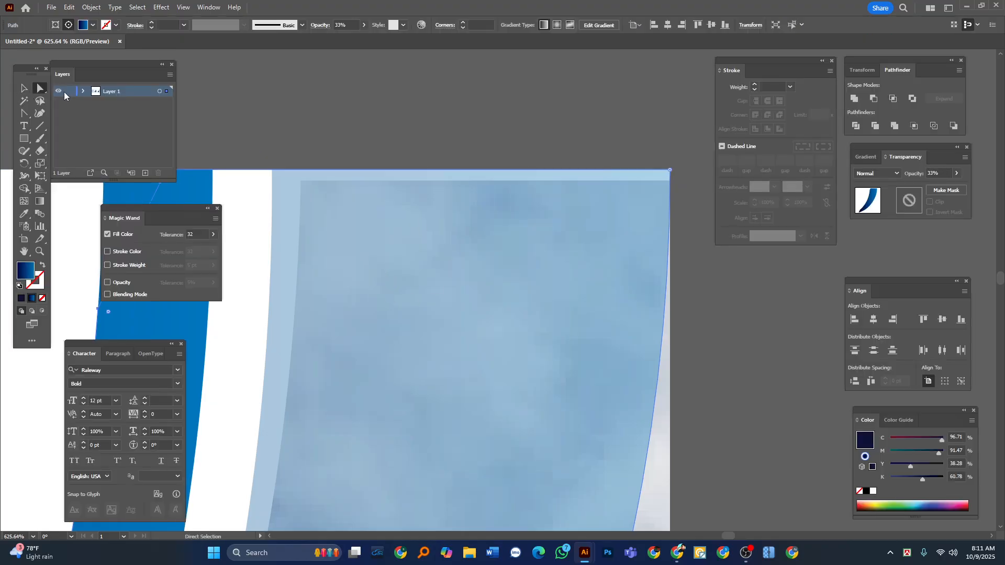
key(Delete)
click(610, 223)
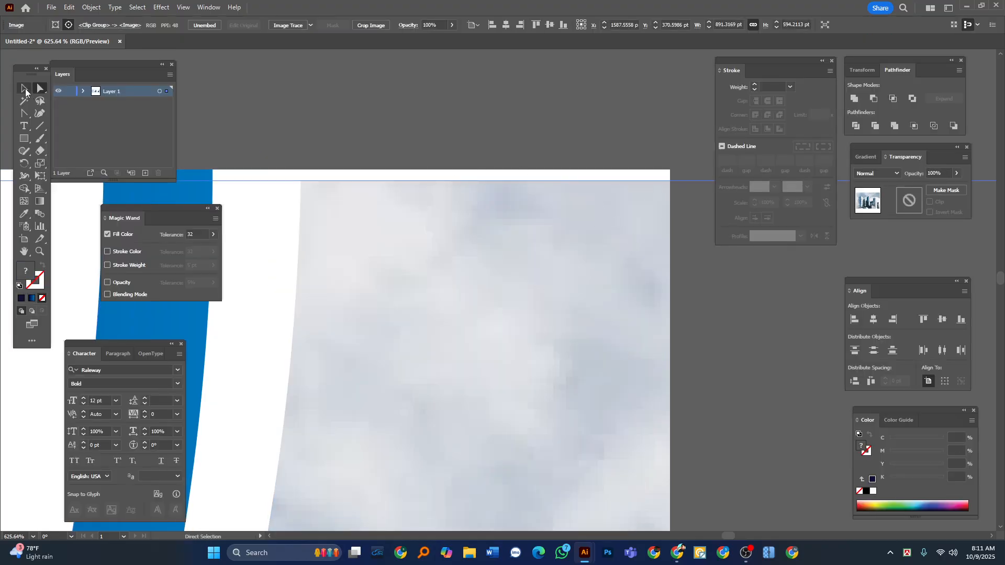
click(25, 89)
click(514, 116)
key(ctrl+z)
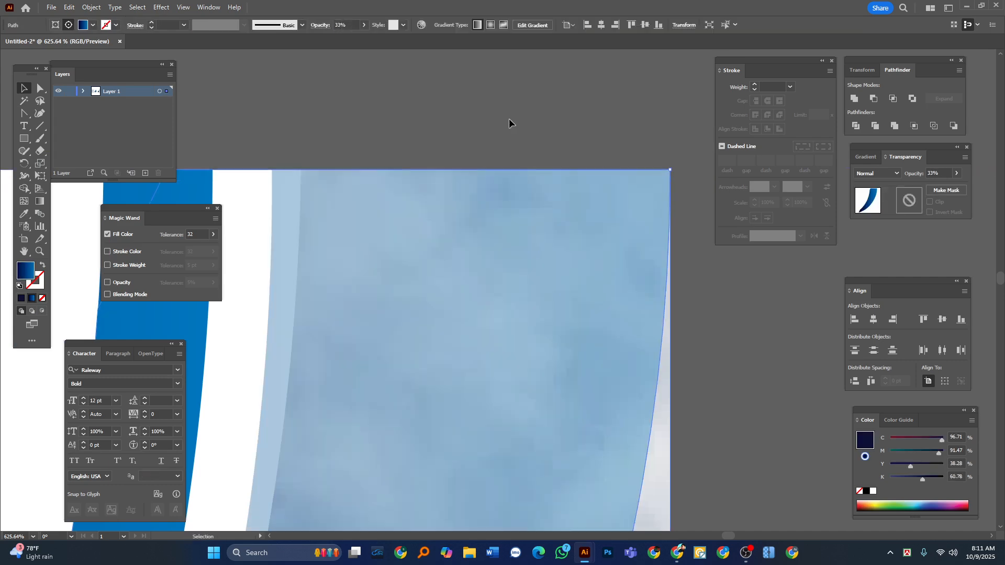
key(Tab)
scroll(440, 359, down, 10)
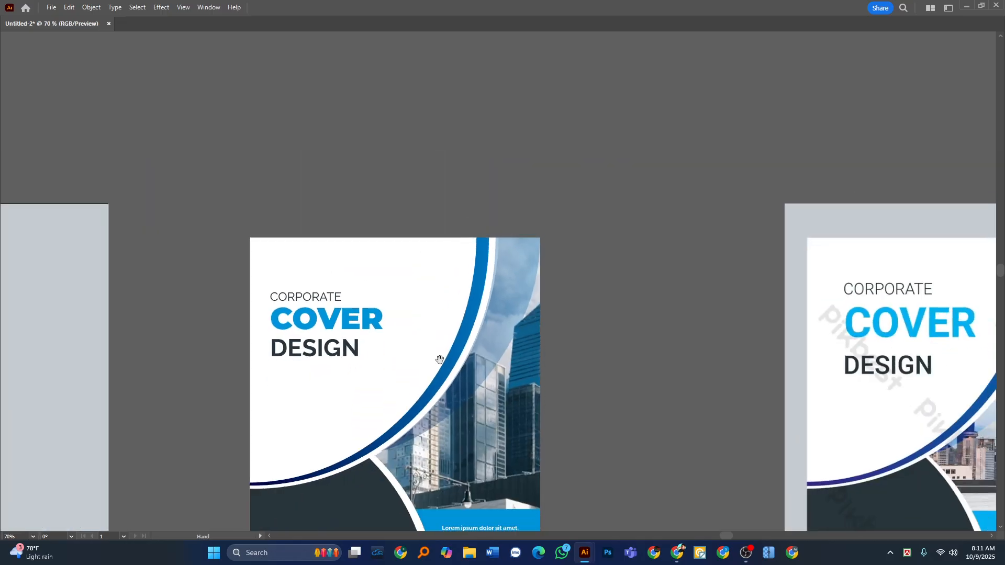
scroll(440, 359, down, 3)
scroll(390, 316, down, 3)
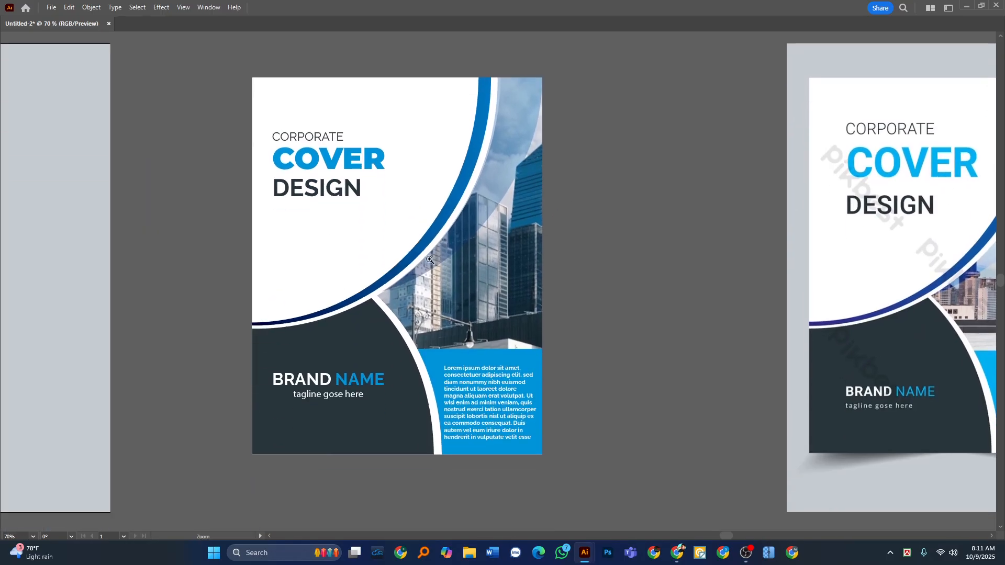
scroll(411, 273, down, 1)
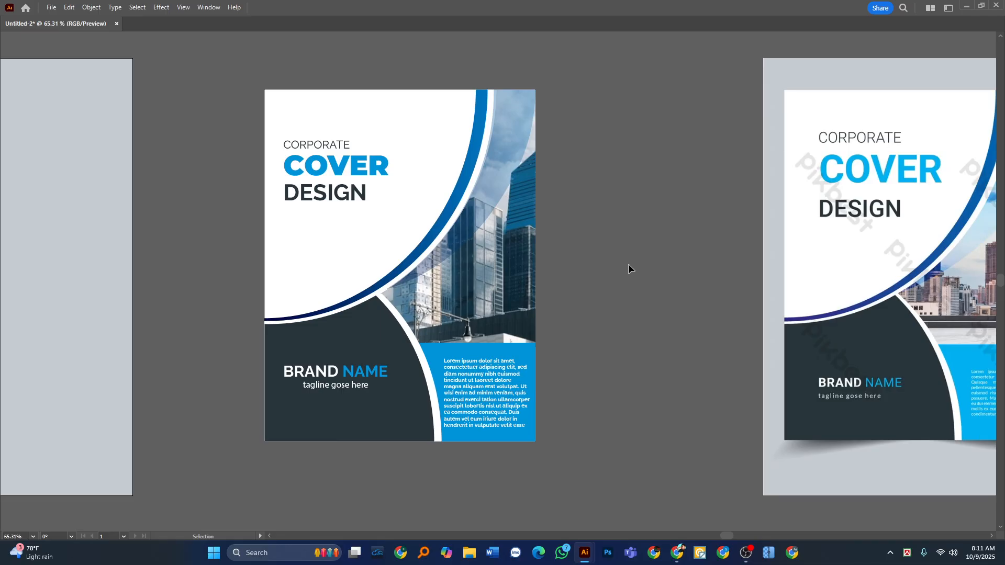
Try shifting the blue swoosh toward the cover's right edge and temporarily hiding it.
key(z)
drag(556, 249, 694, 211)
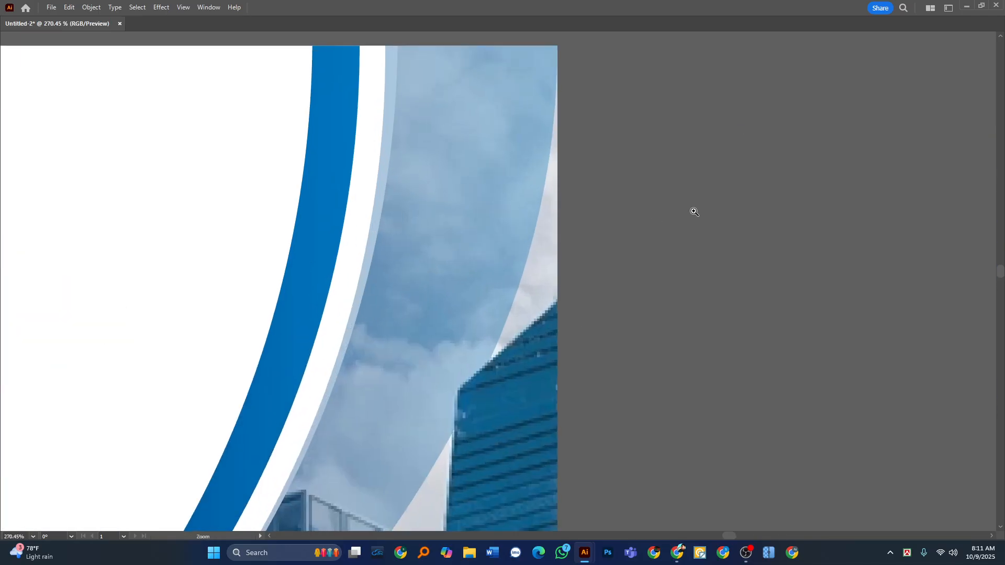
drag(423, 146, 503, 211)
key(v)
click(428, 162)
key(Tab)
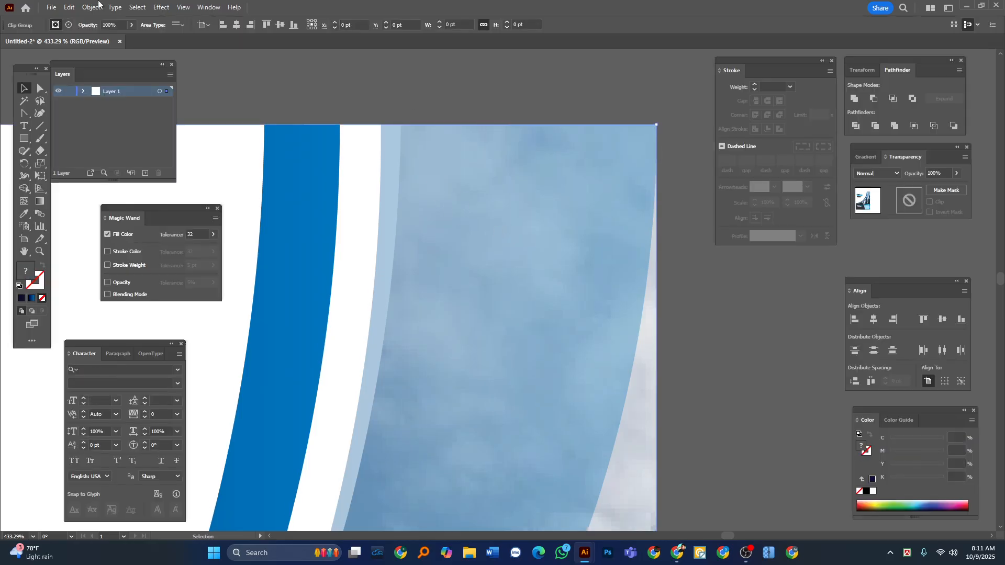
key(a)
click(438, 196)
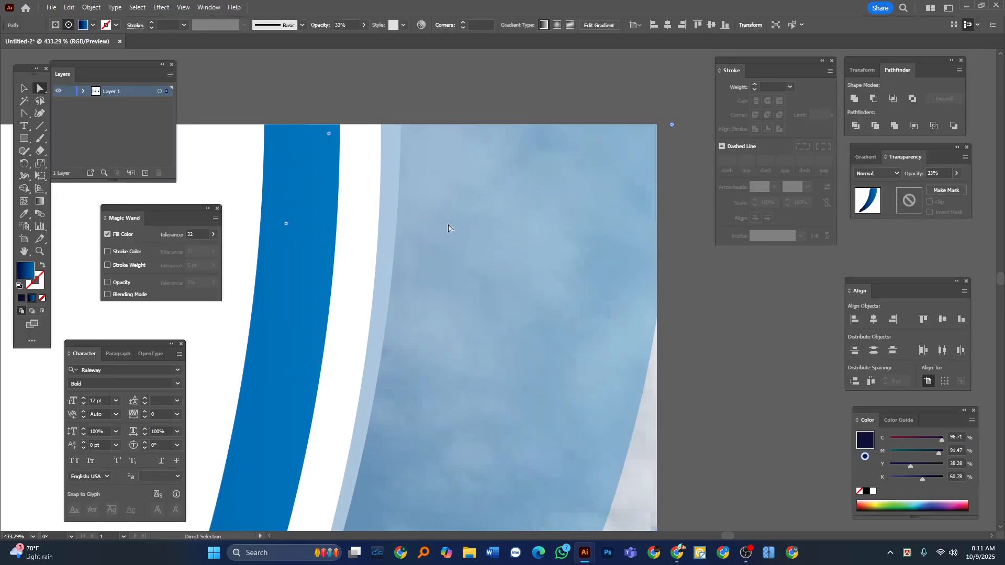
key(Delete)
key(v)
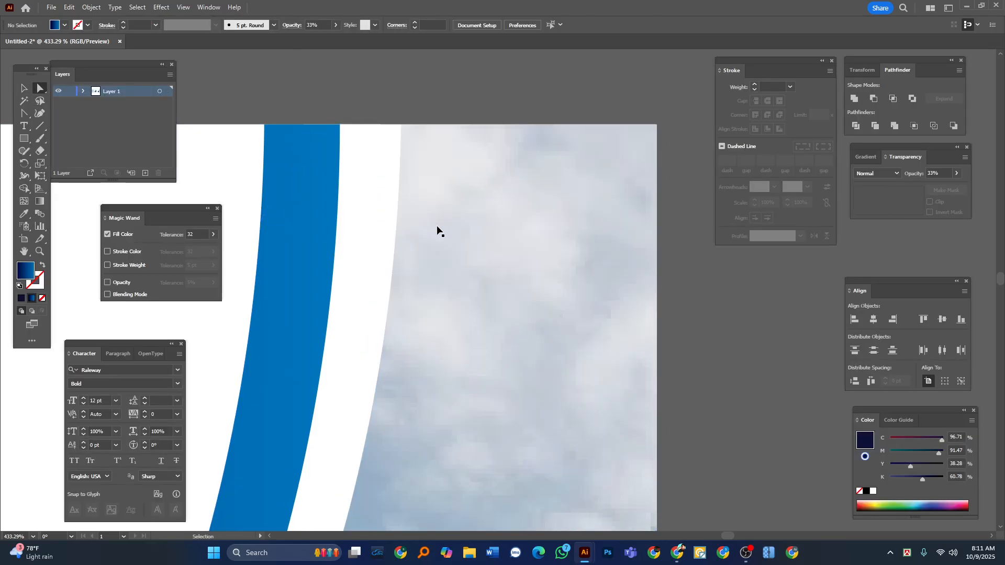
key(ctrl+z)
key(ctrl+shift+z)
key(ctrl+z)
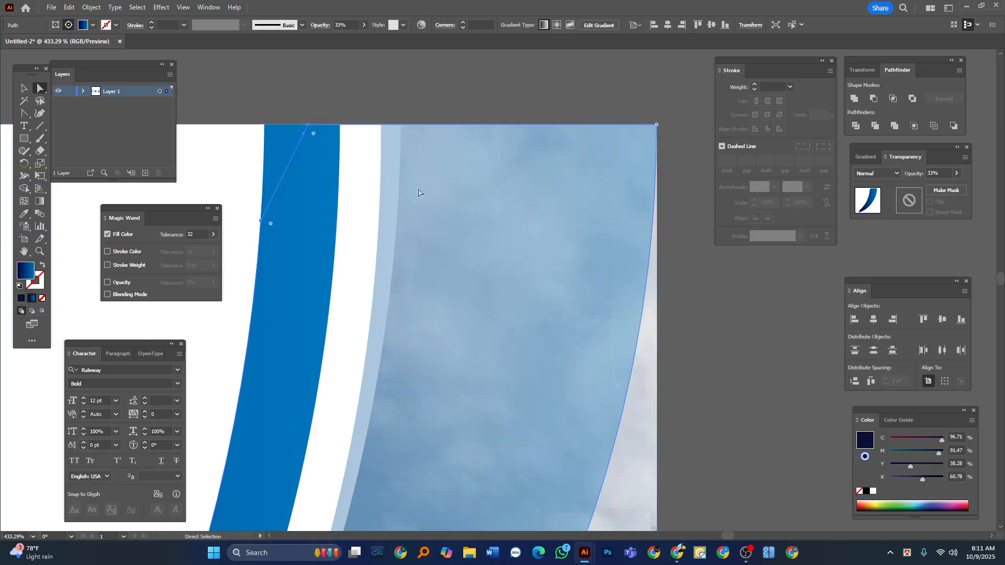
Nudge the blue swoosh slightly to the right, past the edge of the cover.
key(Right)
key(Right)
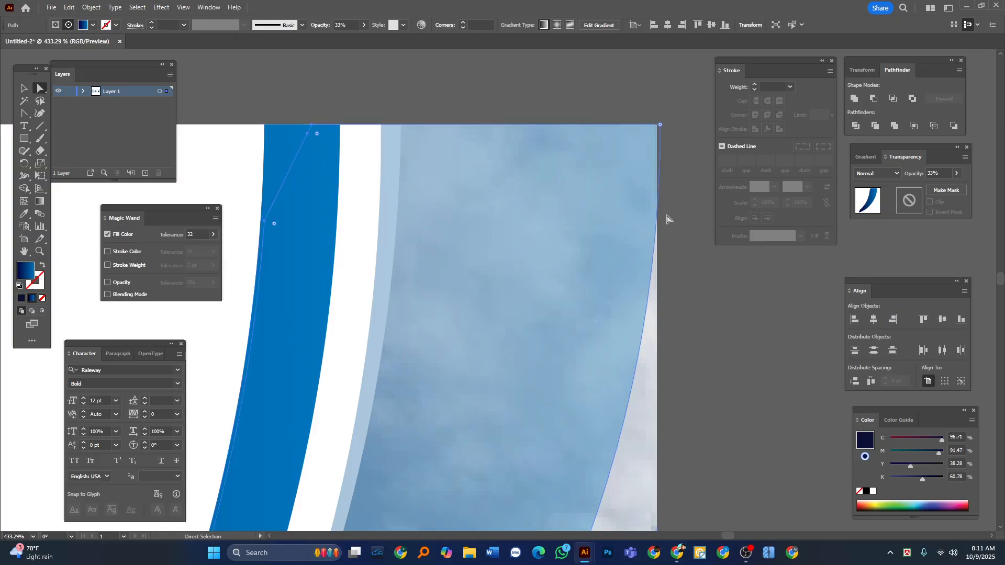
click(667, 219)
Try to move the white curve beside the swoosh up and to the left, and undo the move.
key(Tab)
drag(396, 209, 199, 196)
drag(374, 238, 396, 73)
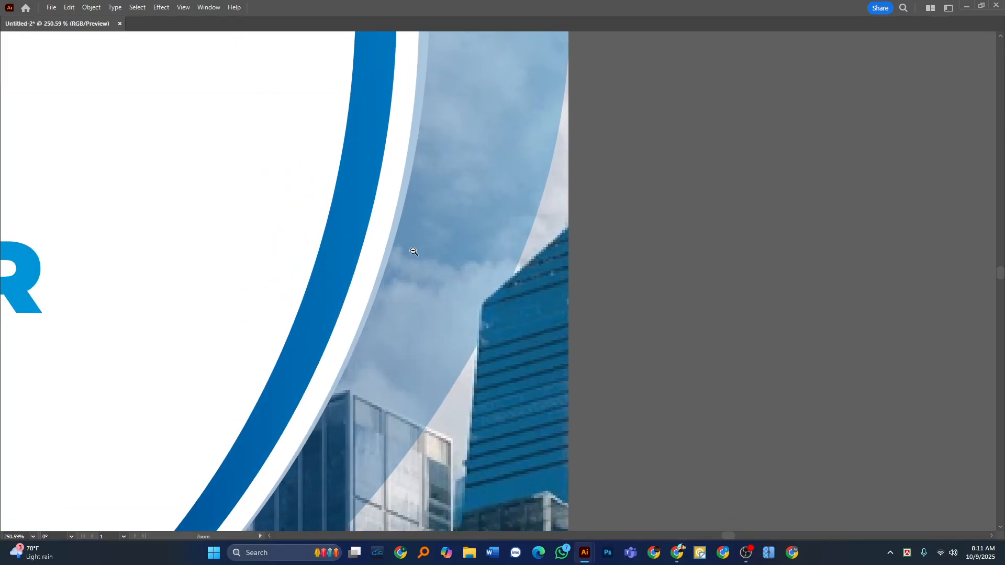
alt+click(414, 251)
ctrl+click(398, 240)
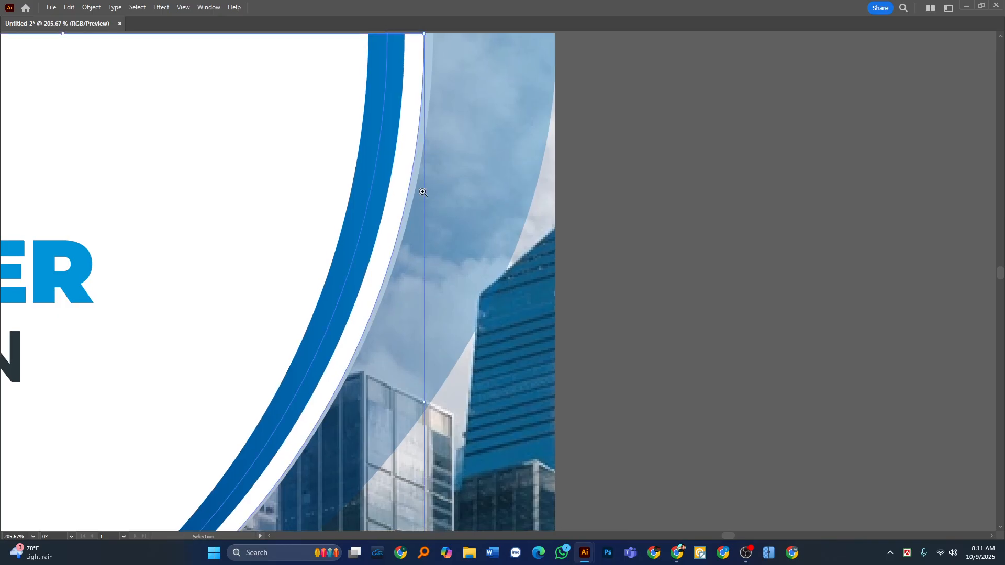
drag(423, 110, 424, 215)
drag(429, 168, 391, 153)
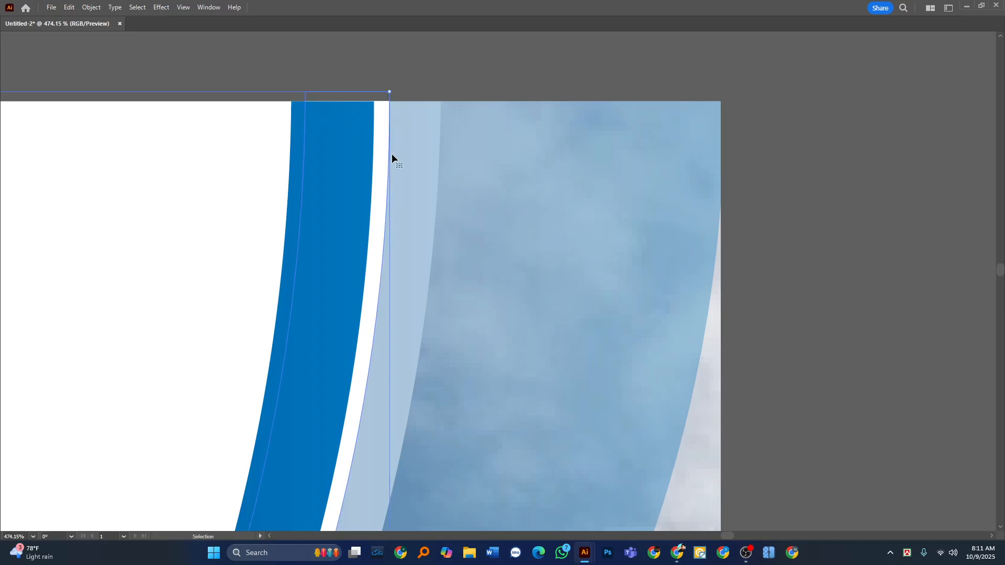
key(ctrl+z)
Move the white curve's upper-right anchor outward to the edge of the blue swoosh, closing the pale strip beside it.
key(a)
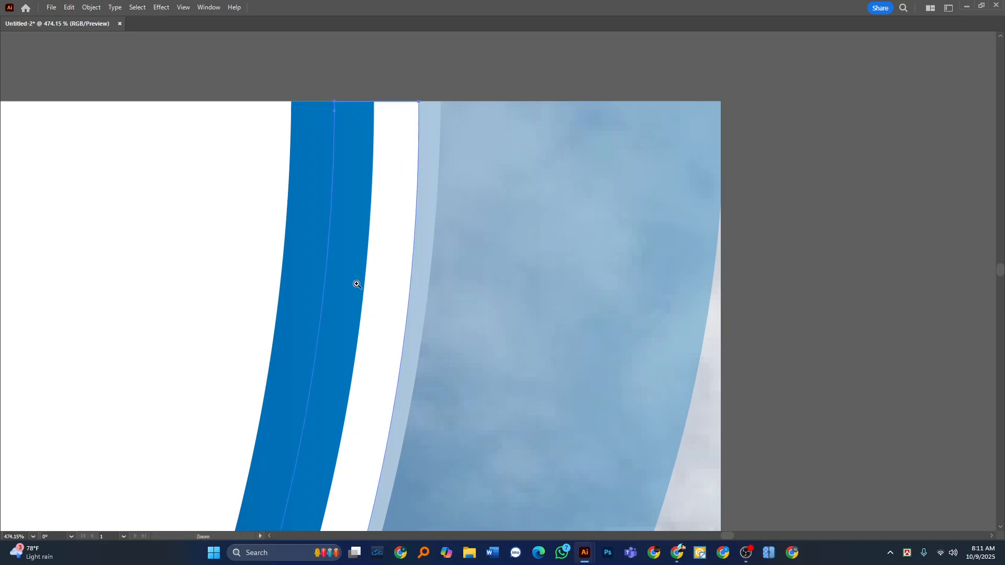
drag(472, 273, 419, 298)
drag(426, 344, 460, 147)
drag(424, 212, 411, 367)
drag(466, 160, 559, 201)
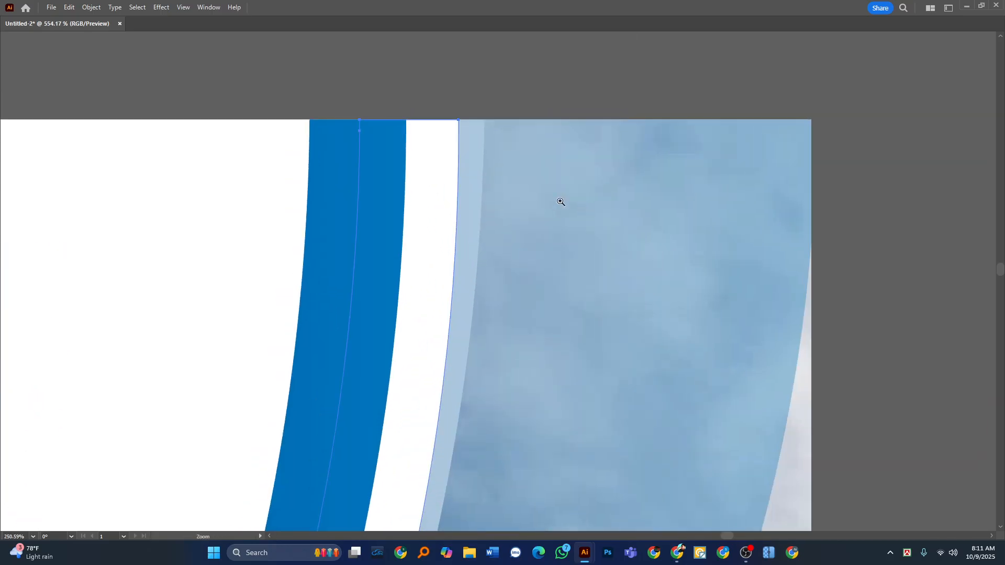
drag(459, 120, 479, 120)
click(478, 76)
drag(385, 212, 190, 202)
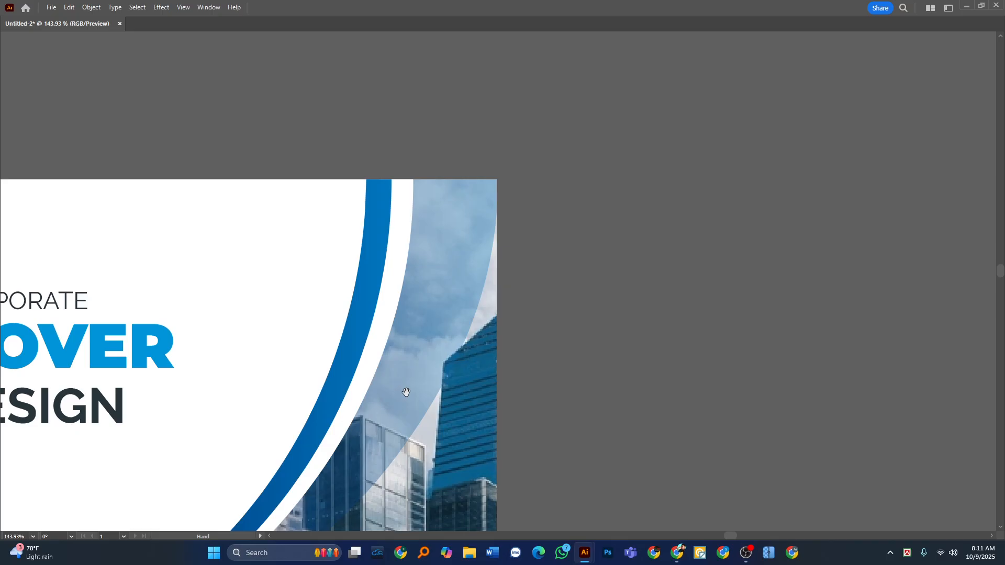
drag(367, 277, 276, 275)
drag(291, 399, 371, 362)
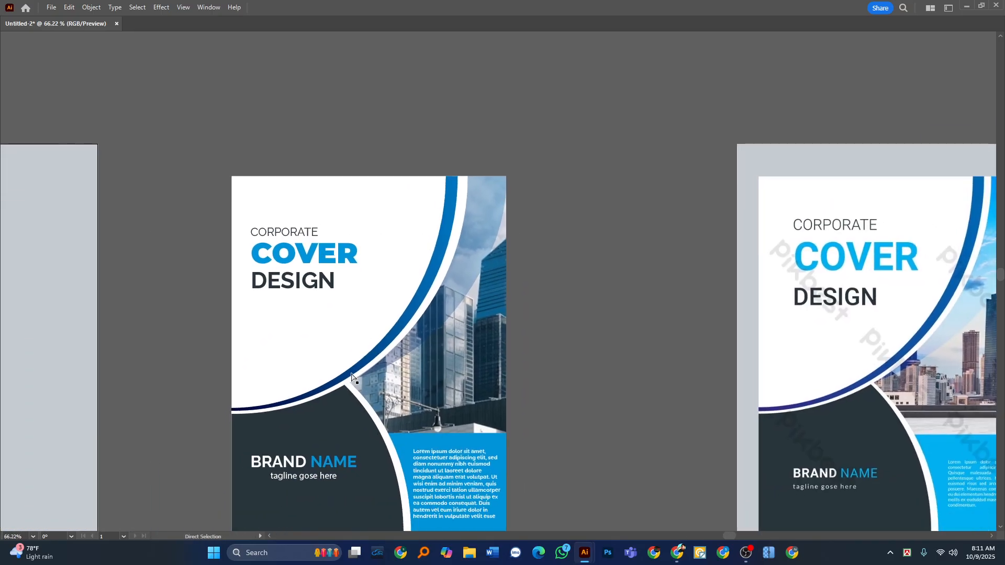
key(Tab)
click(23, 90)
key(Tab)
drag(344, 296, 321, 300)
drag(356, 390, 396, 340)
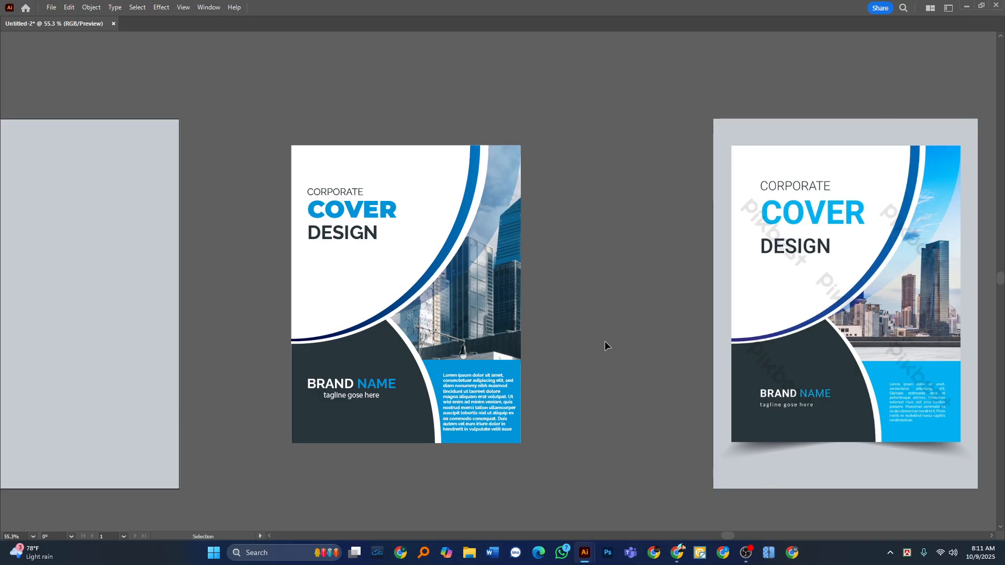
Apply a Drop Shadow to the cover's white page rectangle with Multiply mode, 75% opacity, 7 pt offsets and 5 pt blur.
key(Tab)
key(a)
key(Tab)
click(308, 157)
key(ctrl+z)
key(v)
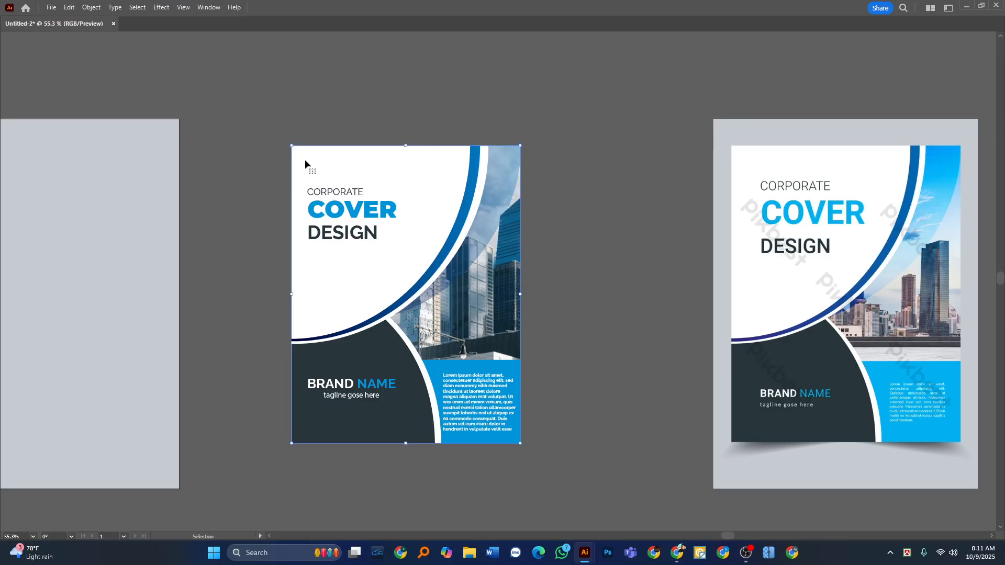
key(a)
key(Tab)
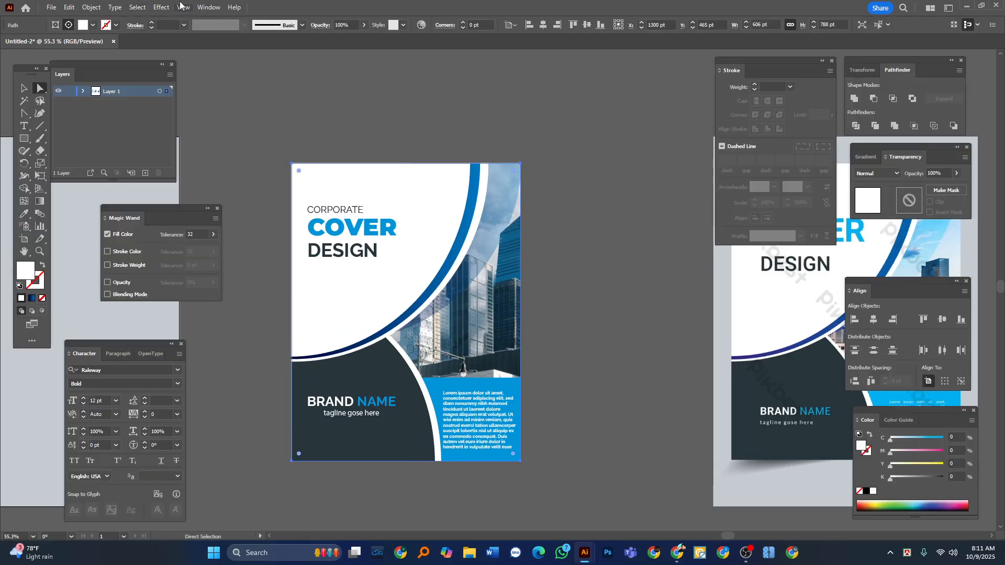
click(161, 7)
mouse_move(257, 129)
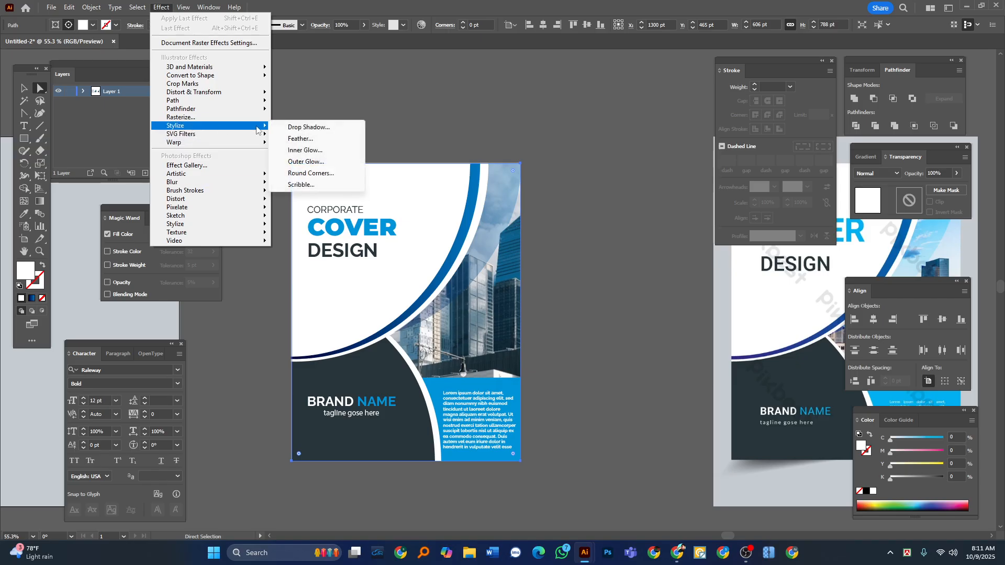
click(309, 127)
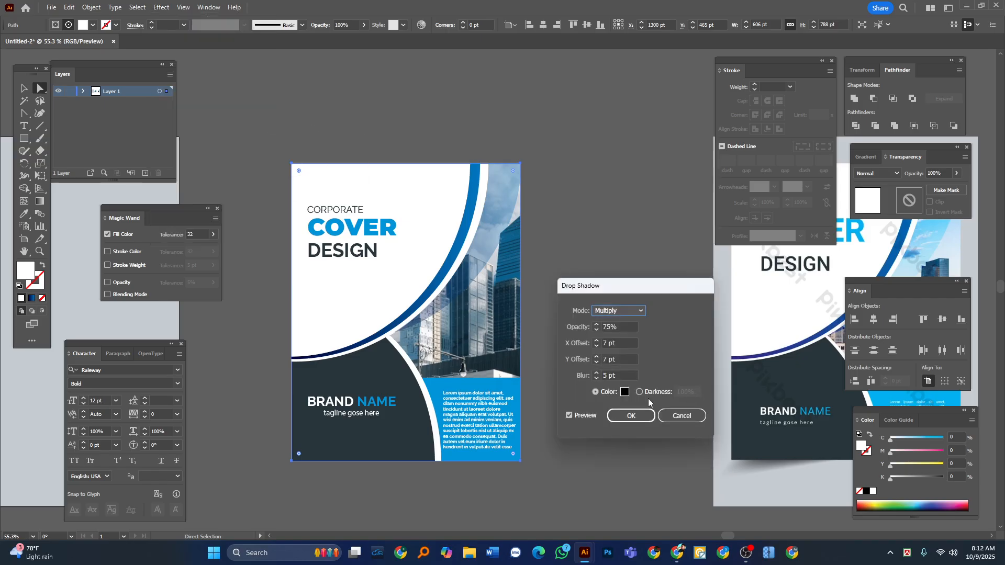
click(631, 415)
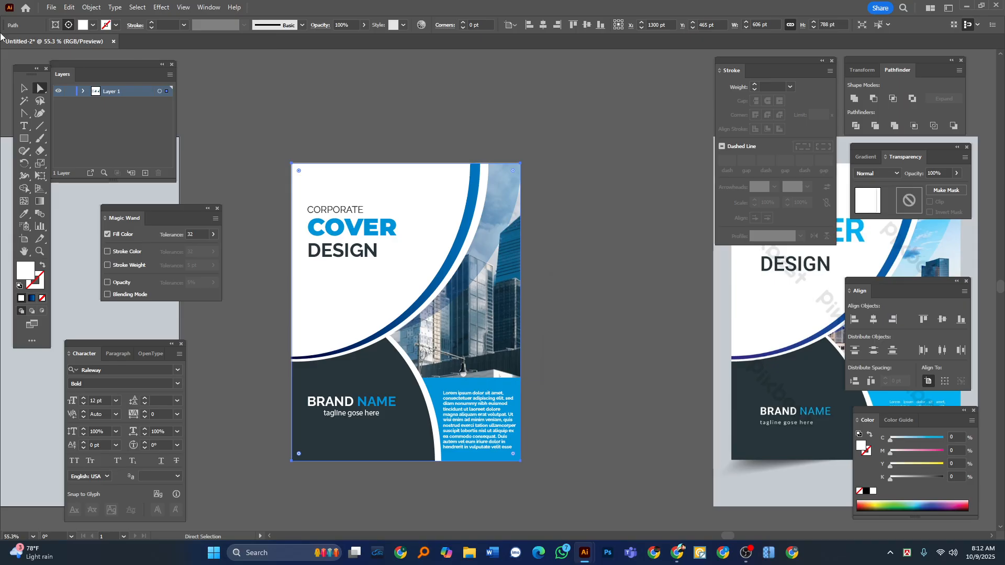
Move the complete cover artwork onto the light gray page and deselect it.
key(v)
key(Tab)
click(253, 114)
scroll(263, 169, left, 2)
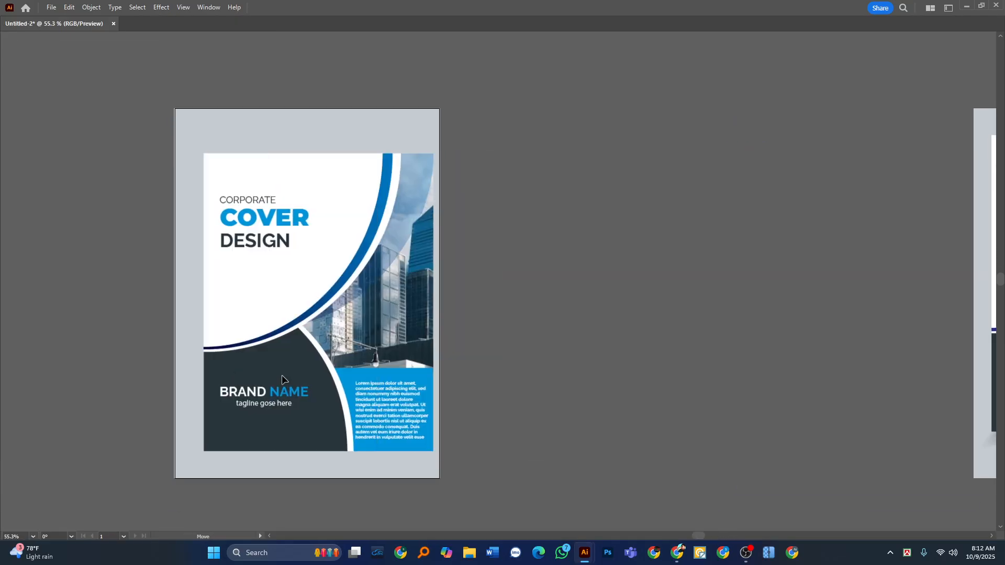
drag(282, 375, 278, 349)
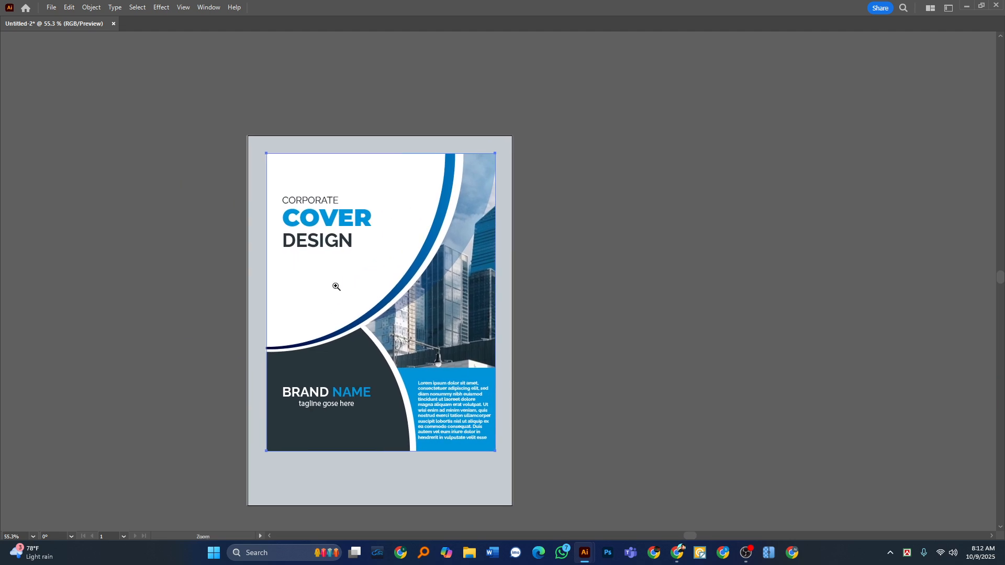
drag(346, 286, 398, 285)
click(696, 243)
Try moving the cover's white page rectangle to the right, and undo the move.
mouse_move(1, 45)
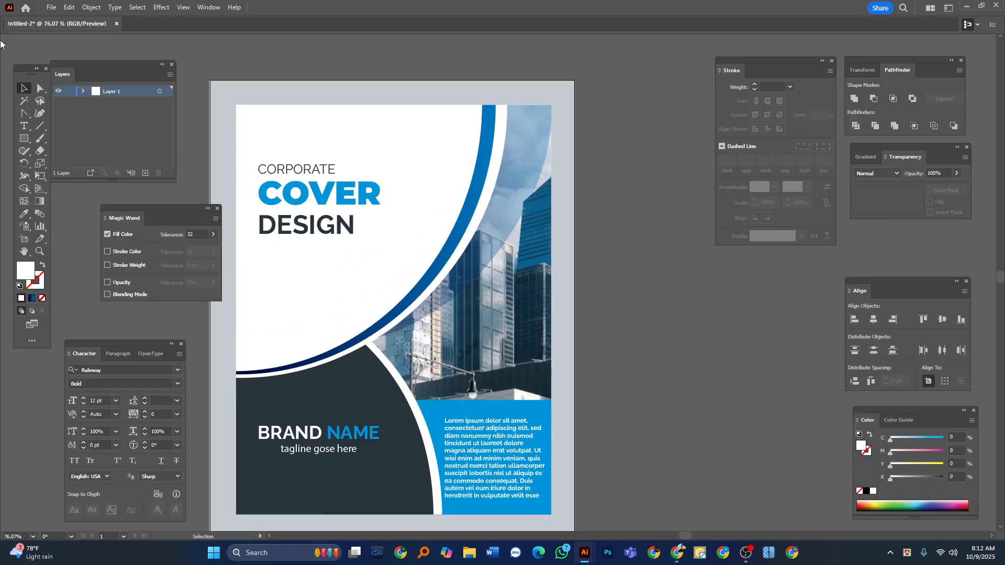
click(40, 88)
key(v)
click(396, 137)
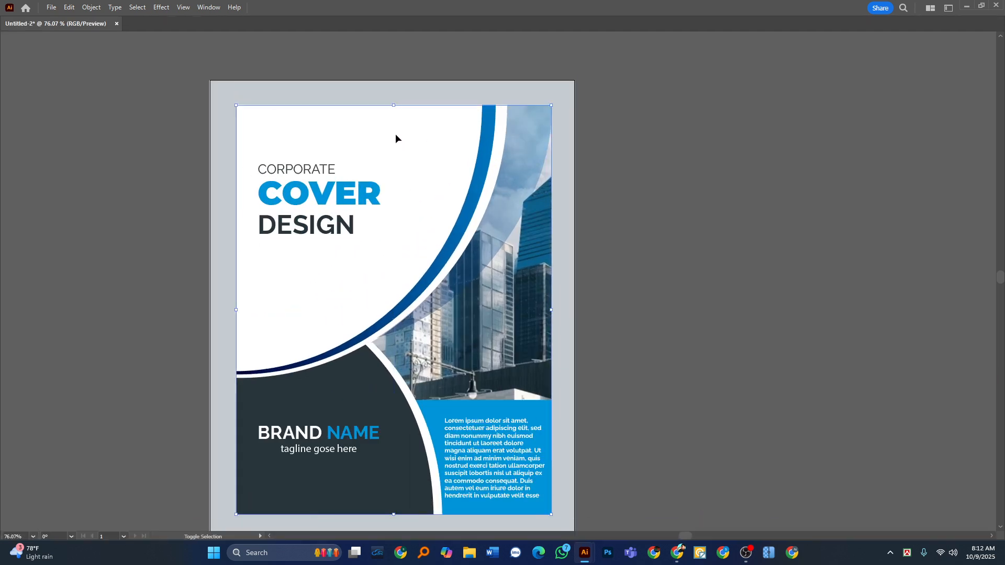
key(a)
drag(388, 135, 569, 146)
key(ctrl+z)
click(377, 150)
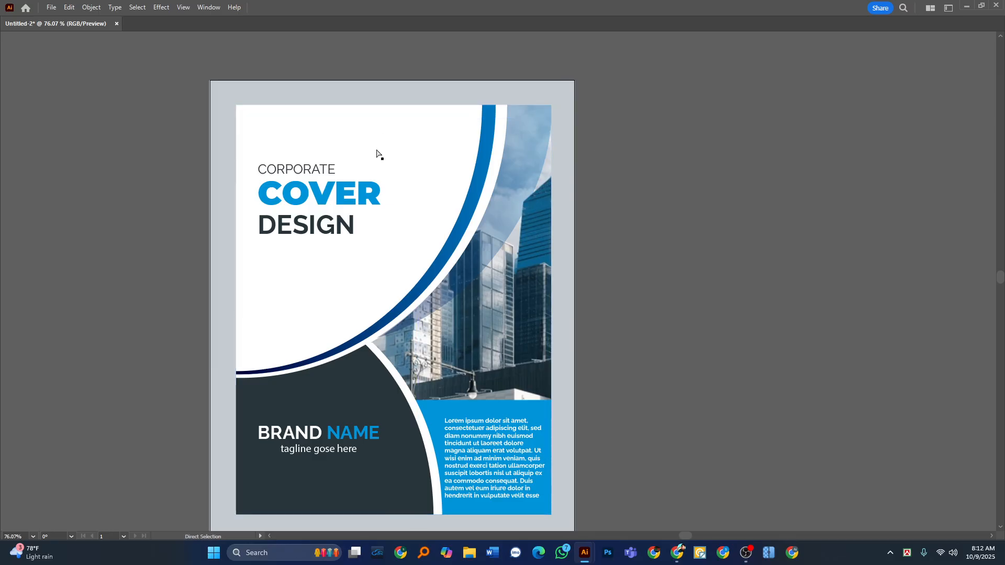
drag(386, 142, 575, 144)
key(ctrl+z)
key(v)
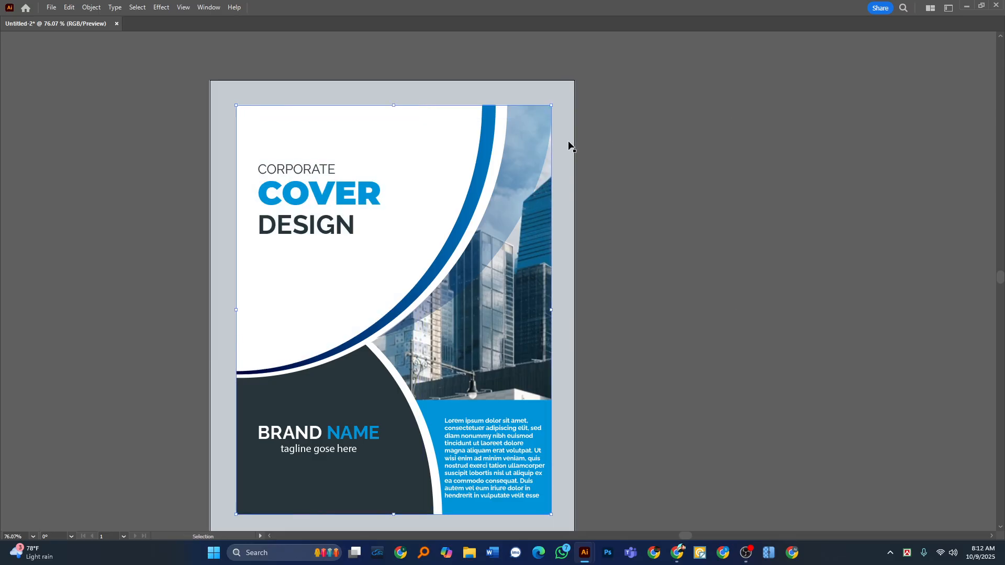
Apply a Drop Shadow to the cover's page rectangle with 78% opacity, 7 pt X offset, 10 pt Y offset and 5 pt blur.
click(161, 7)
mouse_move(209, 125)
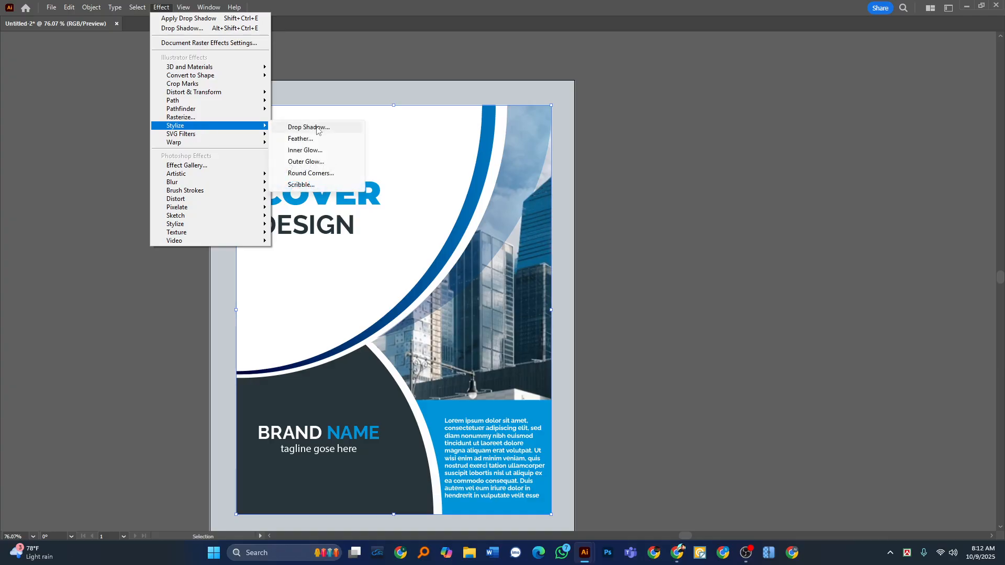
click(315, 131)
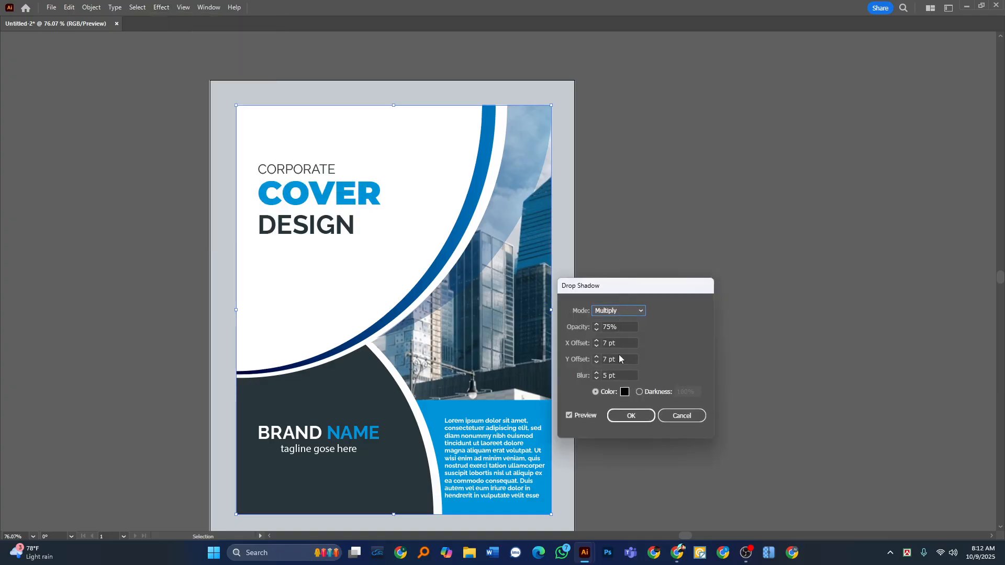
click(621, 358)
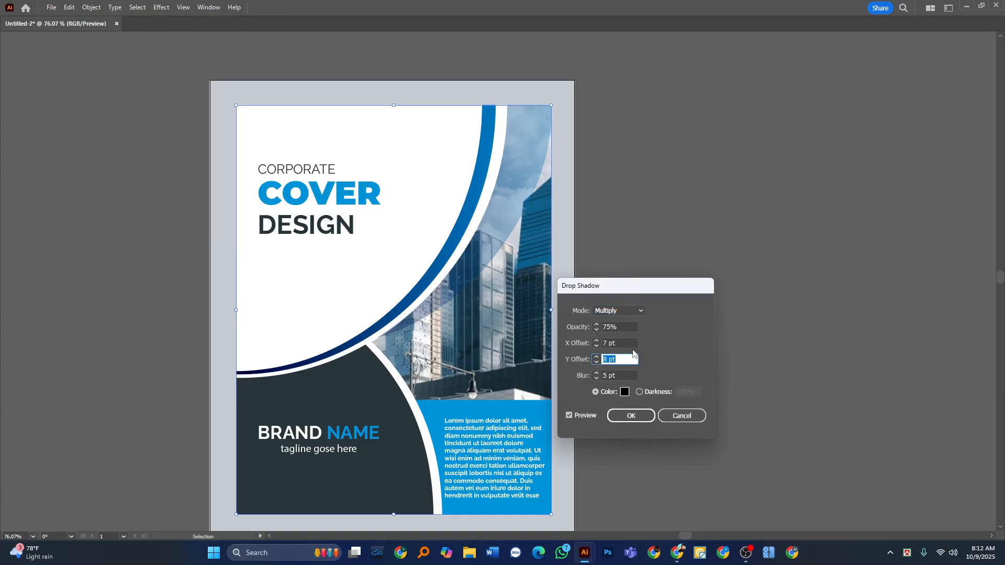
key(Up)
click(630, 328)
key(Up)
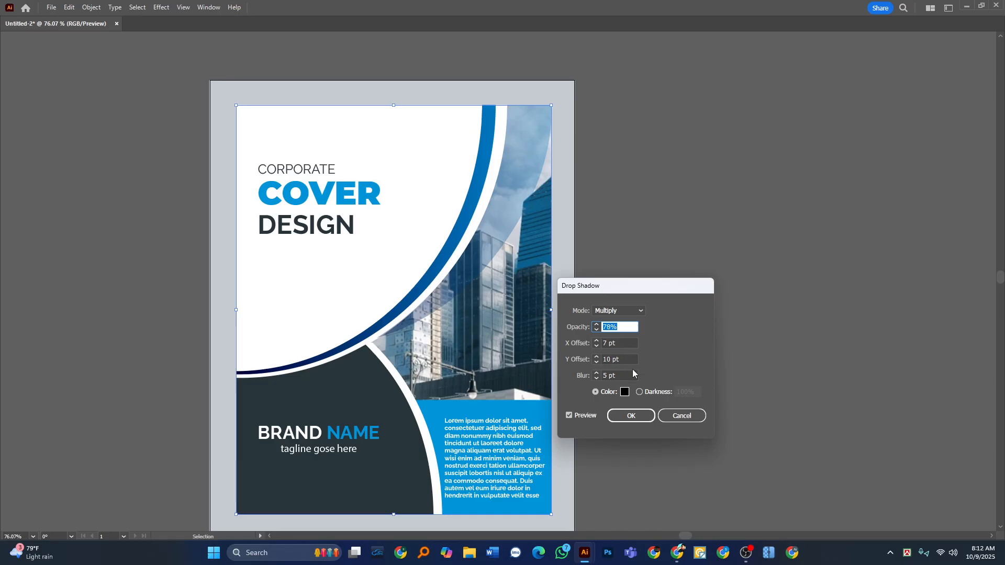
click(645, 416)
click(647, 392)
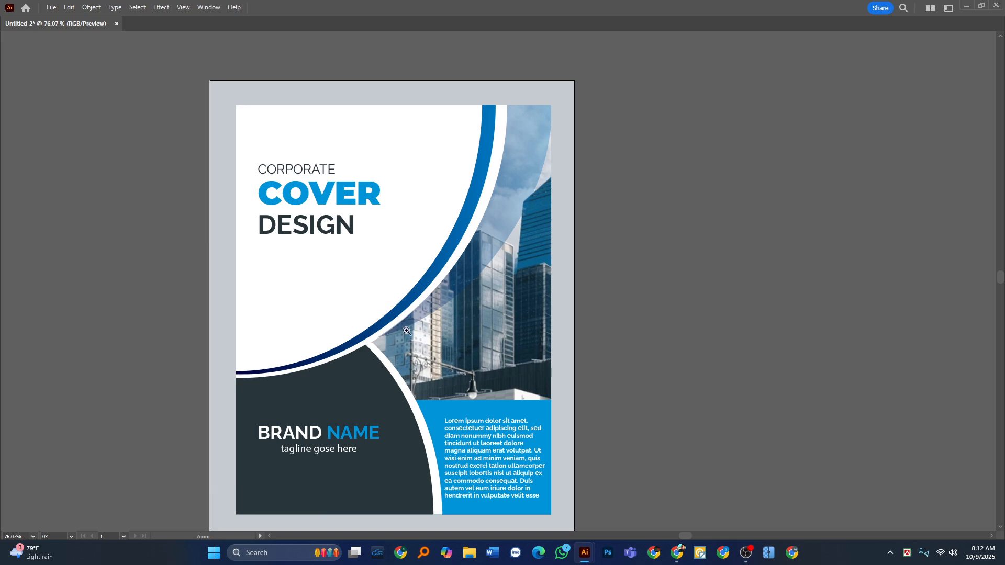
Examine the lower edge of the cover on the gray page for the drop shadow.
scroll(410, 397, down, 2)
drag(410, 396, 426, 274)
drag(451, 349, 486, 337)
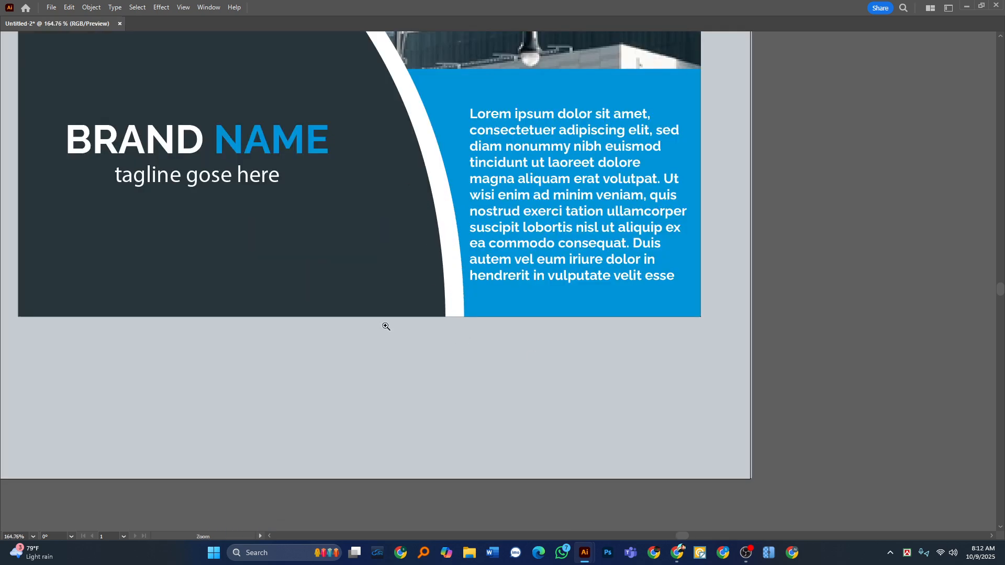
drag(386, 326, 564, 334)
scroll(285, 299, down, 6)
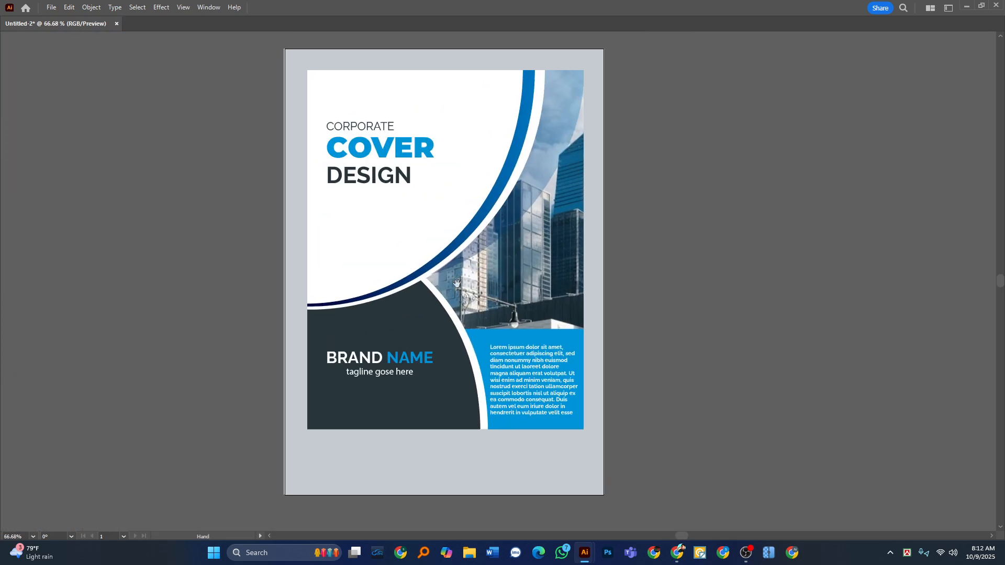
key(Tab)
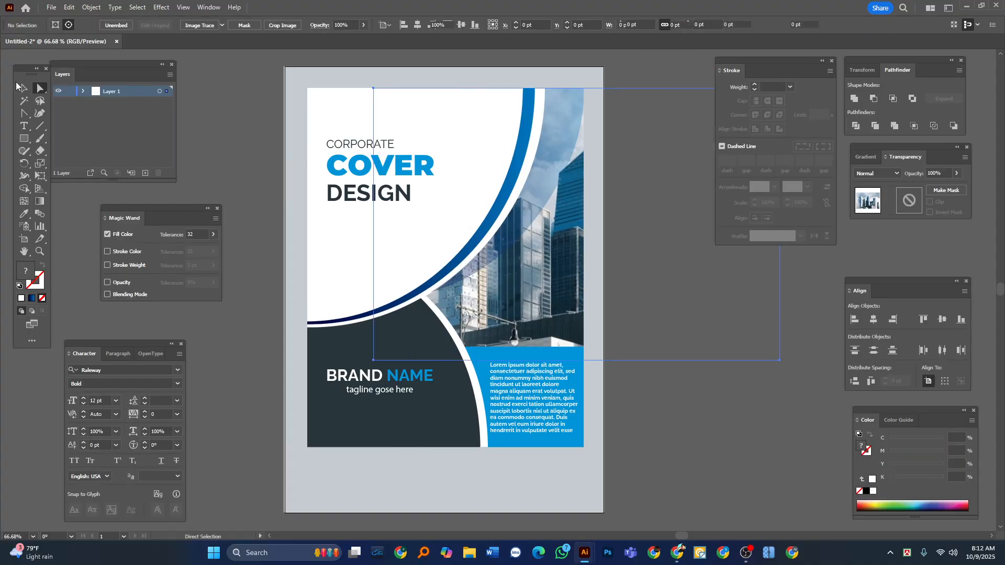
click(24, 89)
key(Tab)
Delete the reference cover image beside the finished artwork.
drag(539, 275, 483, 298)
click(728, 132)
drag(473, 187, 377, 196)
drag(683, 245, 556, 278)
click(857, 317)
drag(840, 297, 545, 298)
key(Delete)
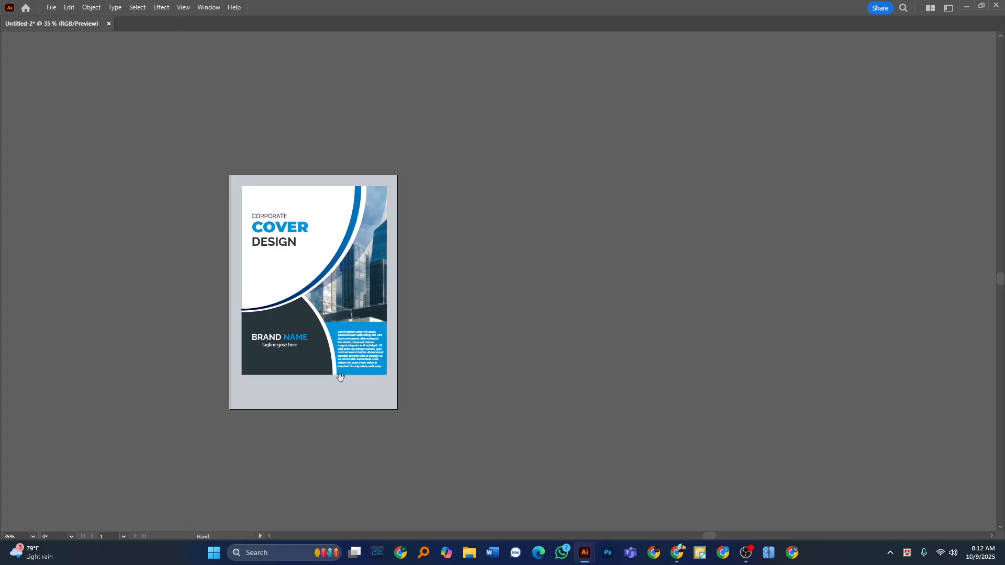
drag(338, 378, 361, 374)
key(a)
key(v)
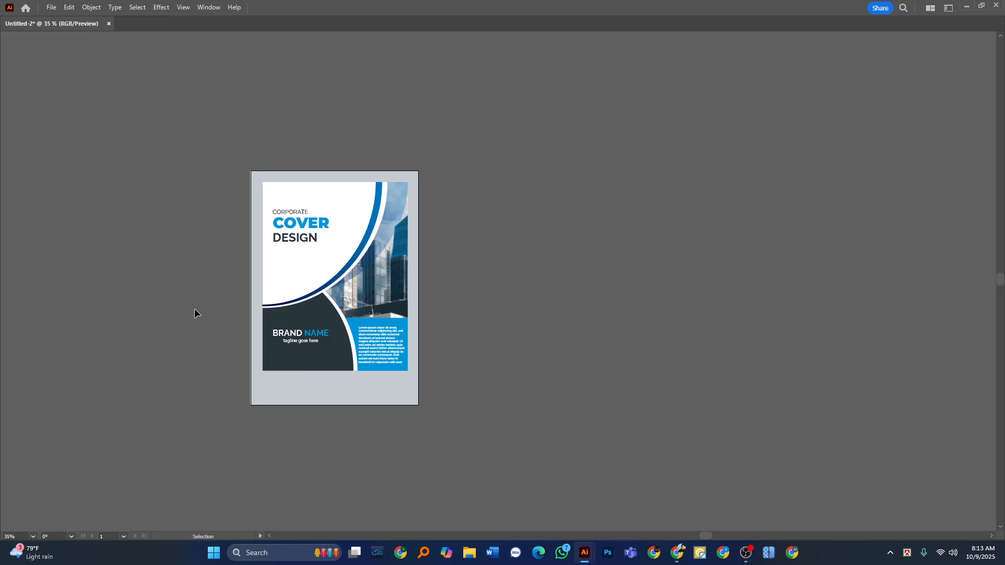
key(Tab)
click(746, 552)
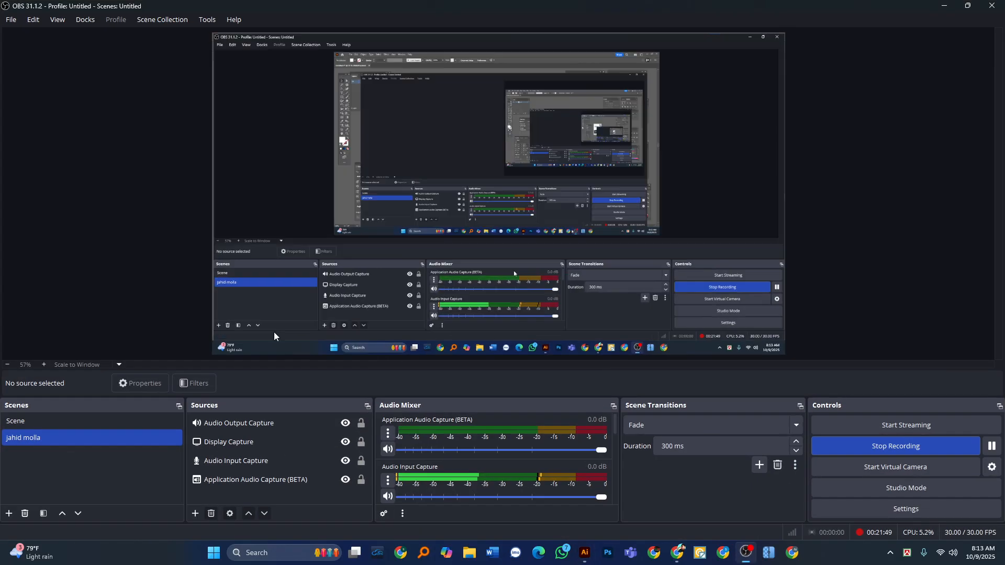